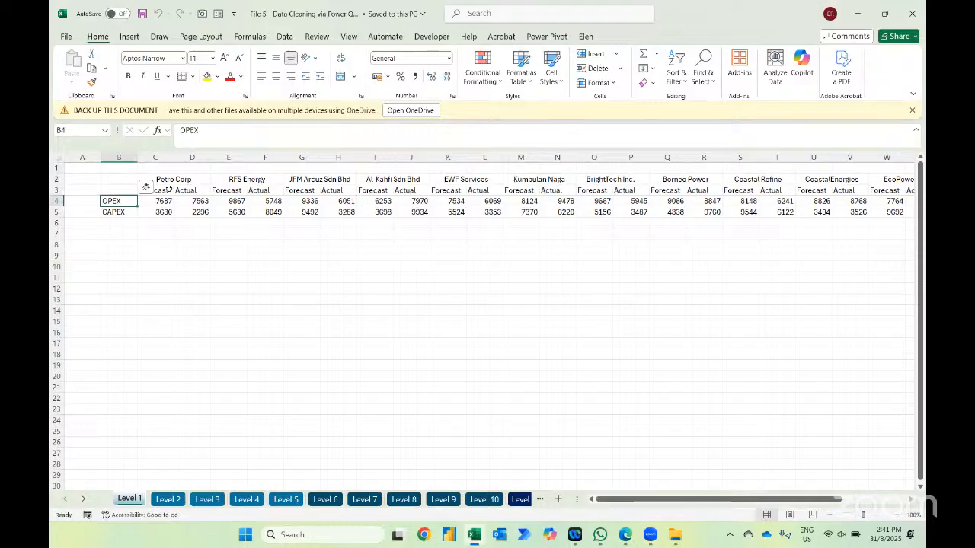
# - Turn the data block B2:AB5 on the Level 1 sheet into a table without headers and load it into Power Query Editor
pyautogui.click(156, 189)
pyautogui.click(198, 190)
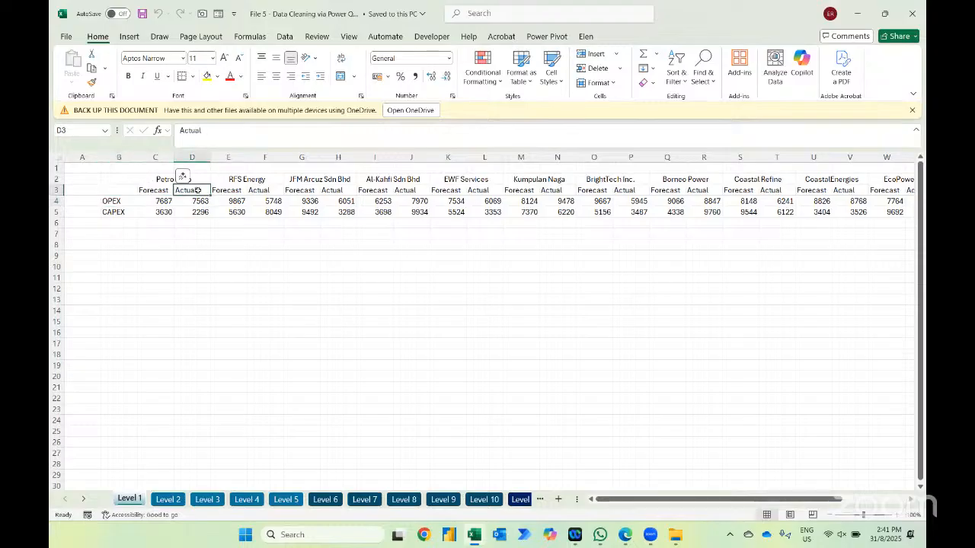
pyautogui.click(152, 177)
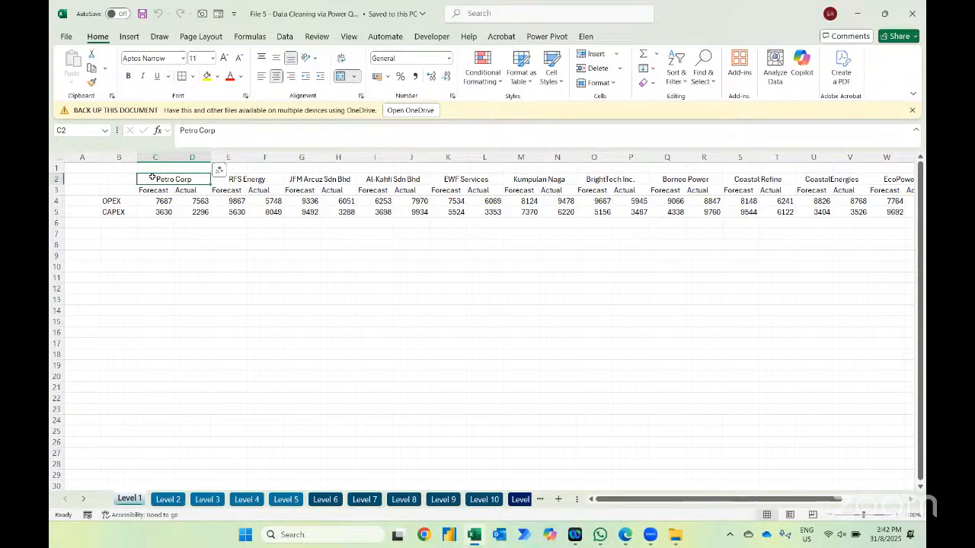
pyautogui.hotkey('ctrl', 'a')
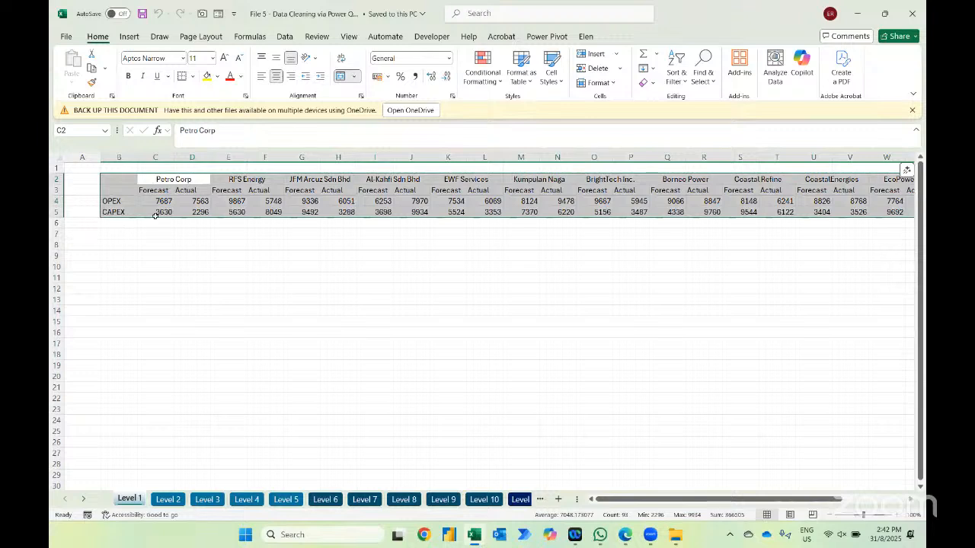
pyautogui.hotkey('ctrl', 'c')
pyautogui.click(286, 37)
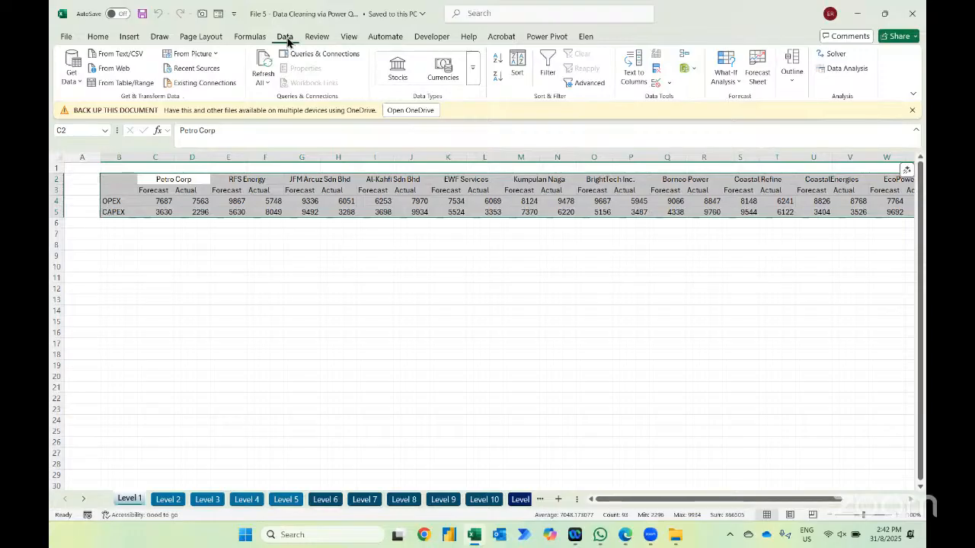
pyautogui.click(133, 83)
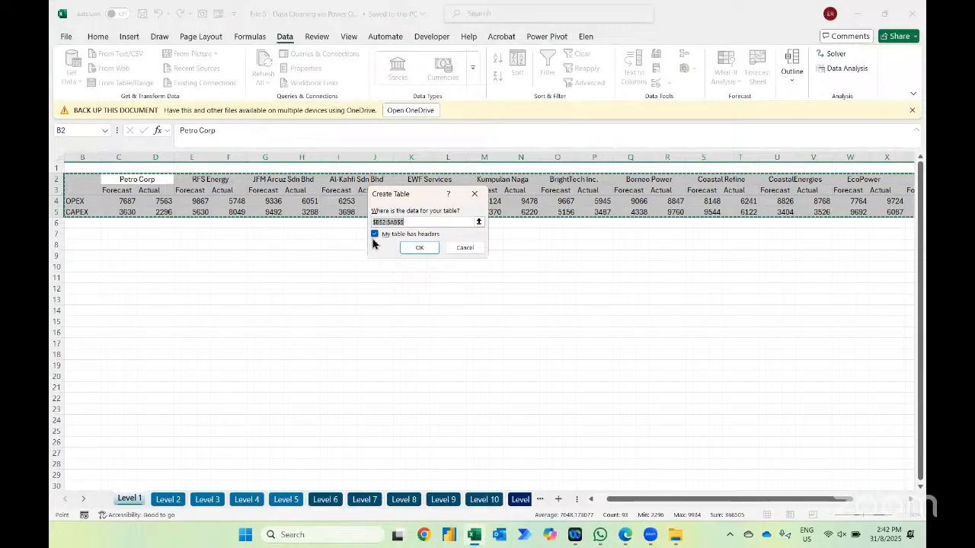
pyautogui.click(375, 234)
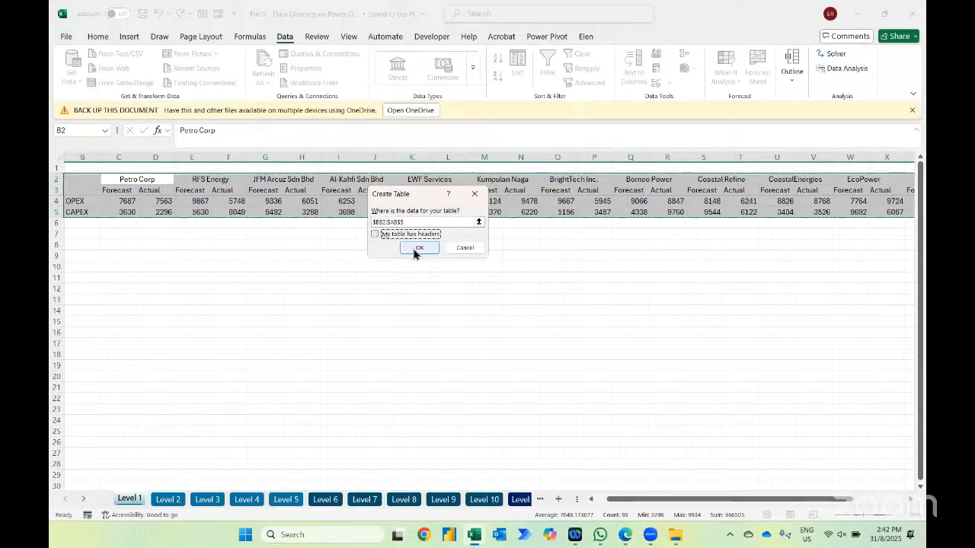
pyautogui.click(416, 248)
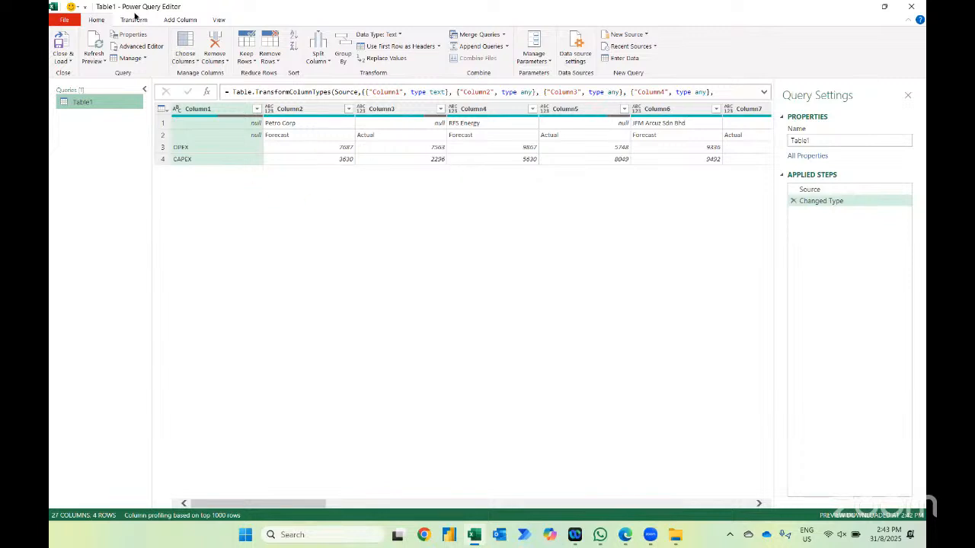
# - Transpose the query table and compare the result with the preceding Changed Type step
pyautogui.click(134, 19)
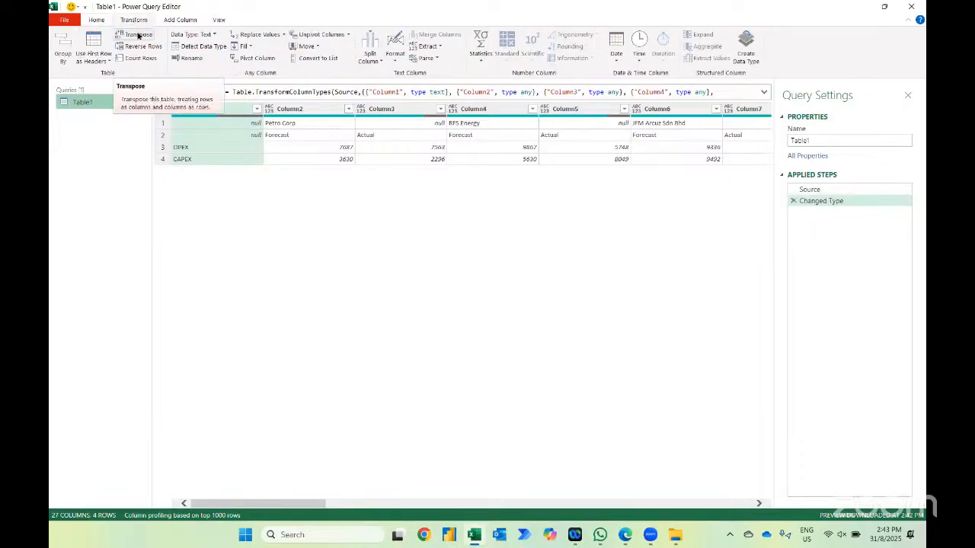
pyautogui.click(136, 35)
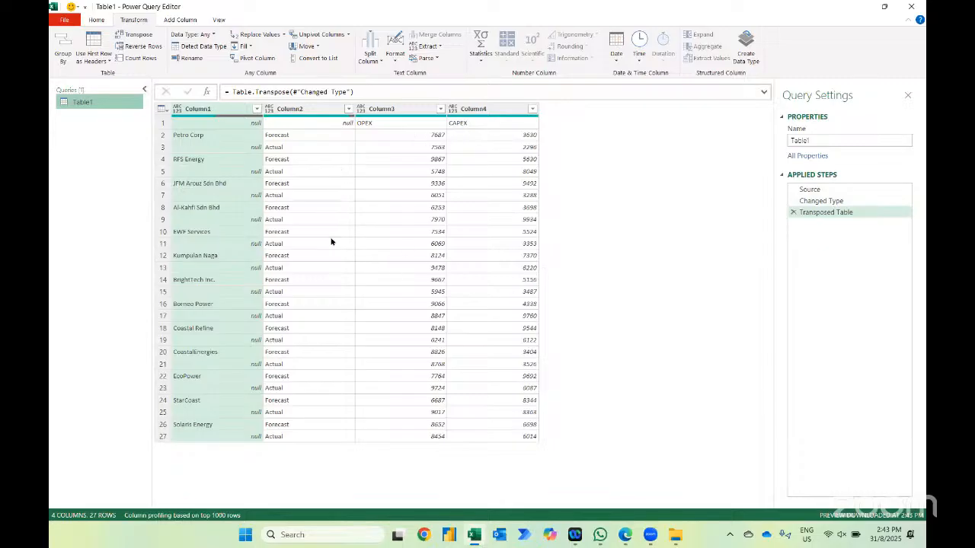
pyautogui.click(816, 201)
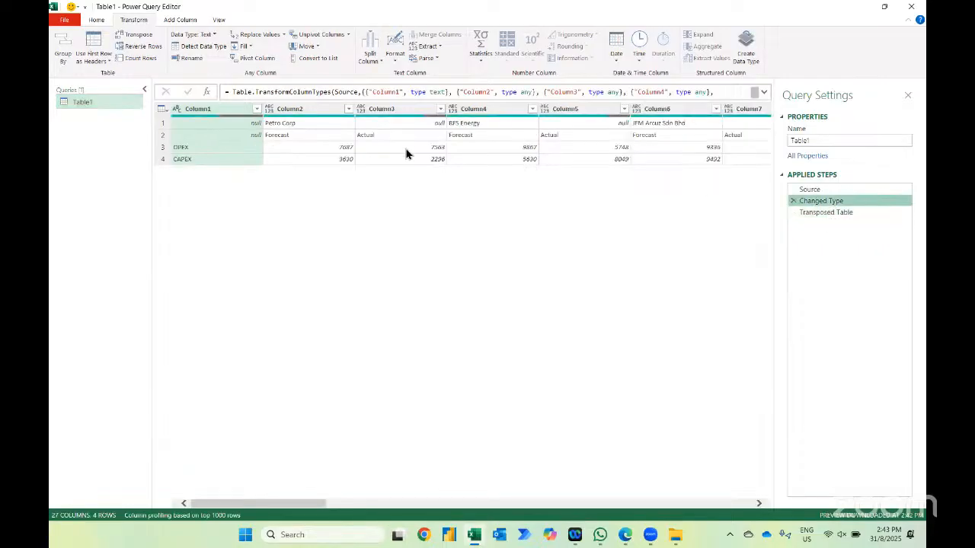
pyautogui.click(826, 212)
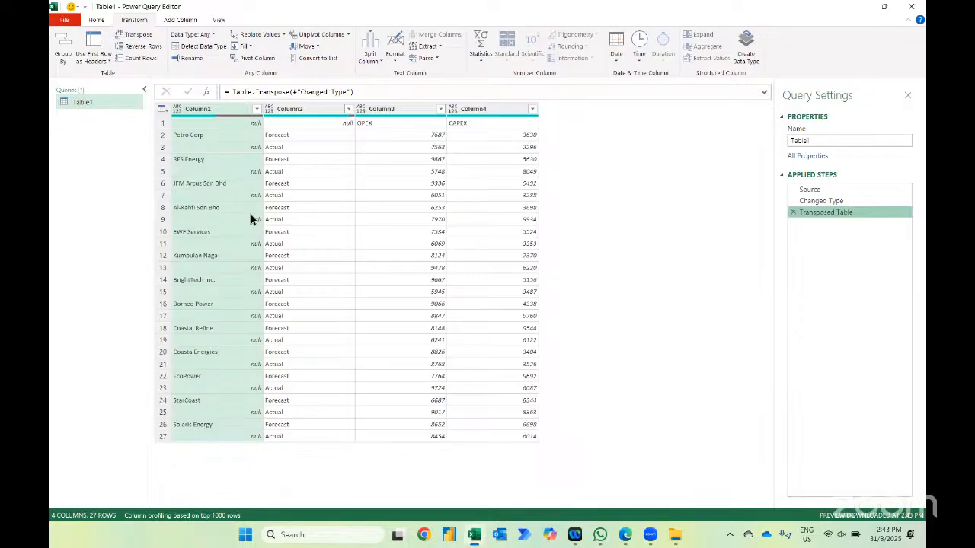
# - Fill the company names down in Column1 to replace the null cells
pyautogui.click(201, 110)
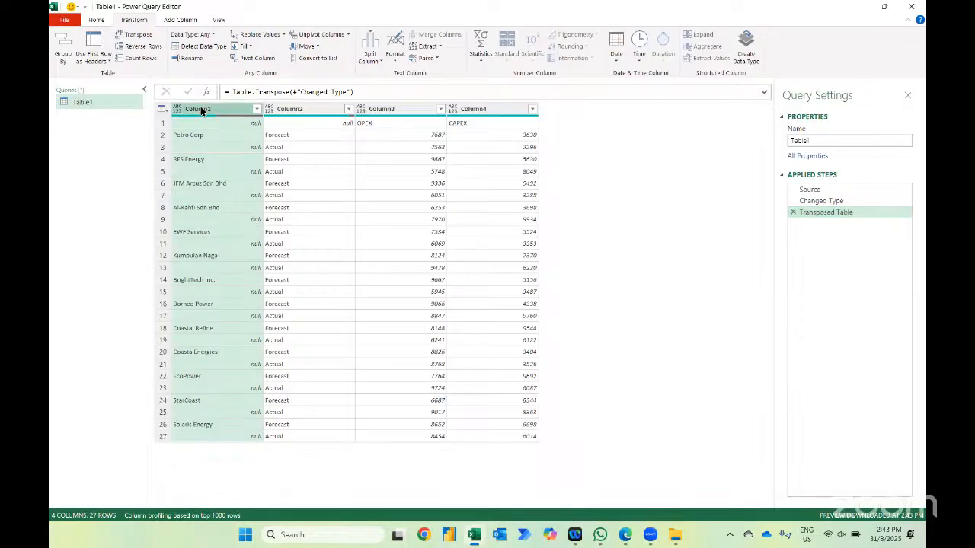
pyautogui.rightClick(201, 111)
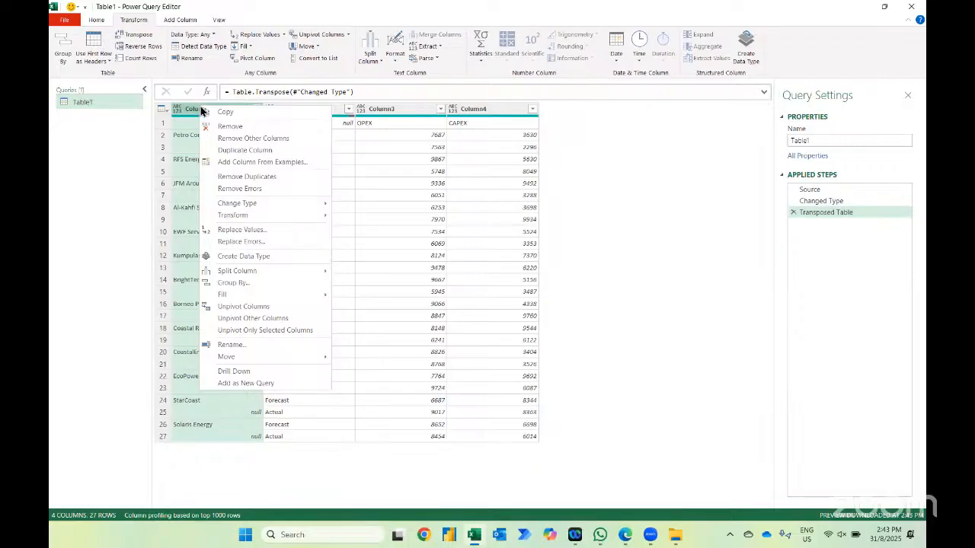
pyautogui.moveTo(280, 297)
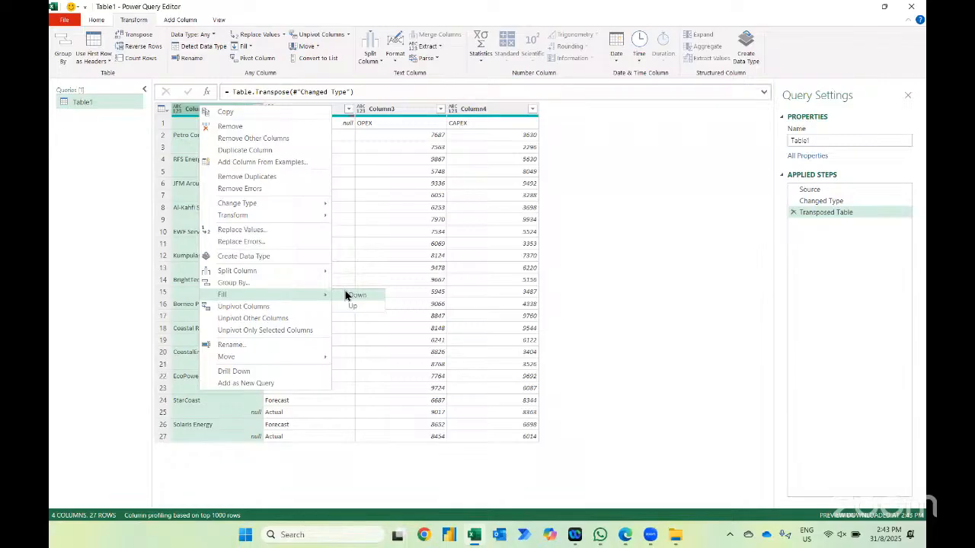
pyautogui.click(355, 294)
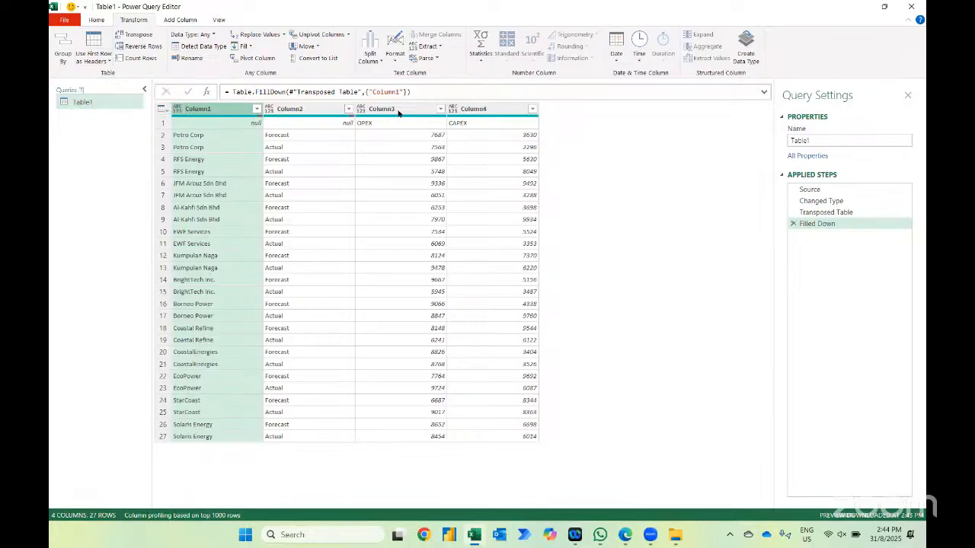
# - Promote the first row of the transposed table to column headers
pyautogui.click(436, 111)
pyautogui.click(470, 110)
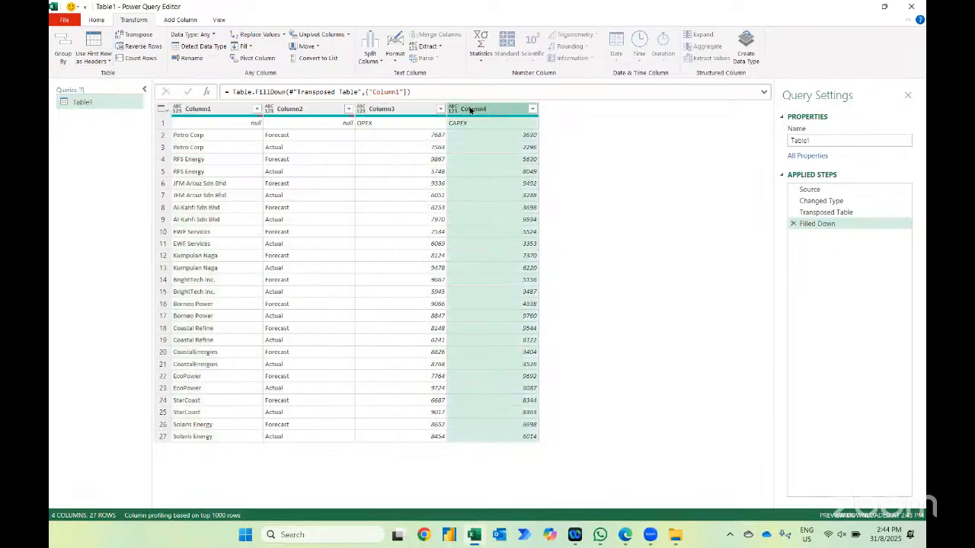
pyautogui.click(93, 41)
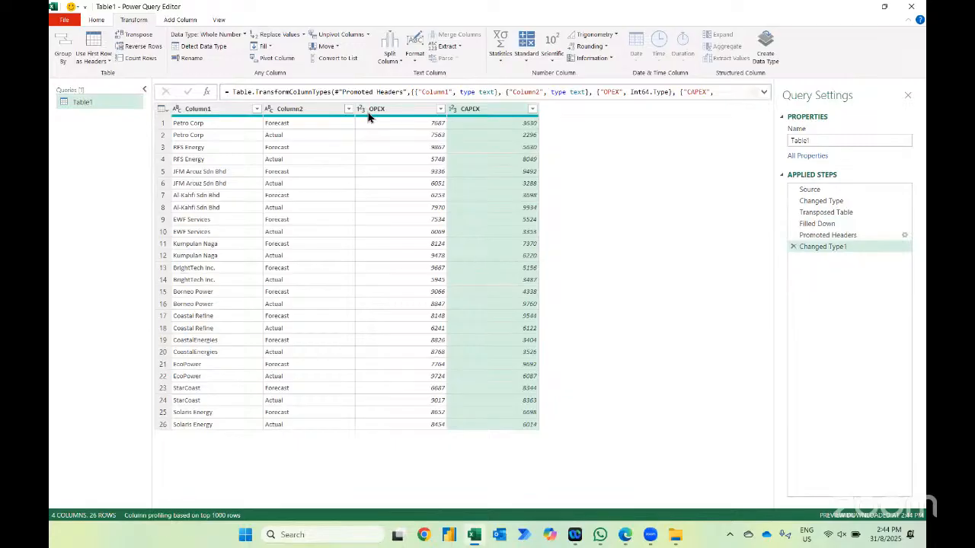
# - Unpivot the OPEX and CAPEX columns into attribute and value columns
pyautogui.click(391, 115)
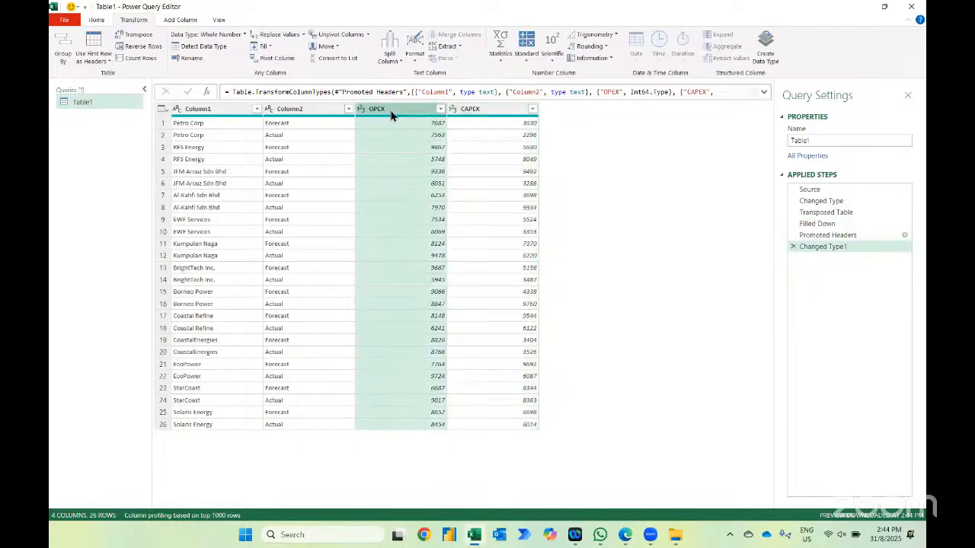
pyautogui.keyDown('ctrl'); pyautogui.click(470, 110); pyautogui.keyUp('ctrl')
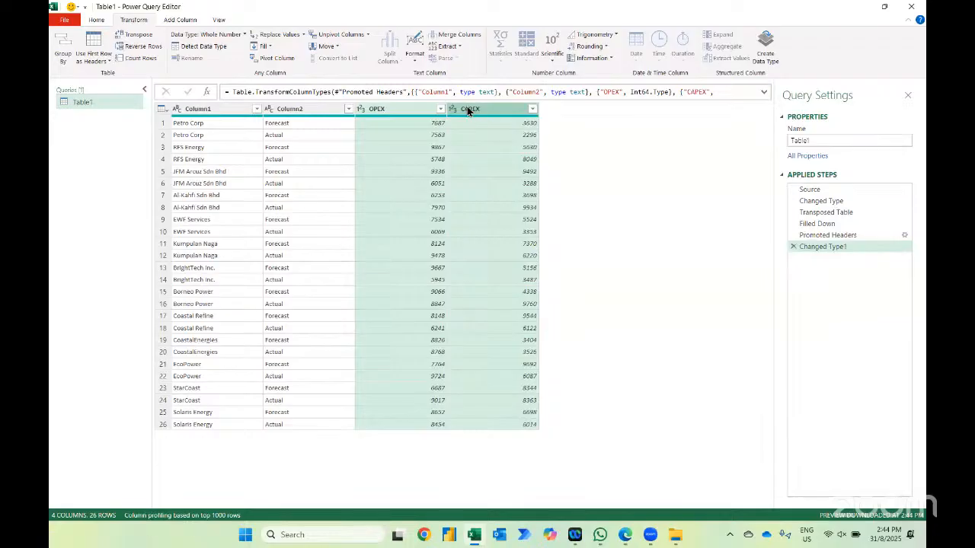
pyautogui.rightClick(468, 111)
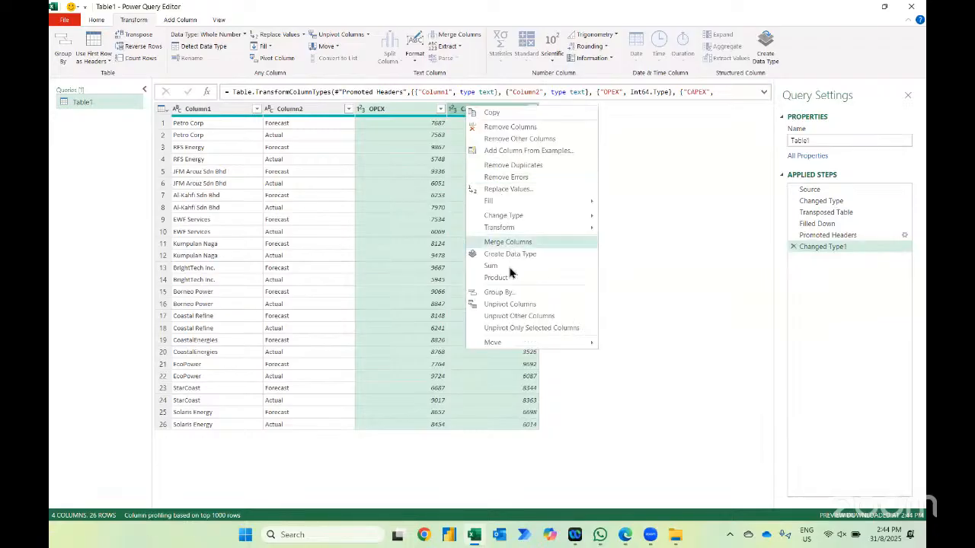
pyautogui.click(504, 305)
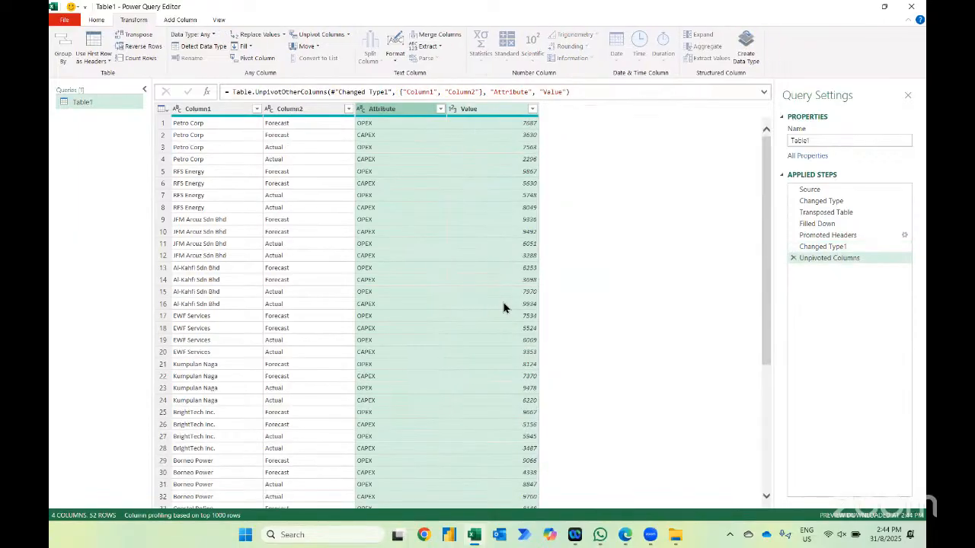
# - Rename Column1 as Company and Column2 as Type
pyautogui.doubleClick(201, 109)
pyautogui.write('Compan')
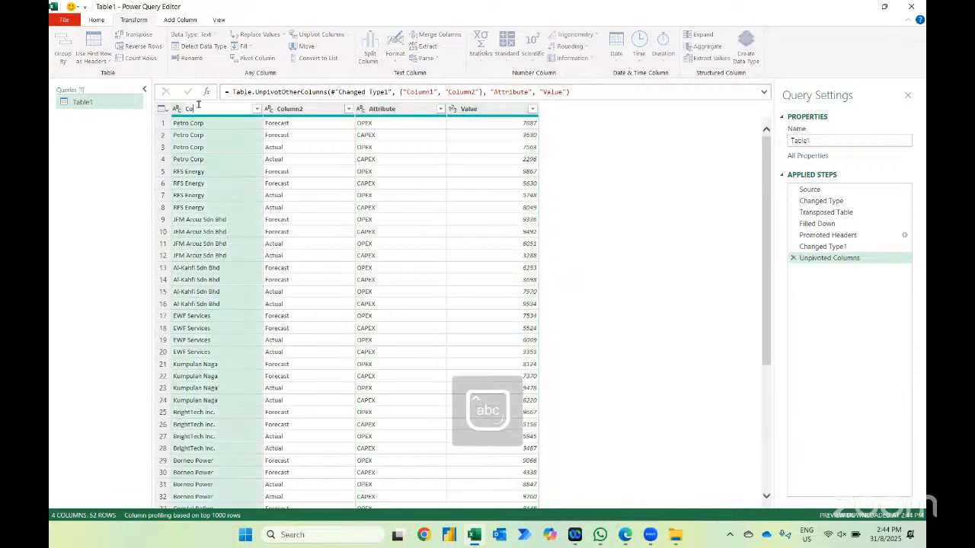
pyautogui.write('y')
pyautogui.press('Return')
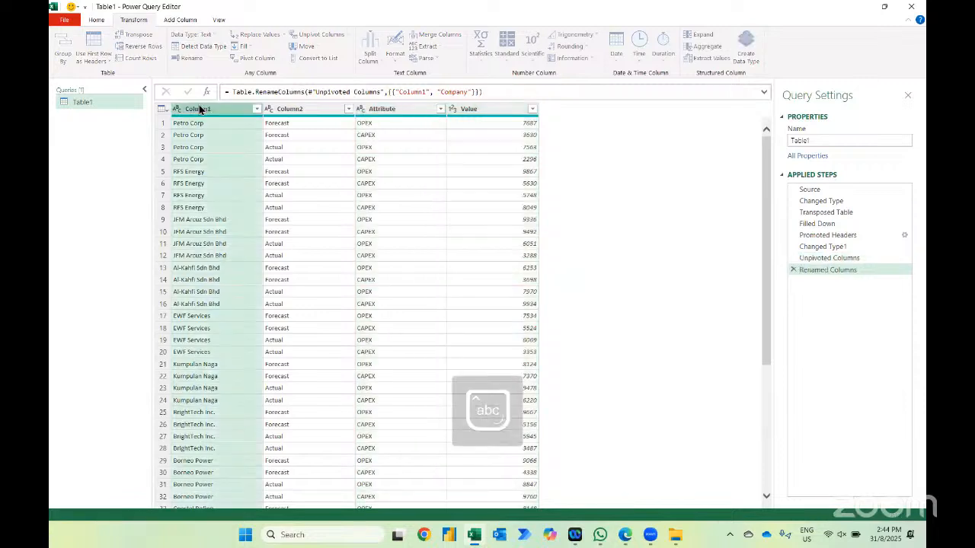
pyautogui.doubleClick(289, 109)
pyautogui.write('Type')
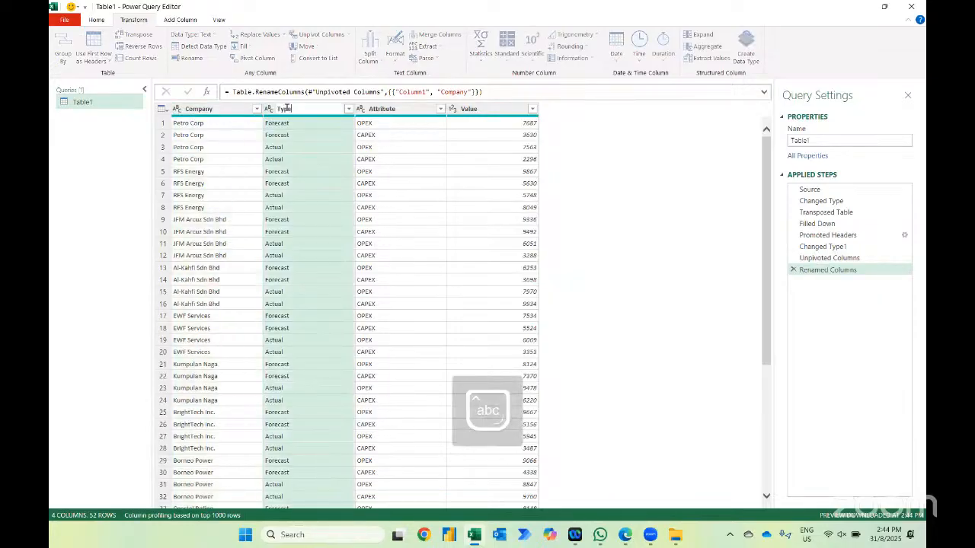
pyautogui.press('Return')
# - Rename the Attribute column as Exp and the Value column as INR
pyautogui.doubleClick(402, 110)
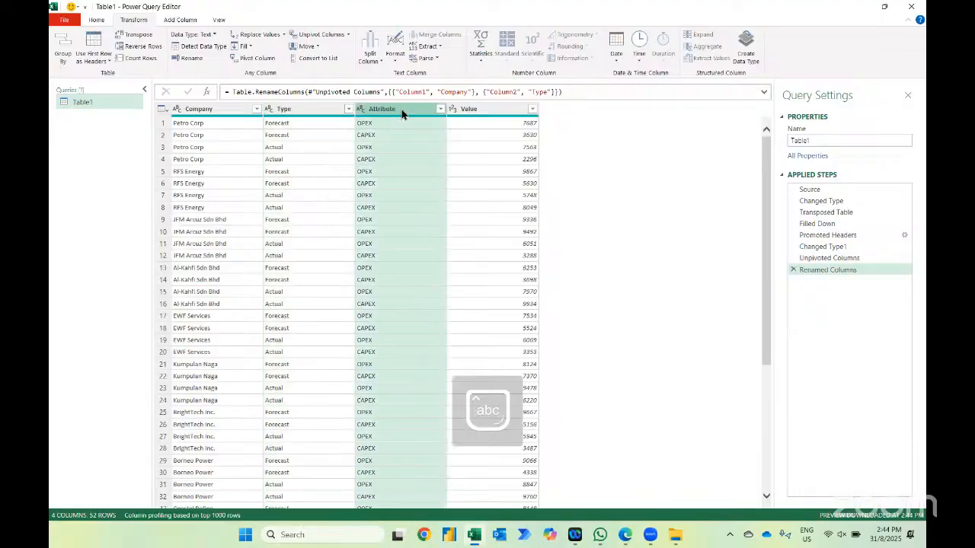
pyautogui.write('Exp')
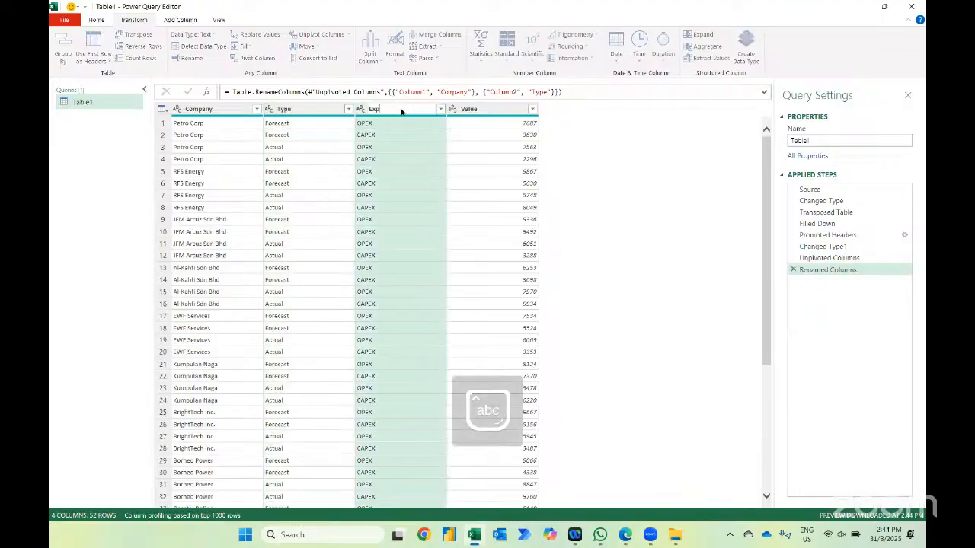
pyautogui.press('Return')
pyautogui.doubleClick(484, 109)
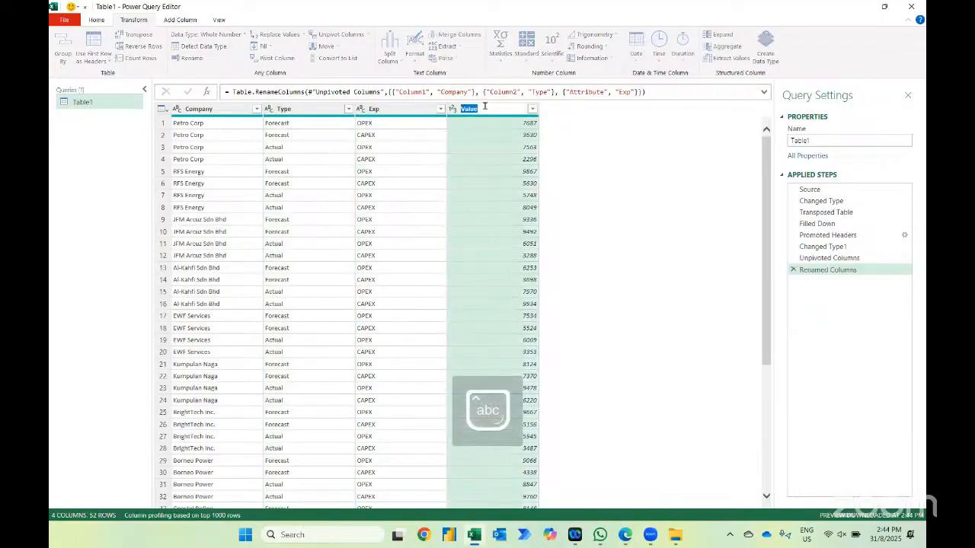
pyautogui.press('capslock')
pyautogui.write('INR')
pyautogui.press('Return')
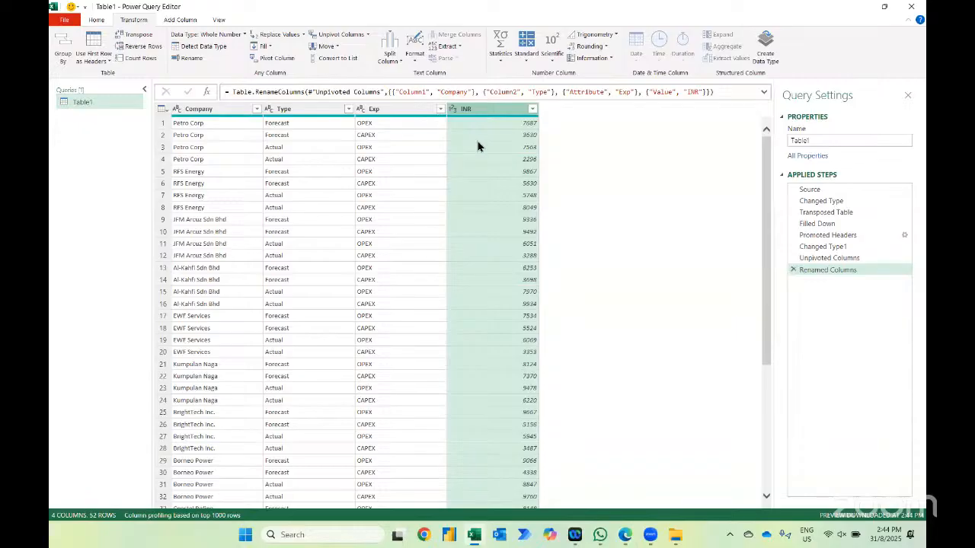
pyautogui.click(98, 21)
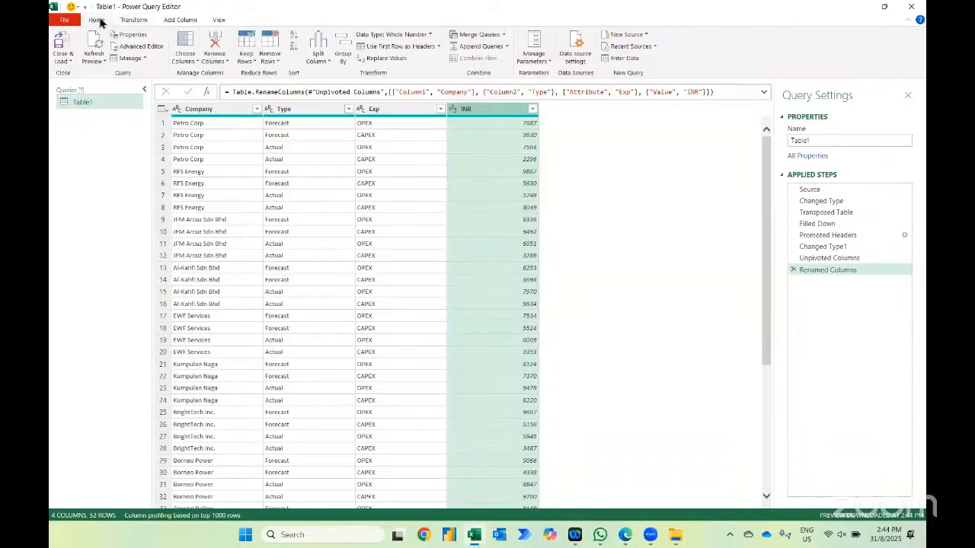
pyautogui.click(64, 64)
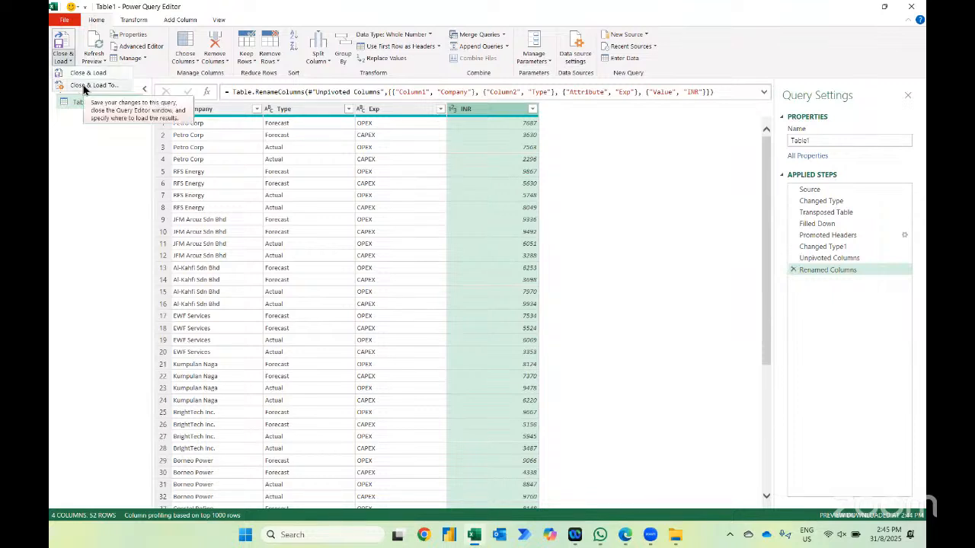
pyautogui.click(794, 275)
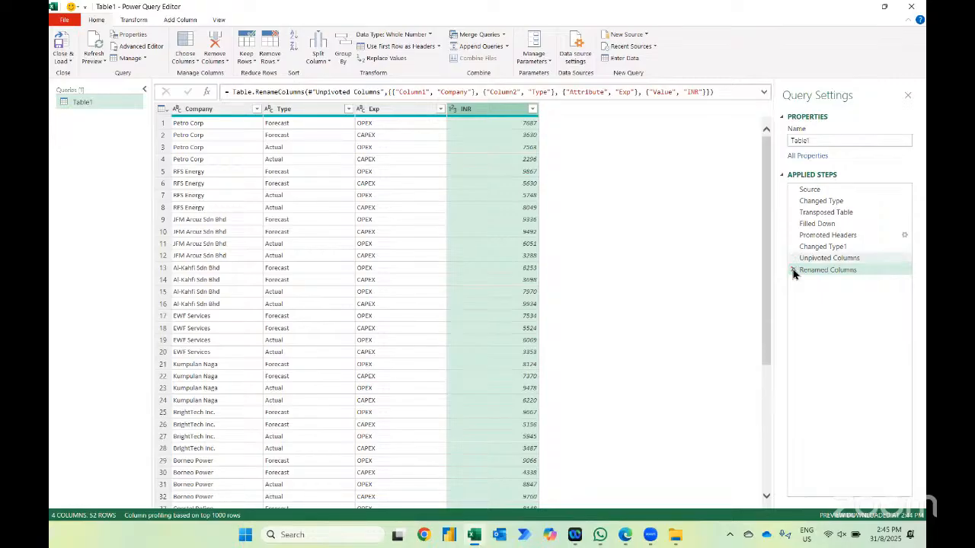
# - Delete the Renamed Columns and Unpivoted Columns steps from the query and review the table at the Changed Type and Transposed Table steps
pyautogui.click(793, 271)
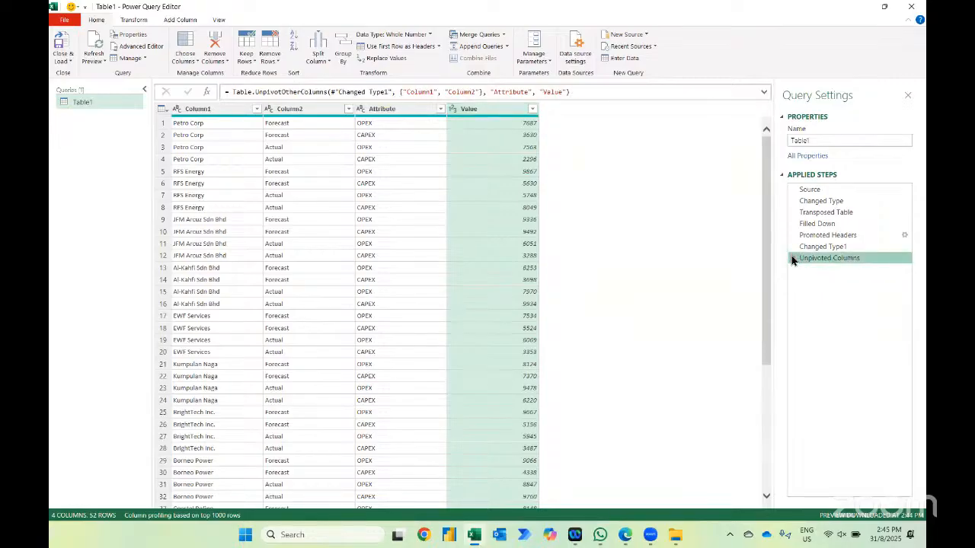
pyautogui.click(793, 259)
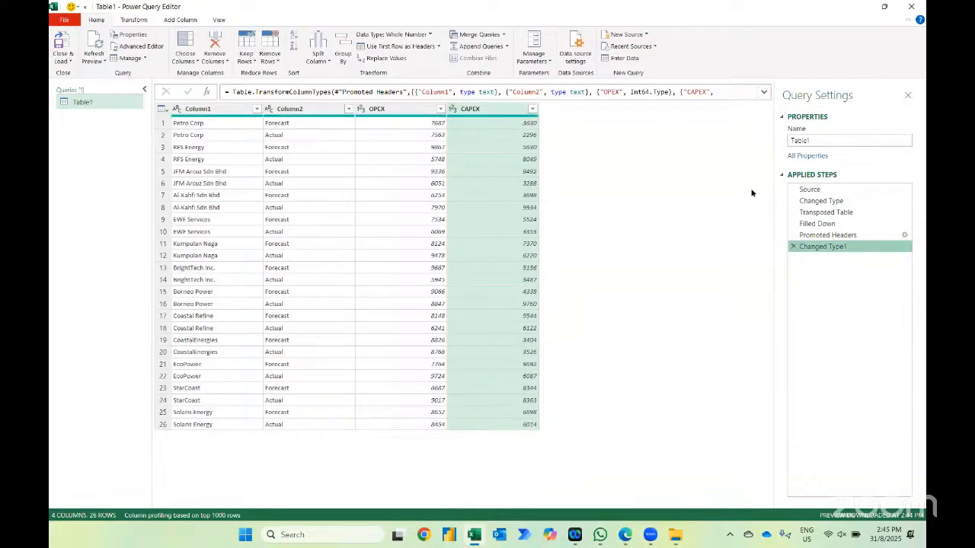
pyautogui.click(821, 201)
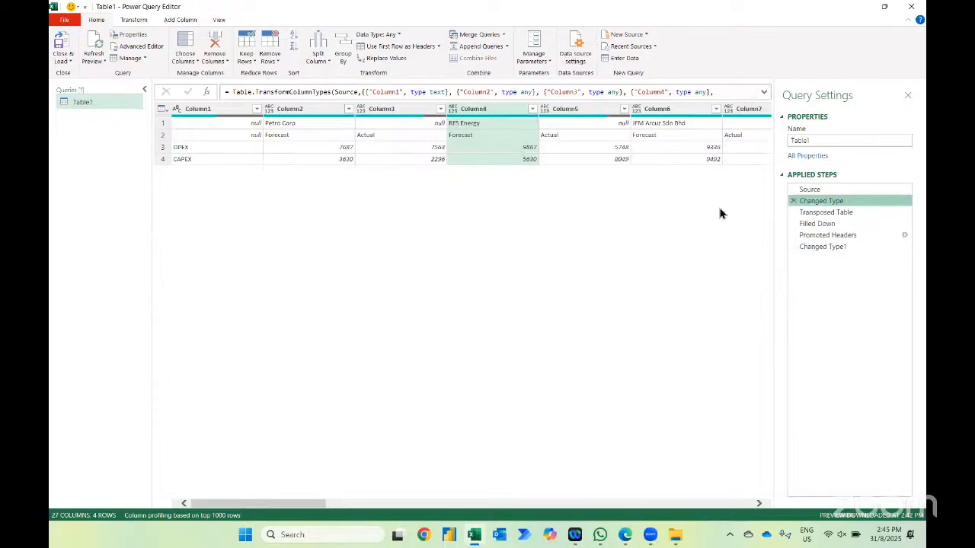
pyautogui.click(814, 213)
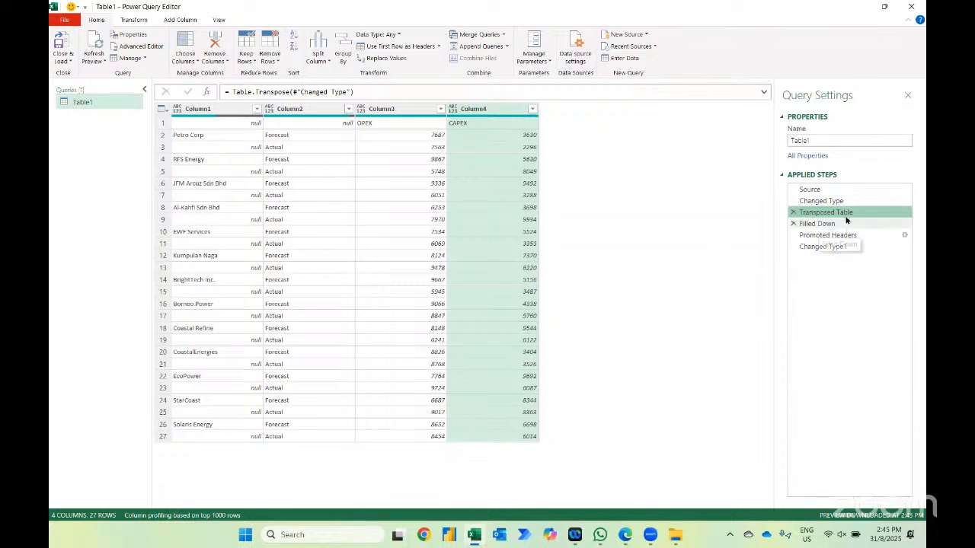
# - Review the table at the Filled Down step, including its first row, and at the Promoted Headers step
pyautogui.click(819, 223)
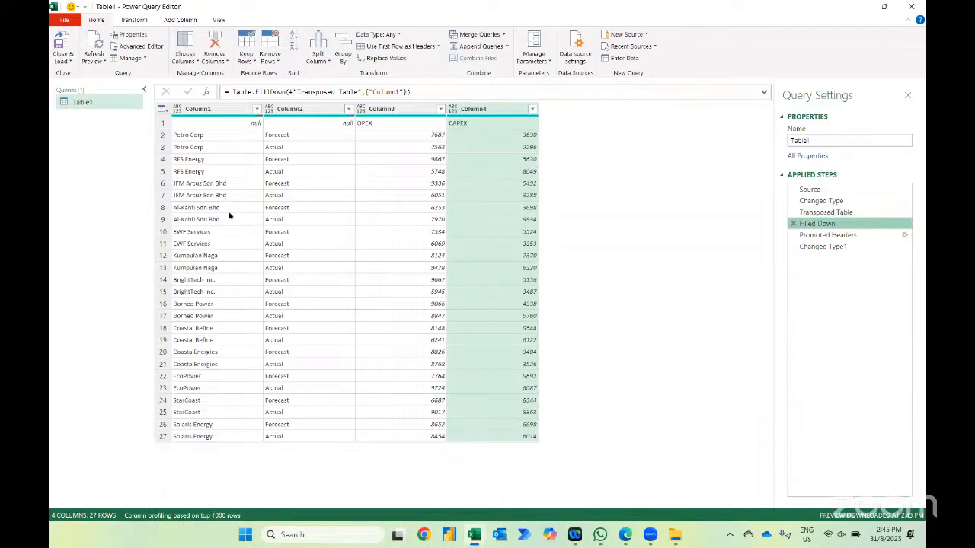
pyautogui.click(163, 124)
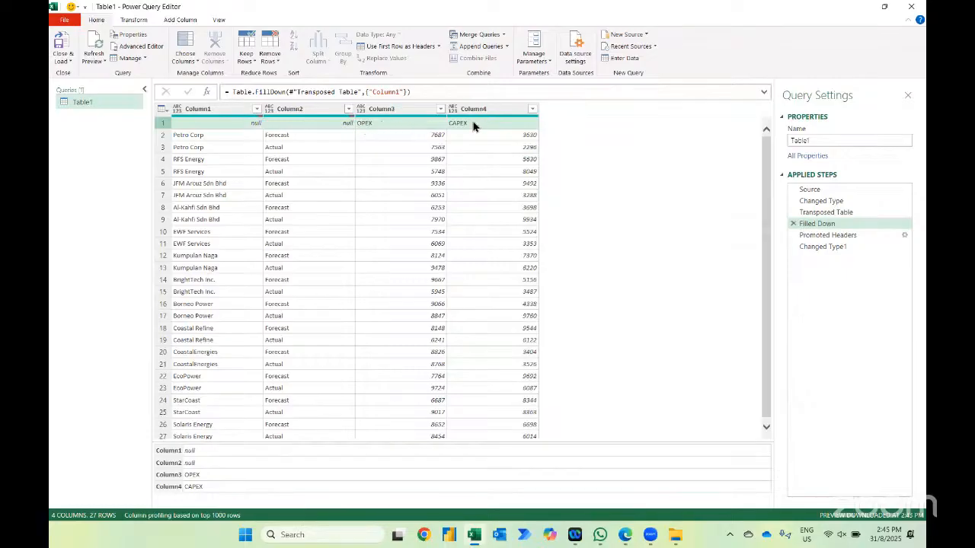
pyautogui.click(824, 237)
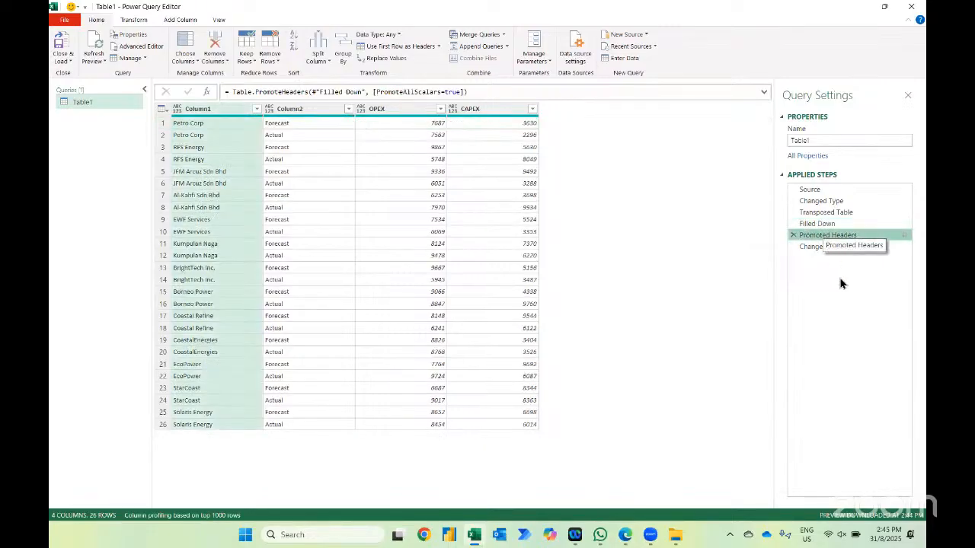
# - Insert an unpivot of the OPEX and CAPEX columns after the Promoted Headers step and delete the trailing Changed Type1 step
pyautogui.click(415, 112)
pyautogui.keyDown('ctrl'); pyautogui.click(491, 113); pyautogui.keyUp('ctrl')
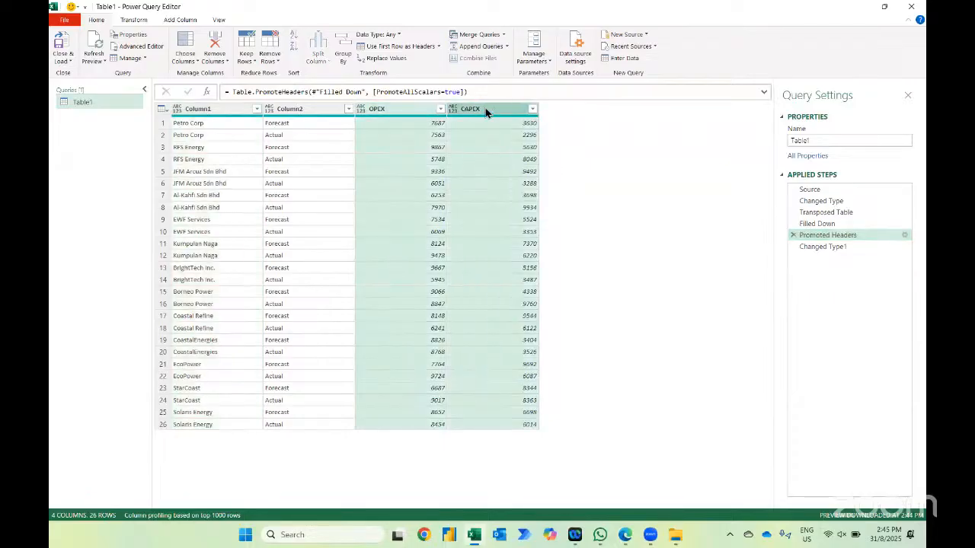
pyautogui.rightClick(485, 109)
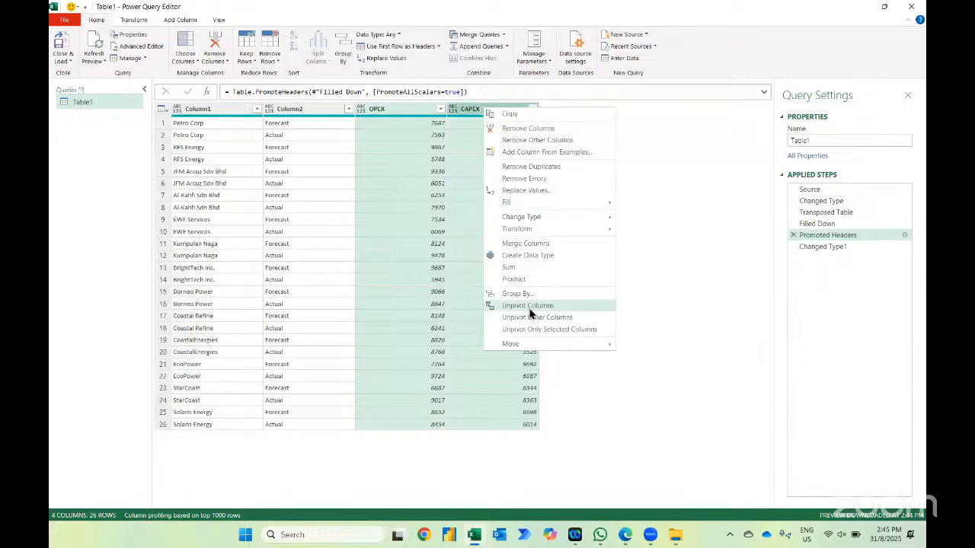
pyautogui.click(133, 20)
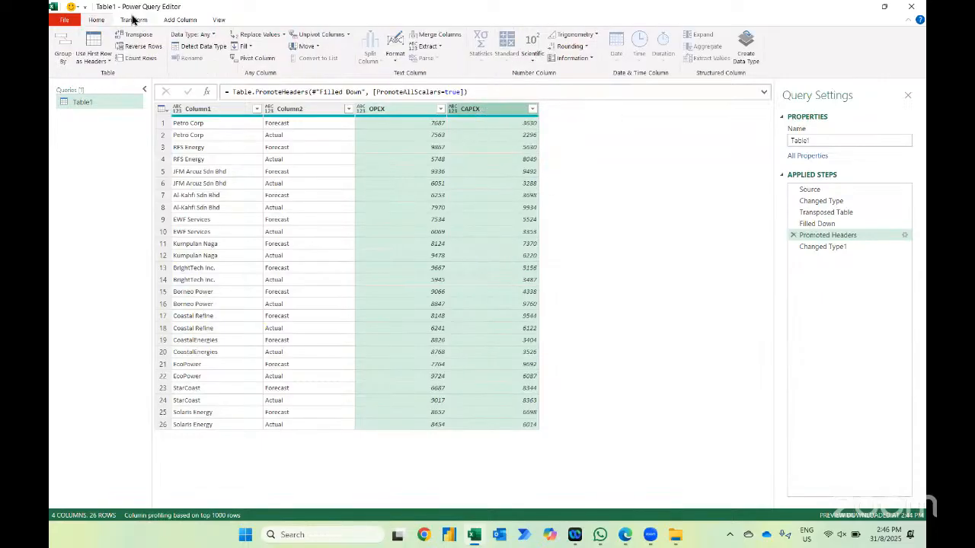
pyautogui.click(308, 33)
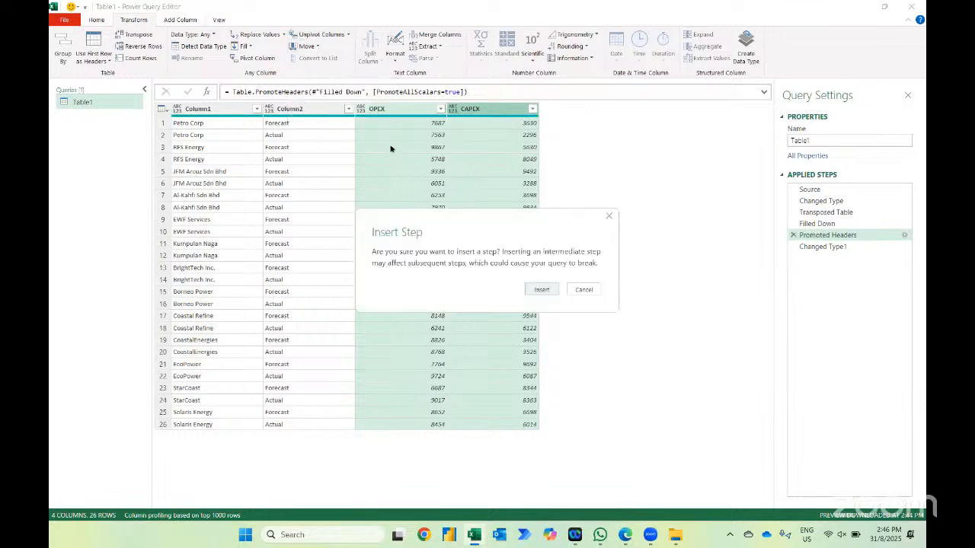
pyautogui.click(541, 290)
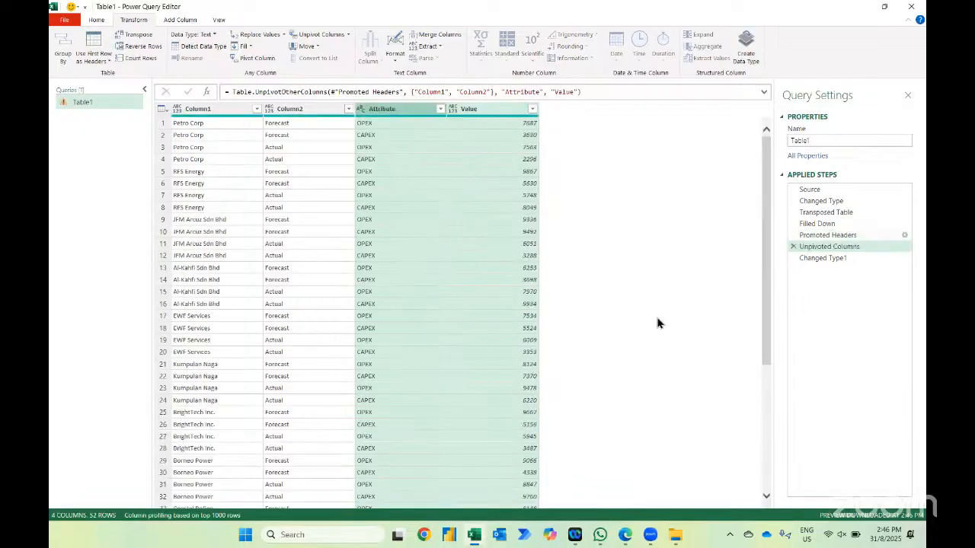
pyautogui.click(792, 258)
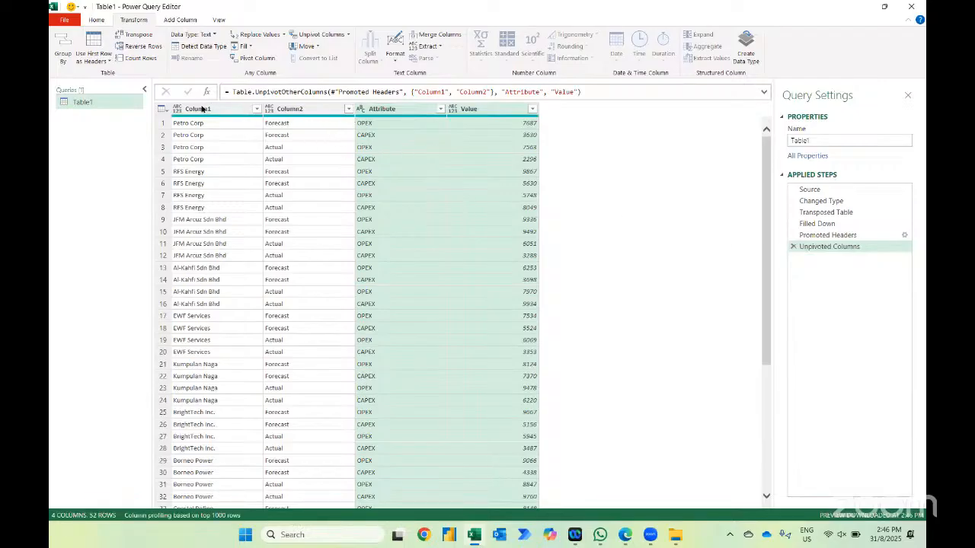
# - Rename Column1 as Company and Column2 as Type
pyautogui.doubleClick(204, 109)
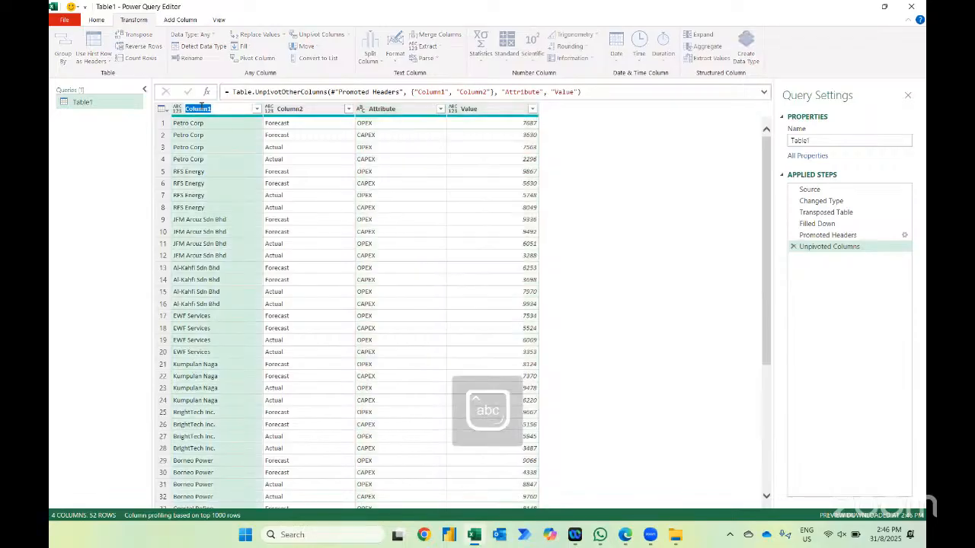
pyautogui.write('co')
pyautogui.press('capslock')
pyautogui.write('mpany')
pyautogui.press('Return')
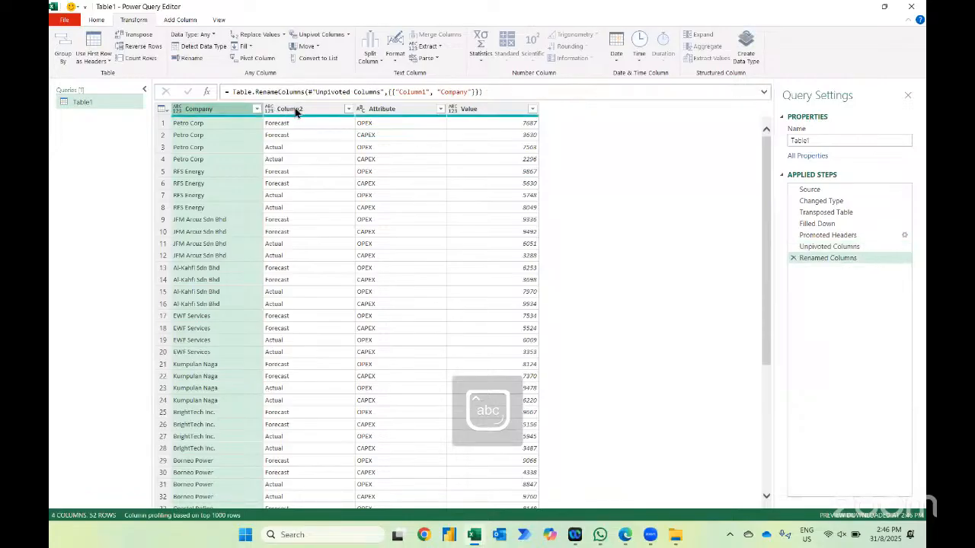
pyautogui.click(296, 109)
pyautogui.doubleClick(296, 109)
pyautogui.write('Type')
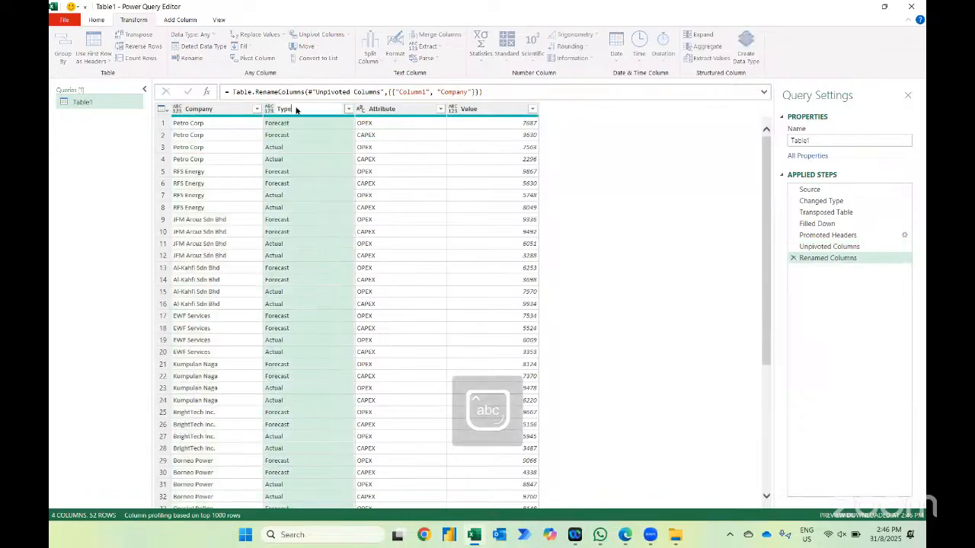
pyautogui.press('Return')
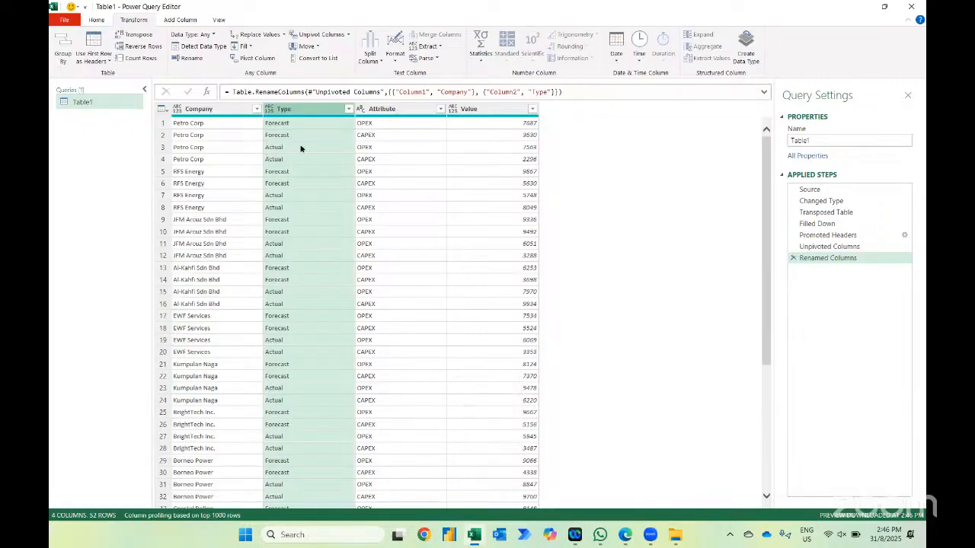
# - Rename the Attribute column as Exp and the Value column as INR
pyautogui.doubleClick(391, 109)
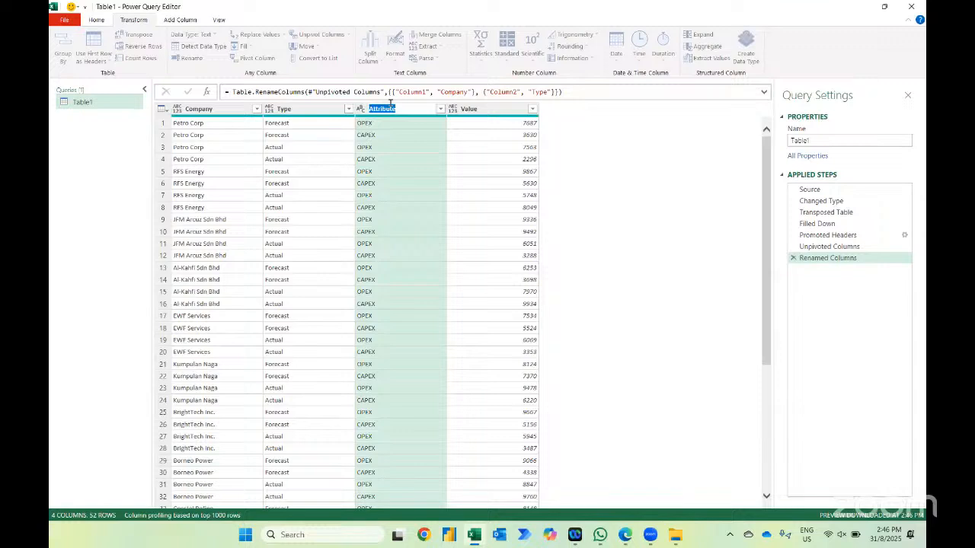
pyautogui.write('Exp')
pyautogui.press('Return')
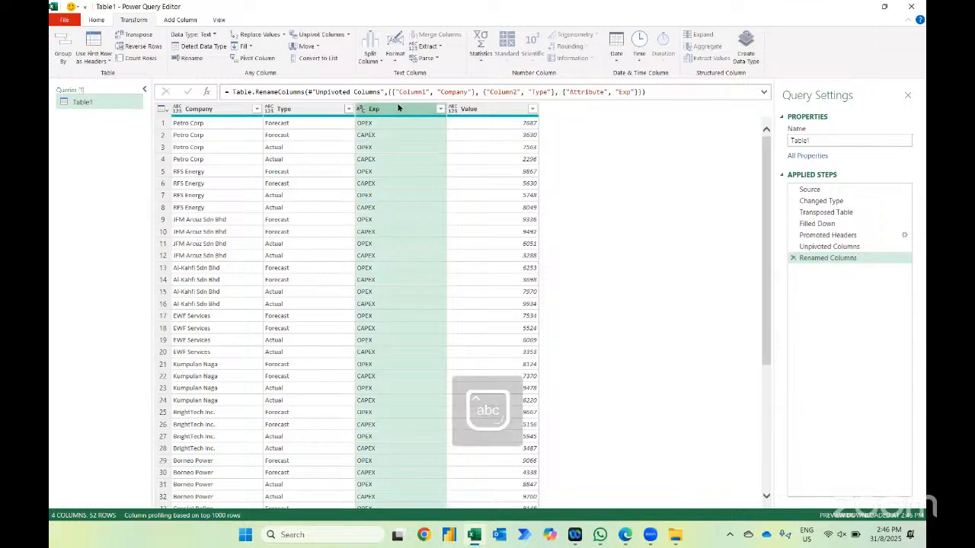
pyautogui.click(472, 108)
pyautogui.doubleClick(472, 108)
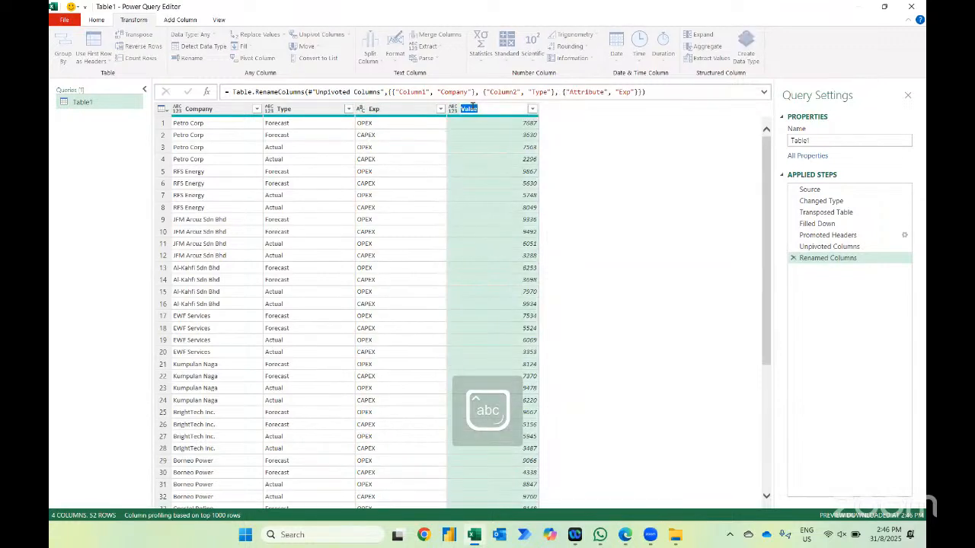
pyautogui.press('capslock')
pyautogui.write('INR')
pyautogui.press('Return')
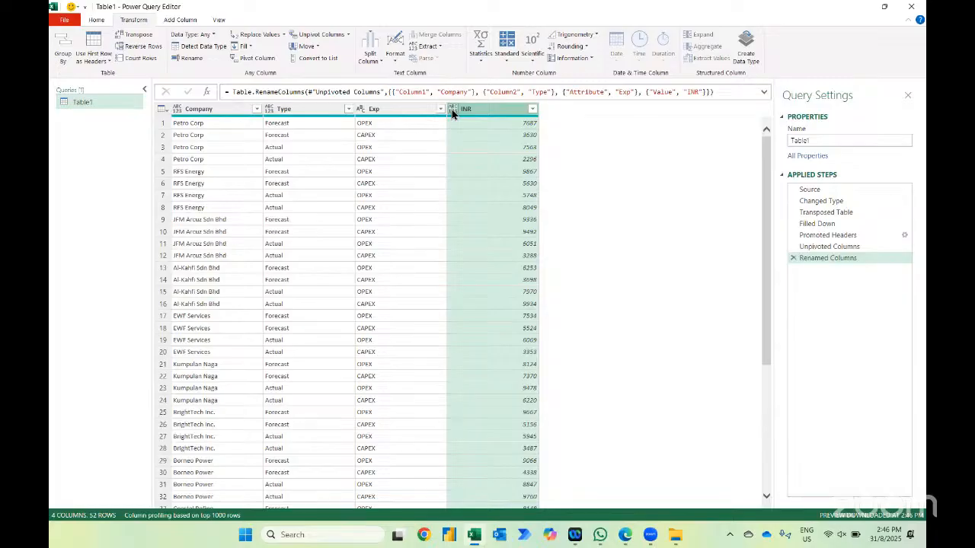
# - Set the data type of the INR column to Whole Number and of the Company and Type columns to Text
pyautogui.click(451, 112)
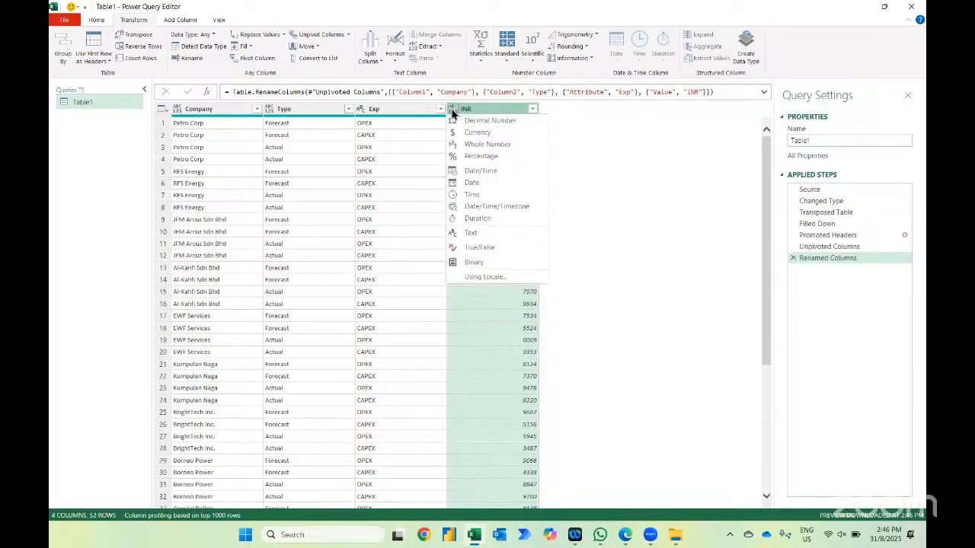
pyautogui.click(475, 144)
pyautogui.click(213, 110)
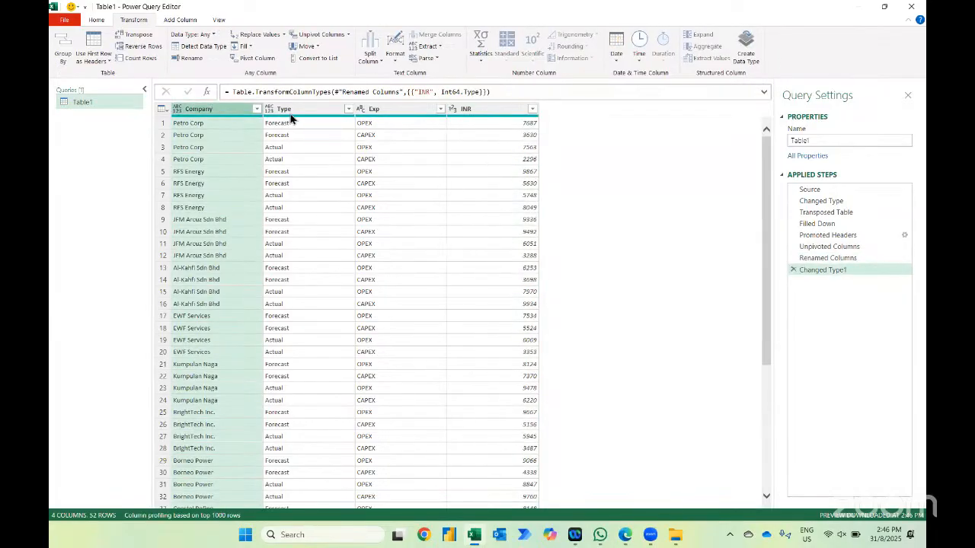
pyautogui.keyDown('ctrl'); pyautogui.click(297, 111); pyautogui.keyUp('ctrl')
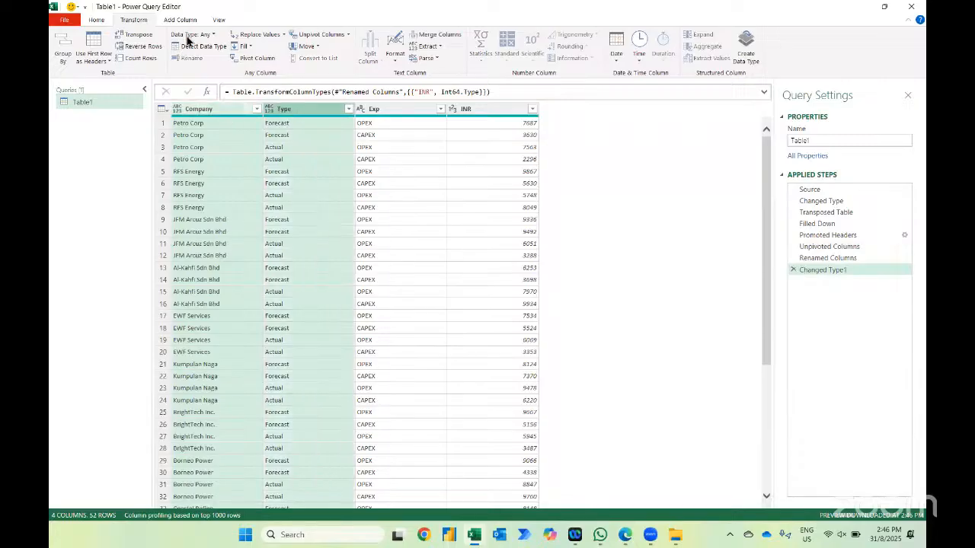
pyautogui.click(206, 35)
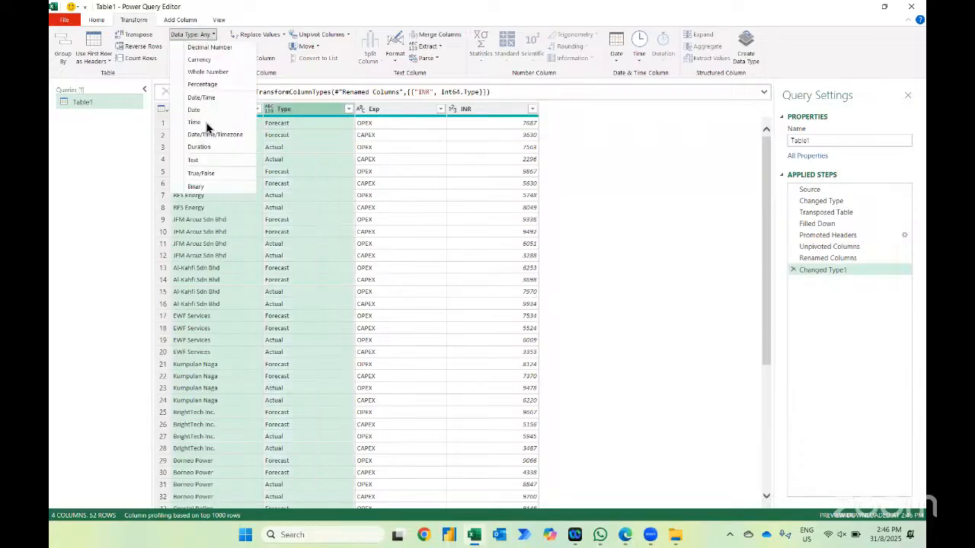
pyautogui.click(193, 160)
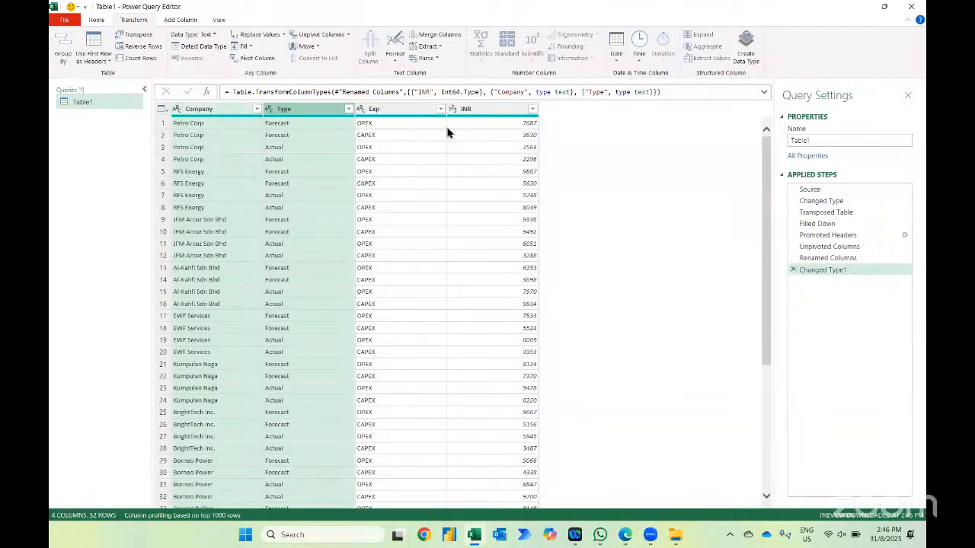
# - Close the query and load it as a PivotTable Report into the existing Level 1 worksheet at cell B9
pyautogui.click(96, 21)
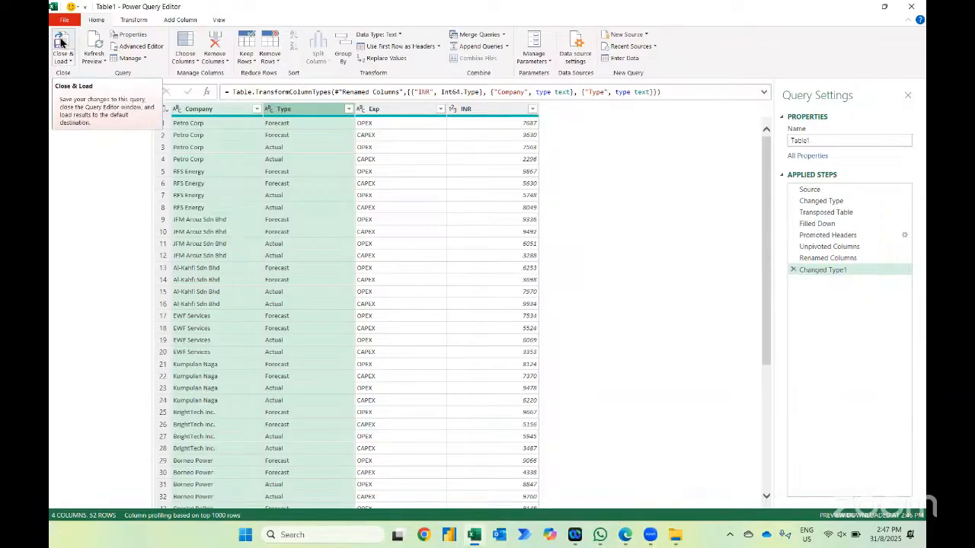
pyautogui.click(64, 62)
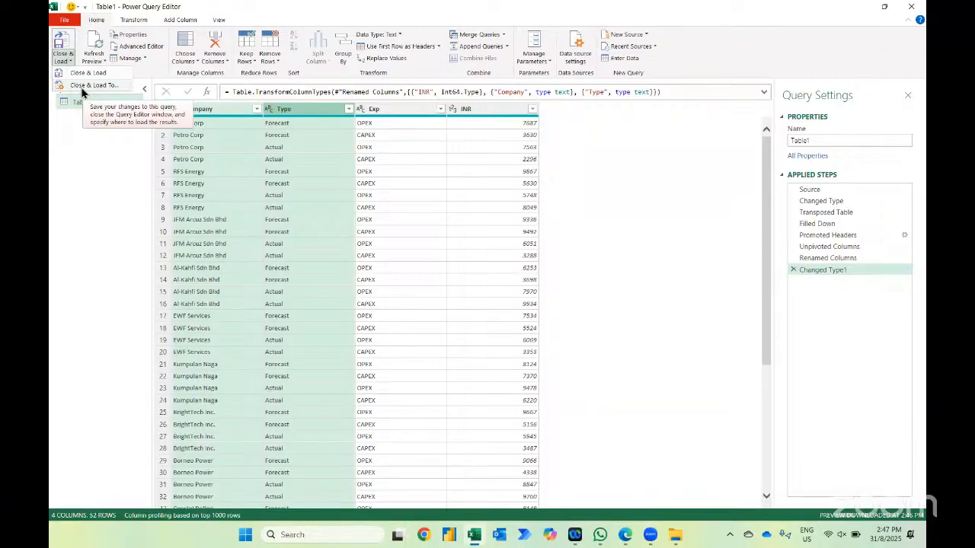
pyautogui.click(81, 87)
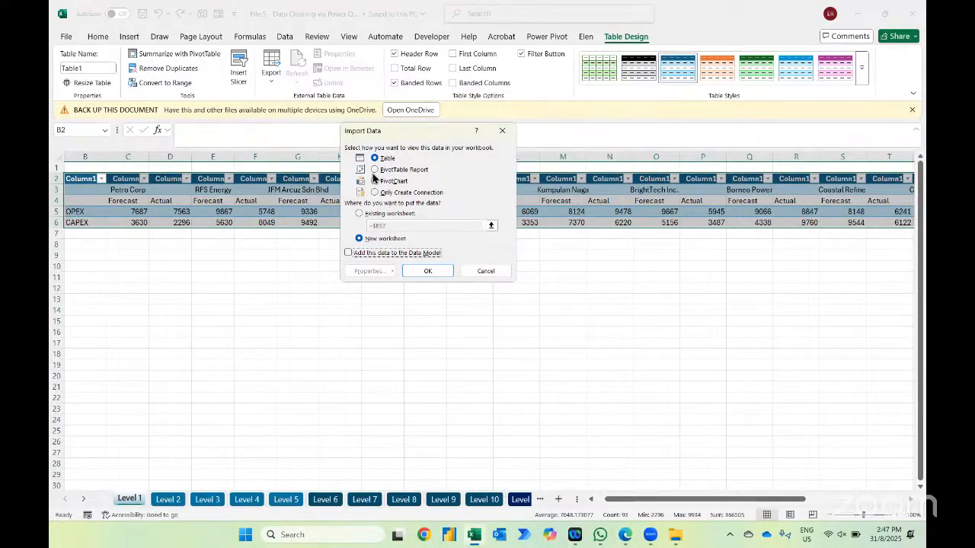
pyautogui.click(376, 169)
pyautogui.click(361, 215)
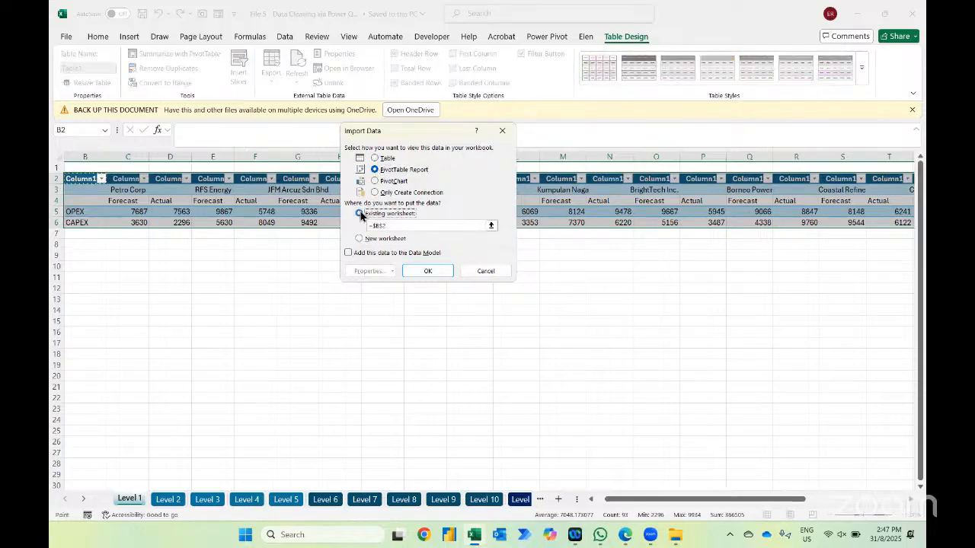
pyautogui.click(77, 254)
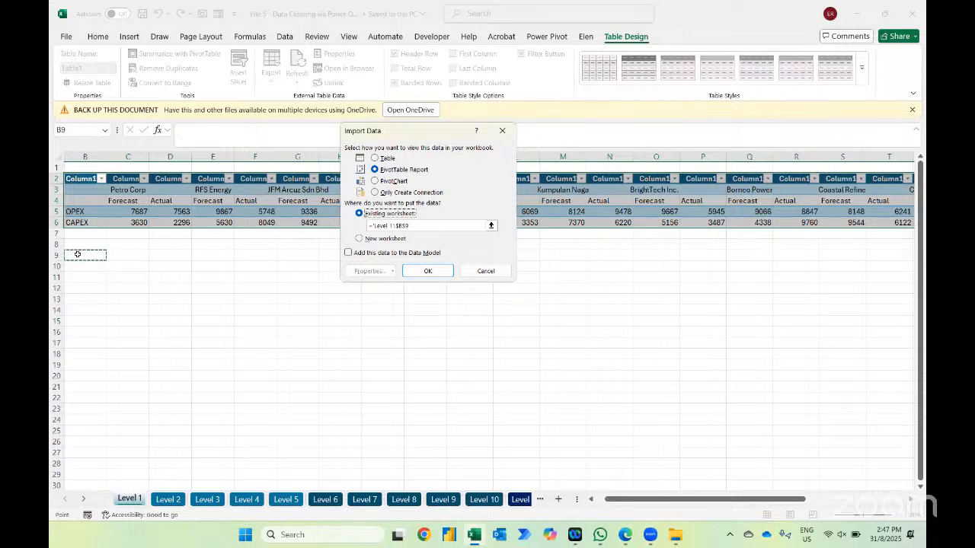
pyautogui.click(428, 272)
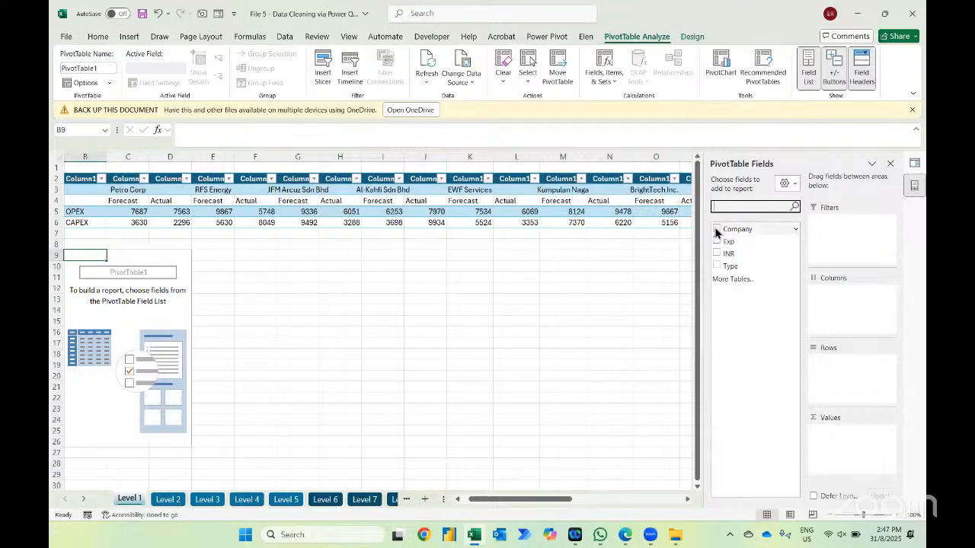
# - Build the PivotTable with Company and Type as rows, Exp as columns and the sum of INR as values
pyautogui.click(716, 230)
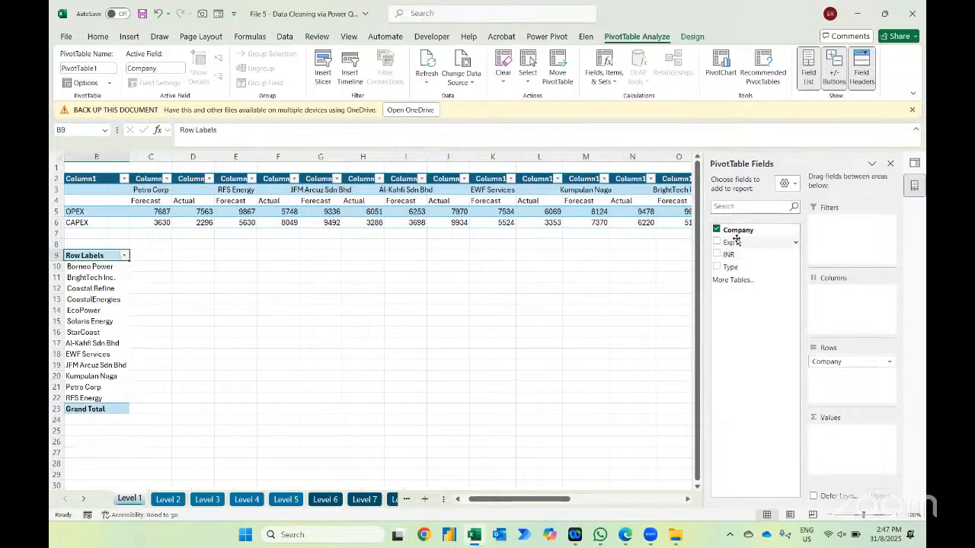
pyautogui.moveTo(735, 240); pyautogui.dragTo(841, 297)
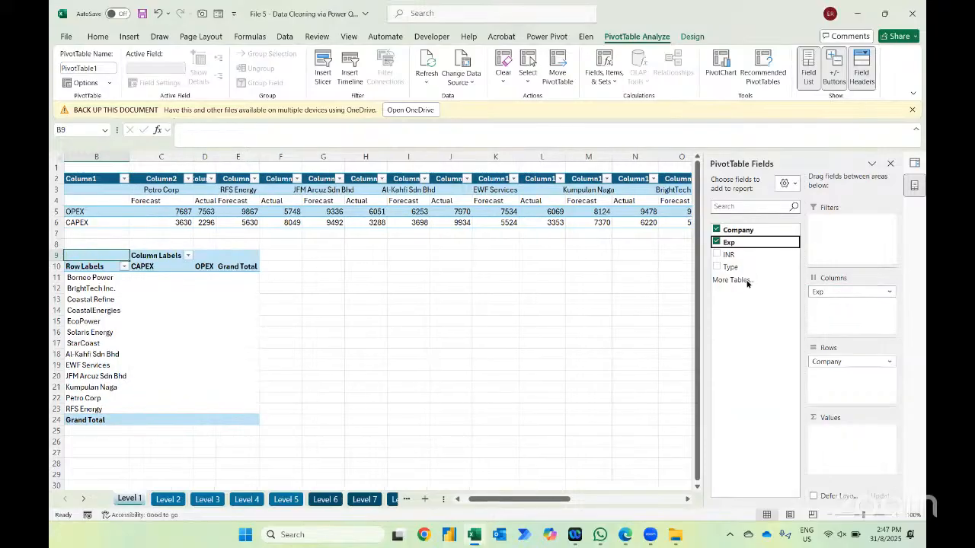
pyautogui.click(715, 253)
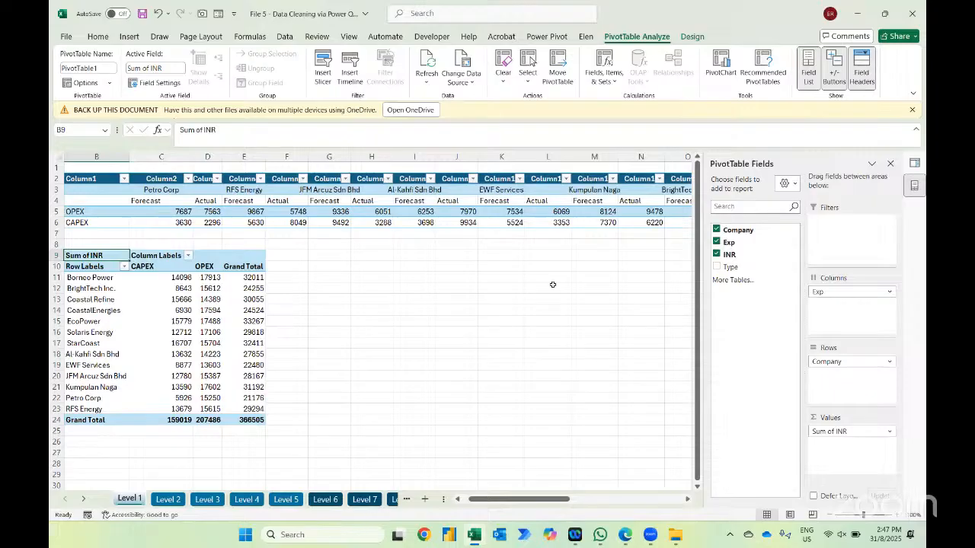
pyautogui.moveTo(737, 268); pyautogui.dragTo(838, 373)
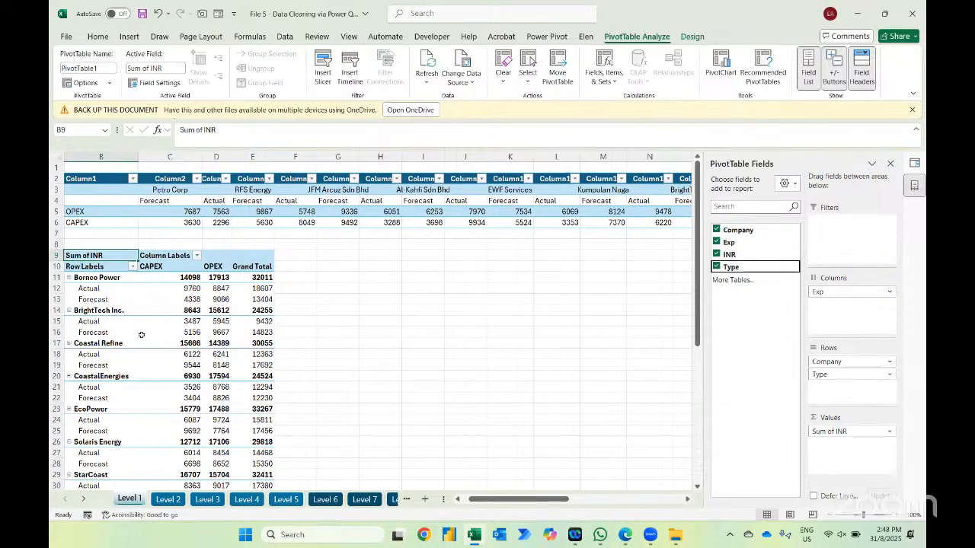
# - Look through the source data on the worksheets from Level 2 to Level 7
pyautogui.moveTo(141, 335)
pyautogui.click(170, 499)
pyautogui.click(207, 499)
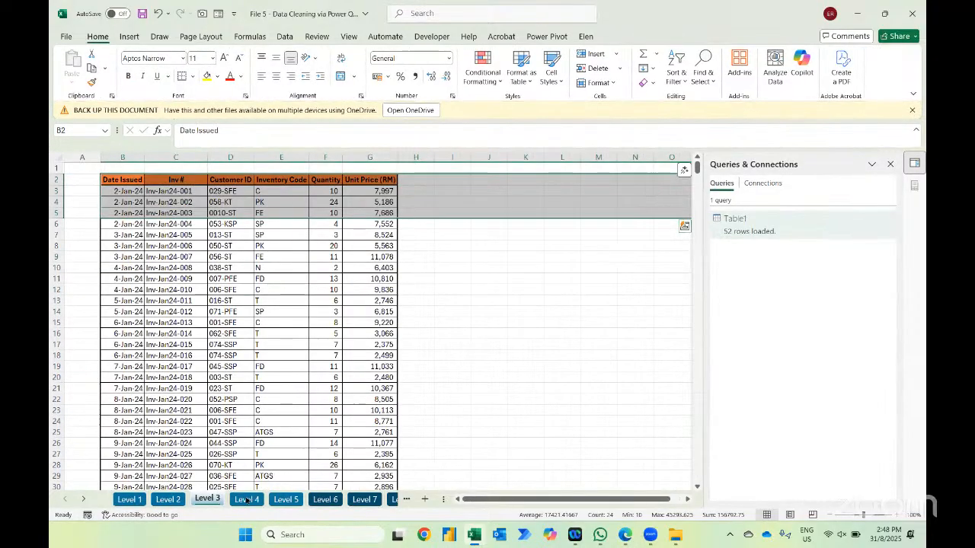
pyautogui.click(246, 499)
pyautogui.click(286, 499)
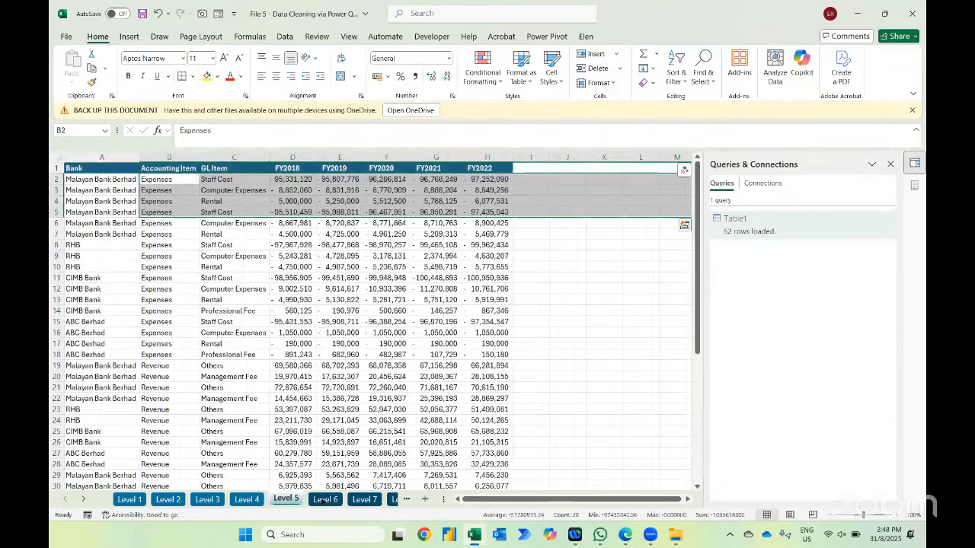
pyautogui.click(324, 499)
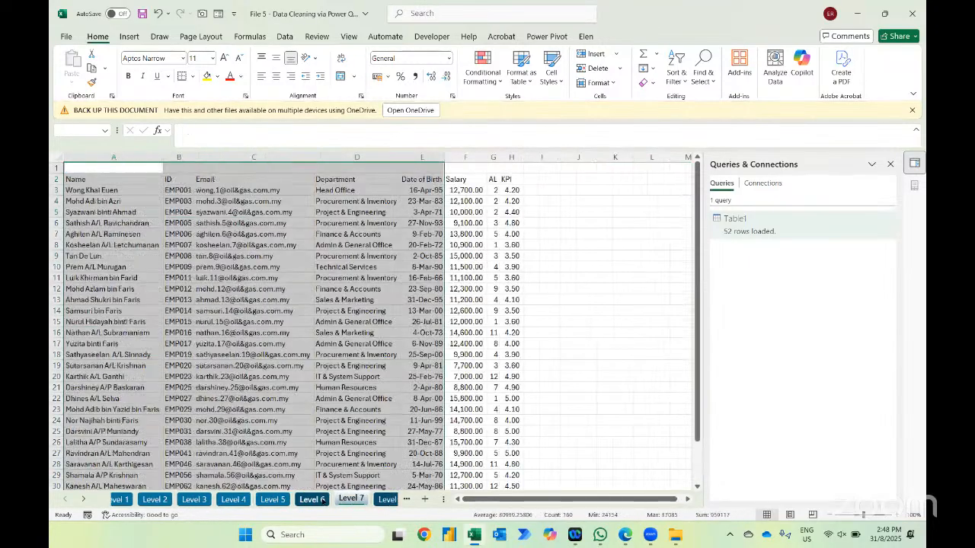
# - Look through the source data on the worksheets from Level 8 to Level 15
pyautogui.hotkey('ctrl', 'pagedown')
pyautogui.hotkey('ctrl', 'pagedown')
pyautogui.hotkey('ctrl', 'pagedown')
pyautogui.hotkey('ctrl', 'pagedown')
pyautogui.hotkey('ctrl', 'pagedown')
pyautogui.hotkey('ctrl', 'pagedown')
pyautogui.hotkey('ctrl', 'pagedown')
pyautogui.hotkey('ctrl', 'pagedown')
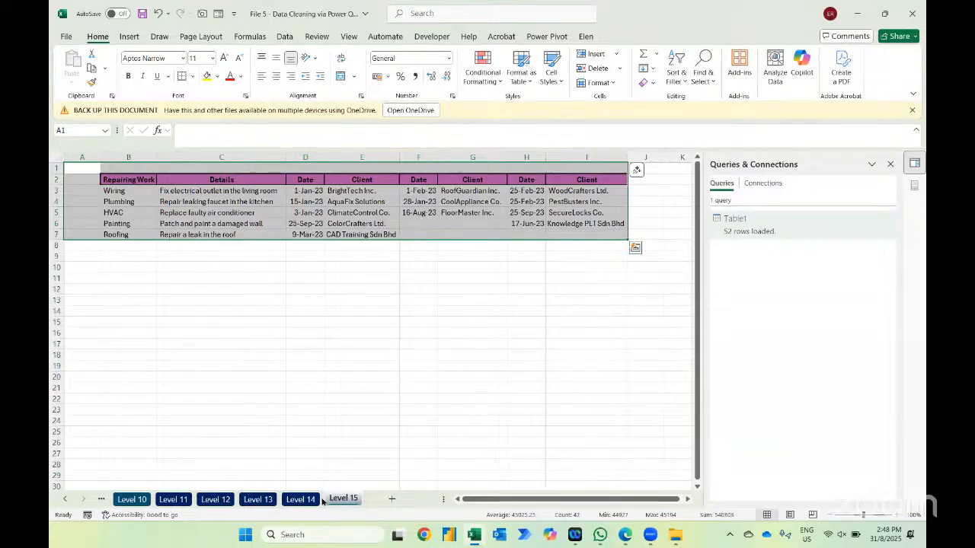
# - Switch to Power BI Desktop, start a blank report and connect to the Excel workbook "File 5 - Data Cleaning via Power Query" in Desktop's Day 1 Power BI folder
pyautogui.click(449, 536)
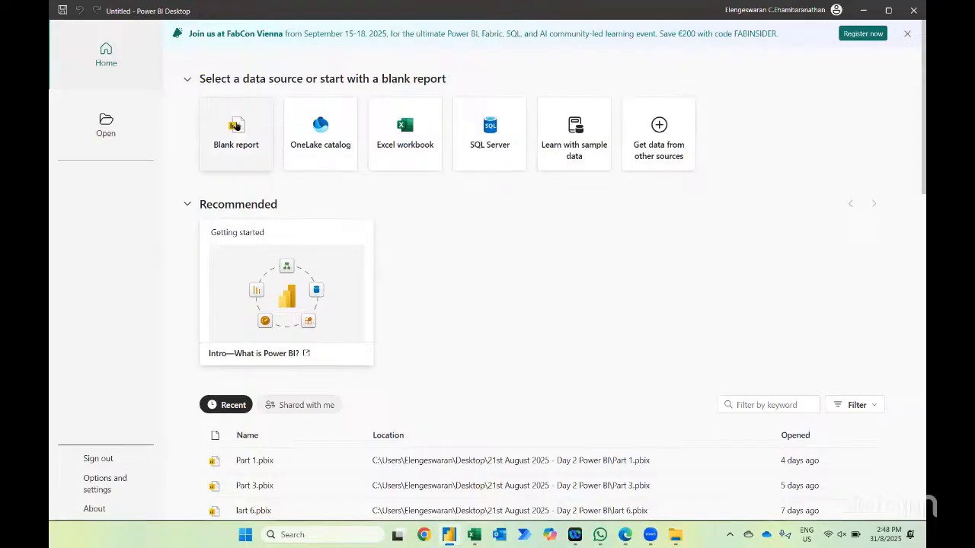
pyautogui.click(235, 127)
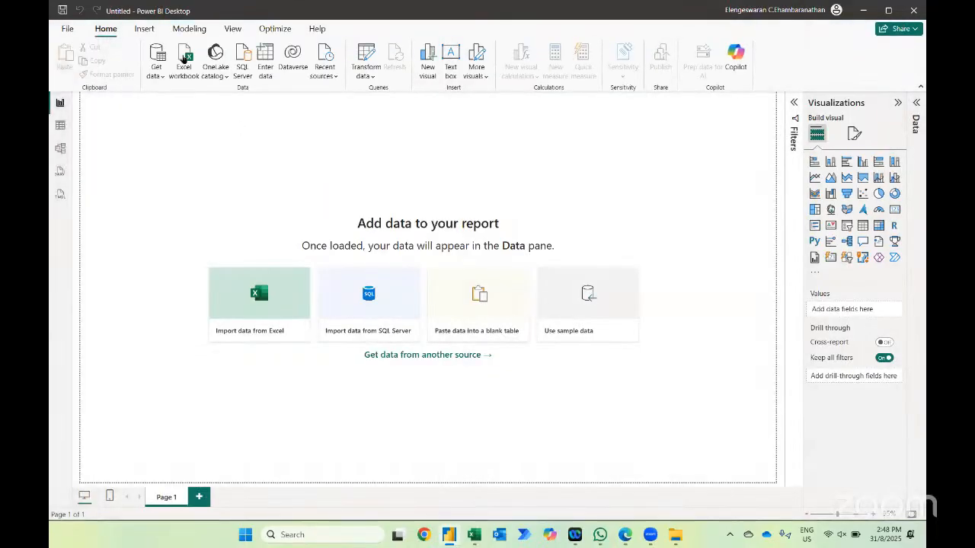
pyautogui.click(184, 61)
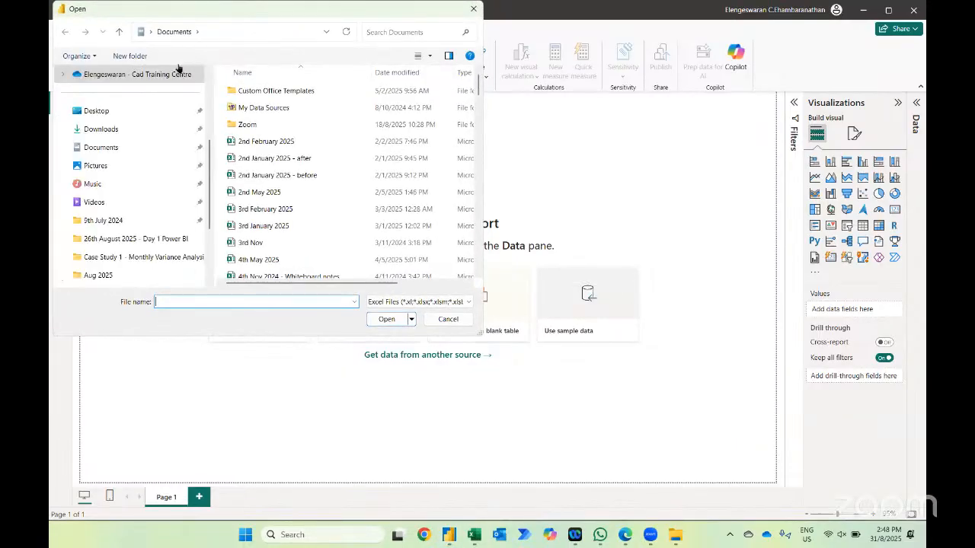
pyautogui.click(126, 110)
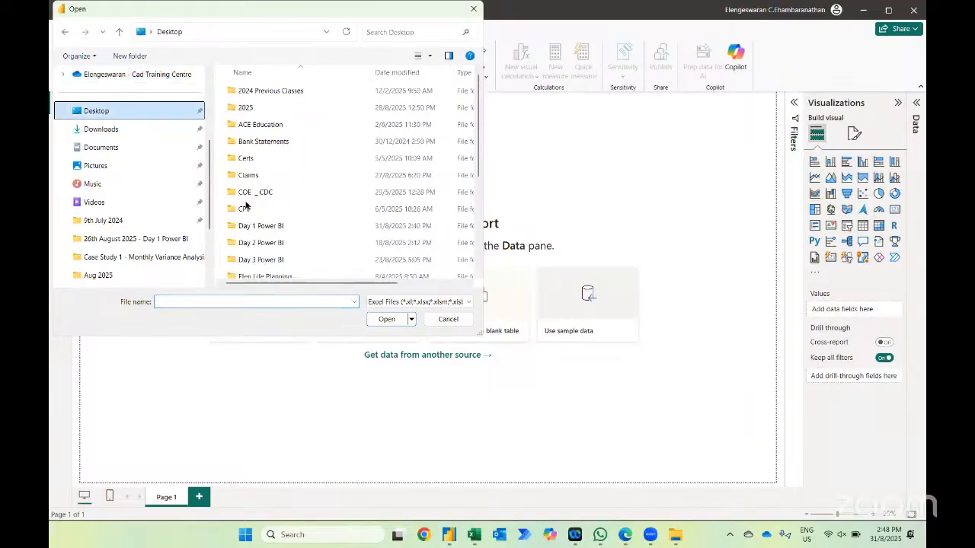
pyautogui.doubleClick(254, 225)
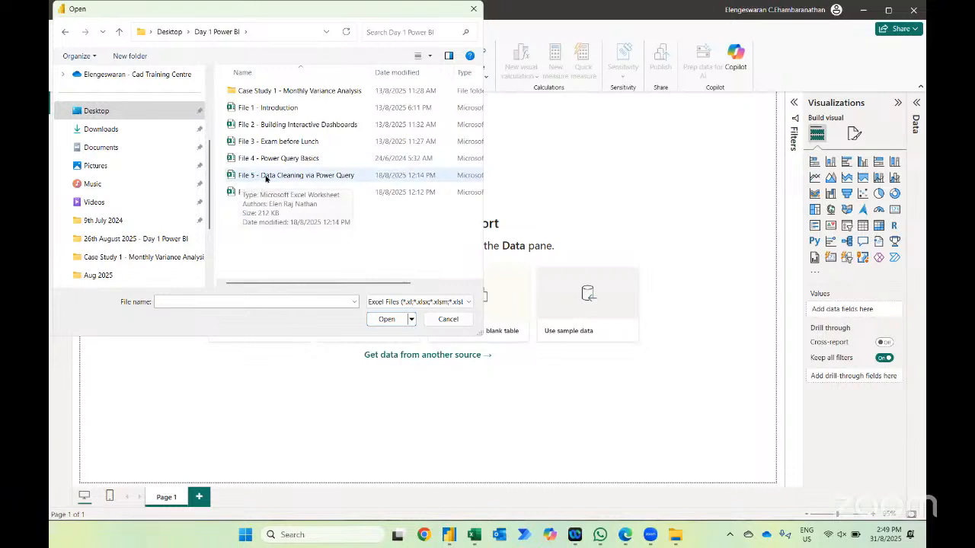
pyautogui.click(288, 175)
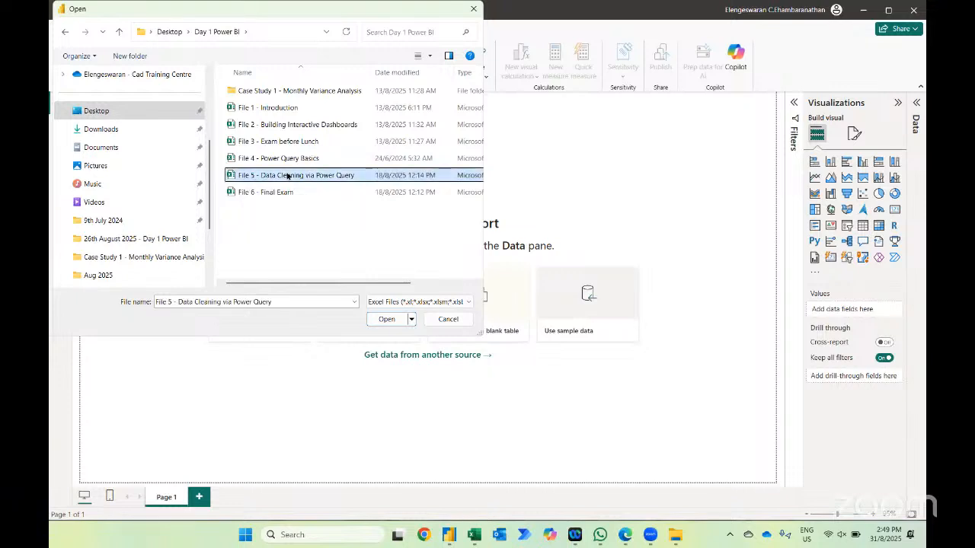
pyautogui.click(397, 320)
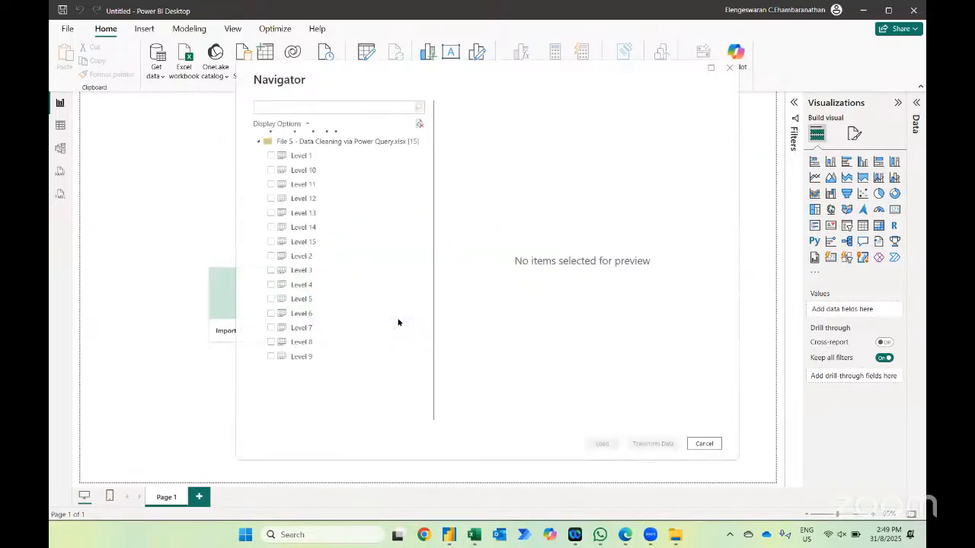
# - Load the workbook's Level 2 sheet into the report and expand its field list
pyautogui.click(270, 256)
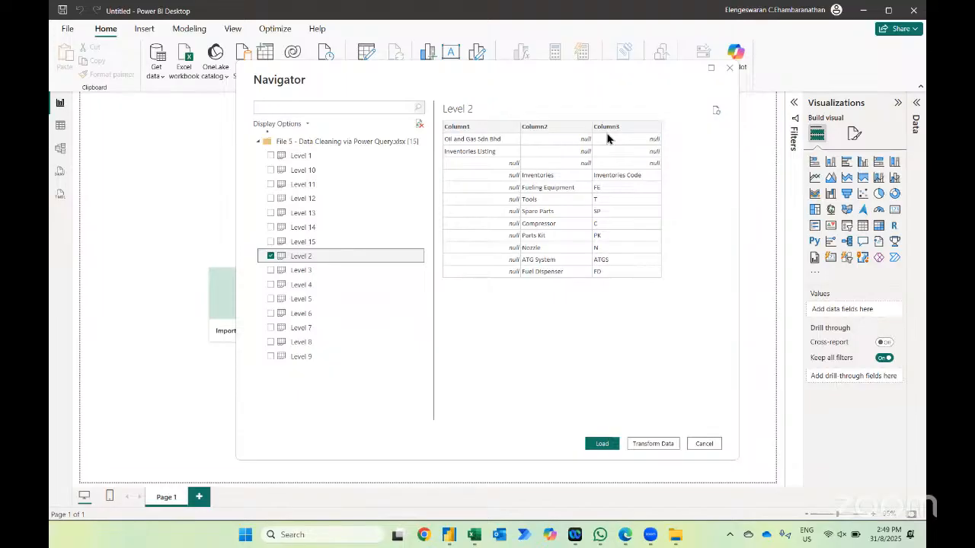
pyautogui.click(602, 444)
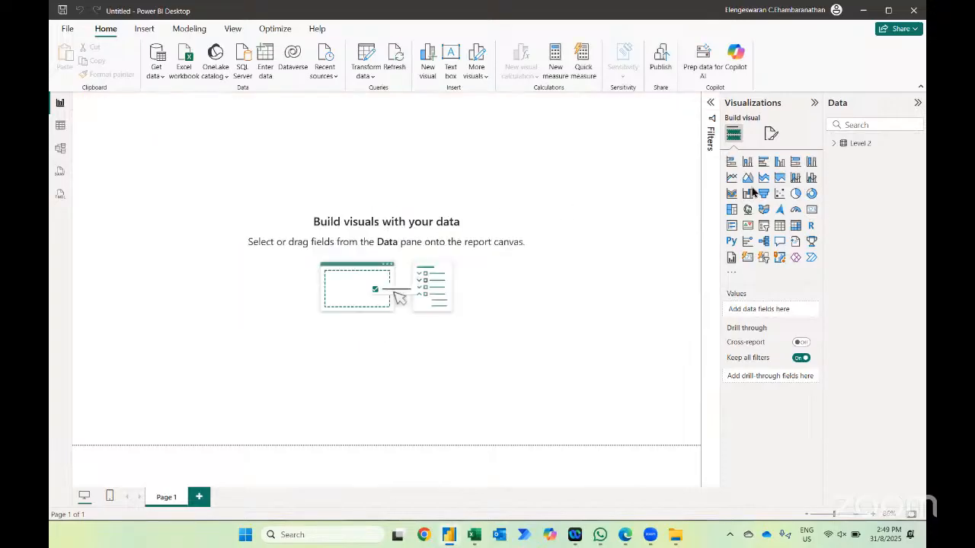
pyautogui.click(832, 143)
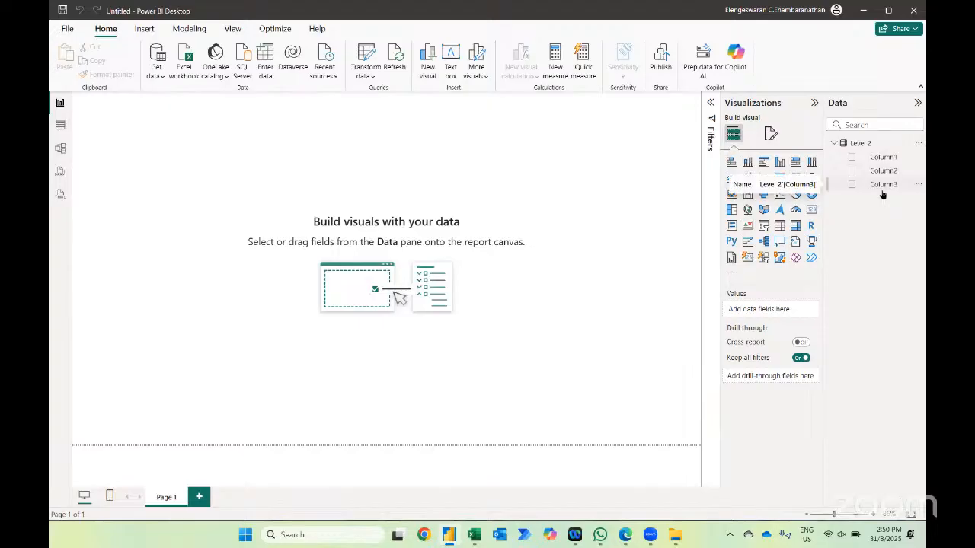
# - Open the Level 2 query in Power Query Editor and remove Column1
pyautogui.click(364, 56)
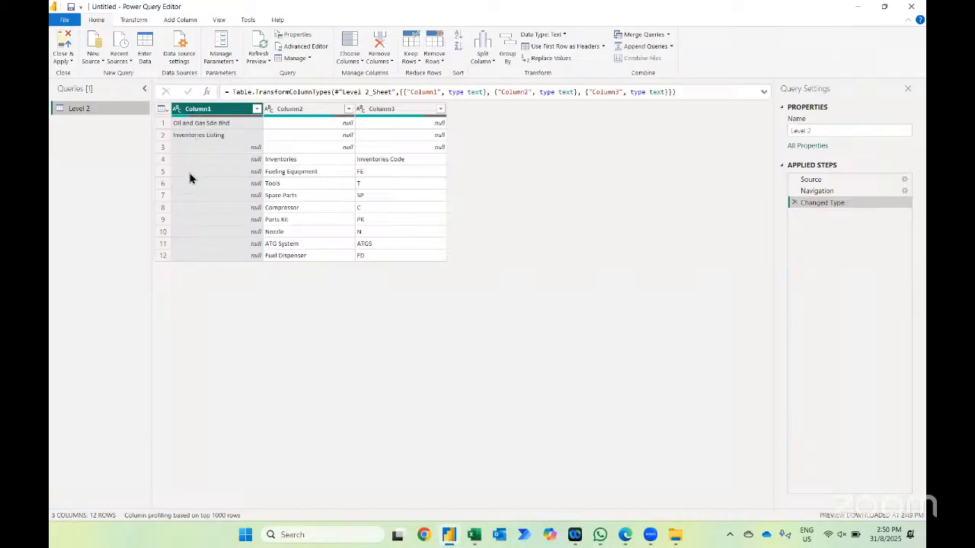
pyautogui.rightClick(224, 112)
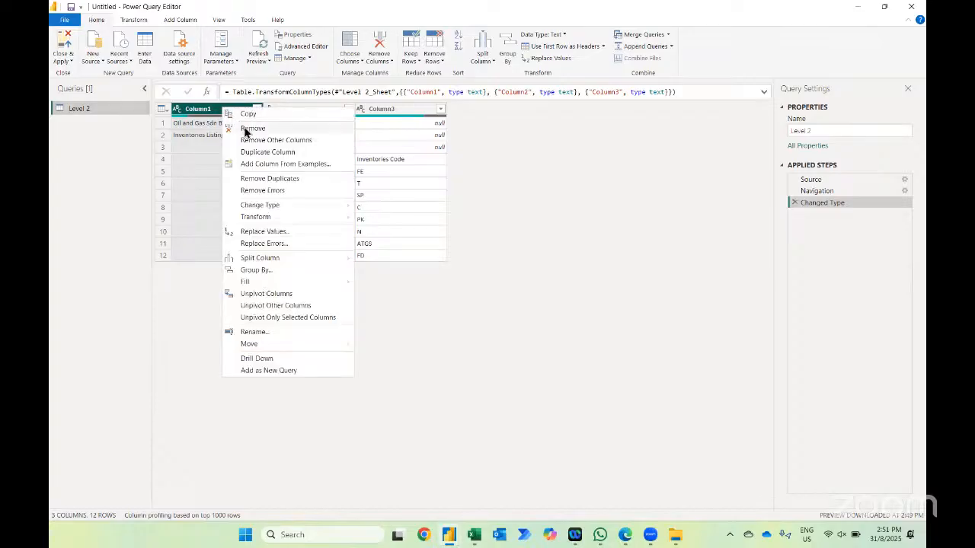
pyautogui.click(245, 129)
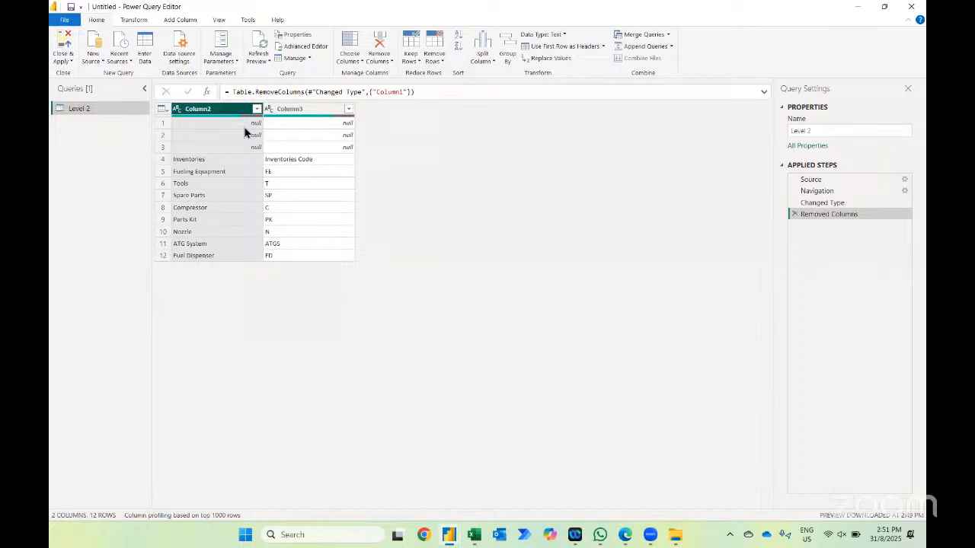
# - Remove the blank rows above the Inventories heading row in the Level 2 query
pyautogui.click(162, 124)
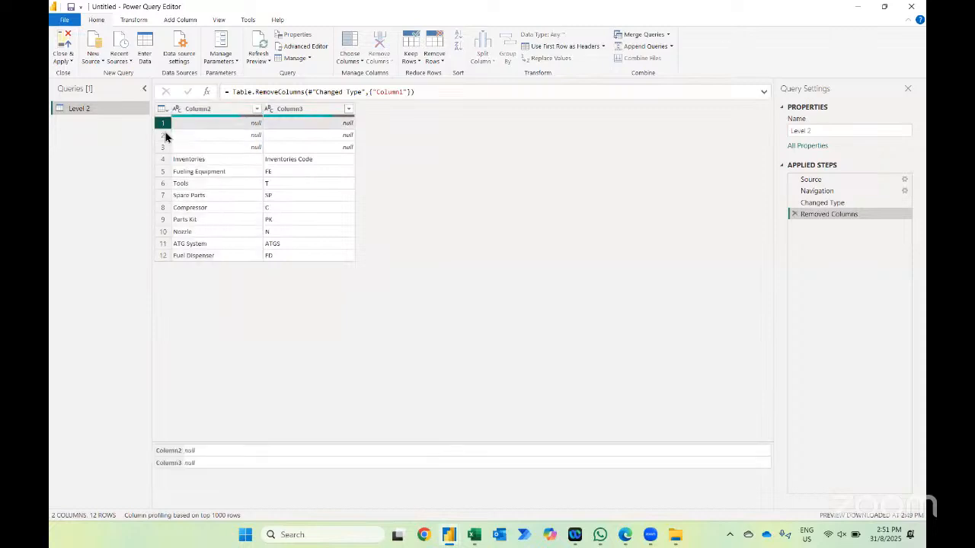
pyautogui.click(162, 147)
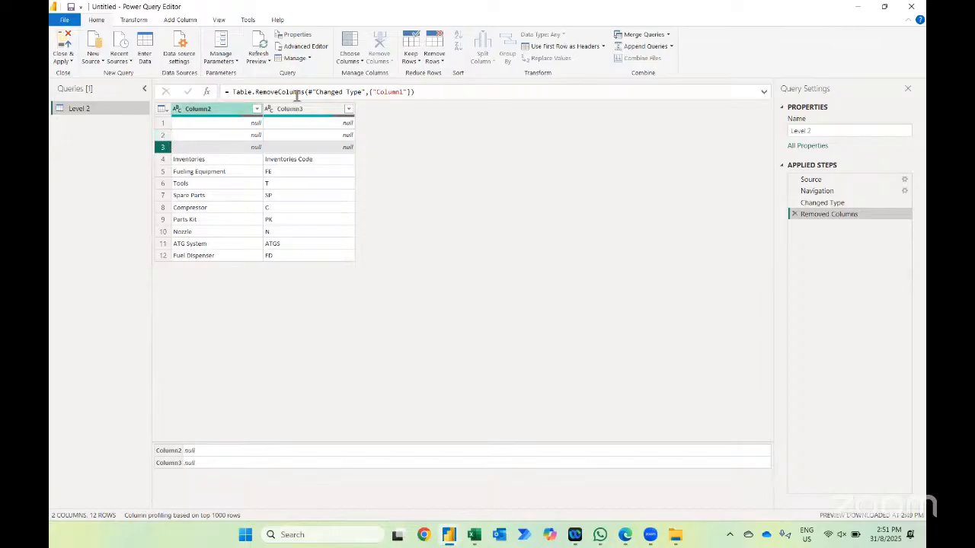
pyautogui.click(436, 60)
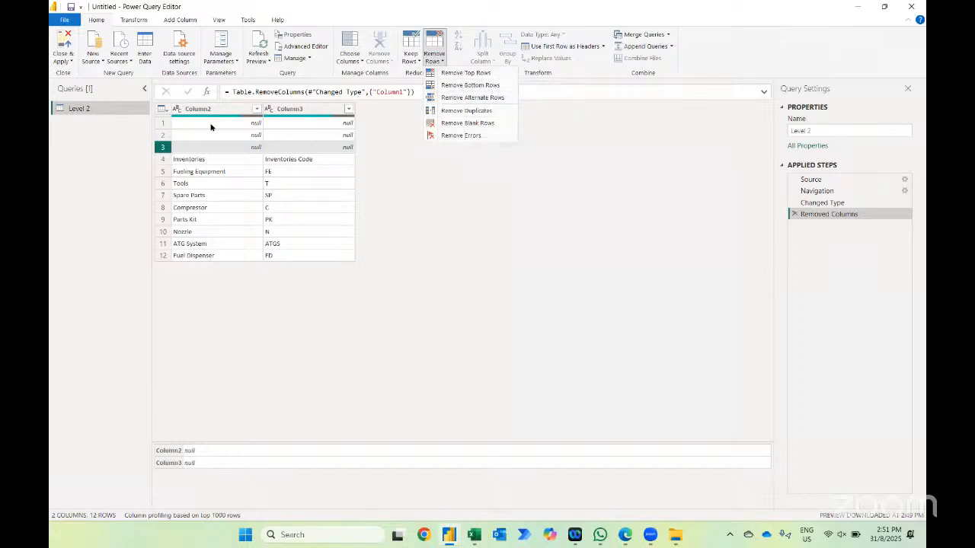
pyautogui.click(460, 126)
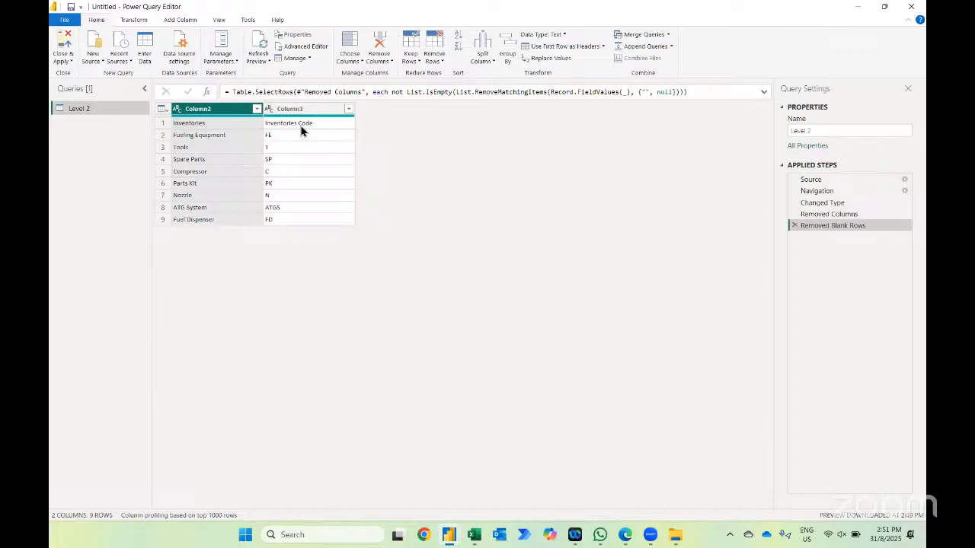
# - Promote the first row of the Level 2 query to headers and apply the changes to the report
pyautogui.click(219, 124)
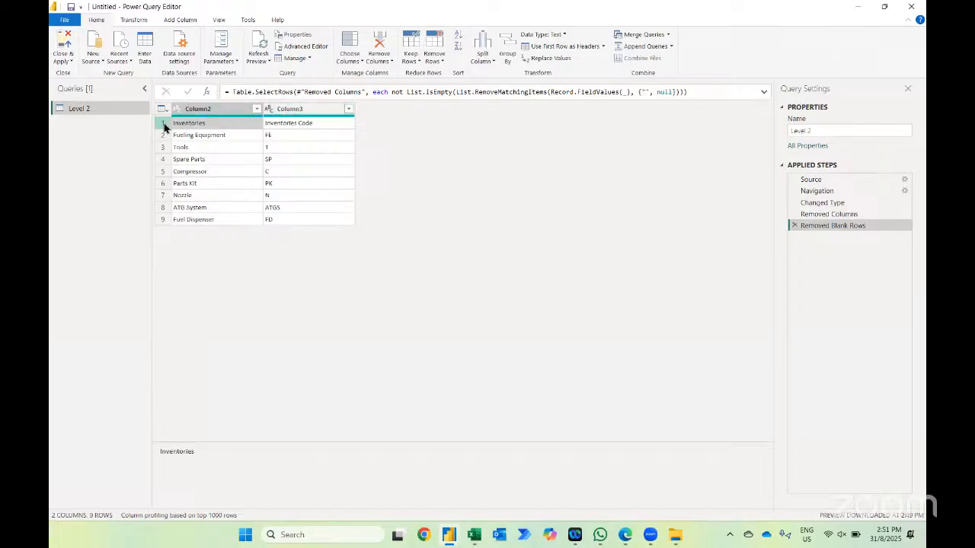
pyautogui.click(538, 48)
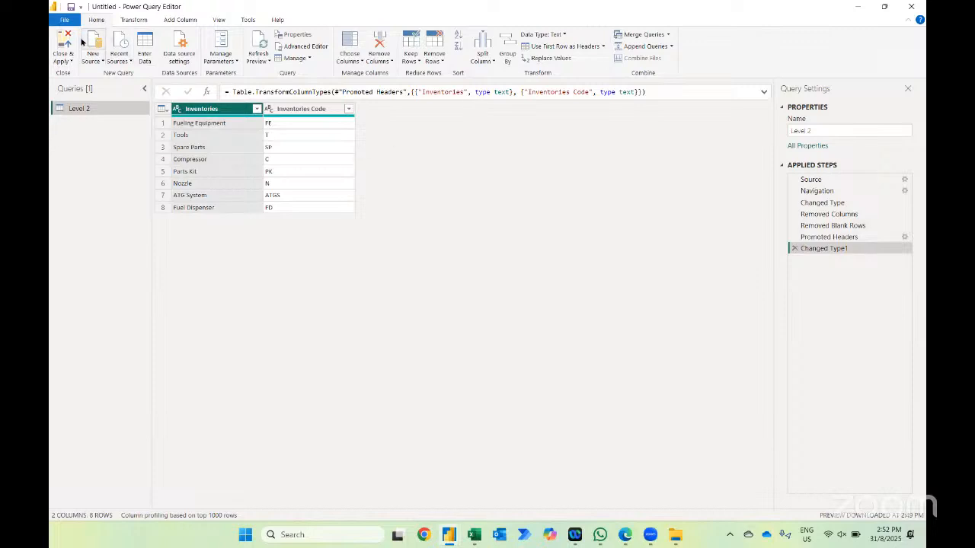
pyautogui.click(64, 43)
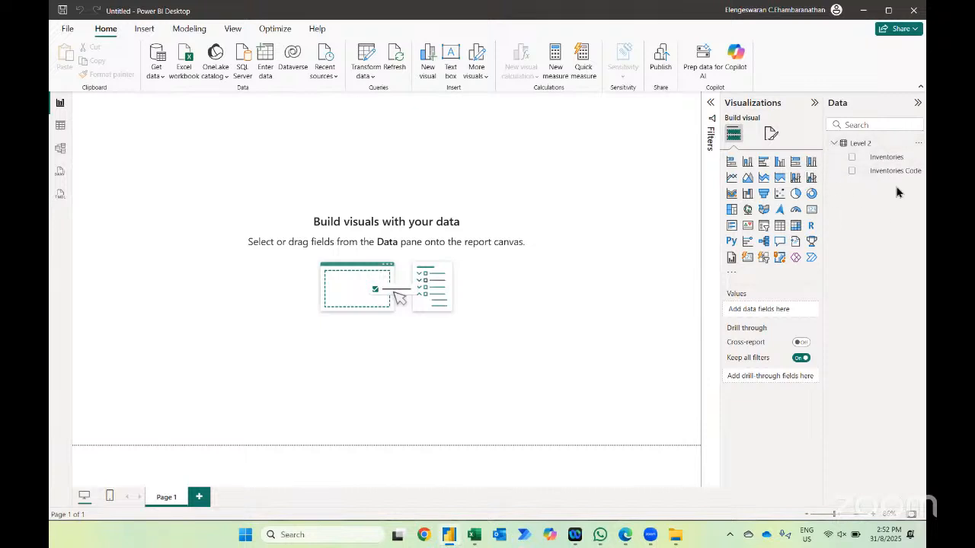
# - Switch to Excel and examine the regional Apple Stores and Online Sales revenue blocks on the Level 13 worksheet
pyautogui.hotkey('alt', 'Tab')
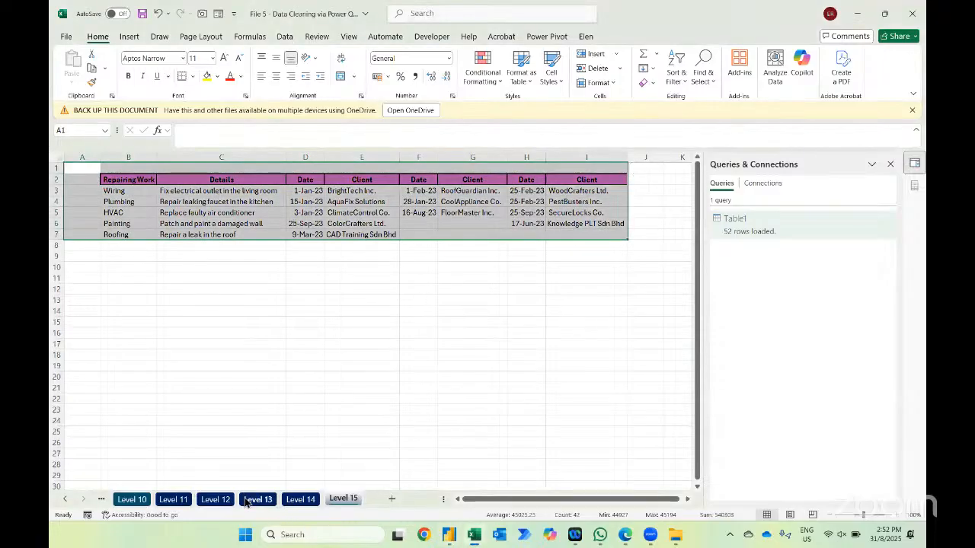
pyautogui.click(247, 501)
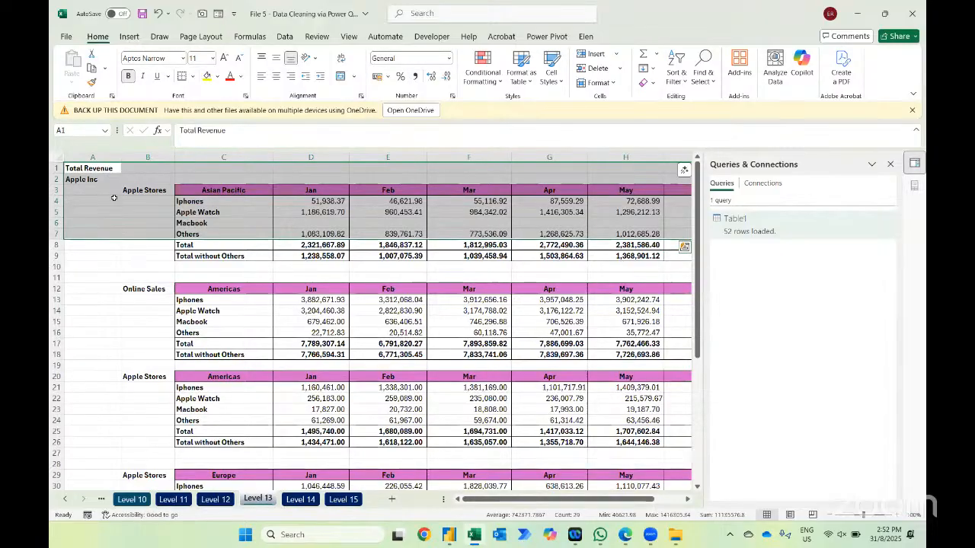
pyautogui.scroll(-3, 307, 321)
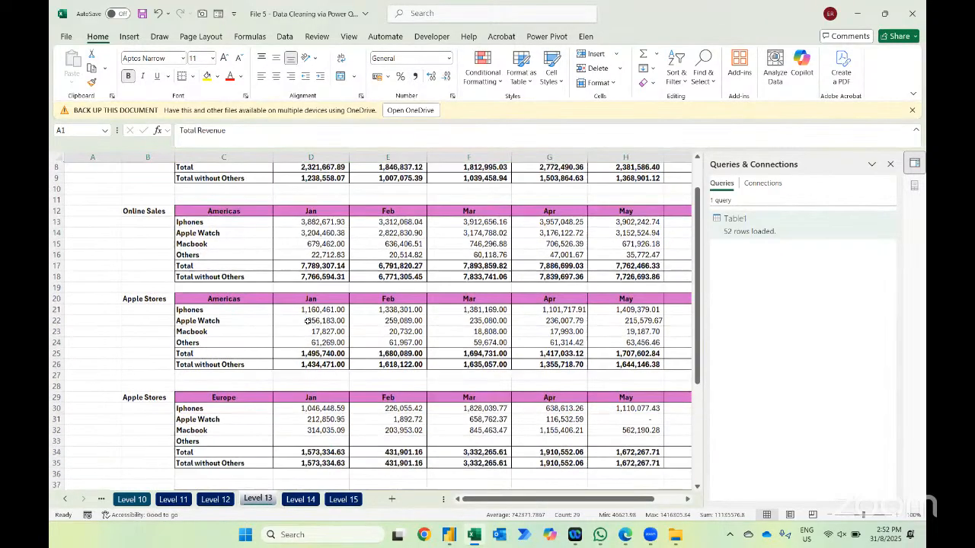
pyautogui.scroll(3, 306, 322)
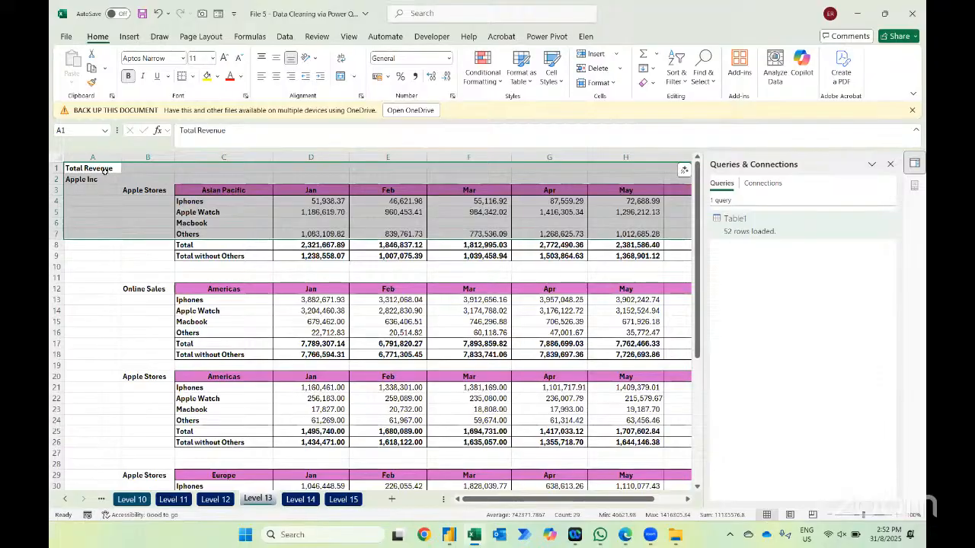
pyautogui.click(144, 189)
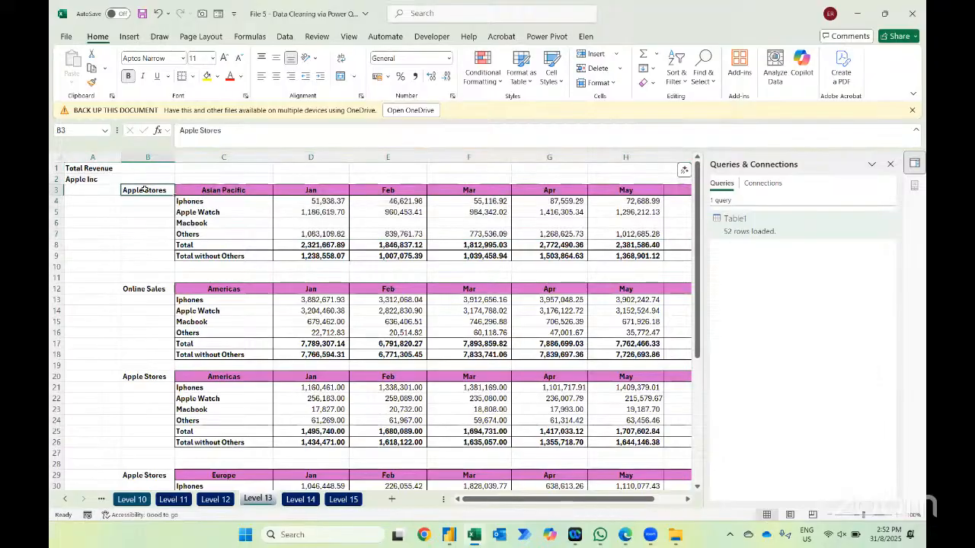
pyautogui.click(207, 197)
pyautogui.moveTo(214, 200); pyautogui.dragTo(214, 238)
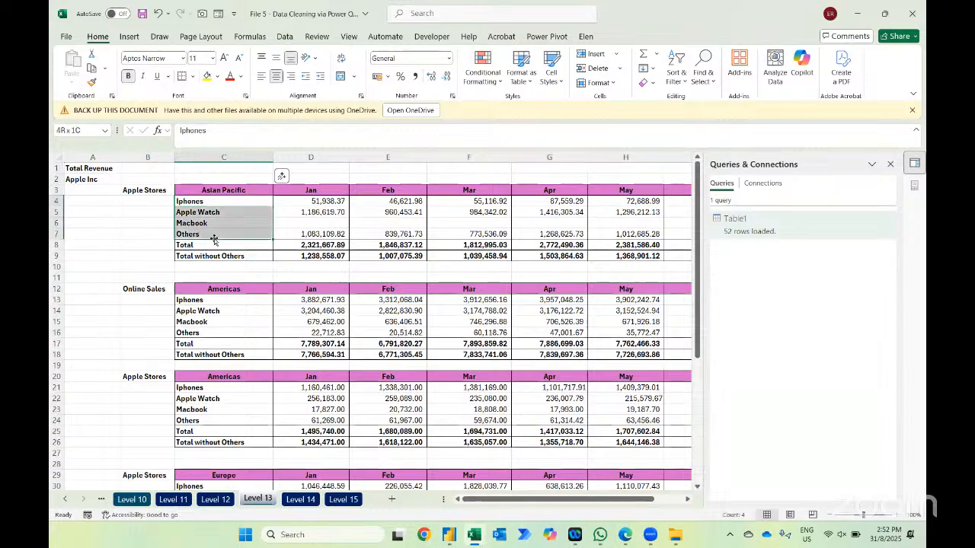
pyautogui.click(139, 294)
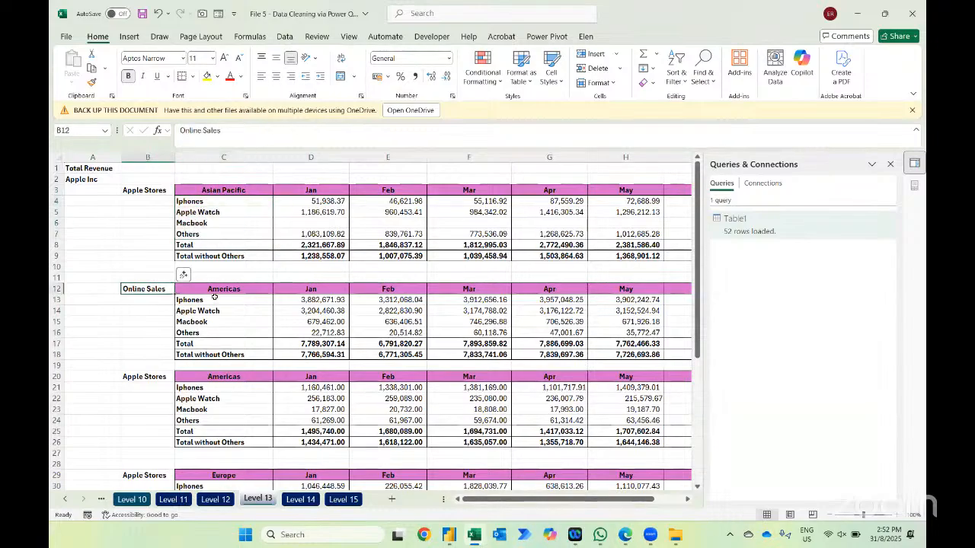
pyautogui.moveTo(214, 299); pyautogui.dragTo(214, 322)
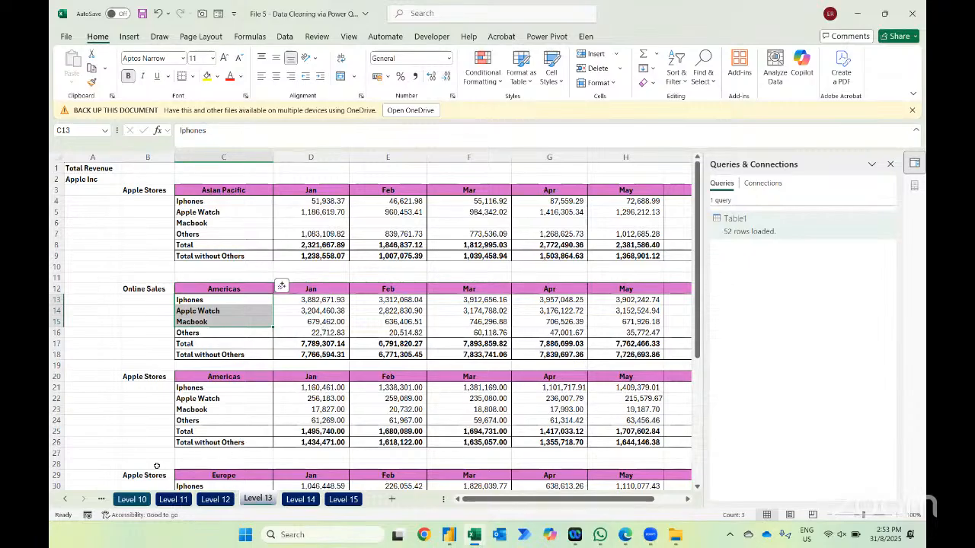
# - Return to Power BI Desktop and view the cleaned Level 2 data as a table
pyautogui.hotkey('ctrl', 'n')
pyautogui.hotkey('alt', 'Tab')
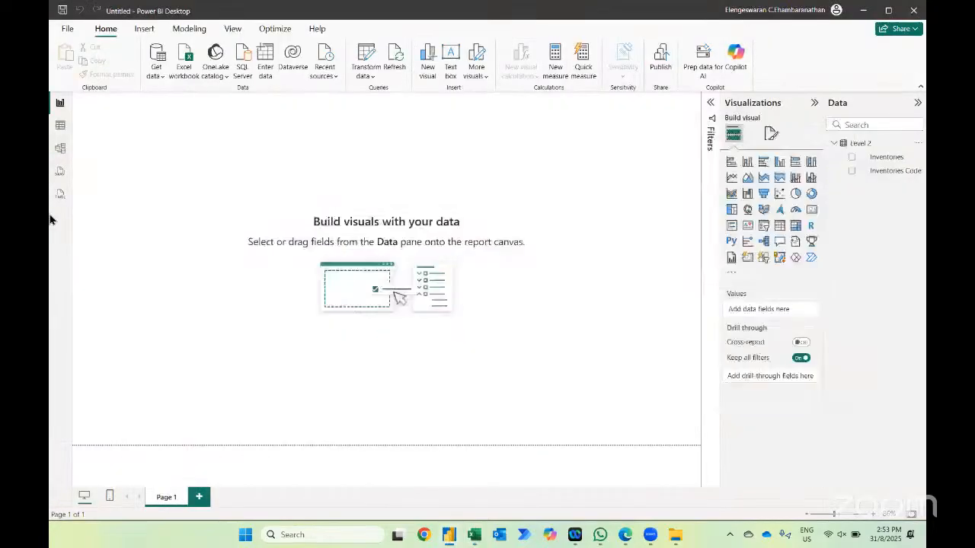
pyautogui.click(60, 125)
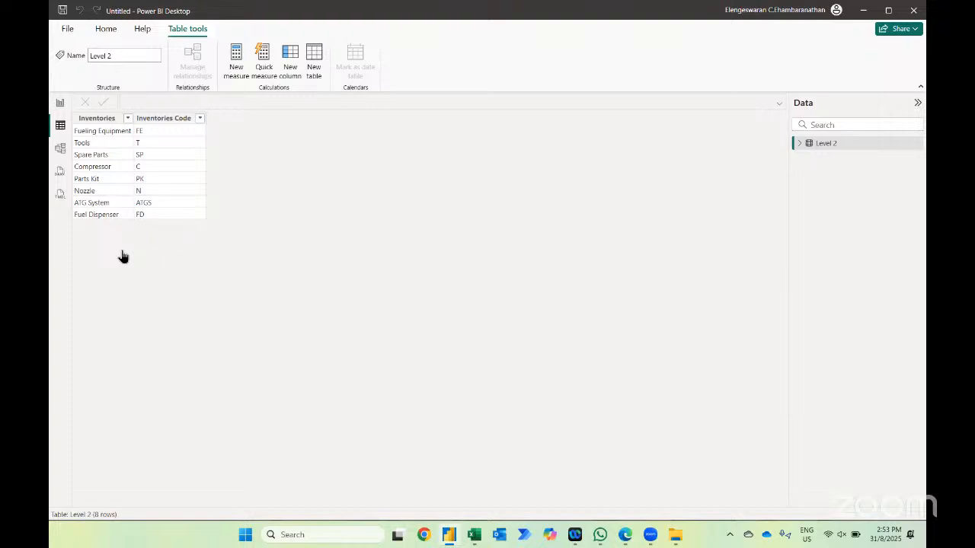
# - Switch to Excel and review the source data on the worksheets from Level 10 back to Level 8
pyautogui.hotkey('alt', 'Tab')
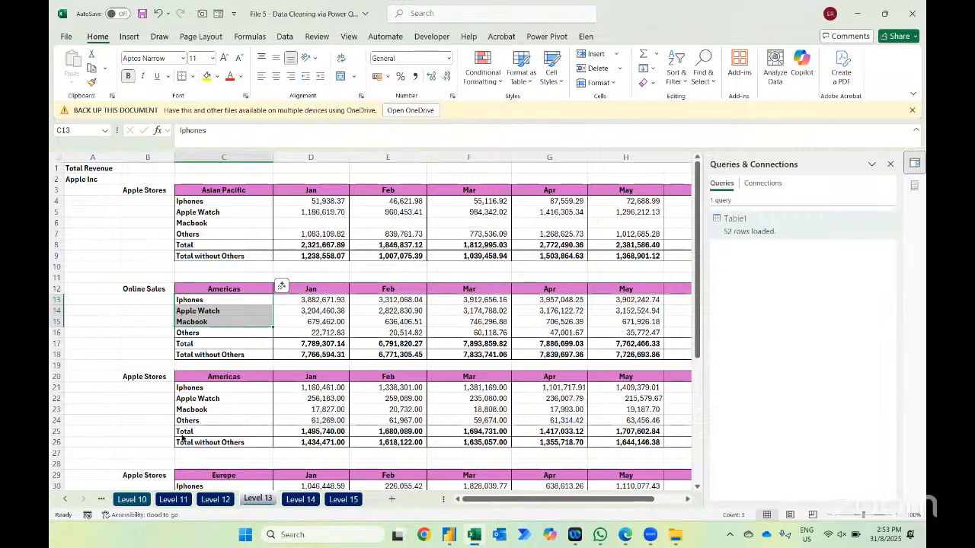
pyautogui.click(142, 499)
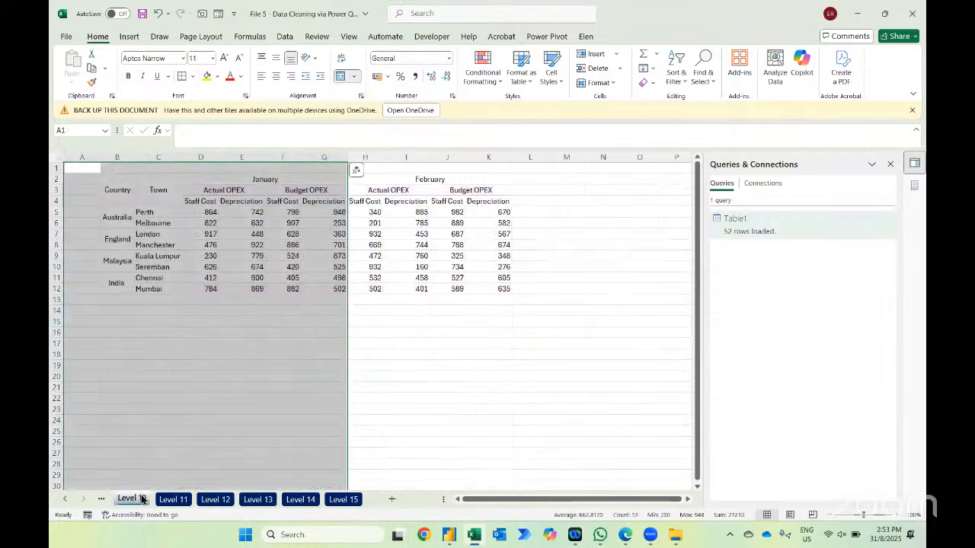
pyautogui.hotkey('ctrl', 'pageup')
pyautogui.hotkey('ctrl', 'pageup')
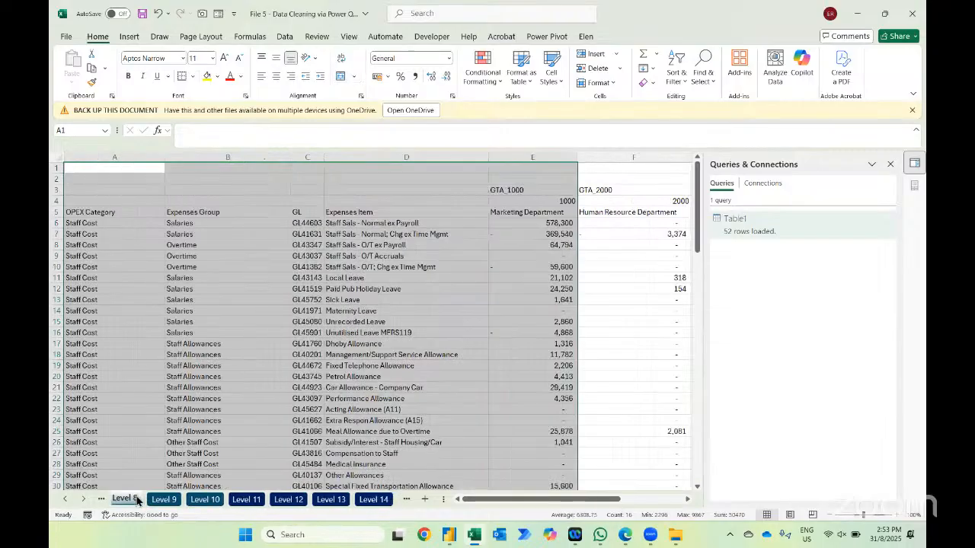
pyautogui.hotkey('ctrl', 'pageup')
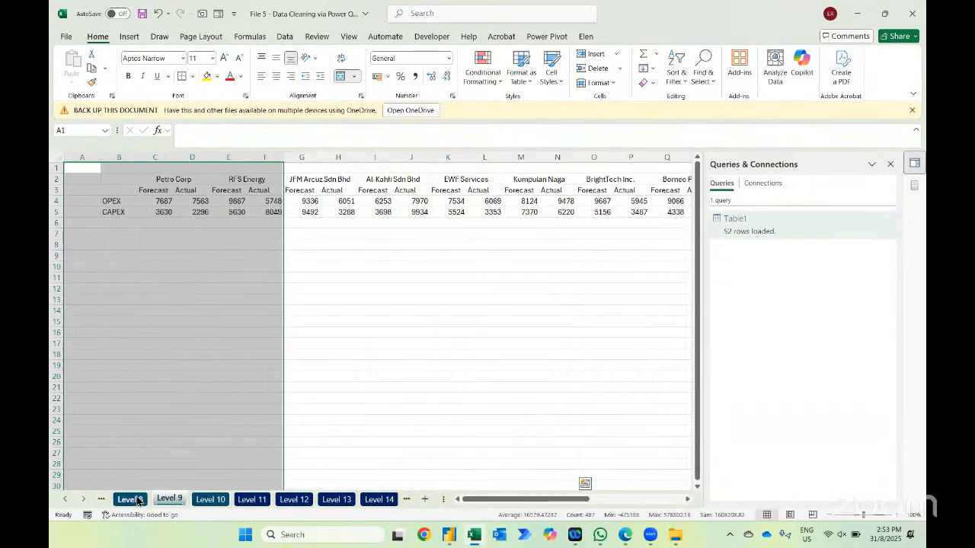
# - On the Level 10 worksheet, enter the note POWER QUERY in I17 and data cleaning in K17
pyautogui.hotkey('ctrl', 'pagedown')
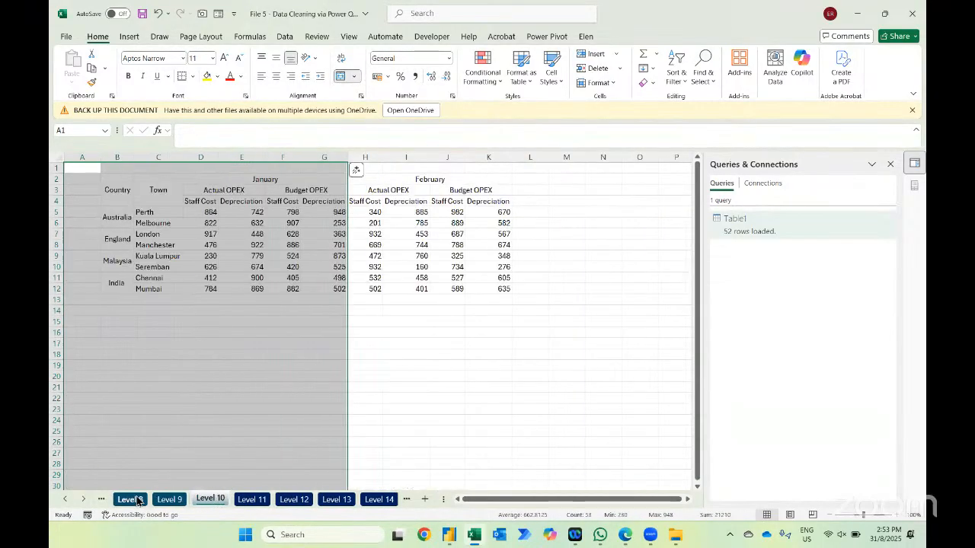
pyautogui.click(230, 245)
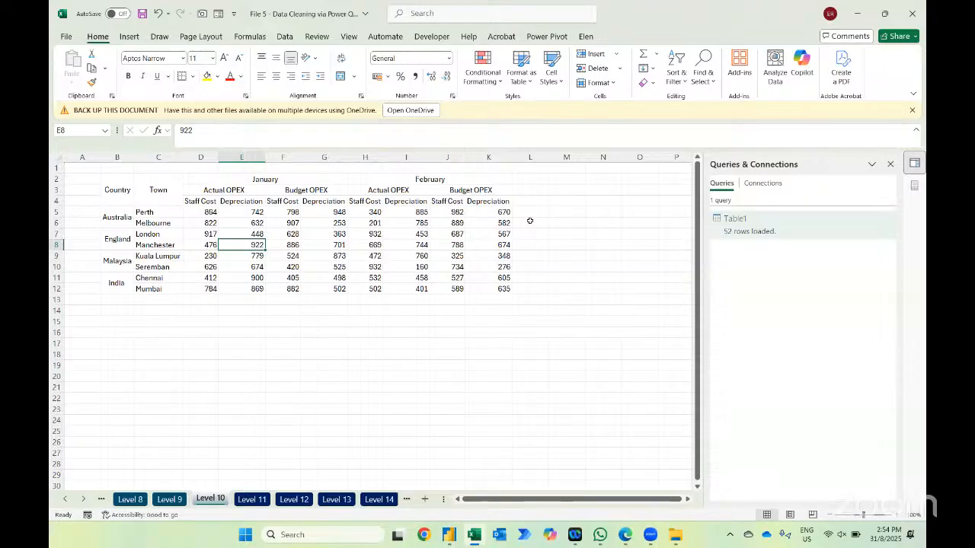
pyautogui.click(417, 340)
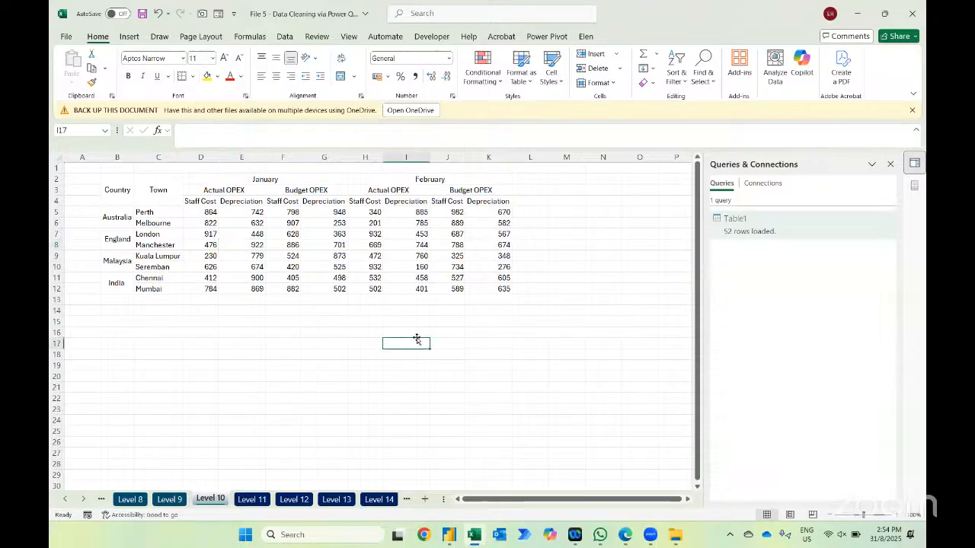
pyautogui.write('POWER')
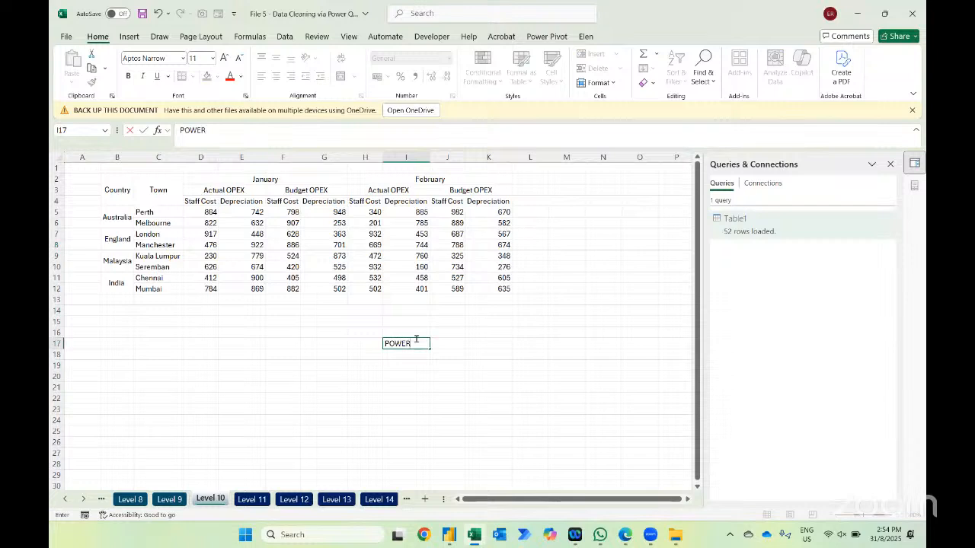
pyautogui.write(' QUERY')
pyautogui.press('Tab')
pyautogui.press('Tab')
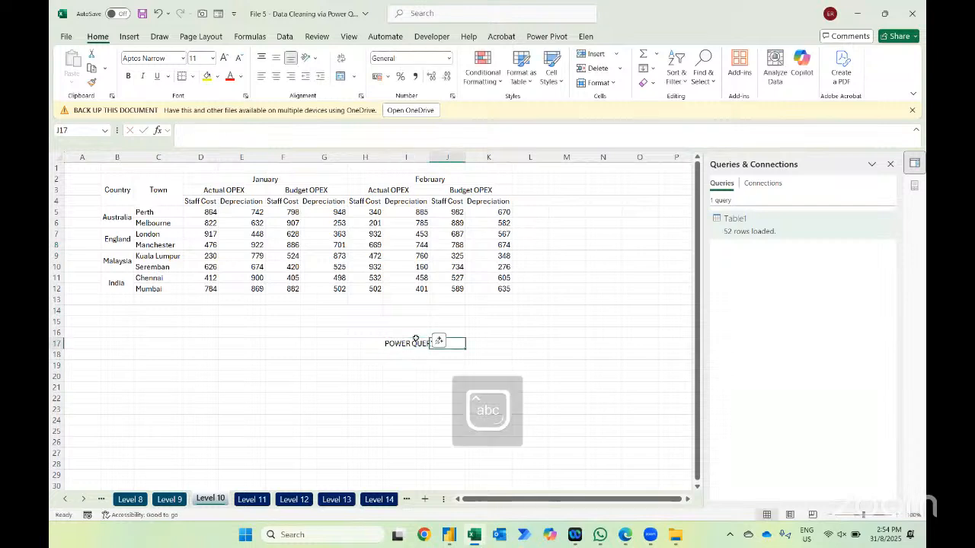
pyautogui.write('data c')
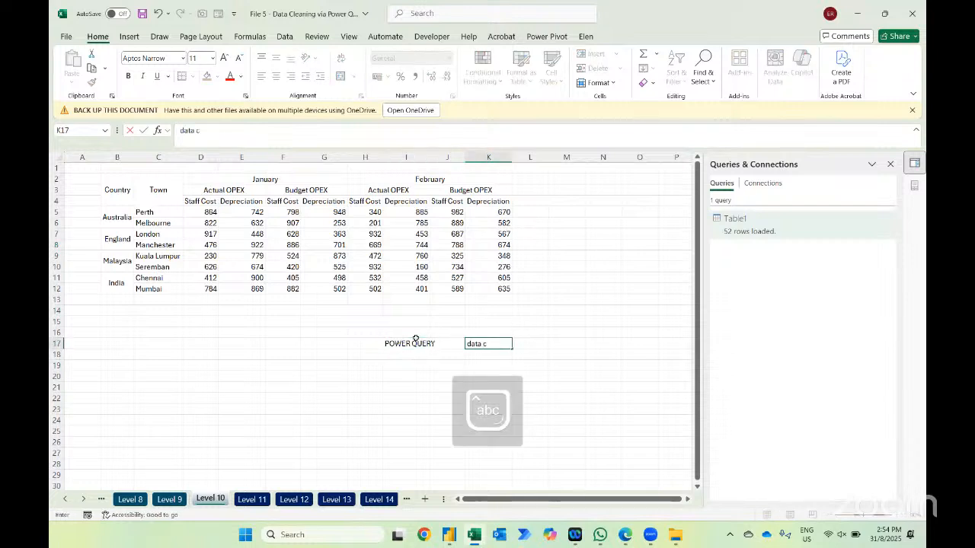
pyautogui.write('leaning')
pyautogui.press('Return')
# - Add a second note line with PIVOT TABLE / POWER BI in I18 and data analysis in K18
pyautogui.press('Left')
pyautogui.press('Left')
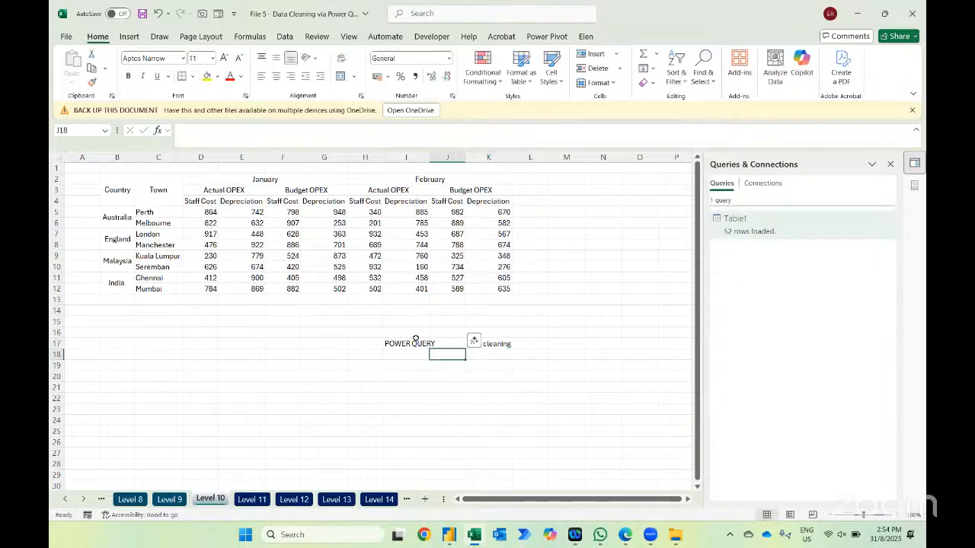
pyautogui.write('PIVOTTAB')
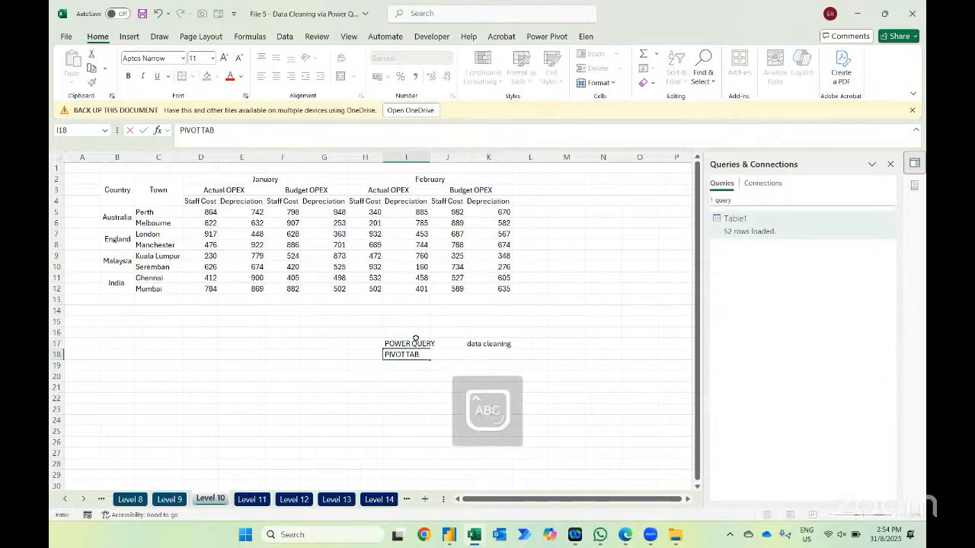
pyautogui.write('LE / POWER BI')
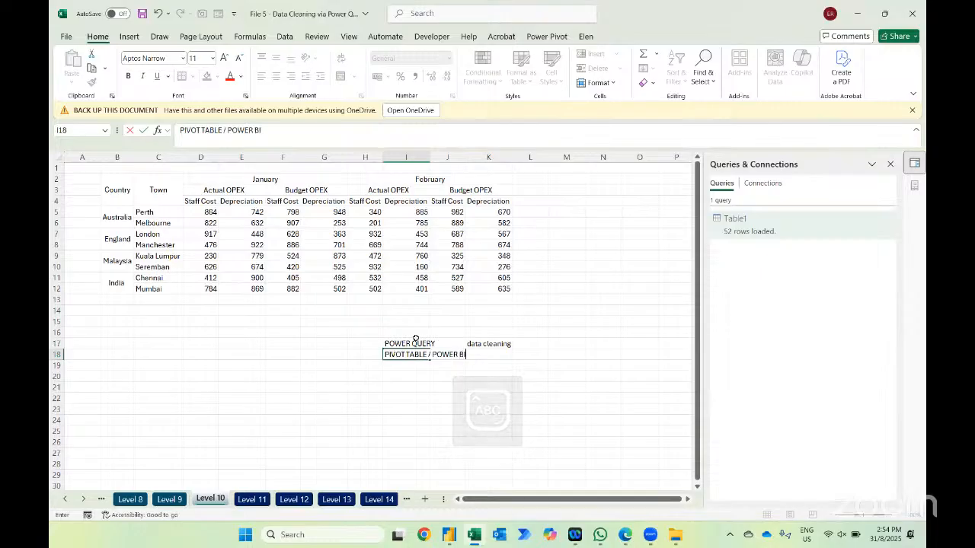
pyautogui.press('Return')
pyautogui.press('Right')
pyautogui.press('Up')
pyautogui.press('Right')
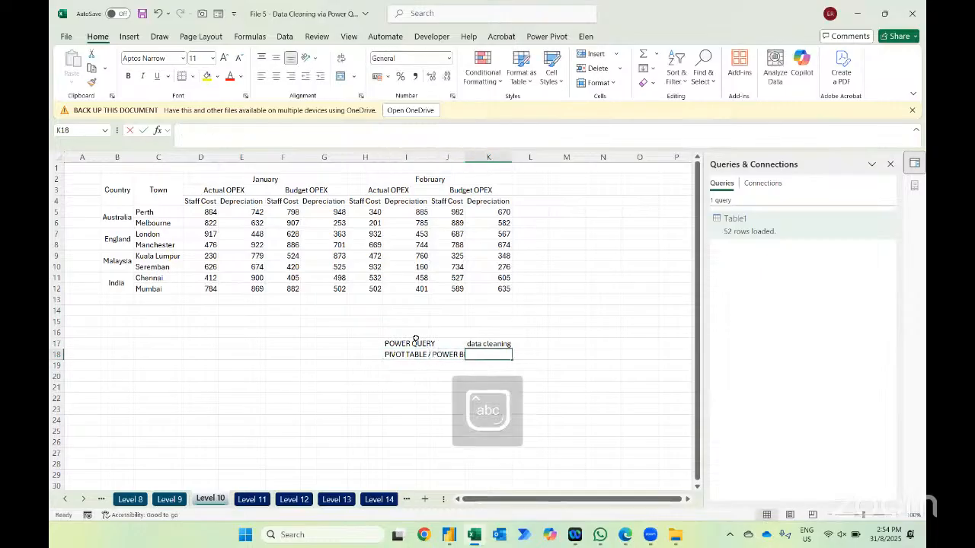
pyautogui.write('data analysis')
pyautogui.press('Return')
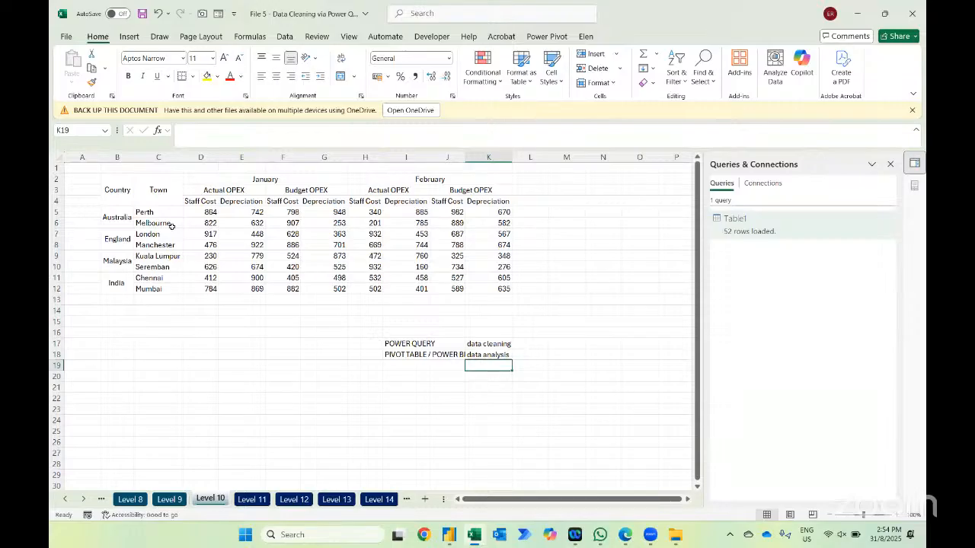
# - Compare the January and February Actual OPEX blocks in the Level 10 data
pyautogui.moveTo(223, 192); pyautogui.dragTo(214, 278)
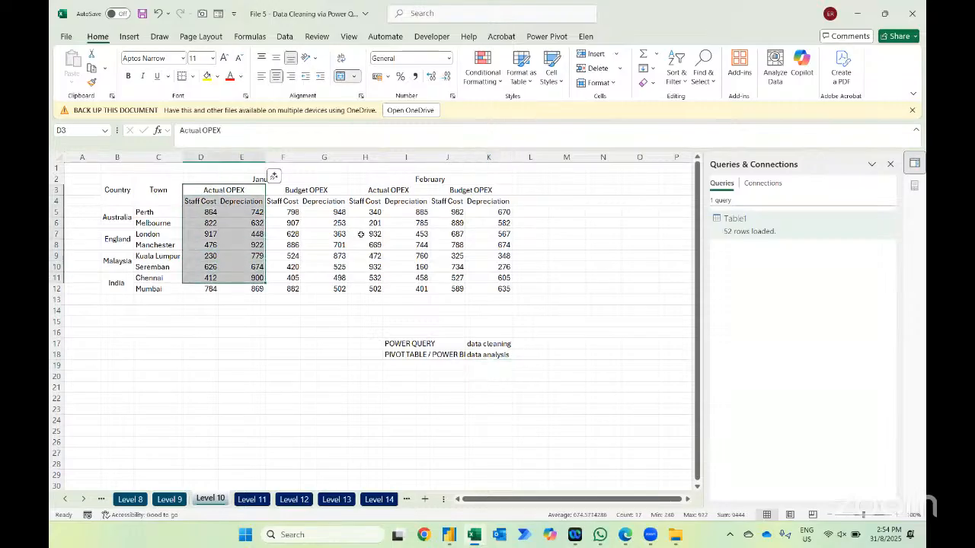
pyautogui.moveTo(388, 192); pyautogui.dragTo(394, 276)
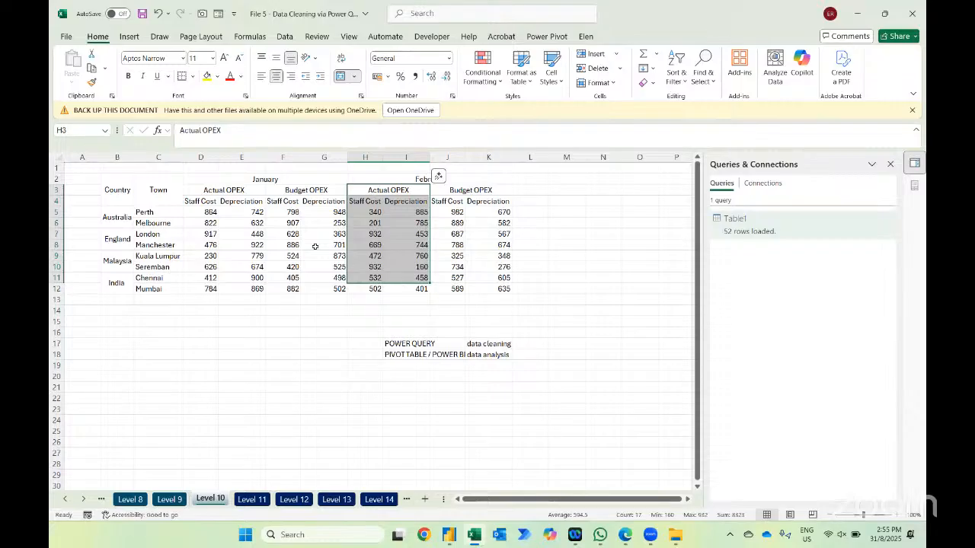
pyautogui.click(293, 237)
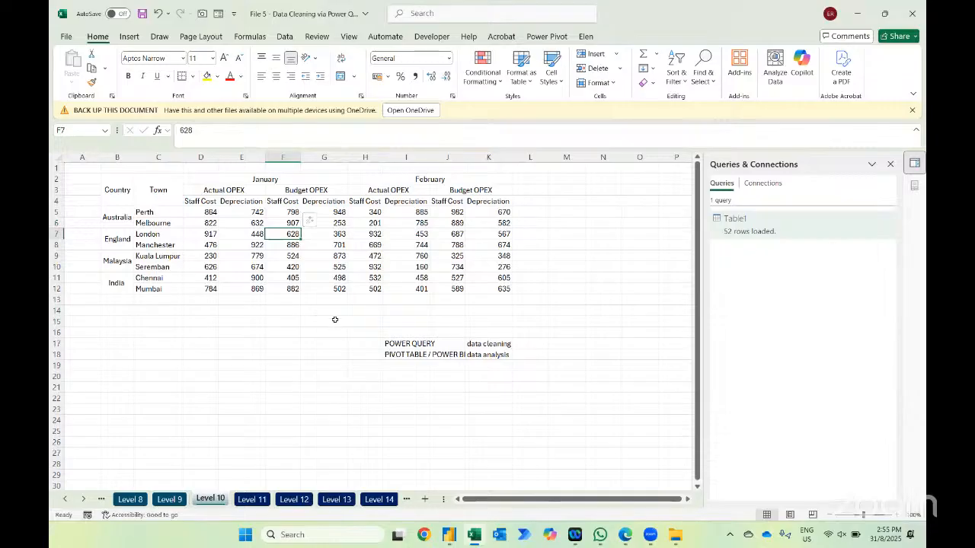
pyautogui.hotkey('ctrl', 'a')
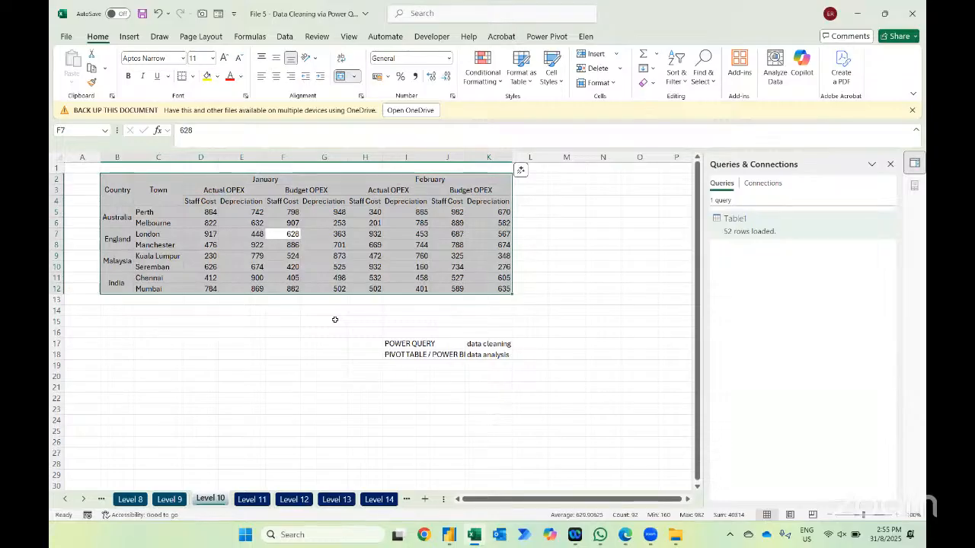
pyautogui.click(285, 38)
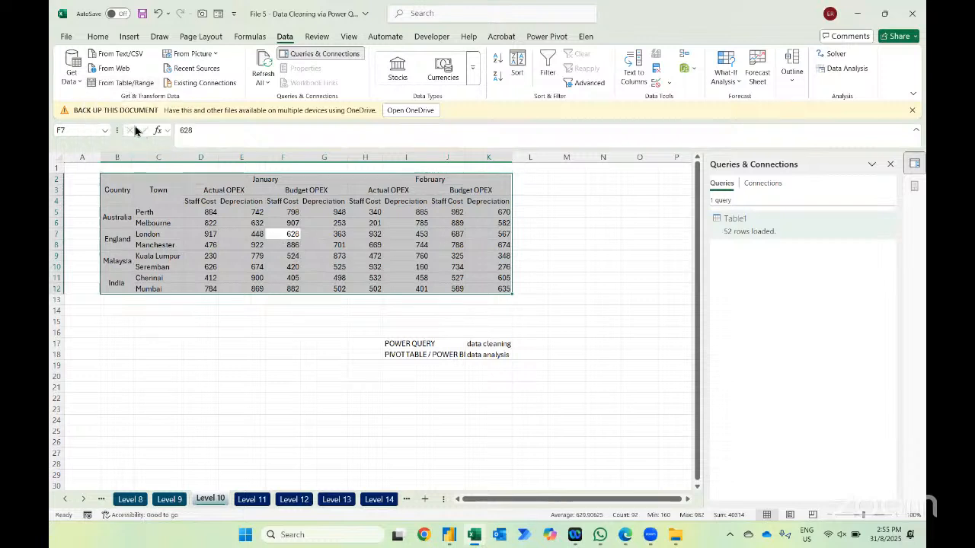
pyautogui.click(111, 90)
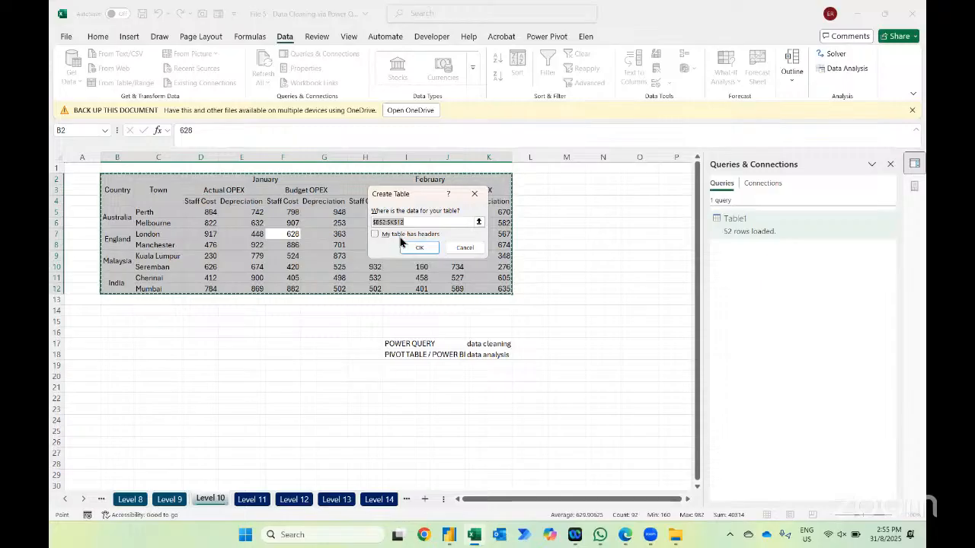
pyautogui.click(376, 235)
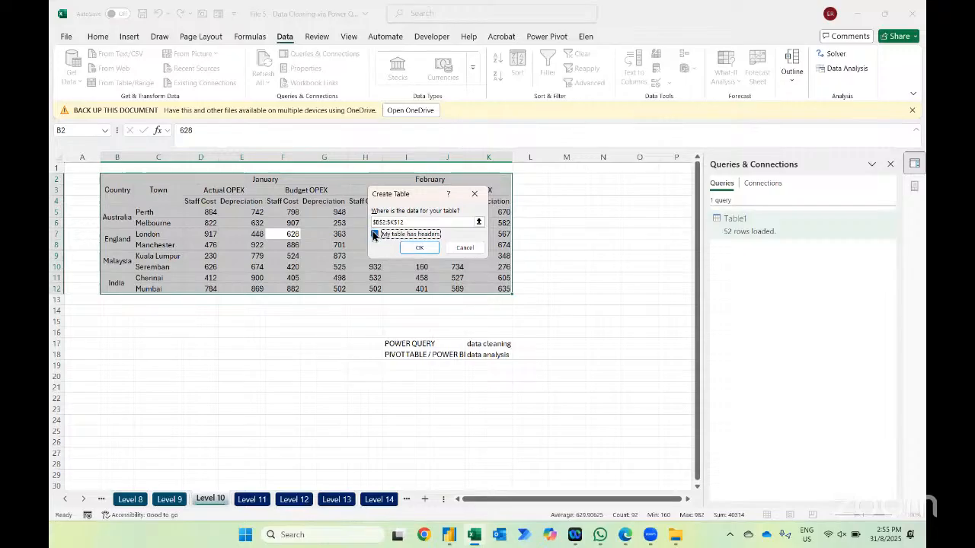
pyautogui.click(374, 236)
pyautogui.press('Escape')
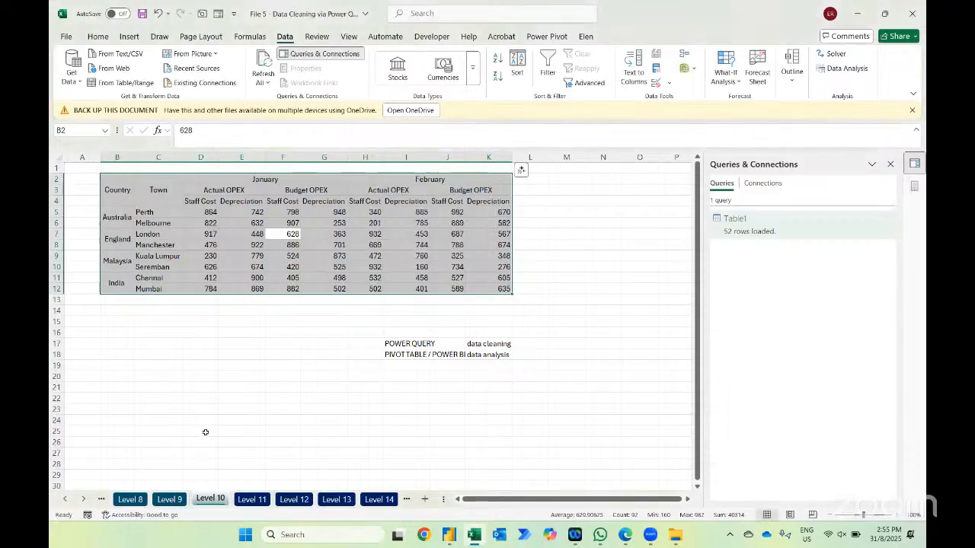
# - Start an outline of the target columns by entering Months, Type and Exp in E20 to G20
pyautogui.click(225, 373)
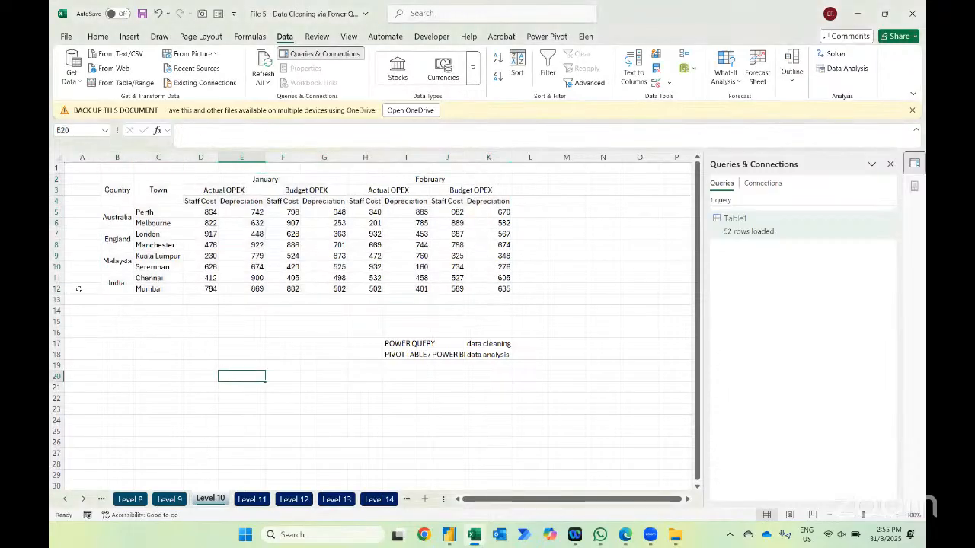
pyautogui.write('Months')
pyautogui.press('Return')
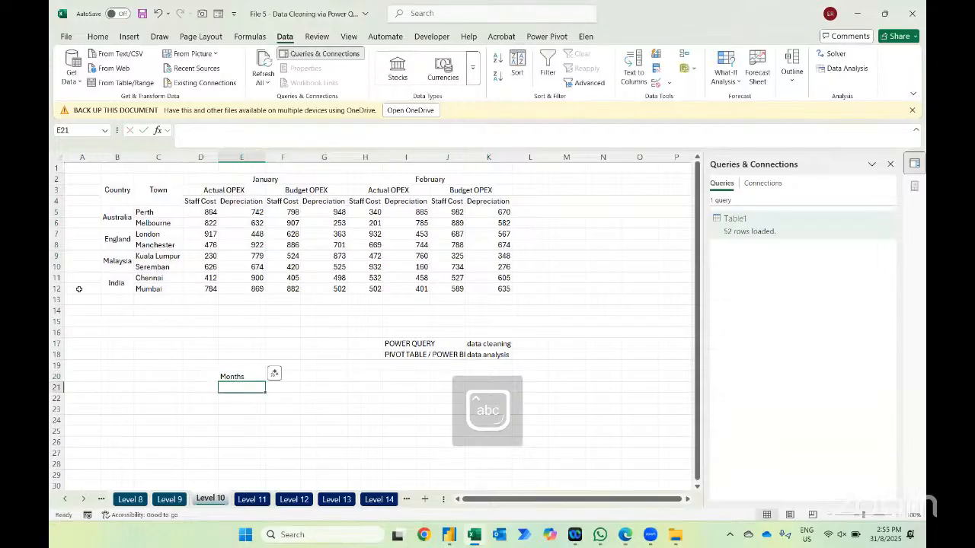
pyautogui.press('Up')
pyautogui.press('Right')
pyautogui.write('Tpe')
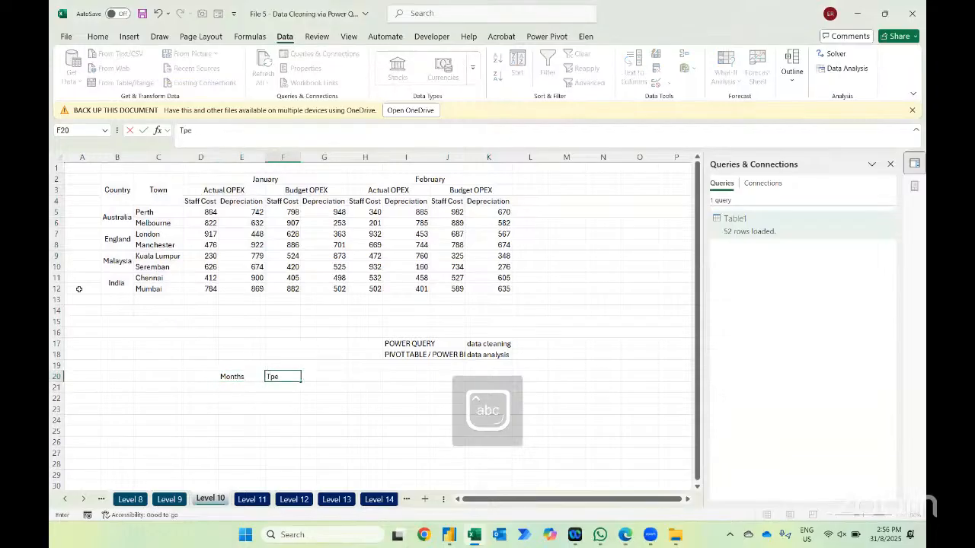
pyautogui.write('e')
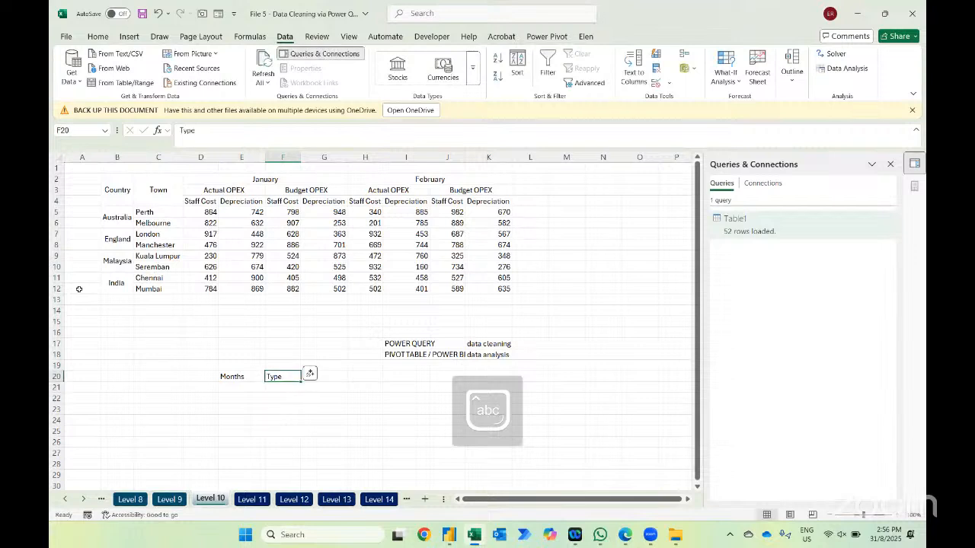
pyautogui.press('Tab')
pyautogui.press('capslock')
pyautogui.write('Exp')
pyautogui.press('Tab')
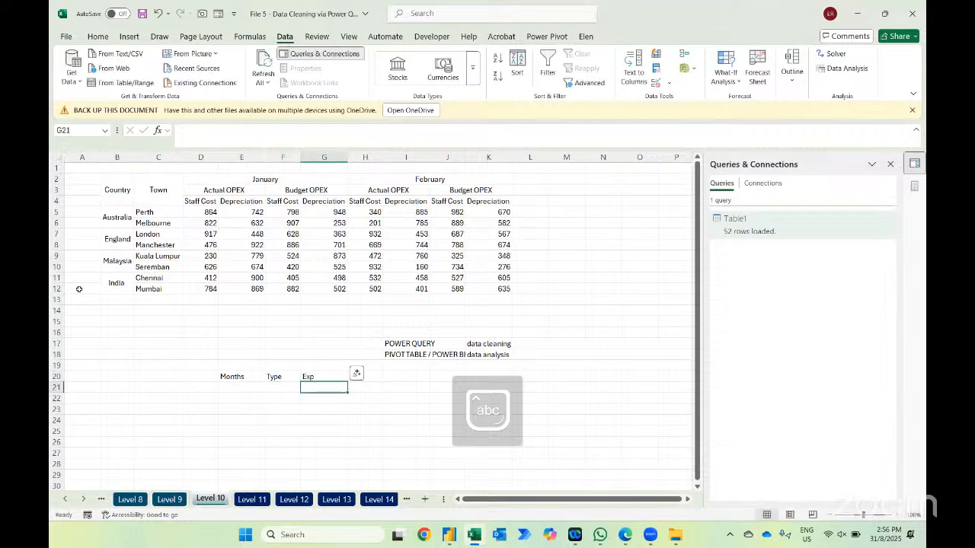
# - Complete the target column outline with Country, Town and INR in H20 to J20
pyautogui.write('Country')
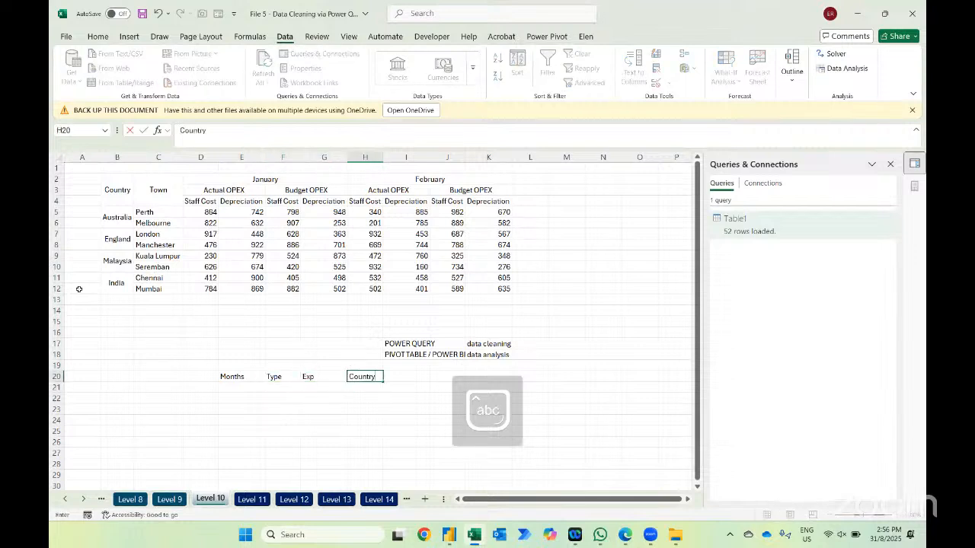
pyautogui.press('Tab')
pyautogui.write('Town')
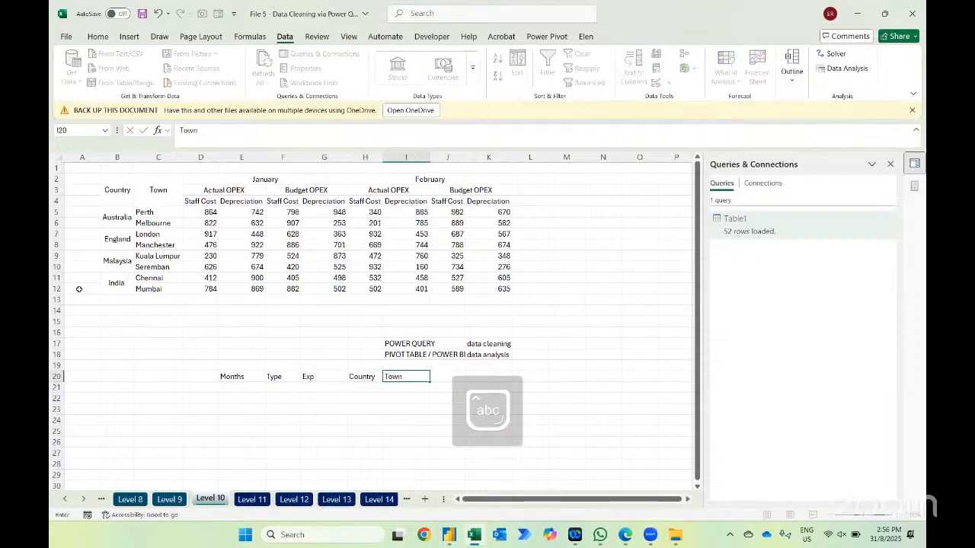
pyautogui.press('Tab')
pyautogui.press('Down')
pyautogui.press('Up')
pyautogui.press('capslock')
pyautogui.write('INR')
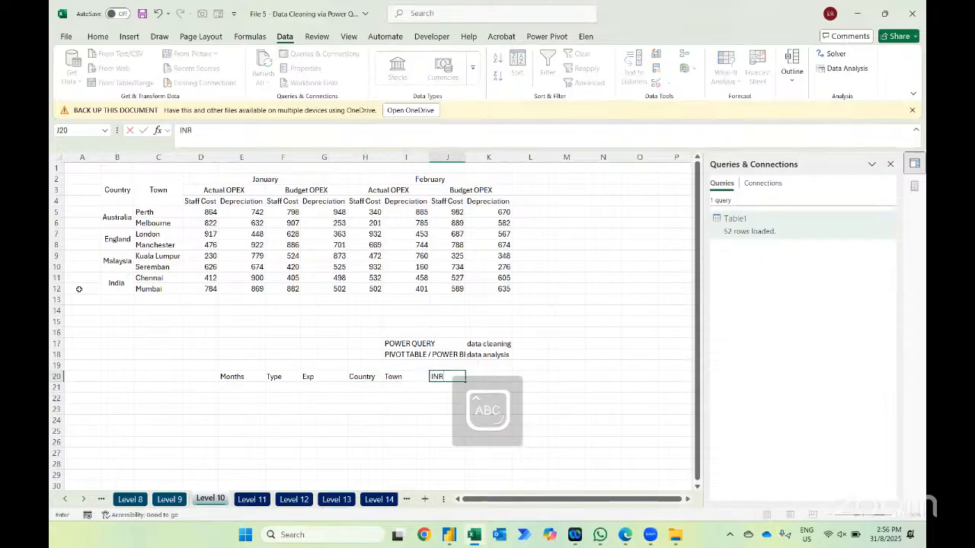
pyautogui.hotkey('ctrl', 'shift', 'Left')
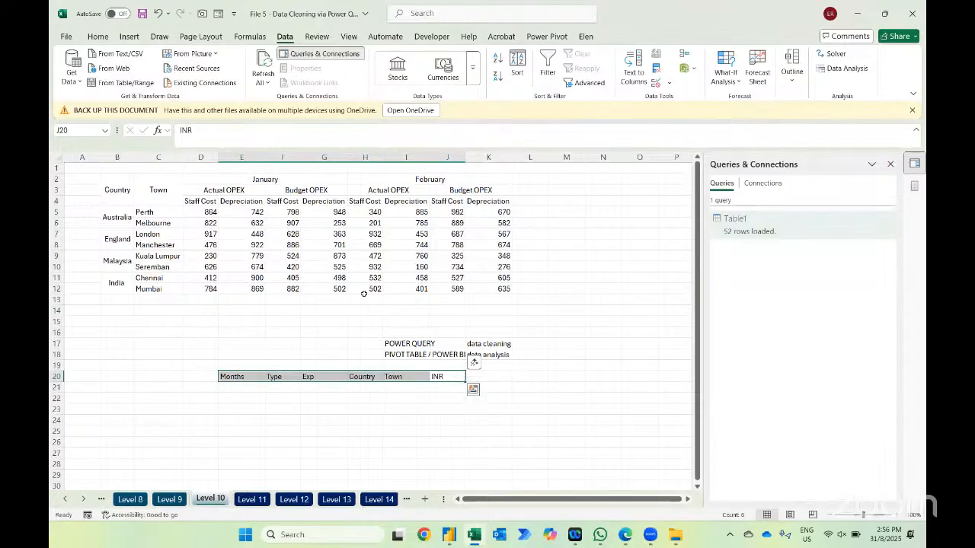
# - Load the Level 10 range B2:K12 into Power Query as a table without headers
pyautogui.click(338, 212)
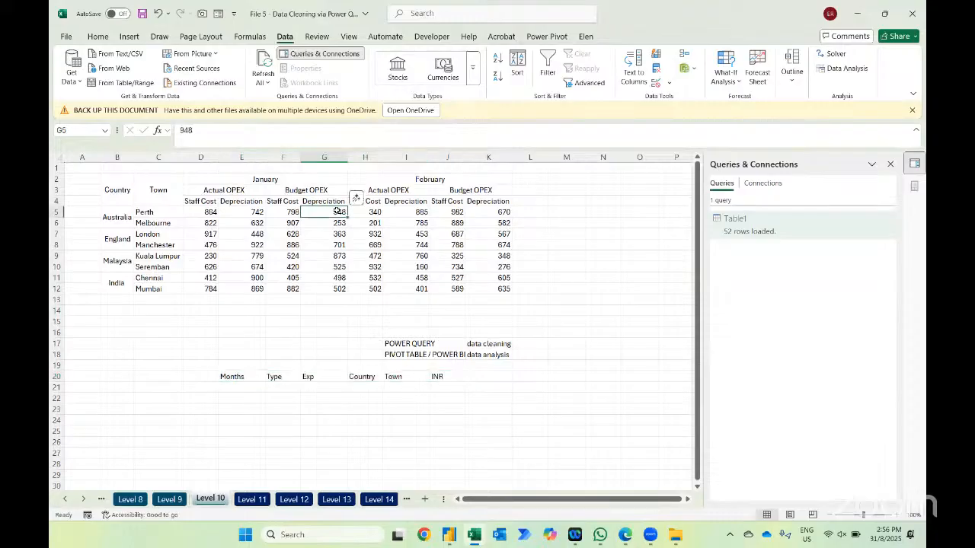
pyautogui.hotkey('ctrl', 'a')
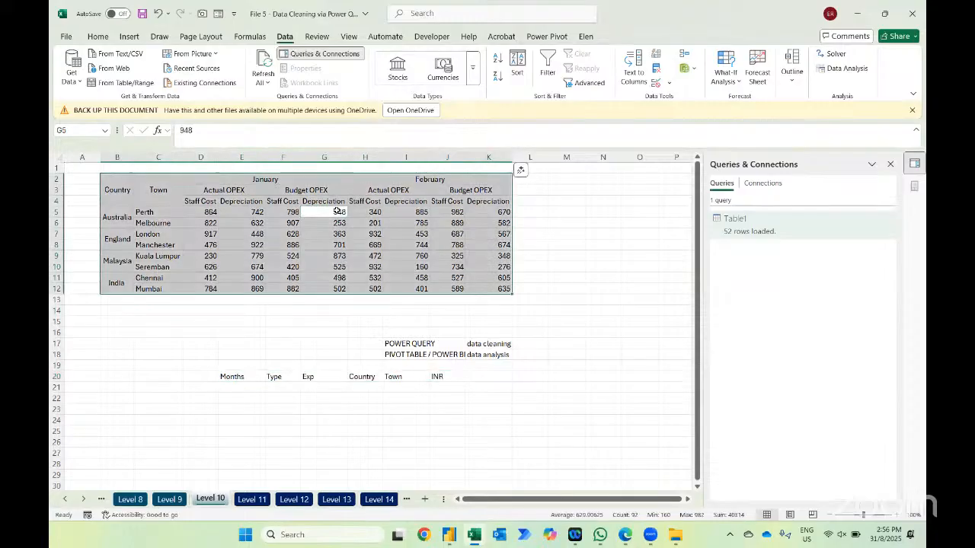
pyautogui.click(115, 88)
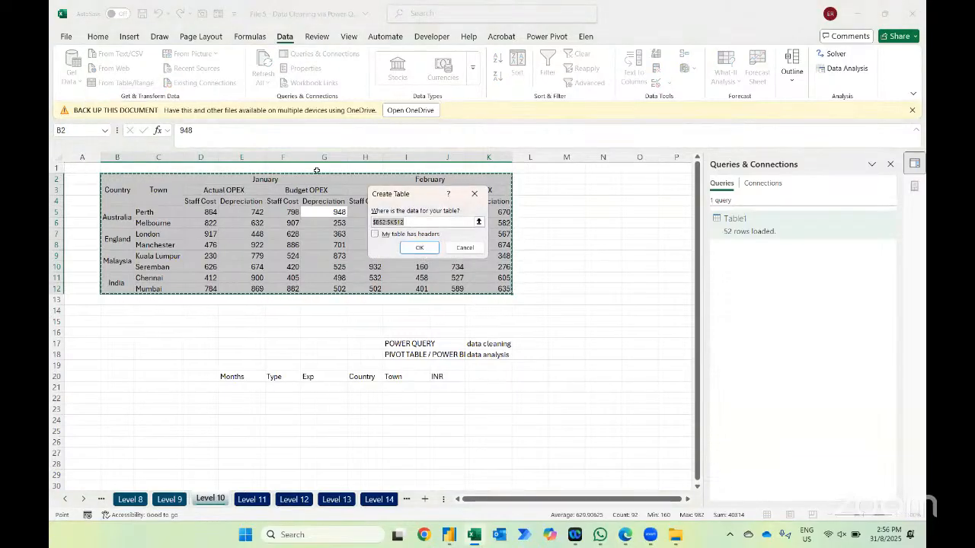
pyautogui.click(421, 248)
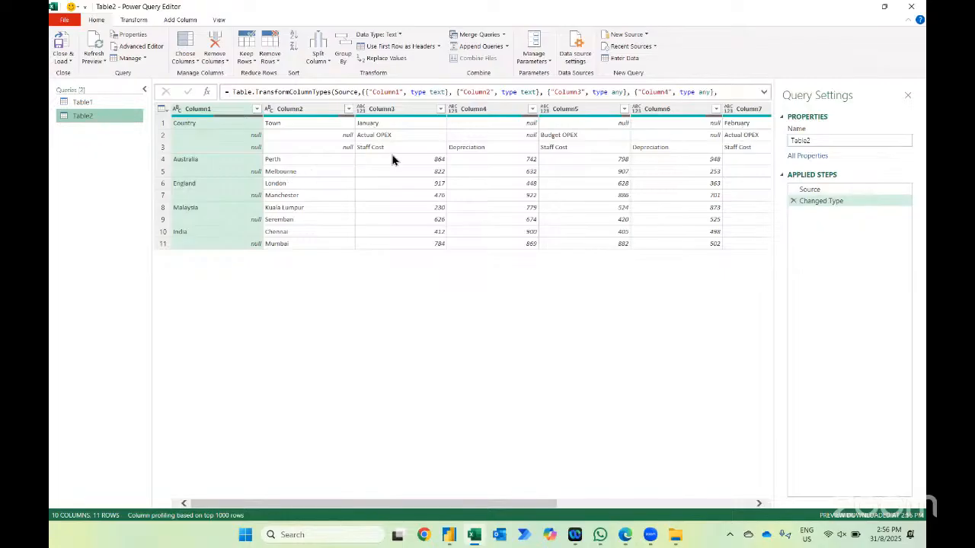
# - Inspect the country names and the empty cells beneath them in the first column of the new query
pyautogui.click(189, 159)
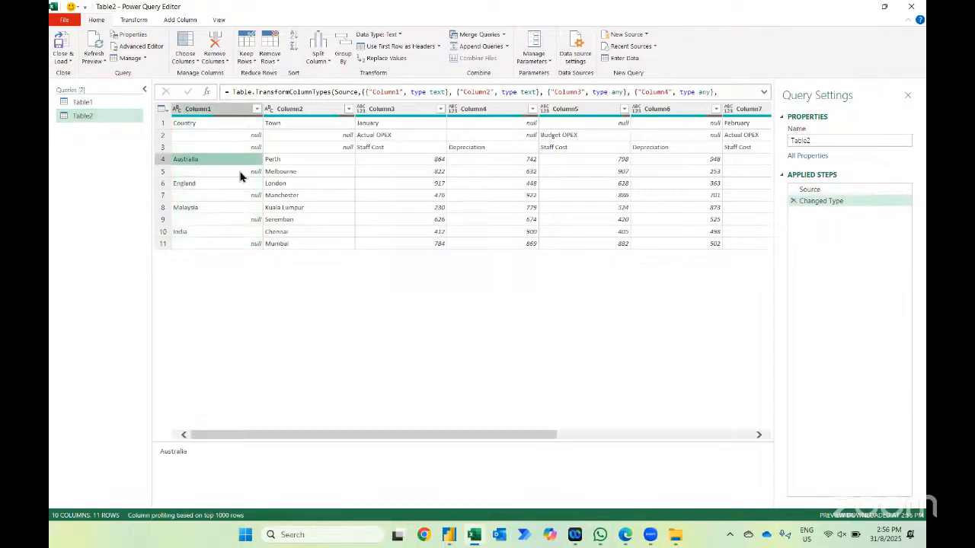
pyautogui.click(240, 175)
pyautogui.click(211, 184)
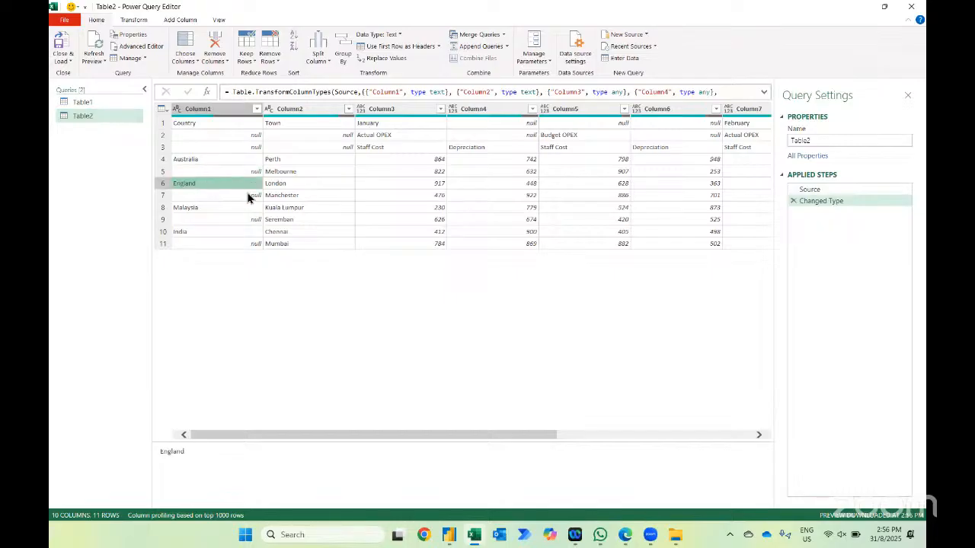
pyautogui.click(250, 197)
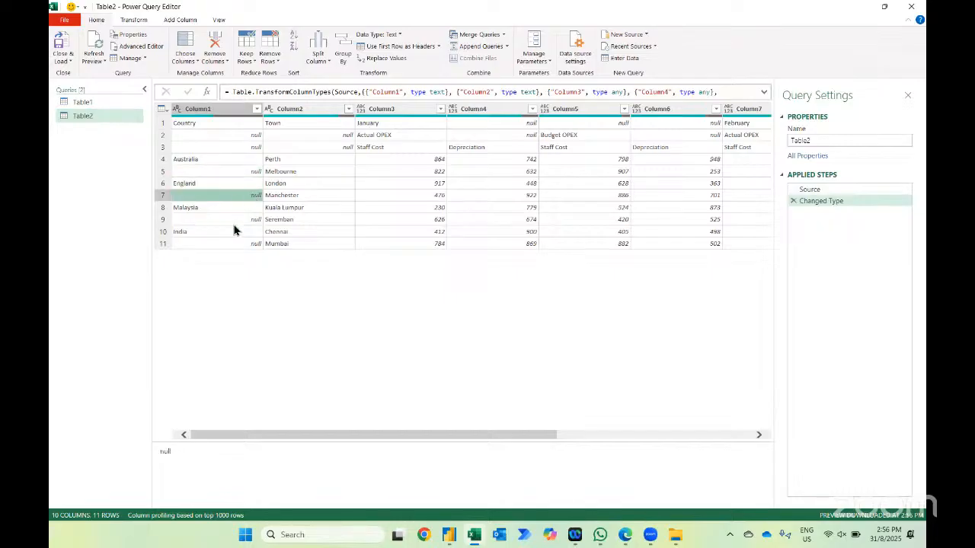
# - Fill the country names down through the empty cells of Column1
pyautogui.click(211, 109)
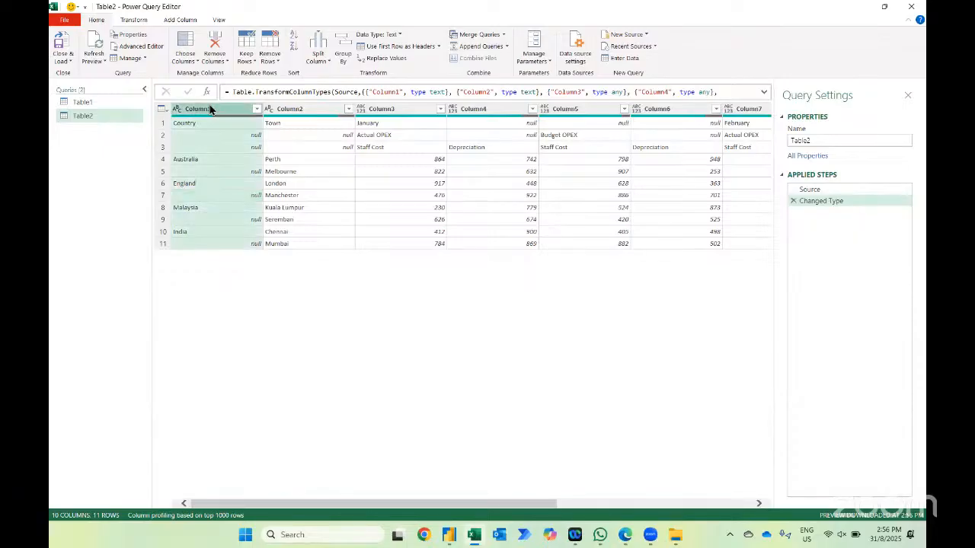
pyautogui.rightClick(211, 109)
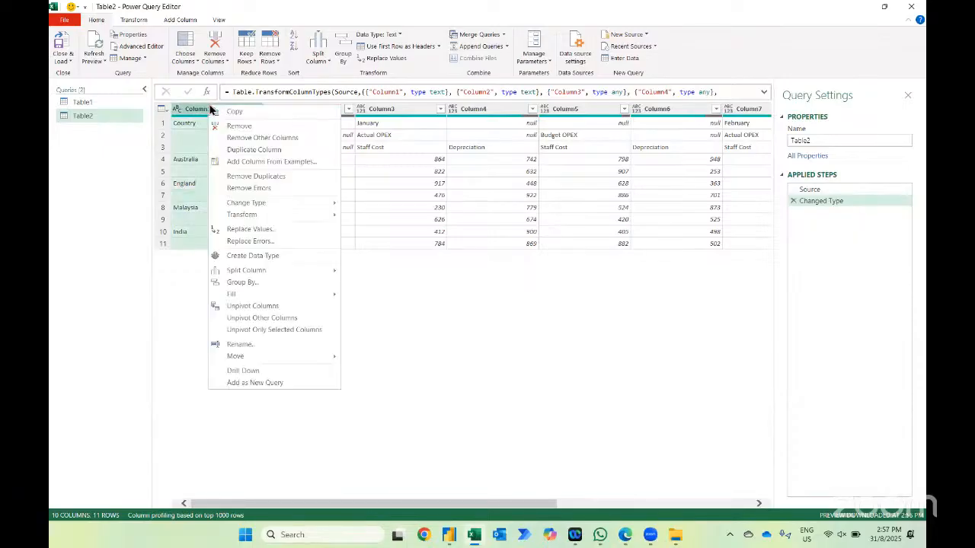
pyautogui.moveTo(261, 296)
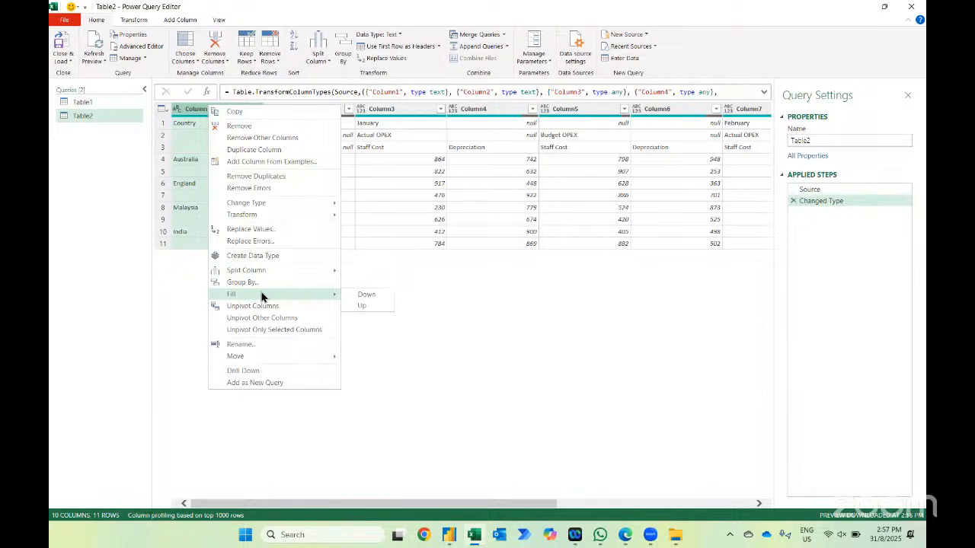
pyautogui.click(359, 294)
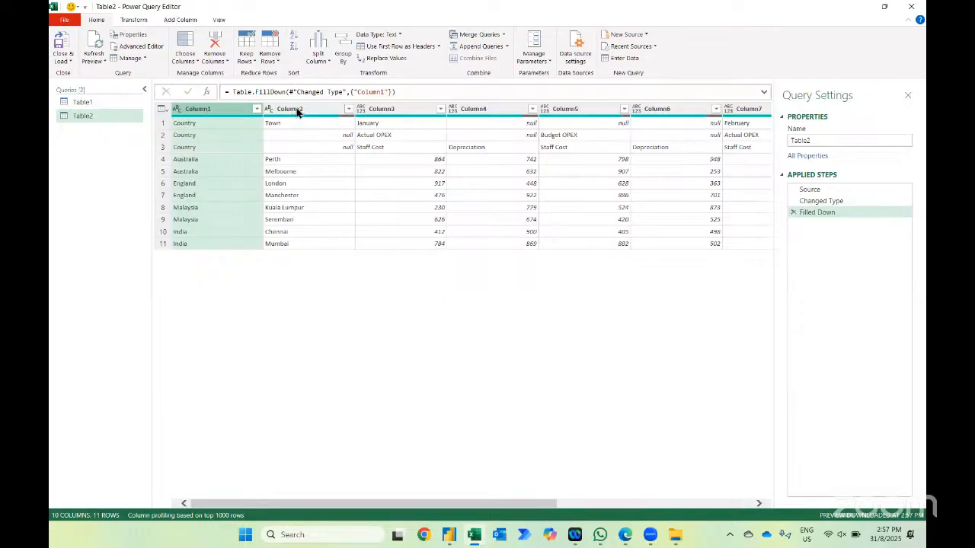
pyautogui.keyDown('ctrl'); pyautogui.click(297, 111); pyautogui.keyUp('ctrl')
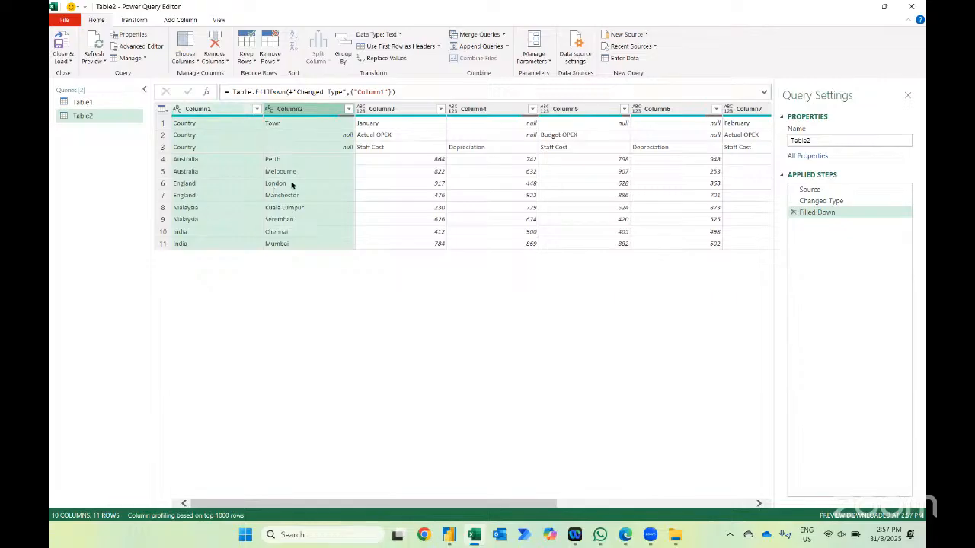
pyautogui.click(134, 20)
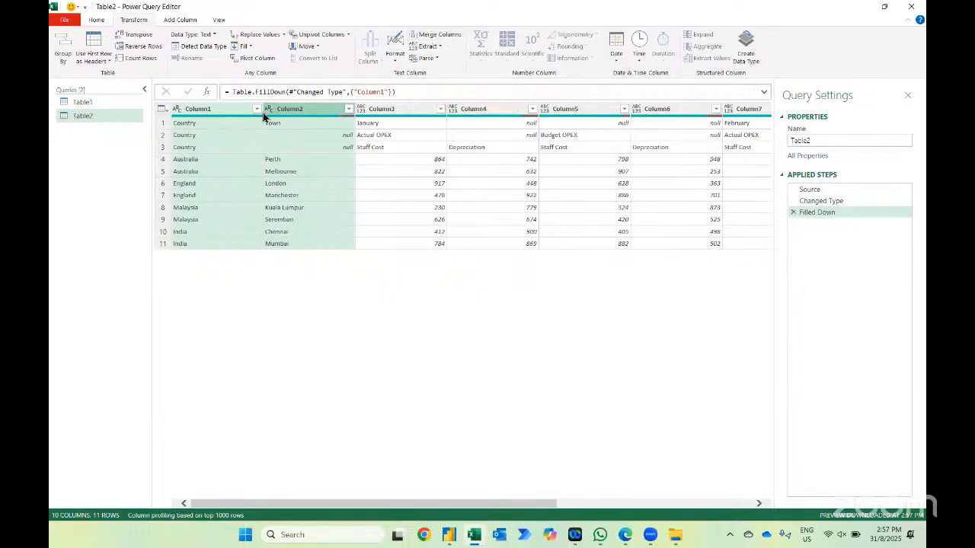
pyautogui.click(440, 36)
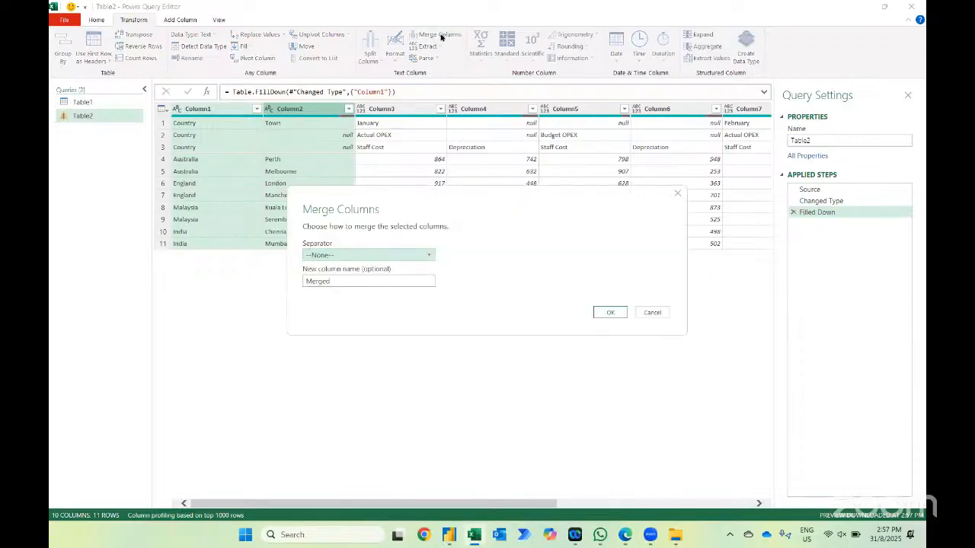
pyautogui.click(412, 255)
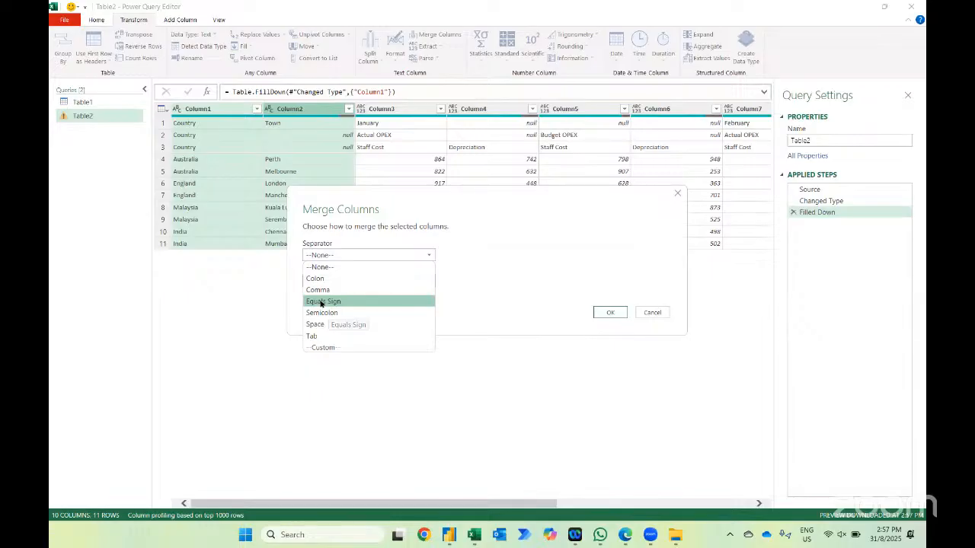
pyautogui.press('Return')
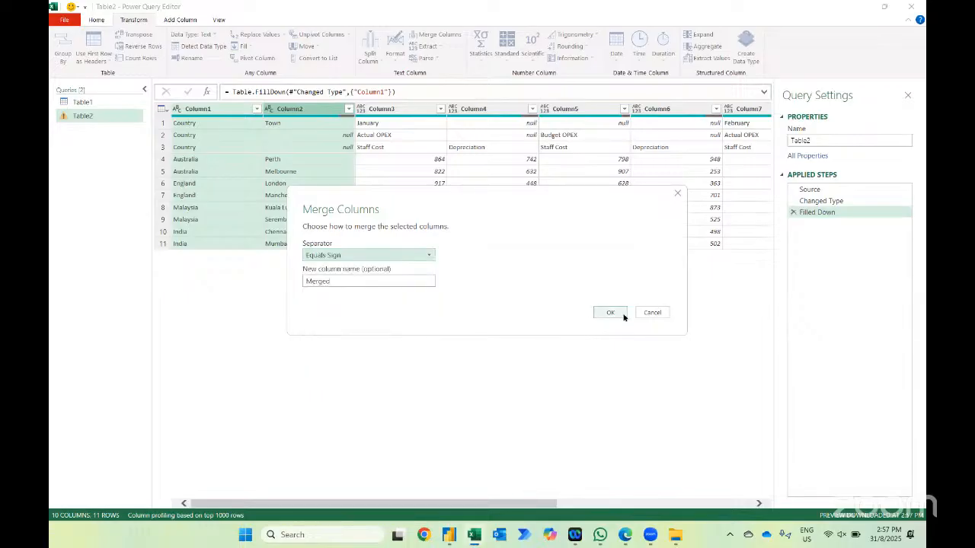
pyautogui.click(643, 318)
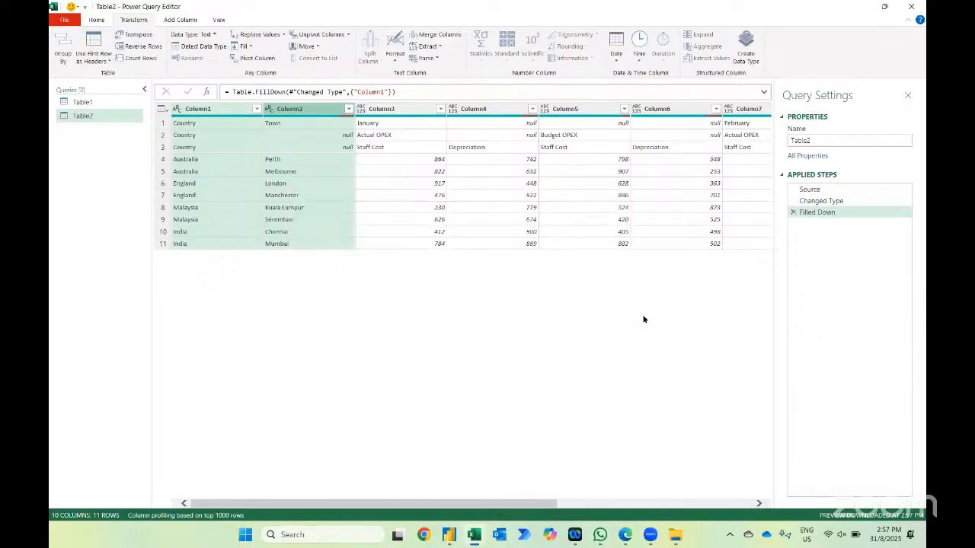
# - Delete the Filled Down step, and try filling Column1 down again before removing that fill as well
pyautogui.click(792, 213)
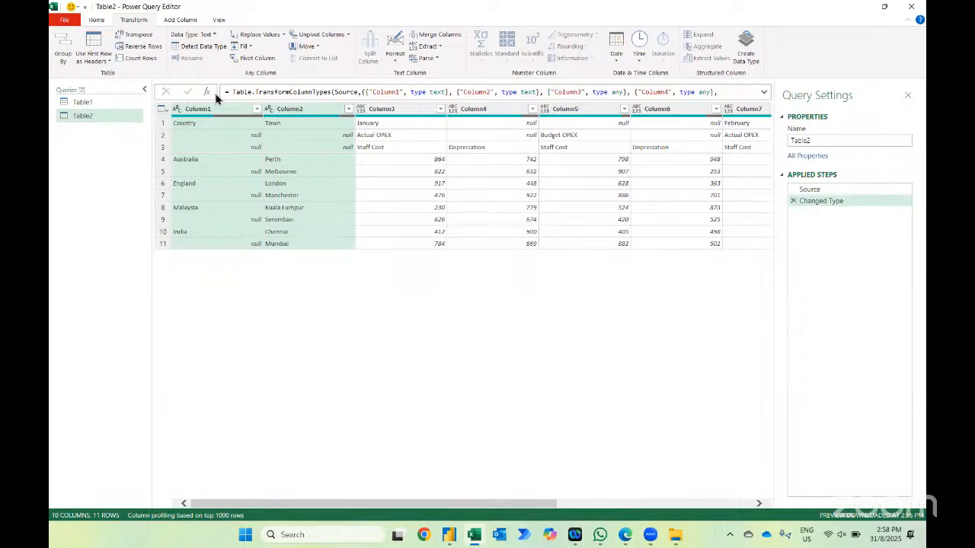
pyautogui.click(214, 112)
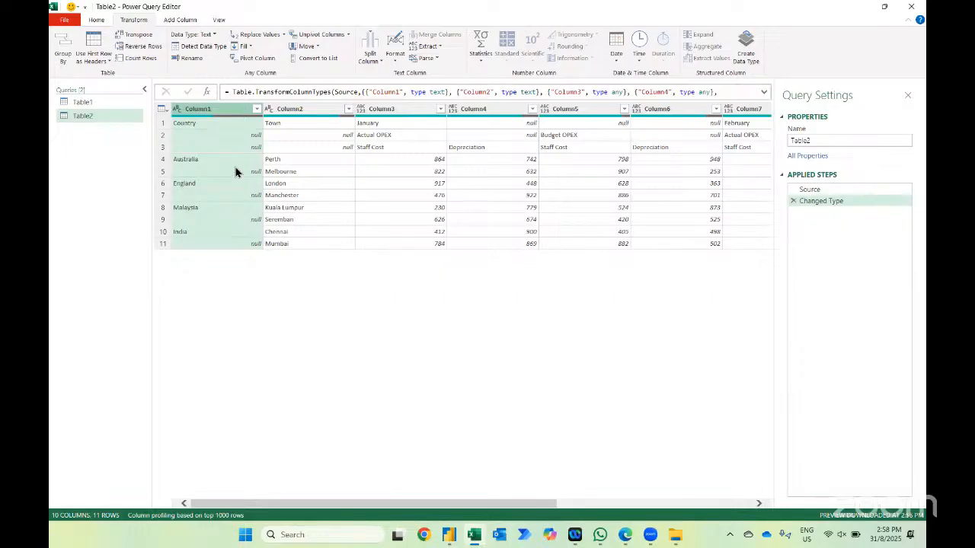
pyautogui.rightClick(216, 112)
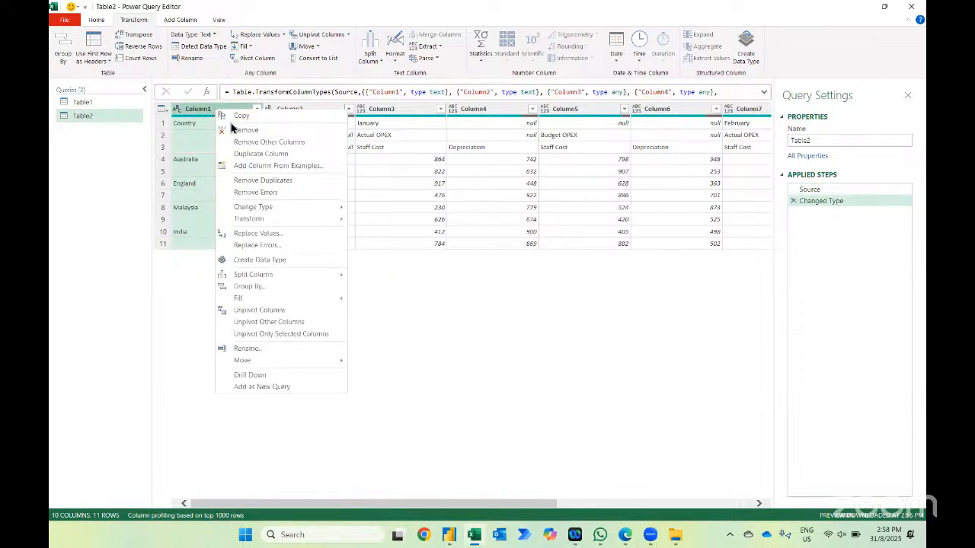
pyautogui.moveTo(300, 298)
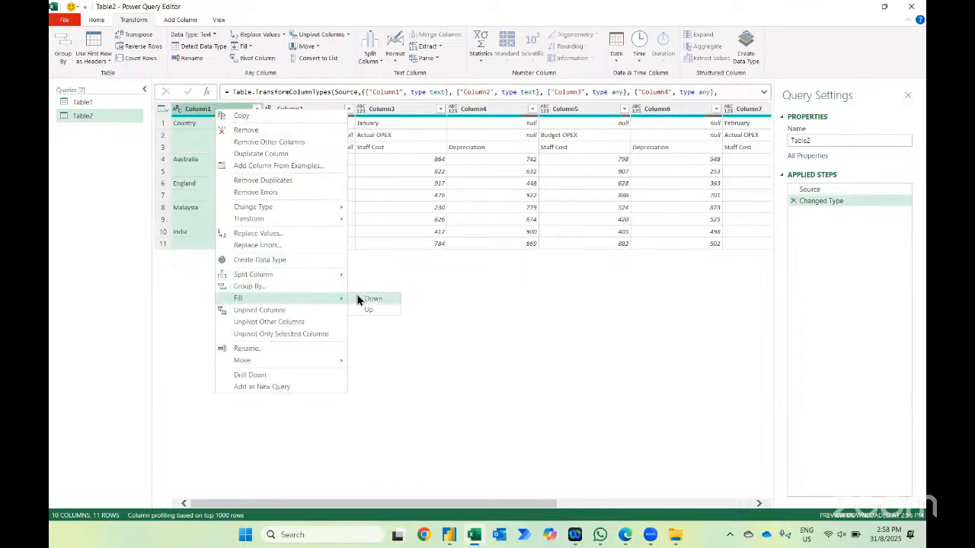
pyautogui.click(361, 299)
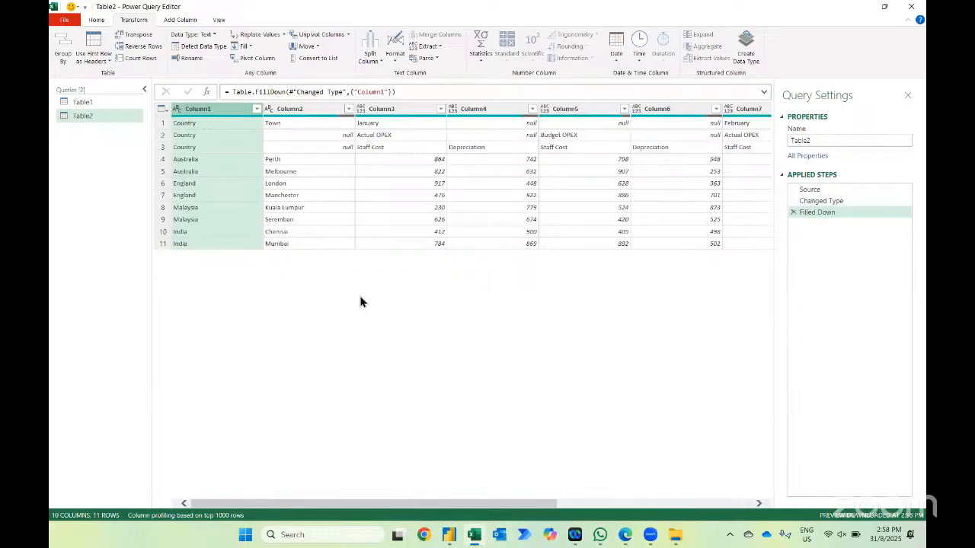
pyautogui.click(793, 211)
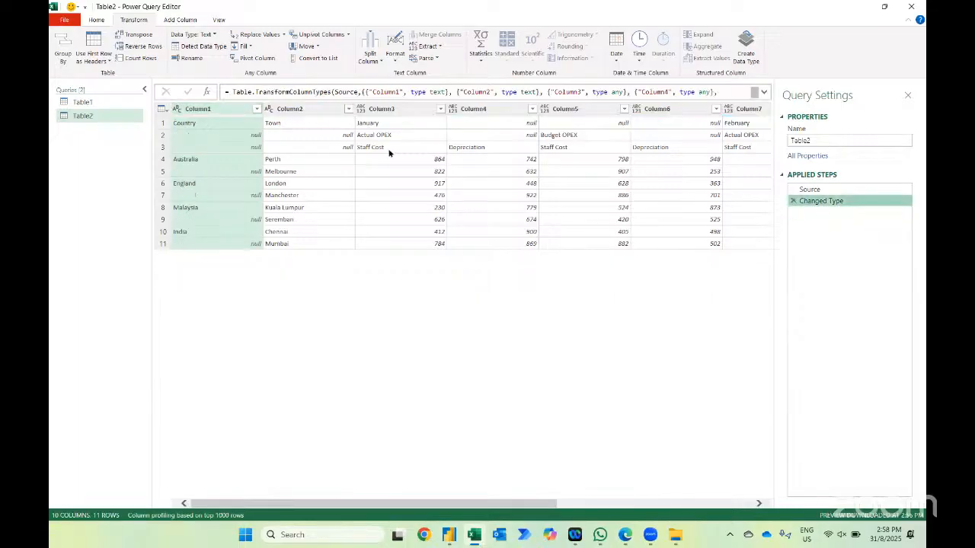
# - Fill the empty cells of Column1 down with the country name above them
pyautogui.rightClick(232, 113)
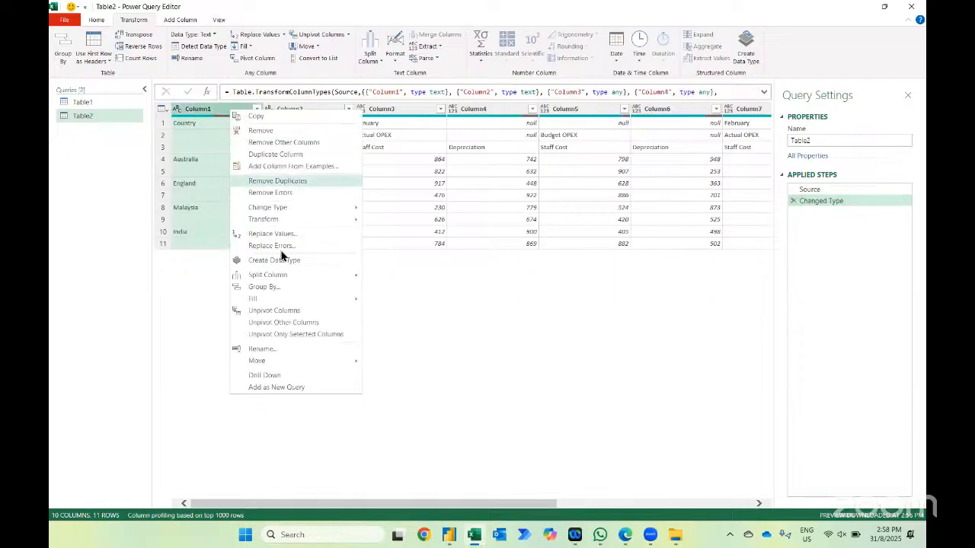
pyautogui.moveTo(289, 299)
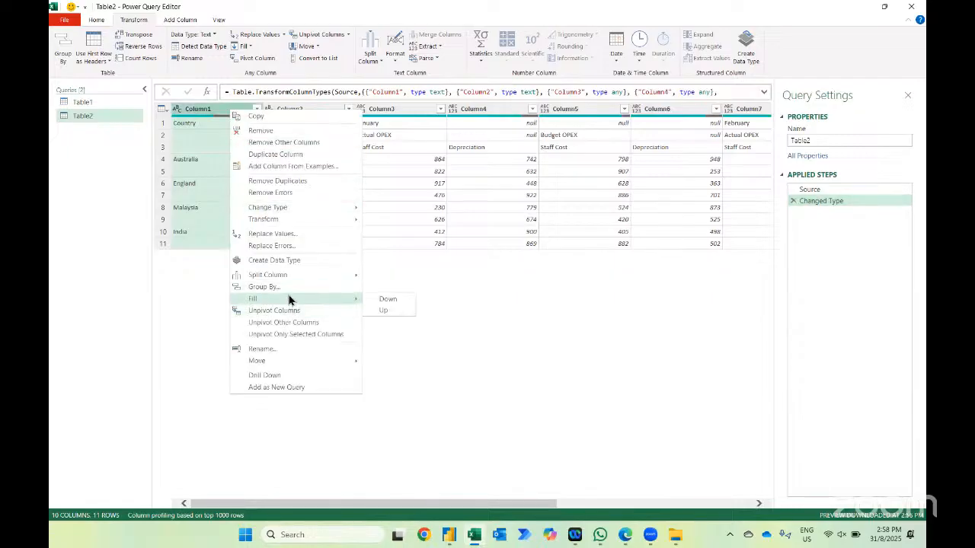
pyautogui.click(385, 299)
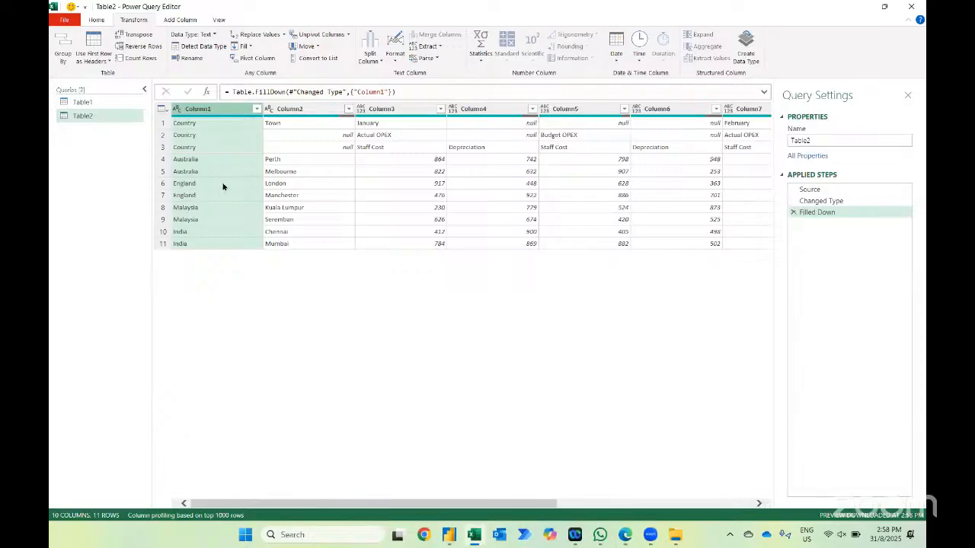
# - Merge Column1 and Column2 with a comma separator into a column named Merged, and check the combined country and town entries
pyautogui.keyDown('ctrl'); pyautogui.click(303, 110); pyautogui.keyUp('ctrl')
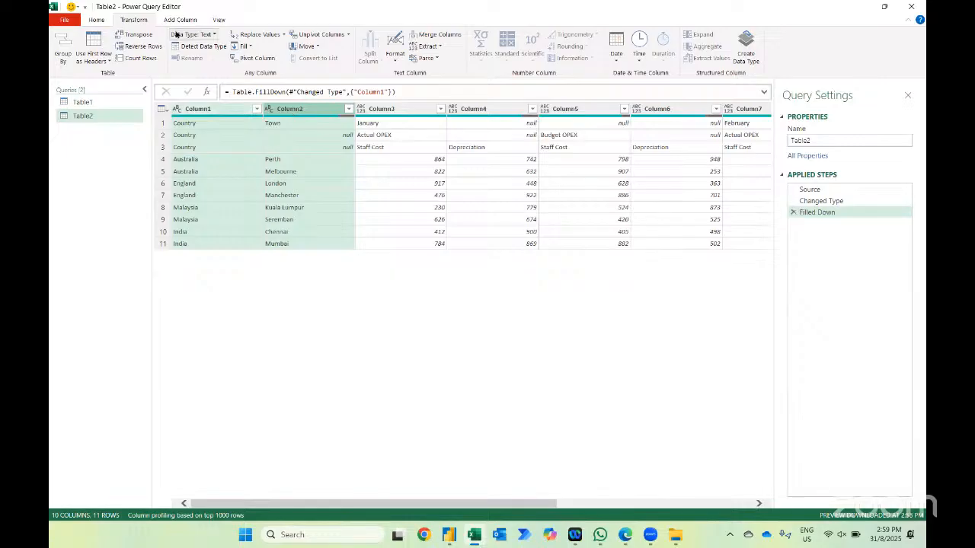
pyautogui.click(424, 37)
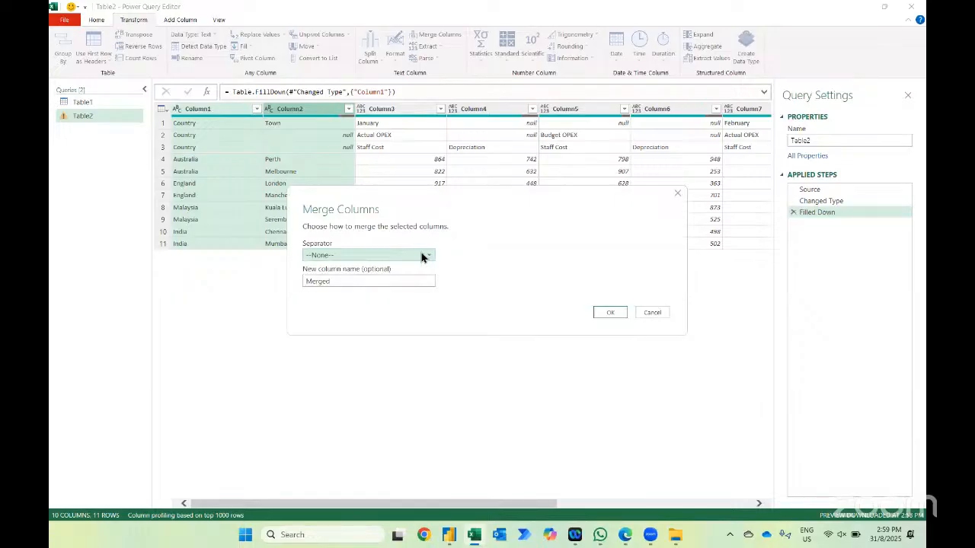
pyautogui.click(422, 256)
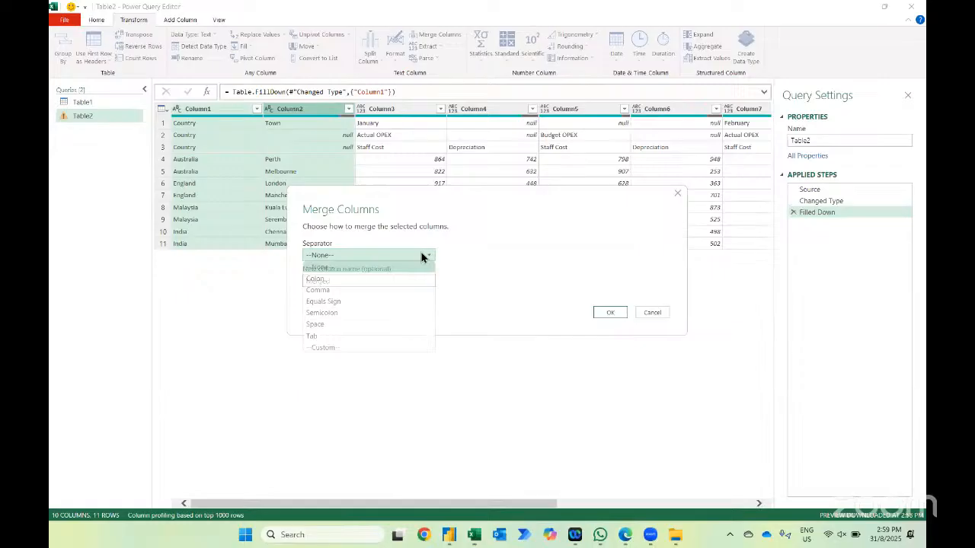
pyautogui.click(342, 293)
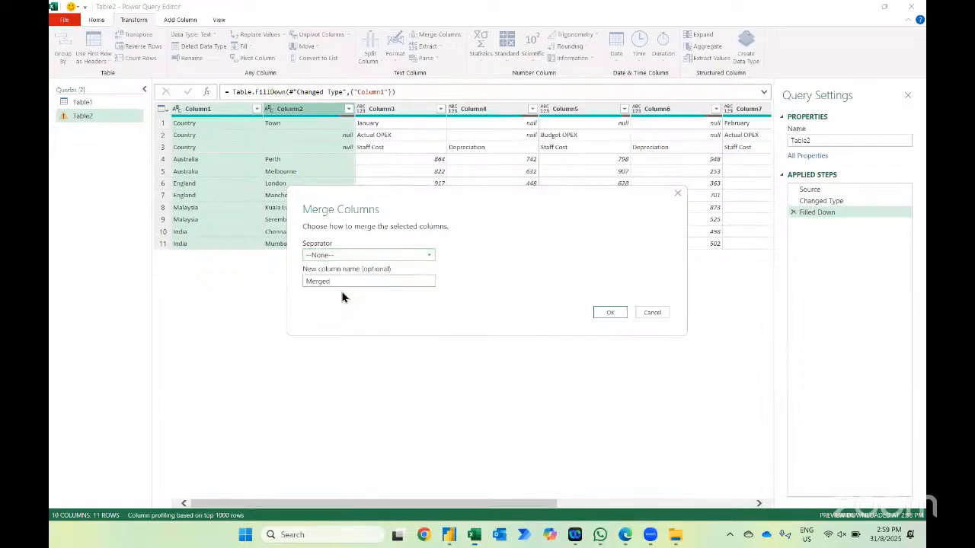
pyautogui.click(606, 315)
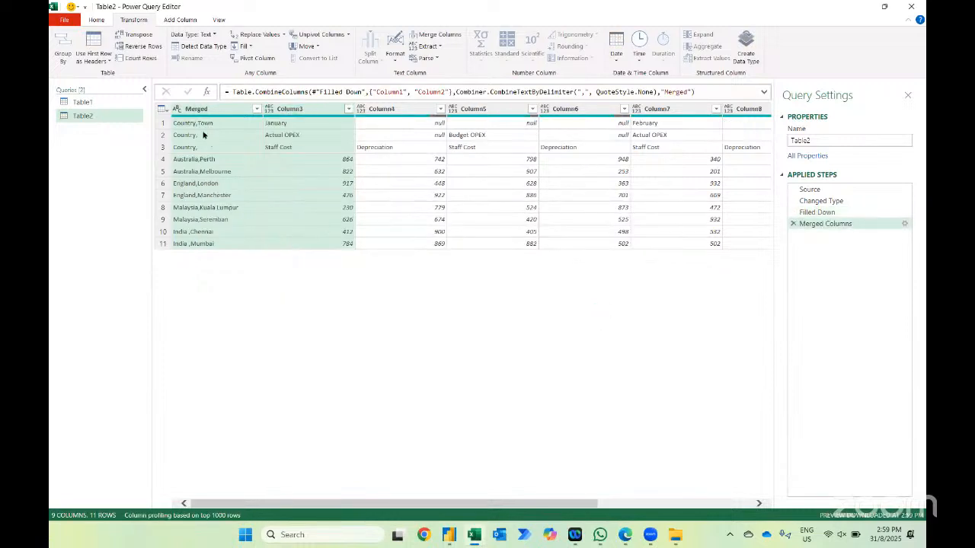
pyautogui.click(182, 160)
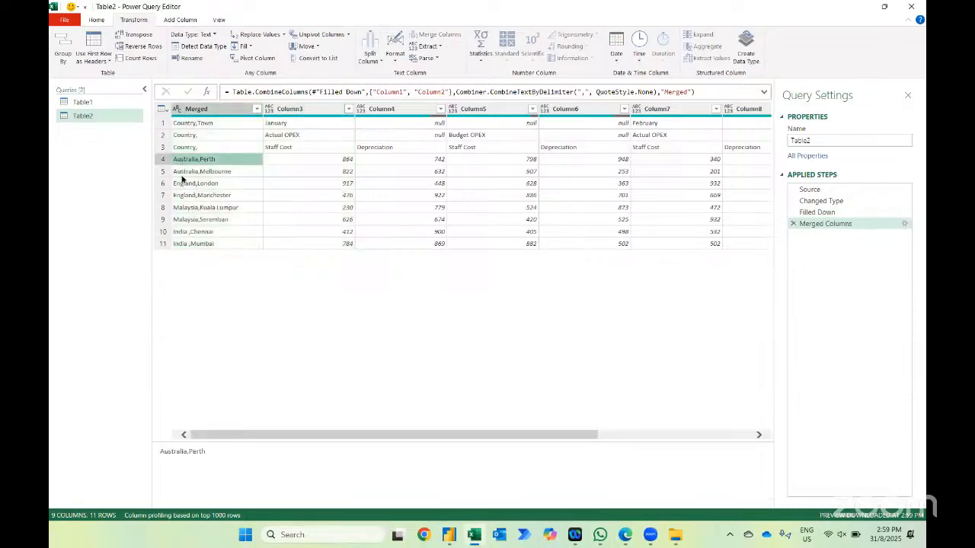
pyautogui.click(188, 243)
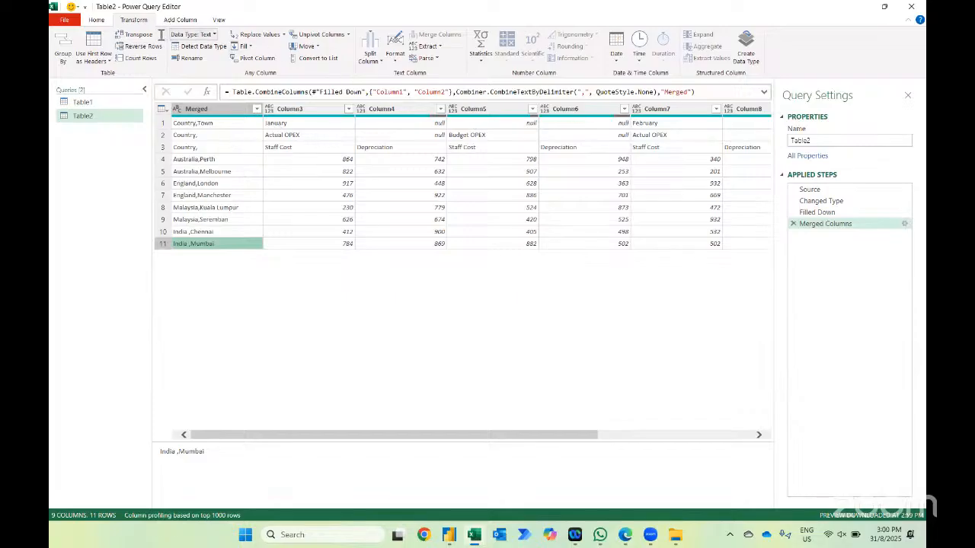
# - Transpose the table so the month, OPEX type and expense headers become the first three columns
pyautogui.click(137, 35)
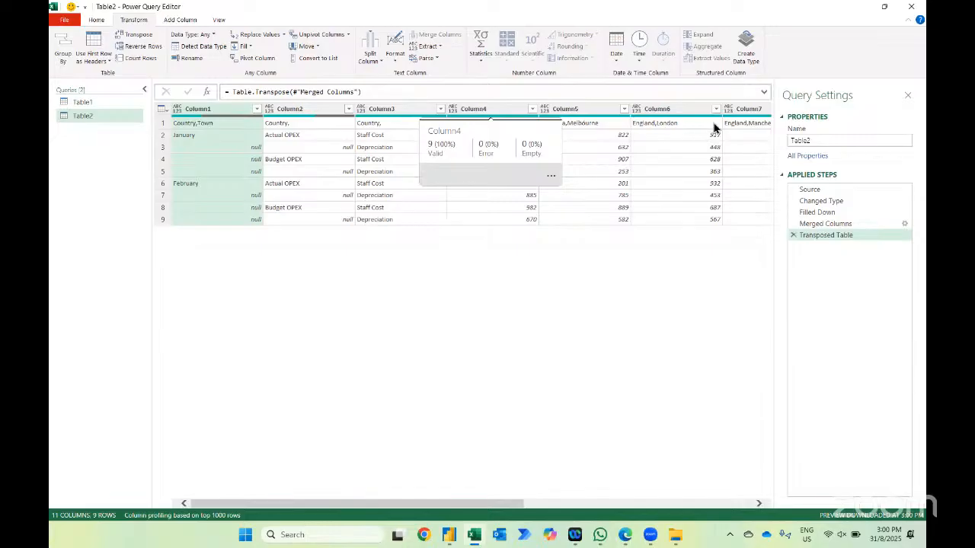
pyautogui.click(792, 235)
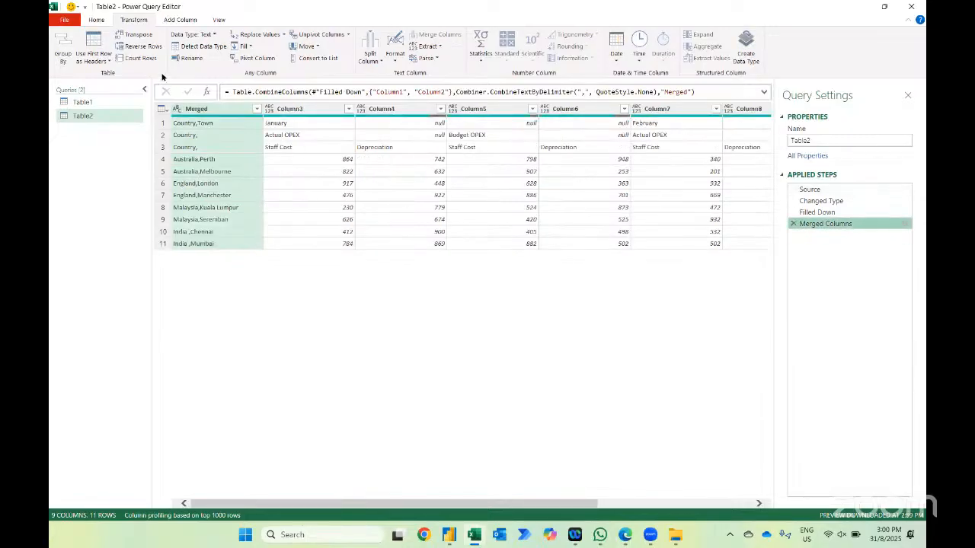
pyautogui.click(137, 35)
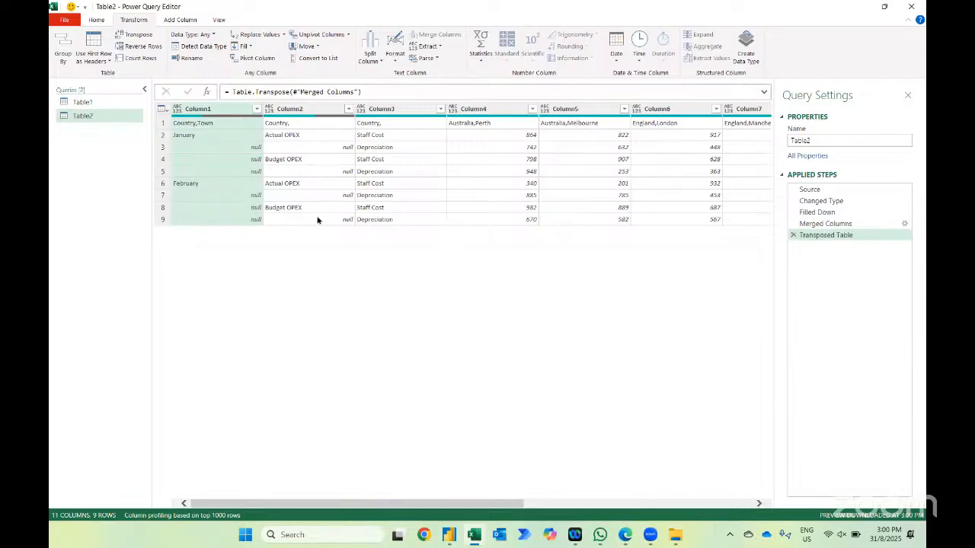
# - Fill the month and OPEX type values down in Column1 and Column2 of the transposed table
pyautogui.keyDown('ctrl'); pyautogui.click(305, 110); pyautogui.keyUp('ctrl')
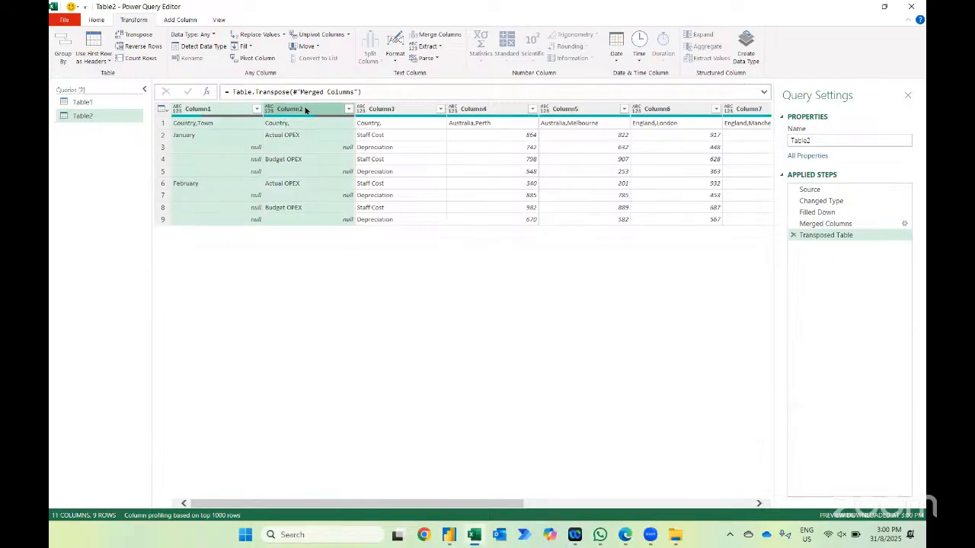
pyautogui.rightClick(305, 111)
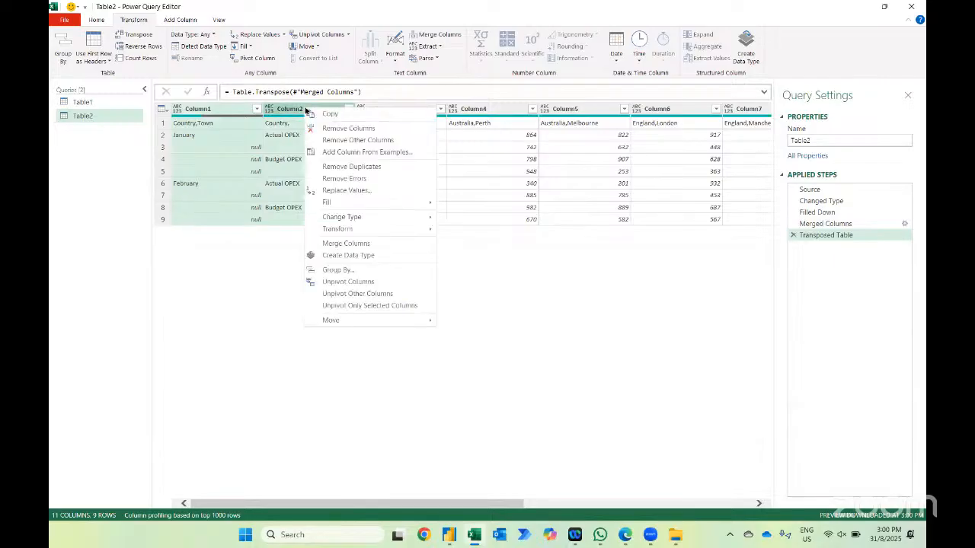
pyautogui.press('Escape')
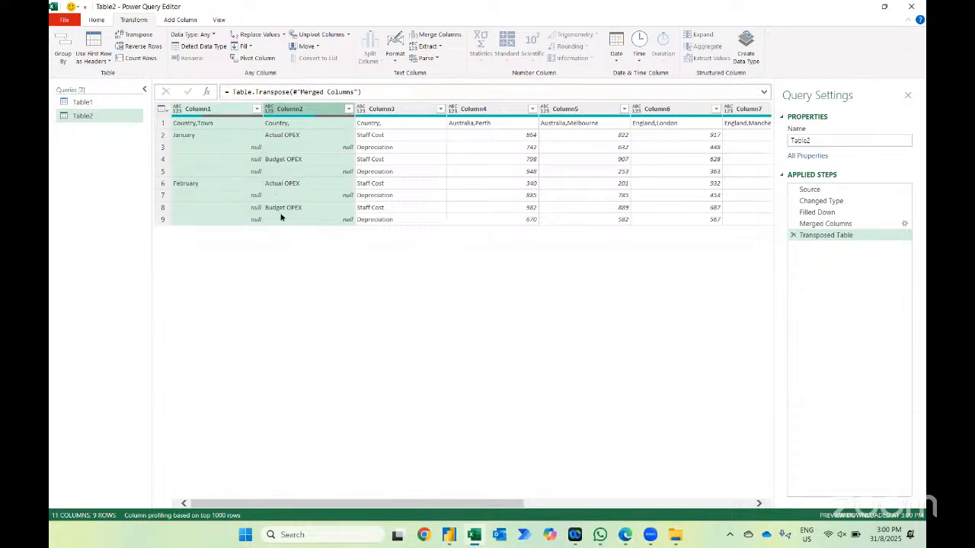
pyautogui.rightClick(295, 109)
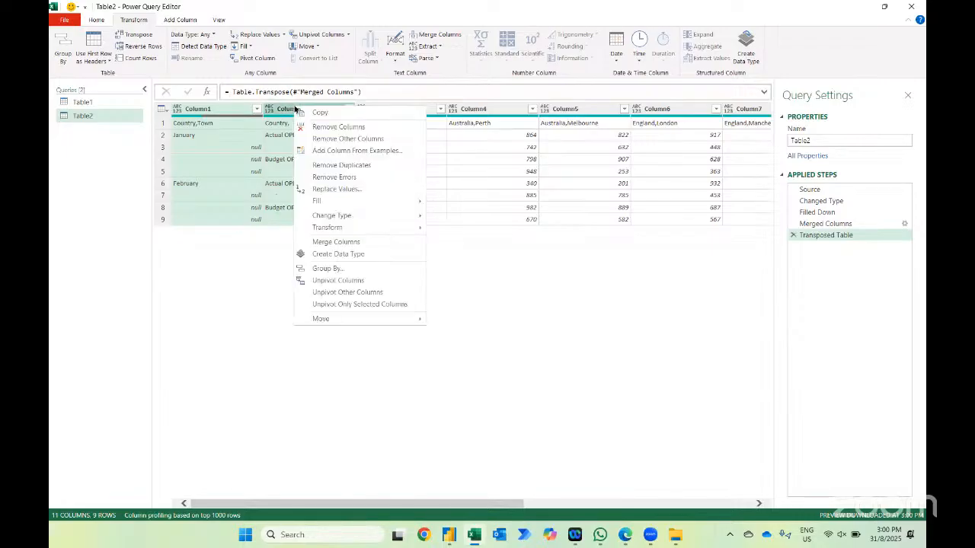
pyautogui.moveTo(332, 203)
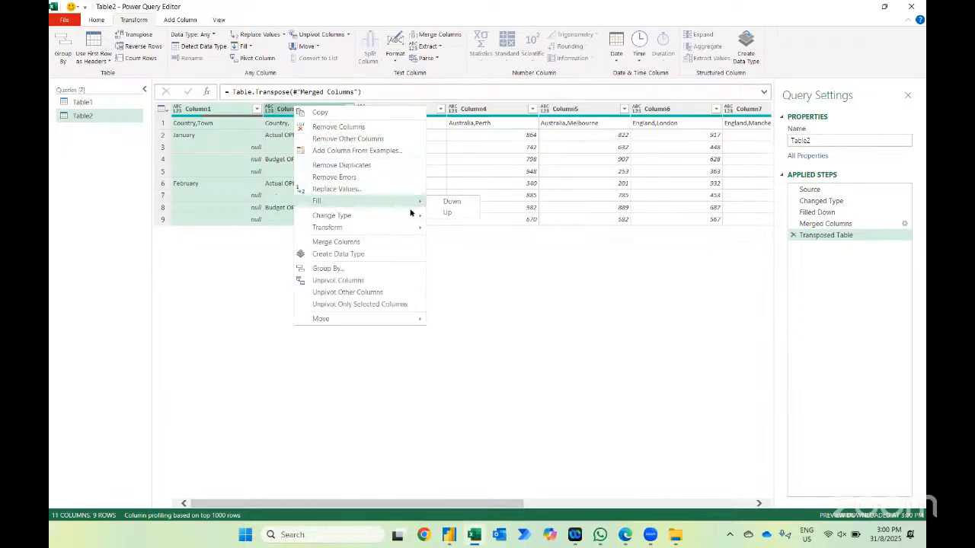
pyautogui.click(439, 203)
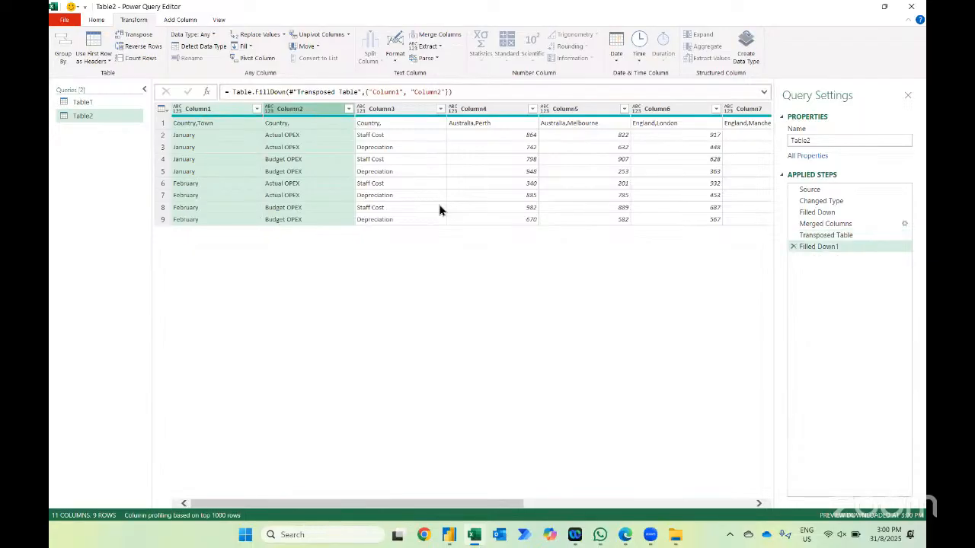
# - Promote the first row, holding the combined country and town entries, to column headers
pyautogui.click(216, 110)
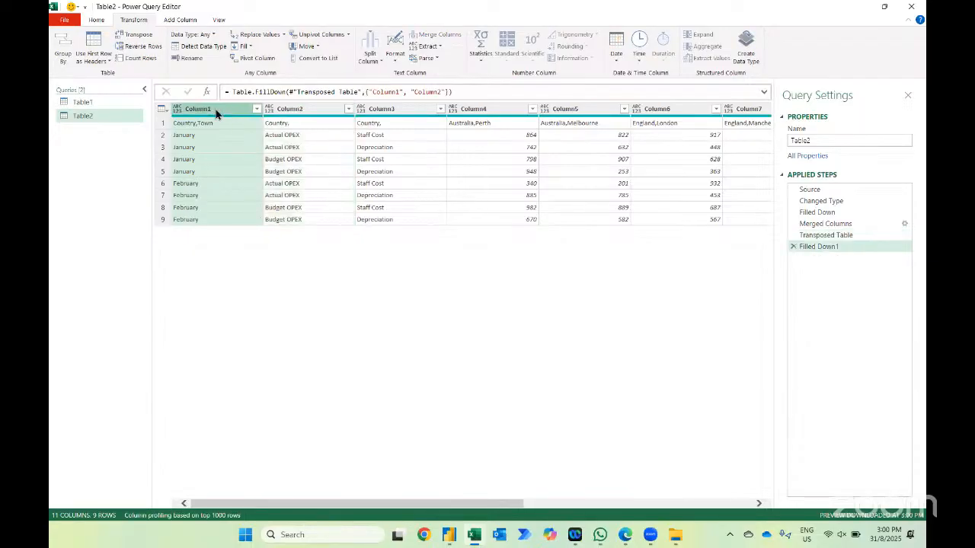
pyautogui.click(309, 112)
pyautogui.click(387, 116)
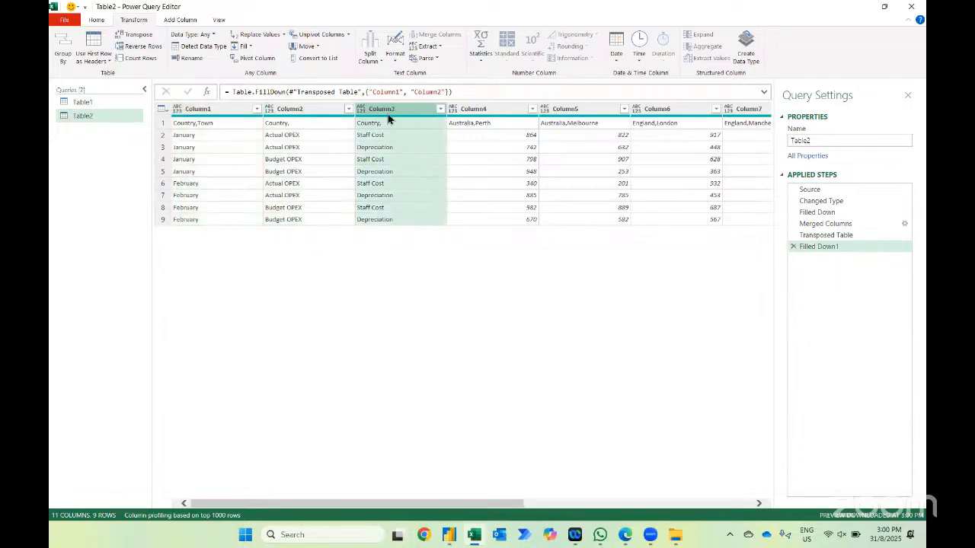
pyautogui.click(479, 114)
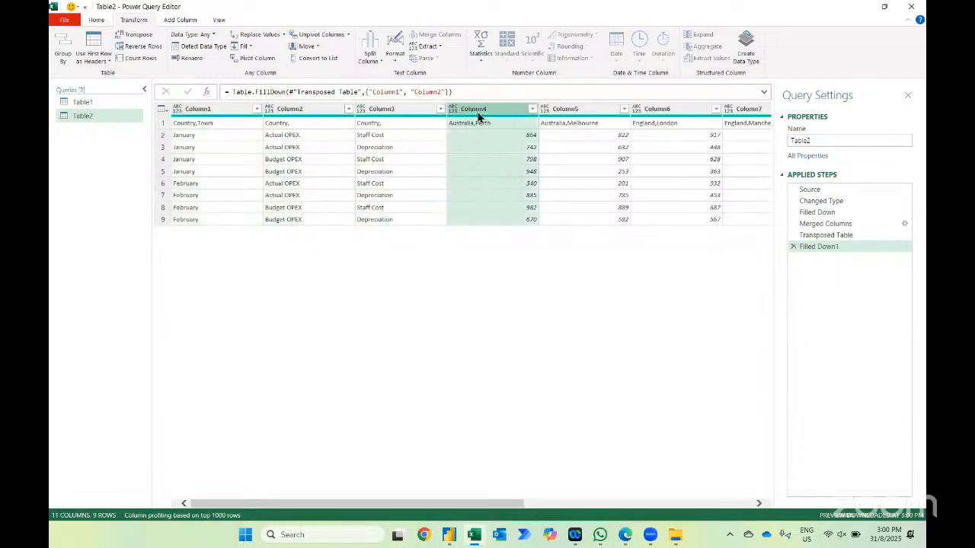
pyautogui.click(561, 112)
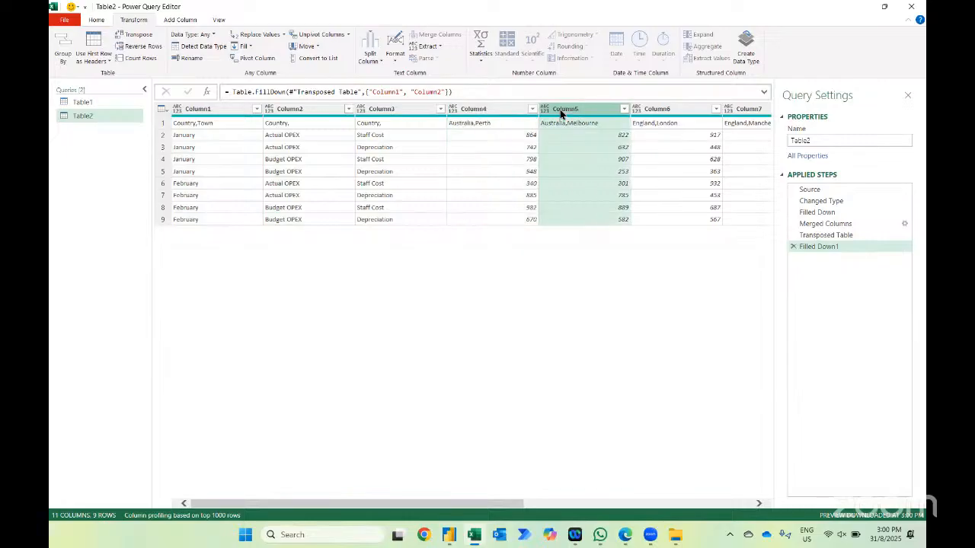
pyautogui.click(161, 123)
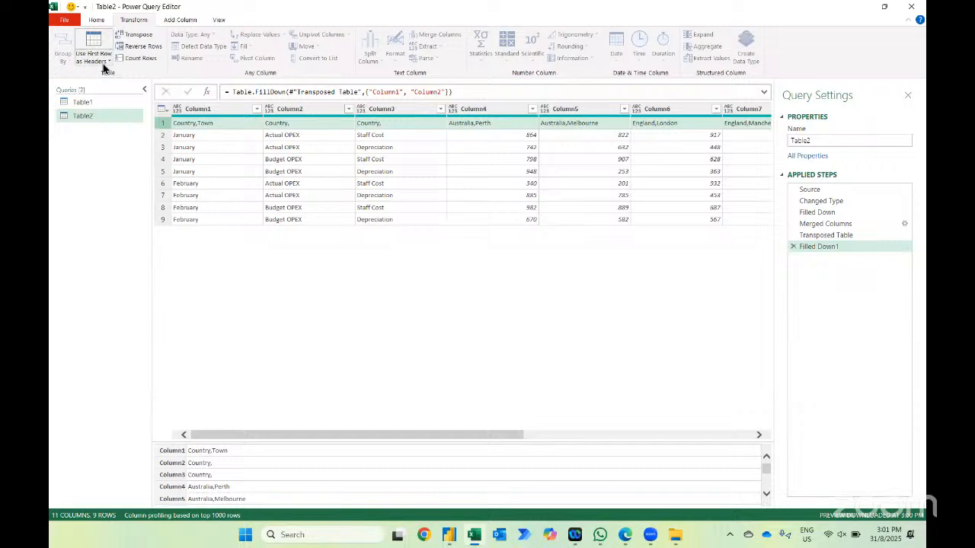
pyautogui.click(97, 22)
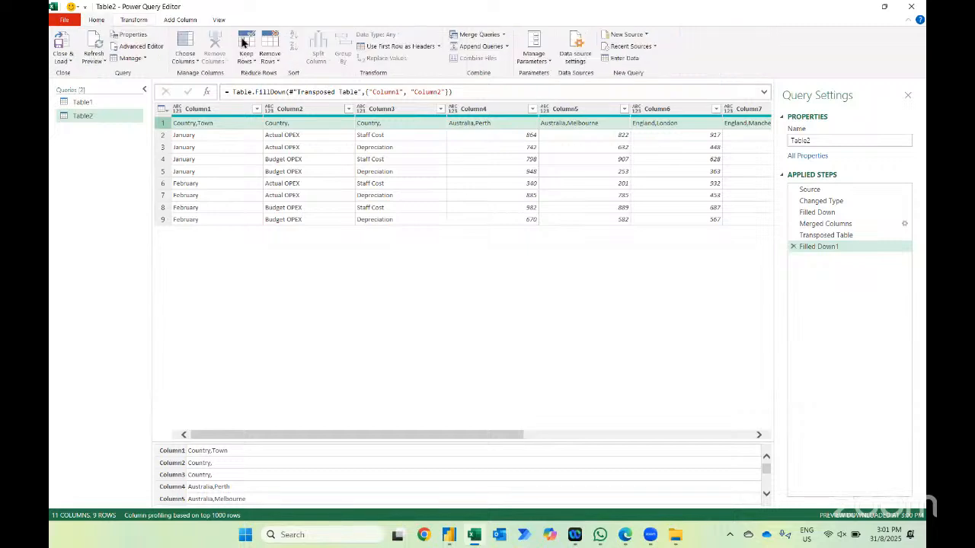
pyautogui.click(376, 50)
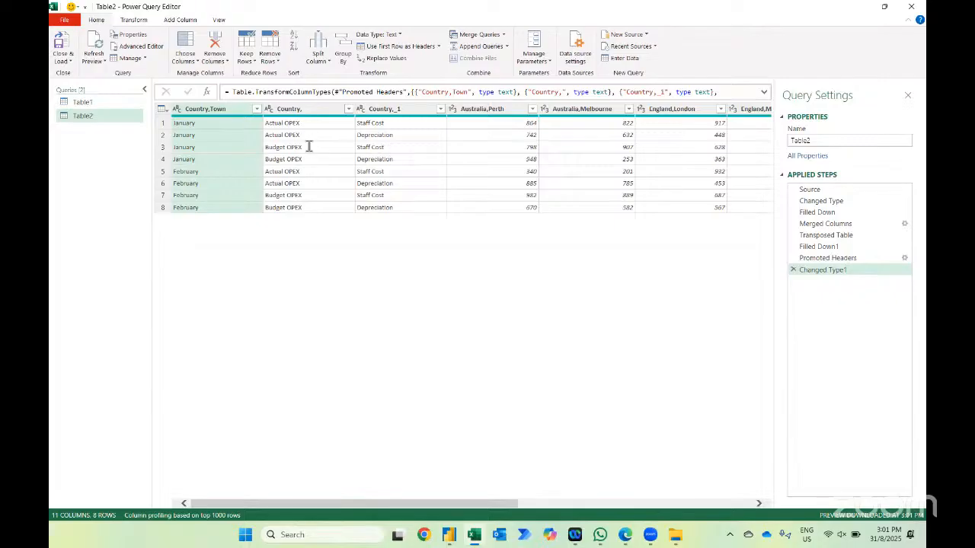
# - Unpivot all country and town columns, keeping the month, OPEX type and expense columns fixed
pyautogui.keyDown('shift'); pyautogui.click(393, 108); pyautogui.keyUp('shift')
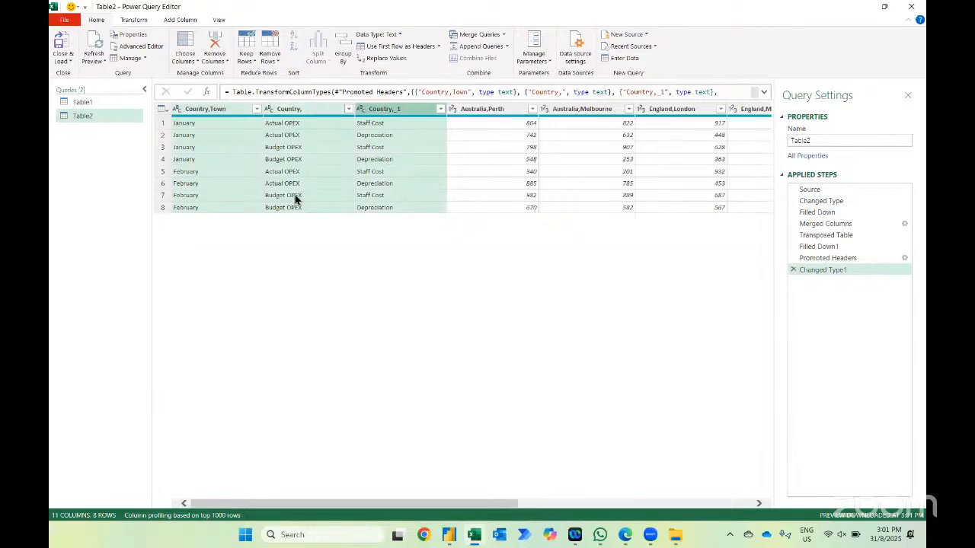
pyautogui.rightClick(389, 112)
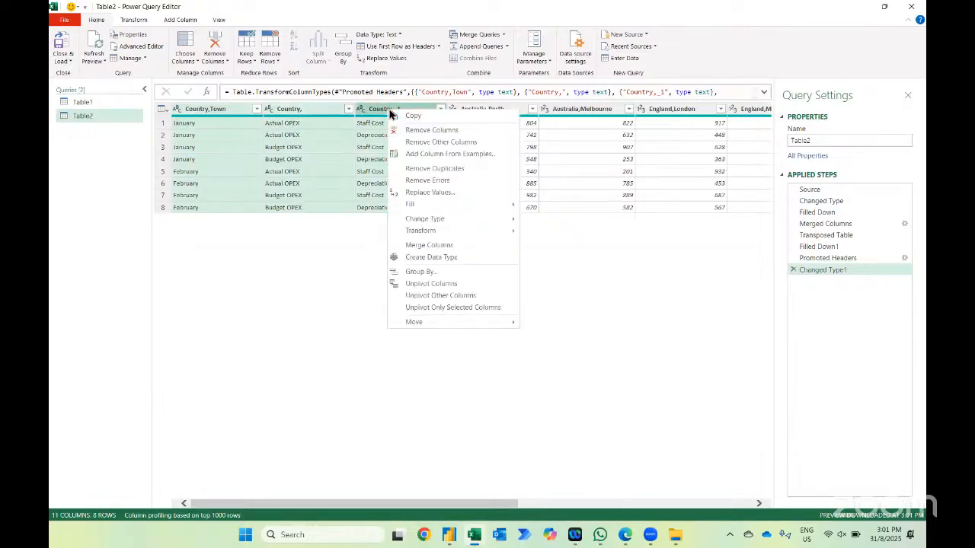
pyautogui.click(425, 297)
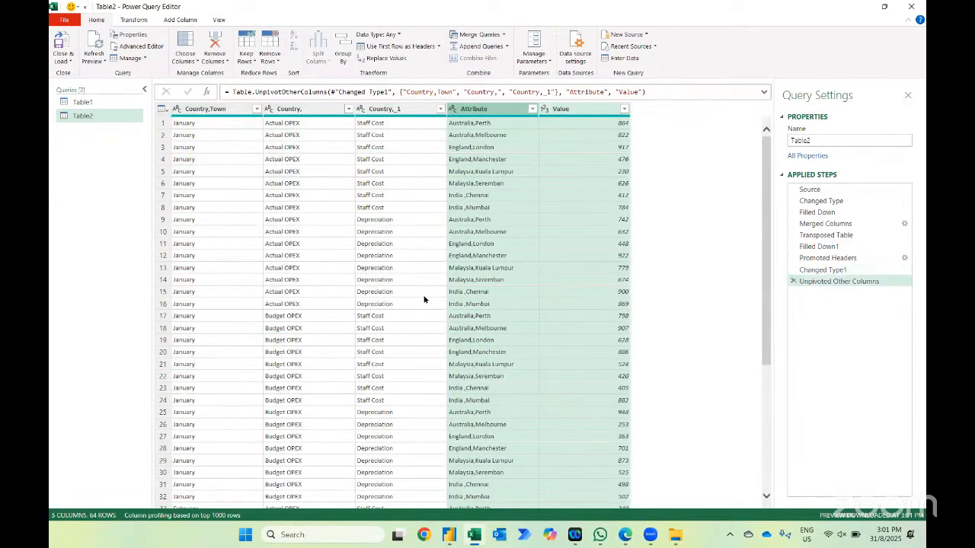
# - Split the Attribute column by comma at each occurrence of the delimiter, separating country from town
pyautogui.click(487, 114)
pyautogui.click(319, 60)
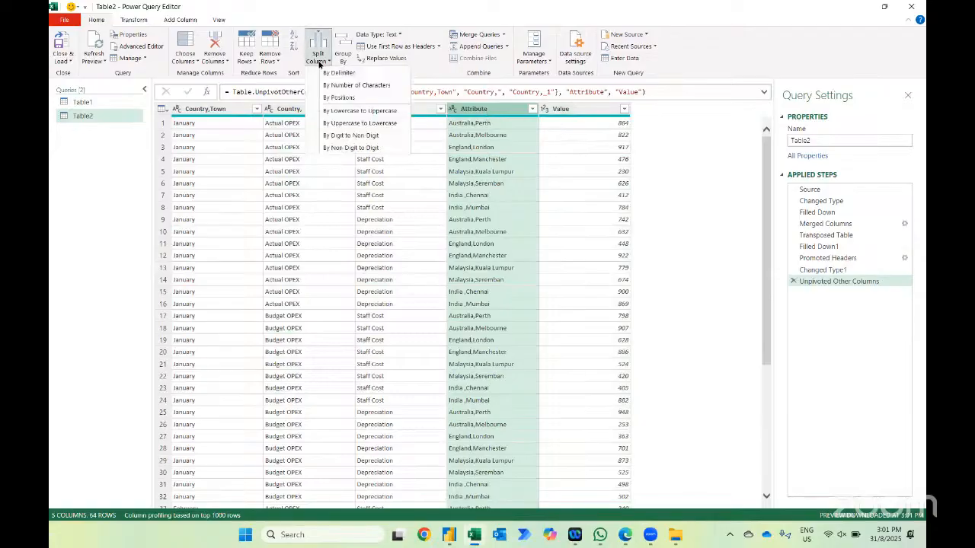
pyautogui.click(339, 73)
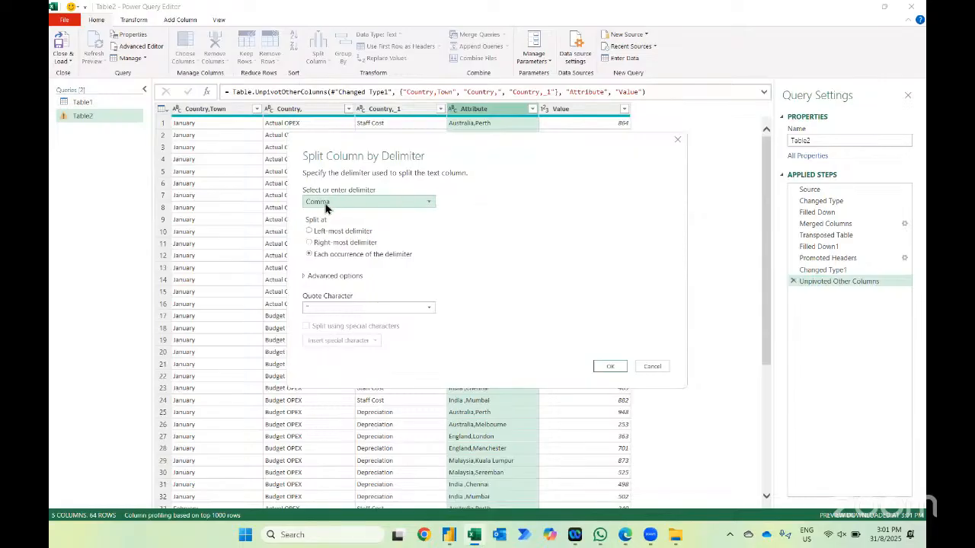
pyautogui.click(607, 368)
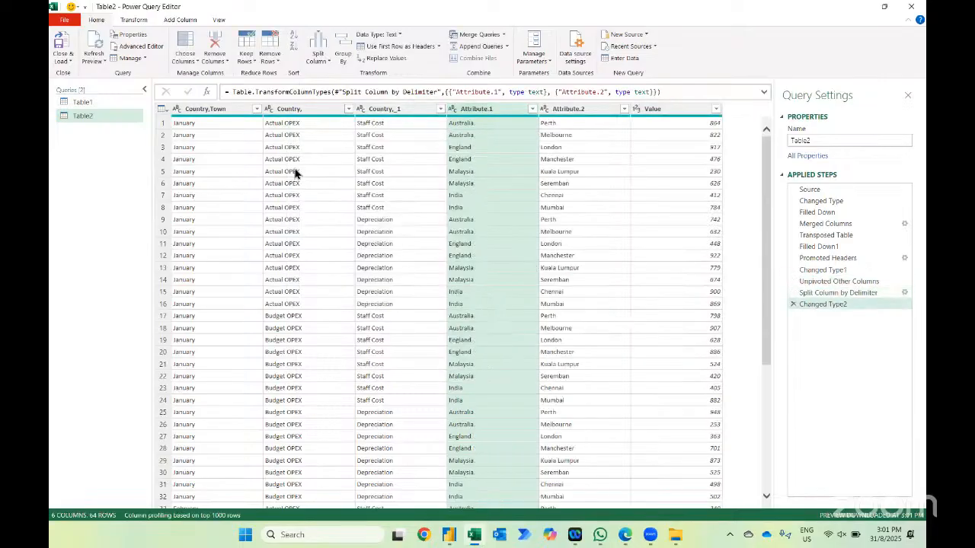
# - Rename the month, OPEX type and expense columns as Months, Type and Exp
pyautogui.doubleClick(213, 109)
pyautogui.write('mON')
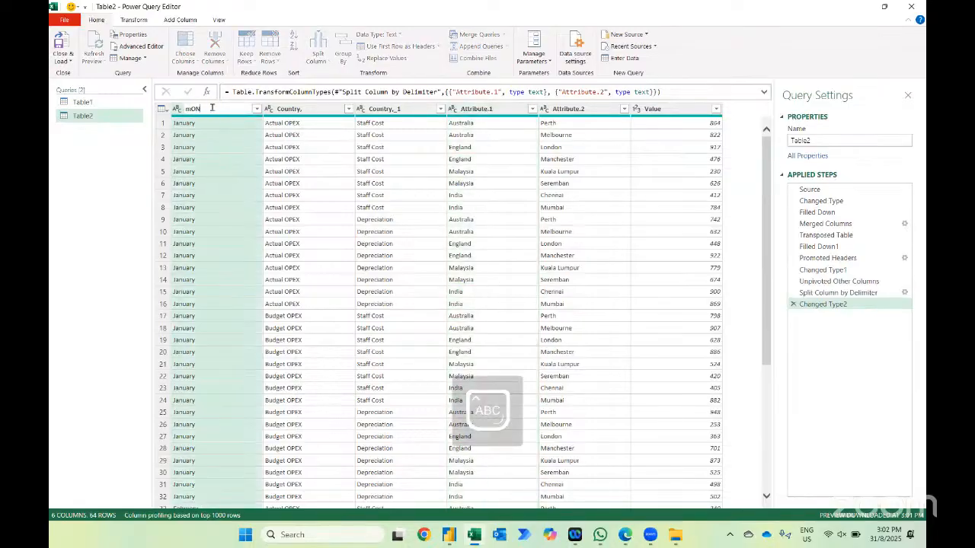
pyautogui.write('M')
pyautogui.press('capslock')
pyautogui.write('onths')
pyautogui.press('Tab')
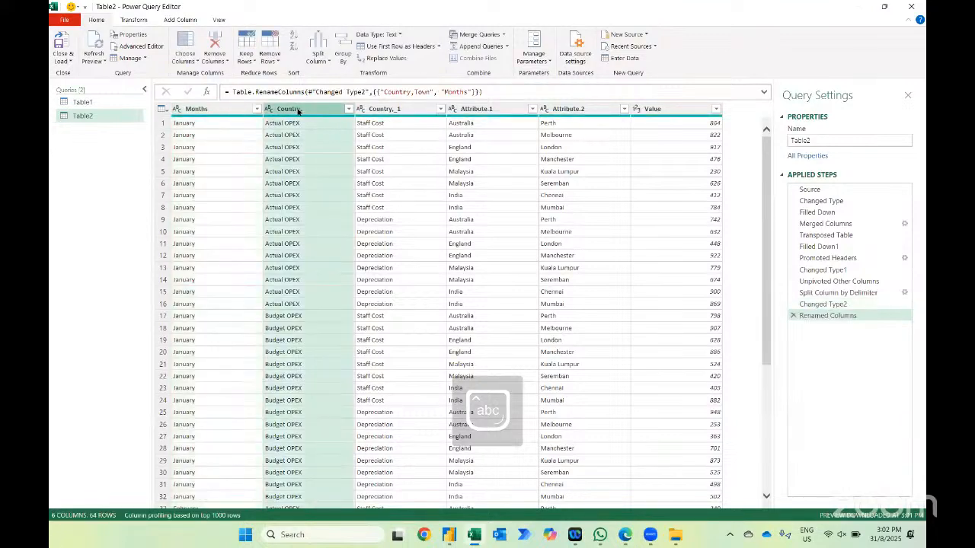
pyautogui.write('Ty')
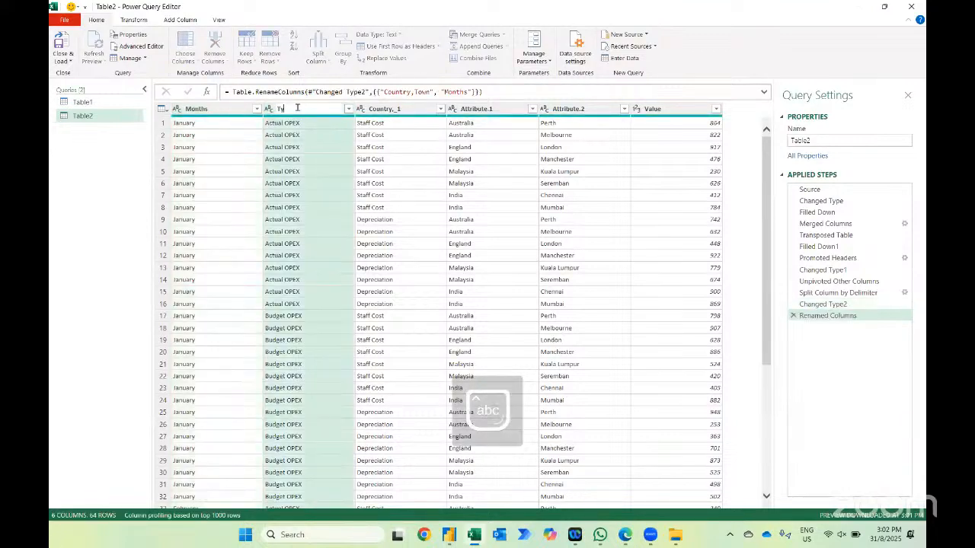
pyautogui.write('pe')
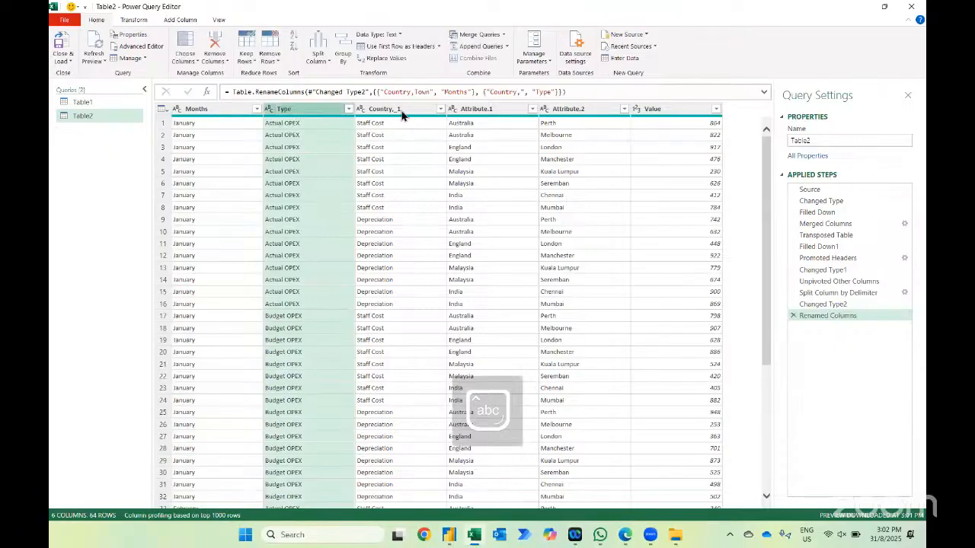
pyautogui.press('Tab')
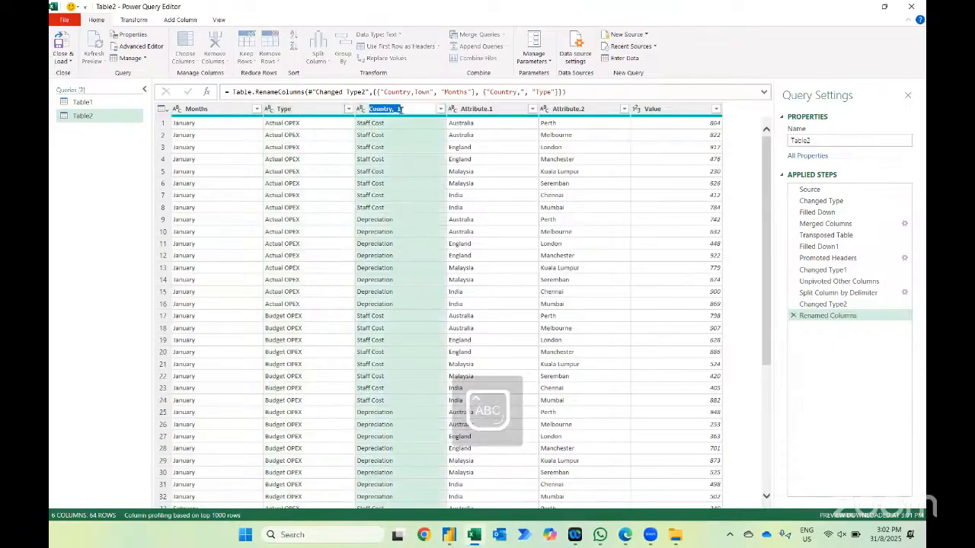
pyautogui.write('Exp')
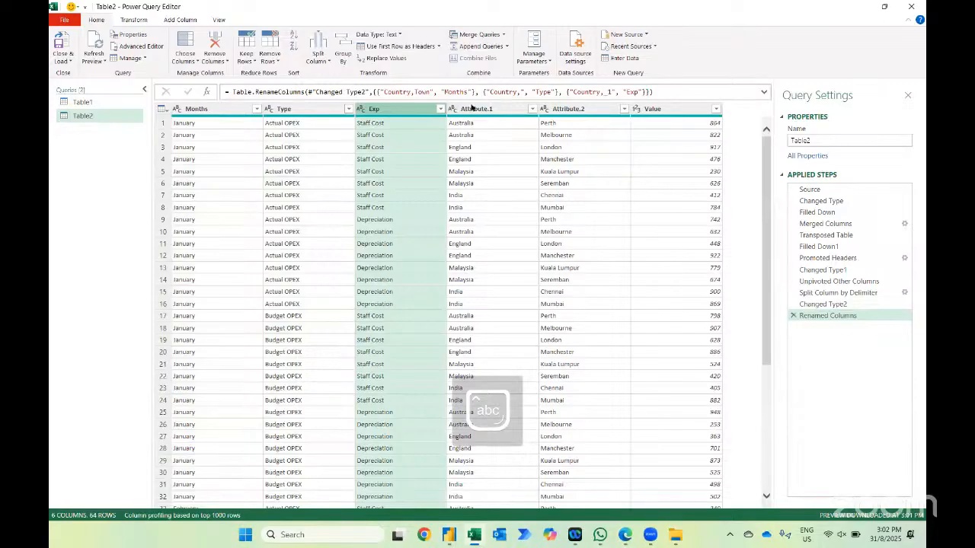
# - Rename the two split attribute columns as Country and Town
pyautogui.press('Tab')
pyautogui.press('capslock')
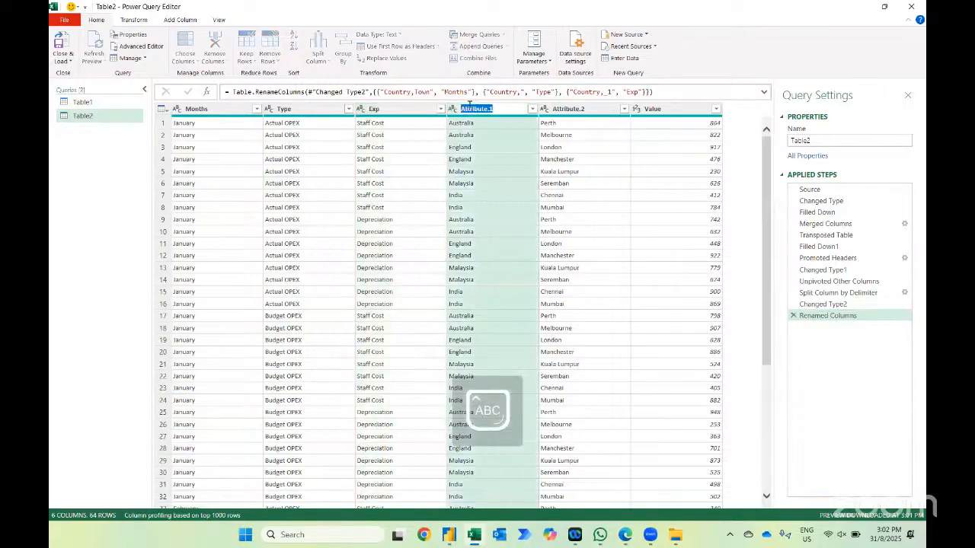
pyautogui.write('C')
pyautogui.press('capslock')
pyautogui.write('ountry')
pyautogui.press('Tab')
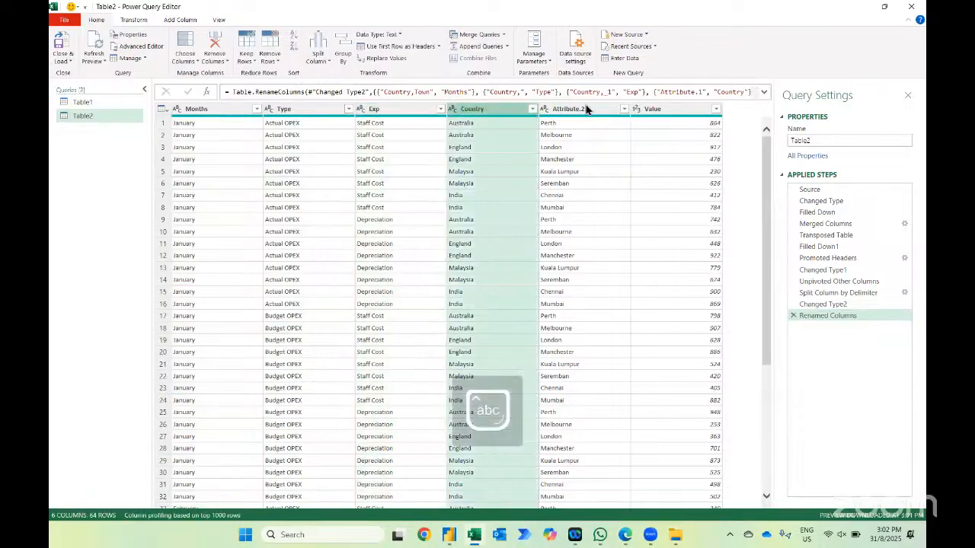
pyautogui.write('Town')
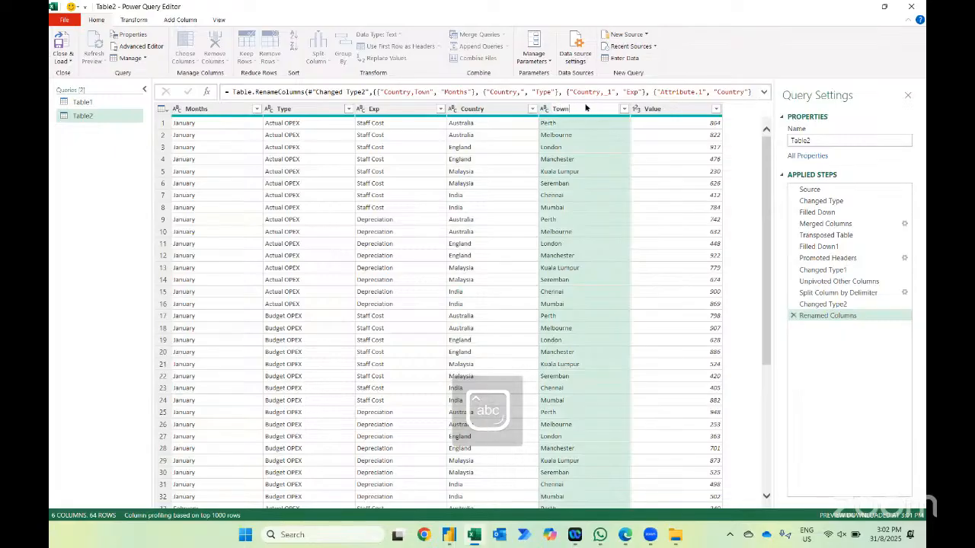
pyautogui.press('Return')
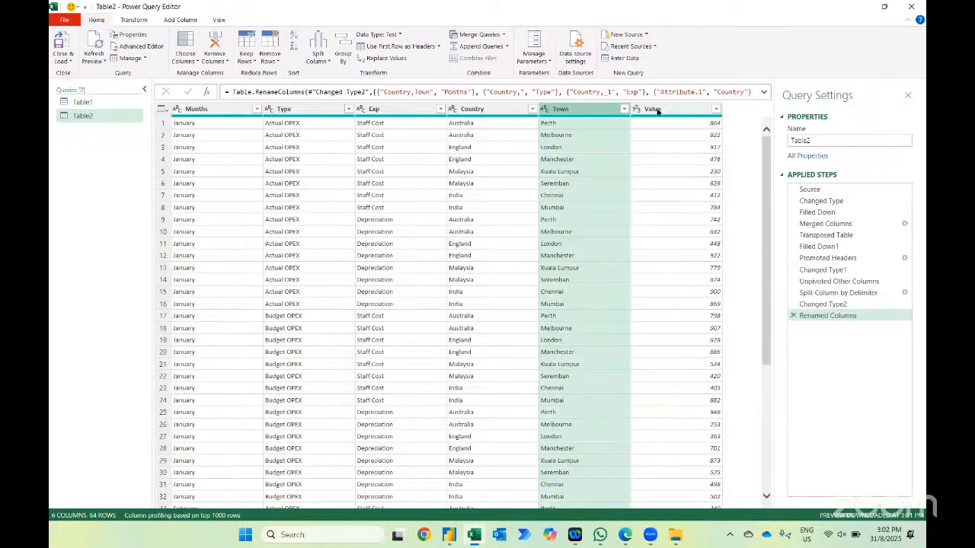
# - Review the table before unpivoting, comparing the country and town value columns from Australia,Perth to India,Mumbai with the three descriptive columns
pyautogui.click(816, 283)
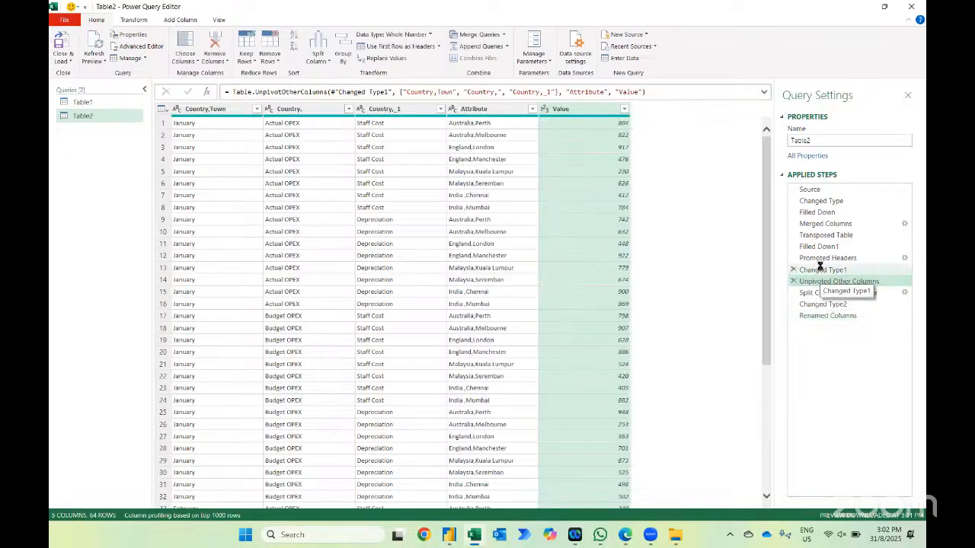
pyautogui.click(819, 268)
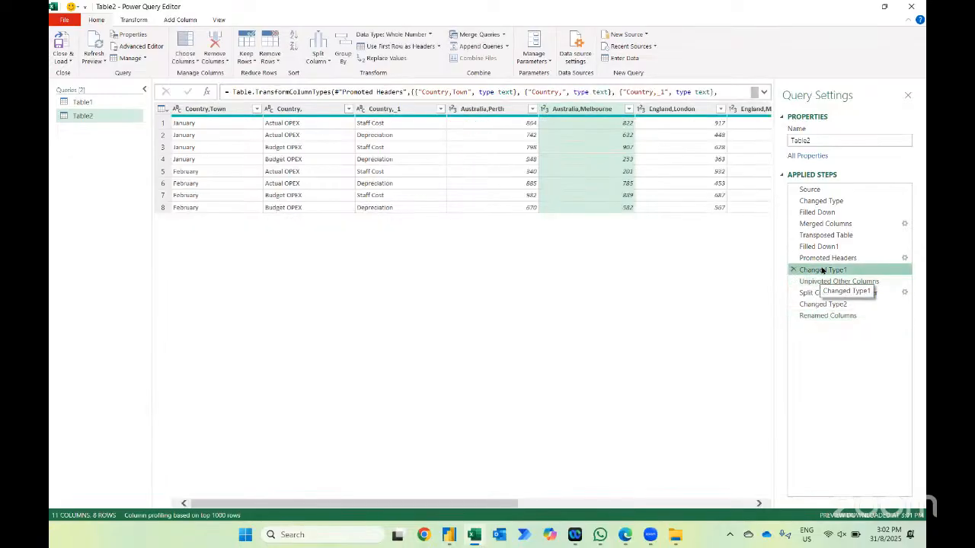
pyautogui.click(488, 107)
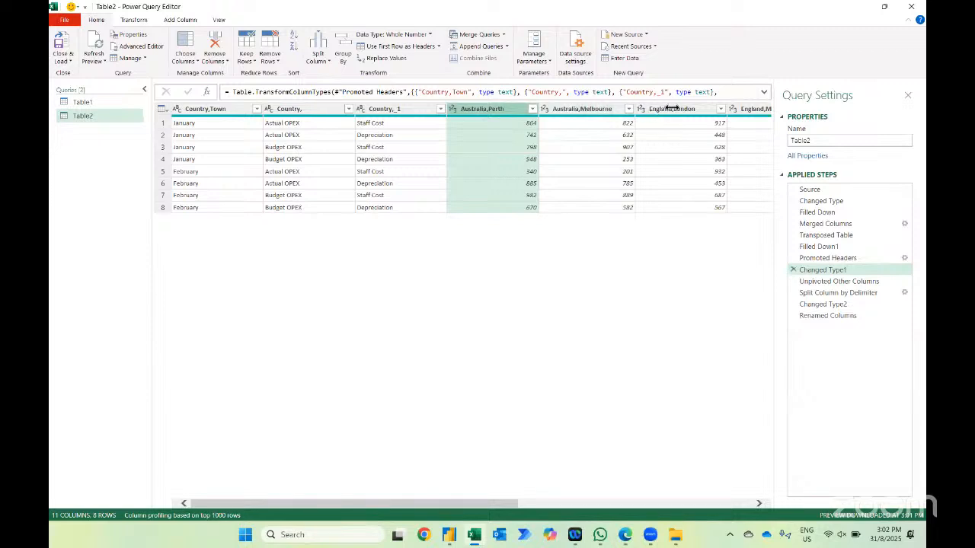
pyautogui.hscroll(5, 675, 159)
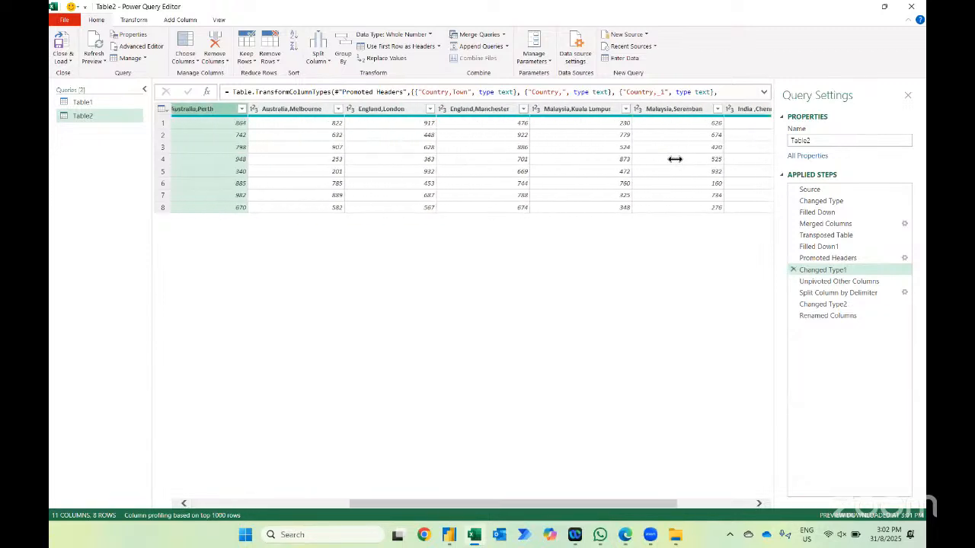
pyautogui.hscroll(4, 674, 158)
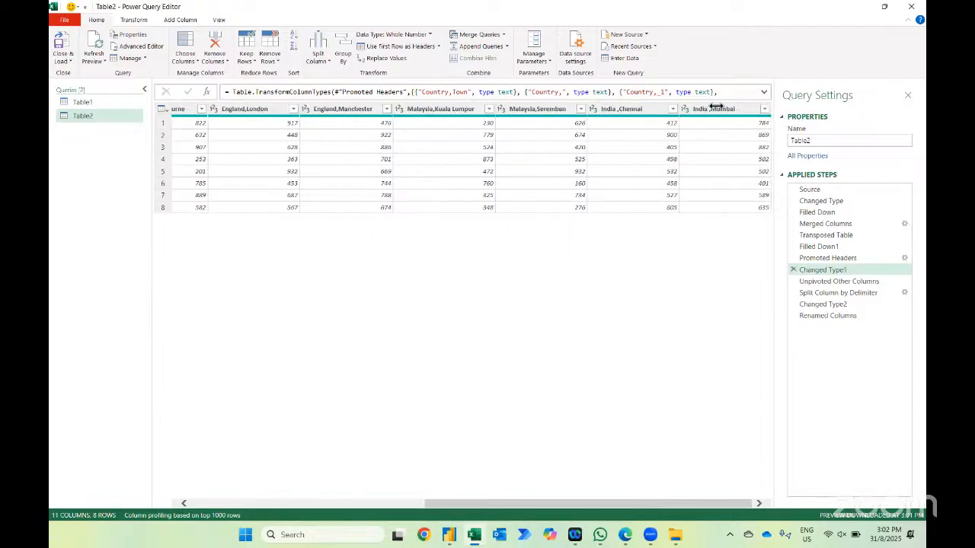
pyautogui.hotkey('ctrl', 'a')
pyautogui.hscroll(-3, 597, 173)
pyautogui.hscroll(-3, 597, 173)
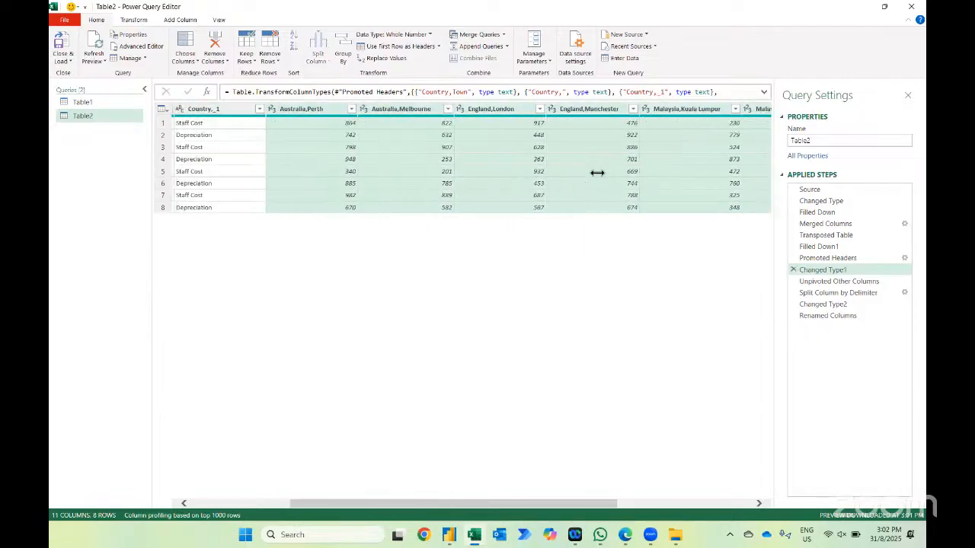
pyautogui.hscroll(6, 565, 258)
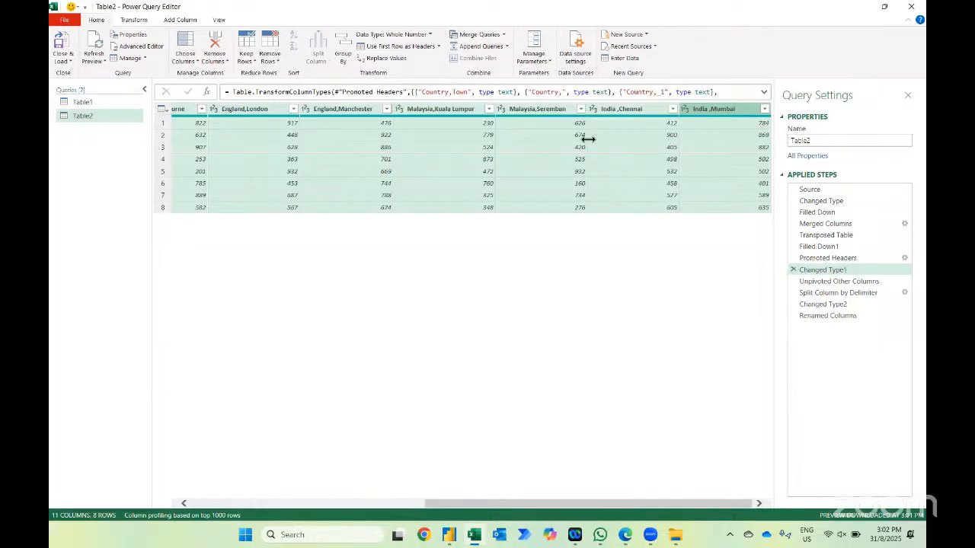
pyautogui.hscroll(-6, 587, 137)
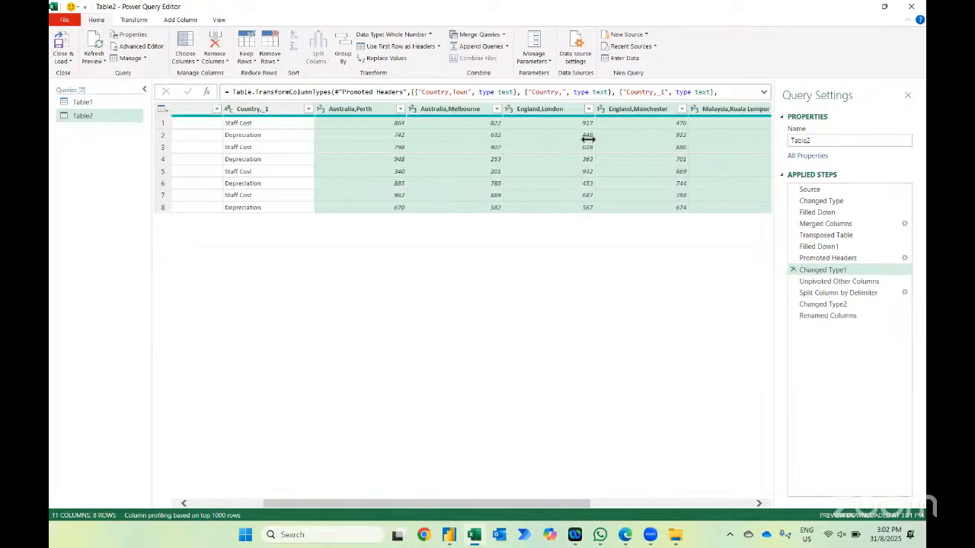
pyautogui.hscroll(2, 480, 155)
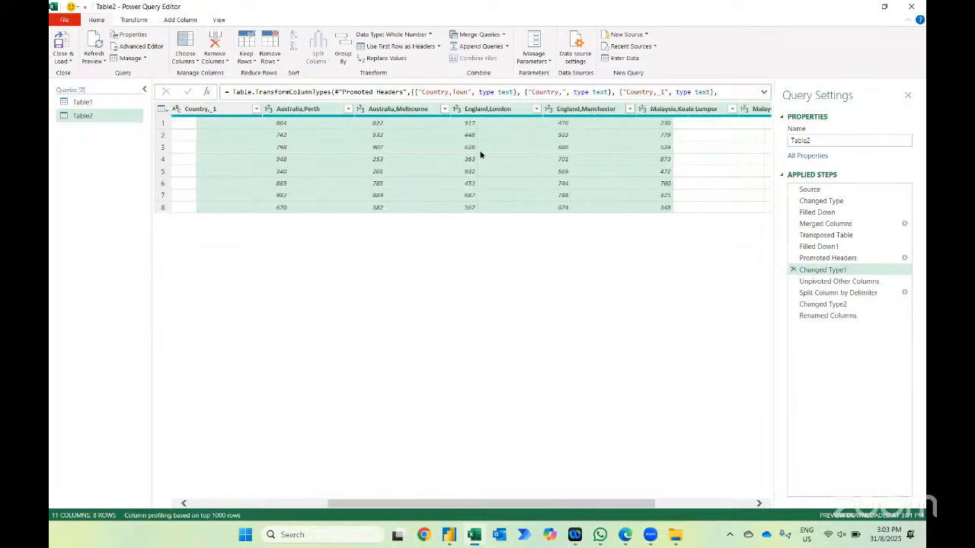
pyautogui.hscroll(5, 481, 155)
pyautogui.moveTo(705, 120)
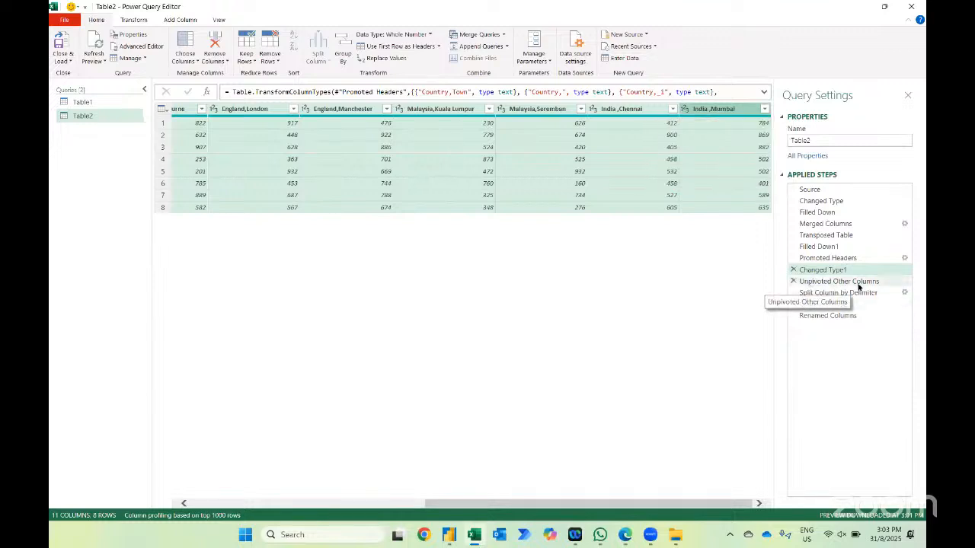
pyautogui.hscroll(-5, 671, 268)
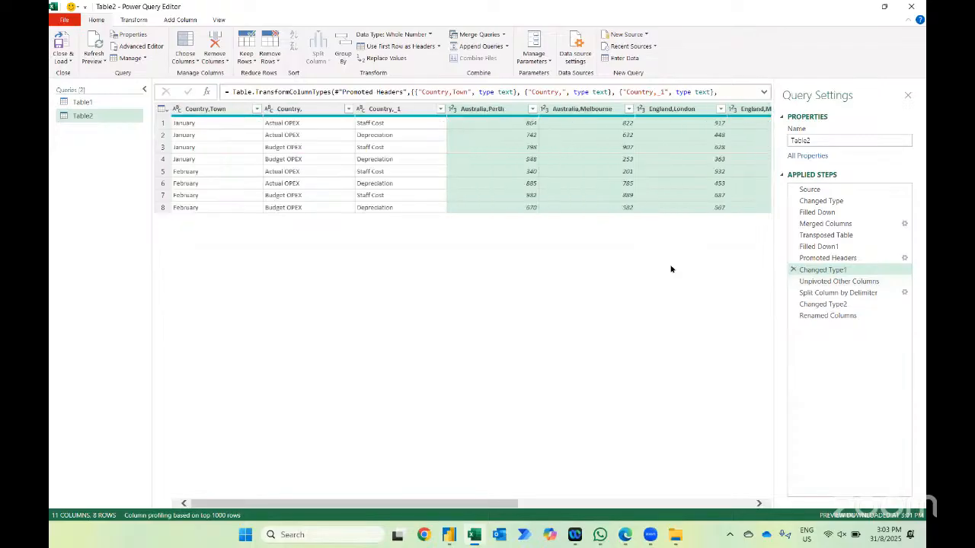
pyautogui.click(225, 110)
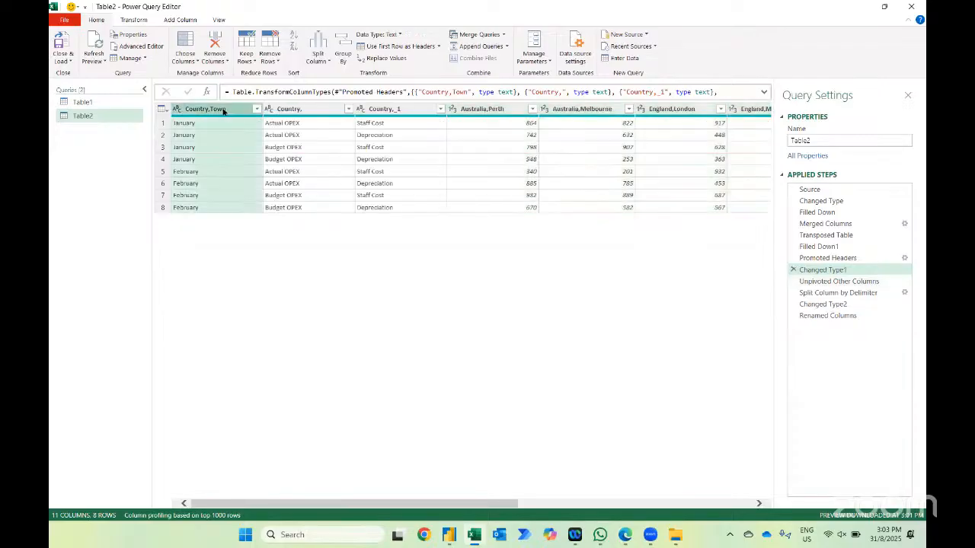
# - Examine the applied steps, comparing the table before and after unpivoting the other columns and the initial typed data with the final renamed result
pyautogui.hotkey('shift', 'Right')
pyautogui.hotkey('shift', 'Right')
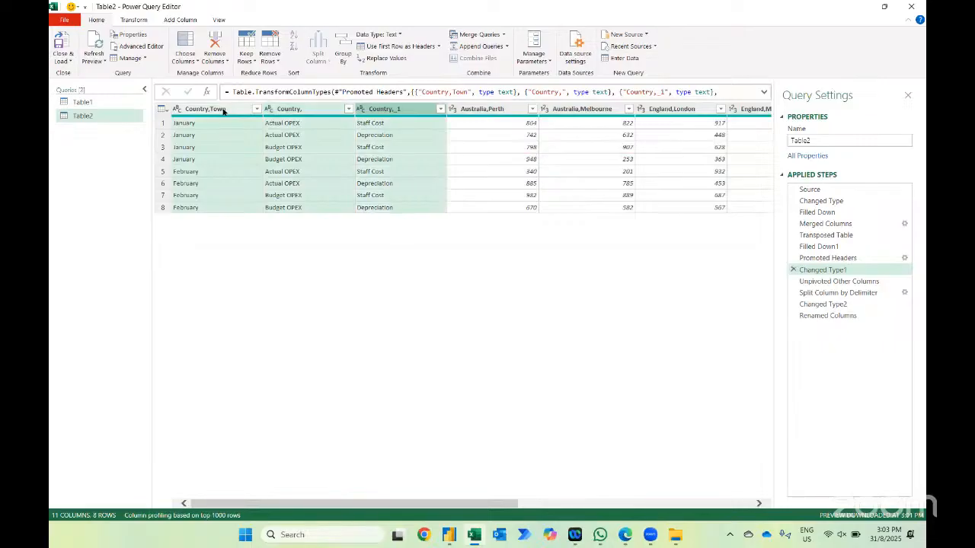
pyautogui.rightClick(224, 110)
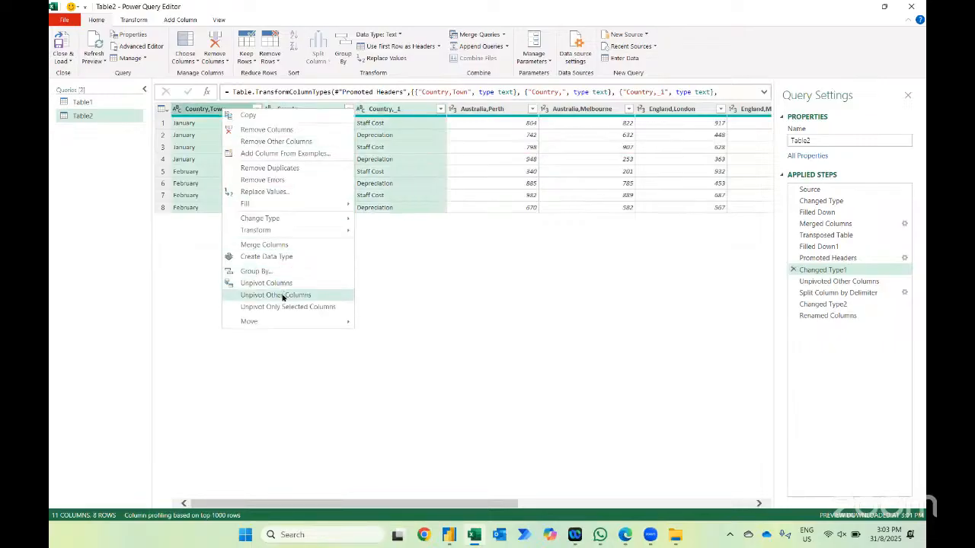
pyautogui.click(468, 280)
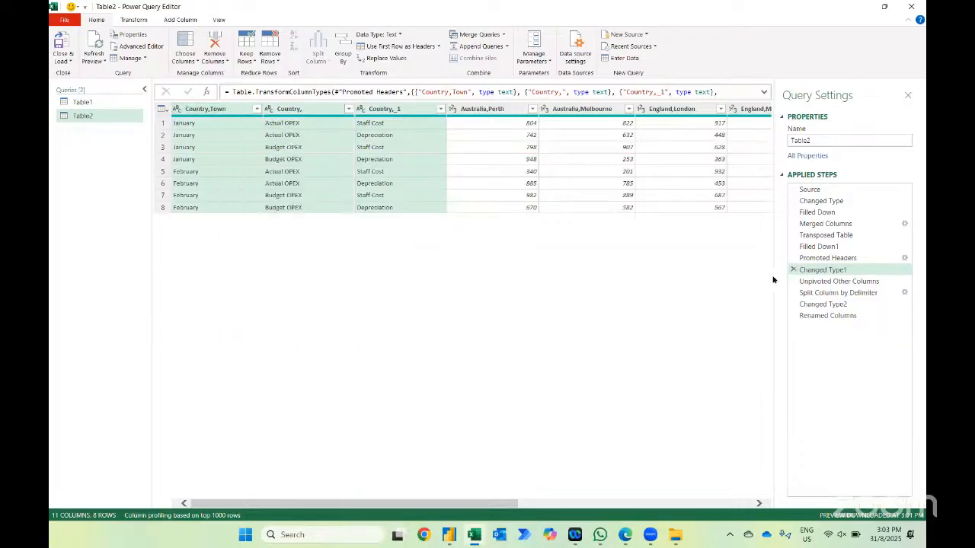
pyautogui.click(830, 282)
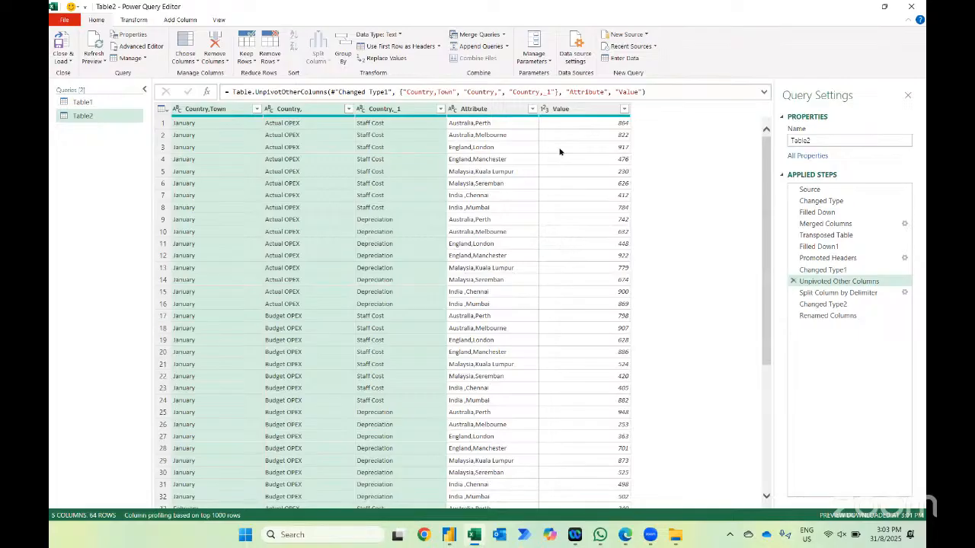
pyautogui.click(872, 270)
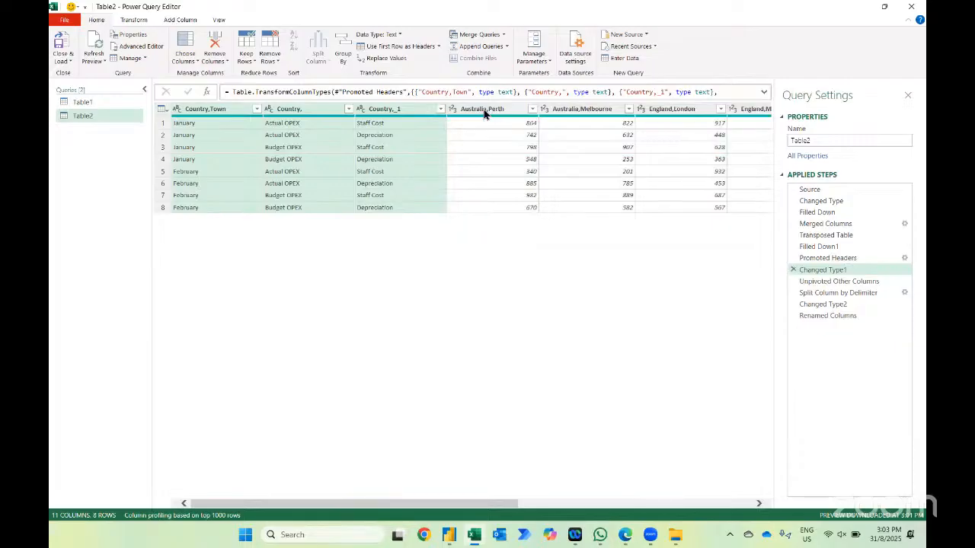
pyautogui.click(838, 283)
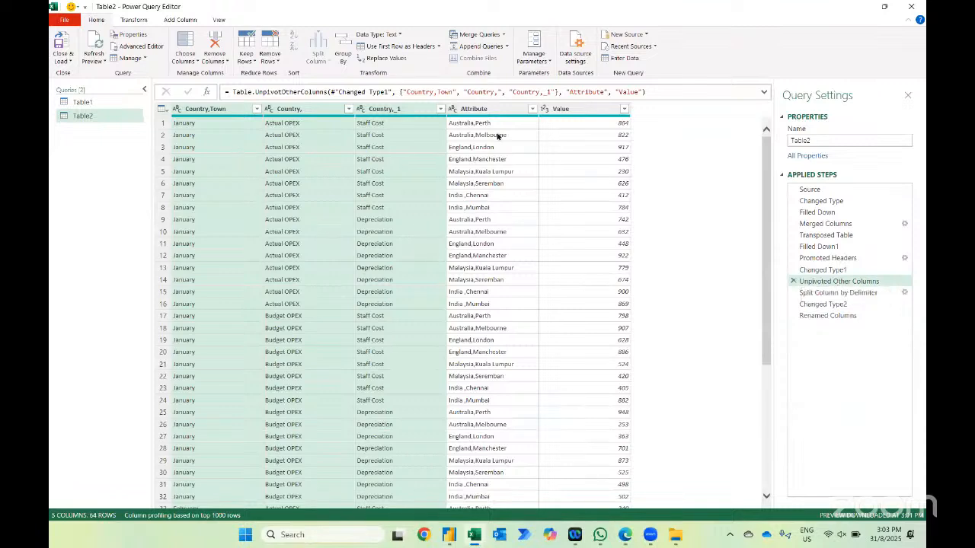
pyautogui.click(851, 317)
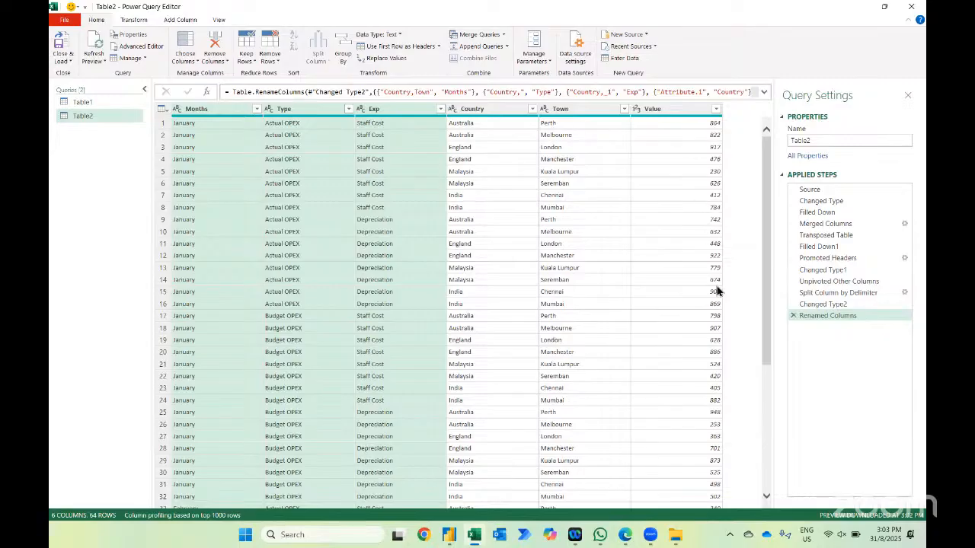
pyautogui.click(821, 201)
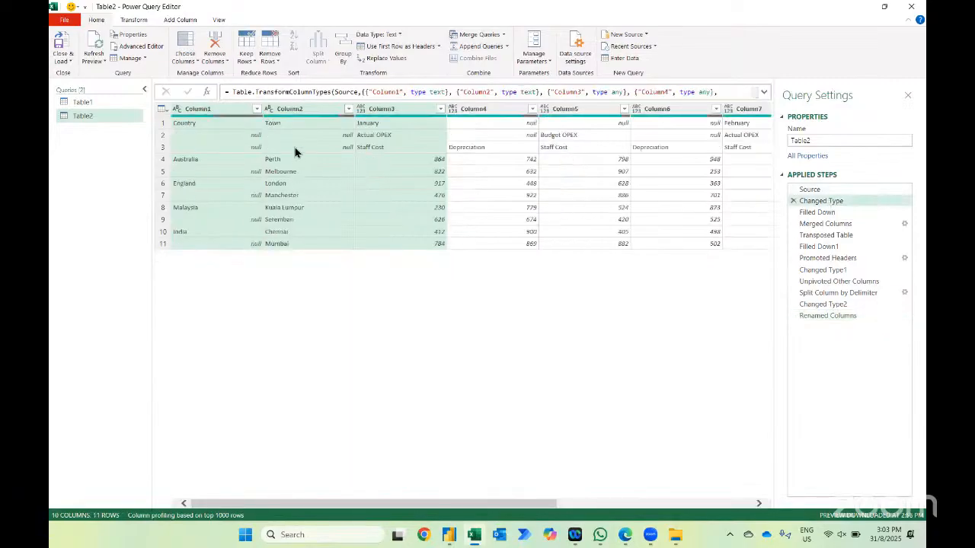
pyautogui.click(862, 317)
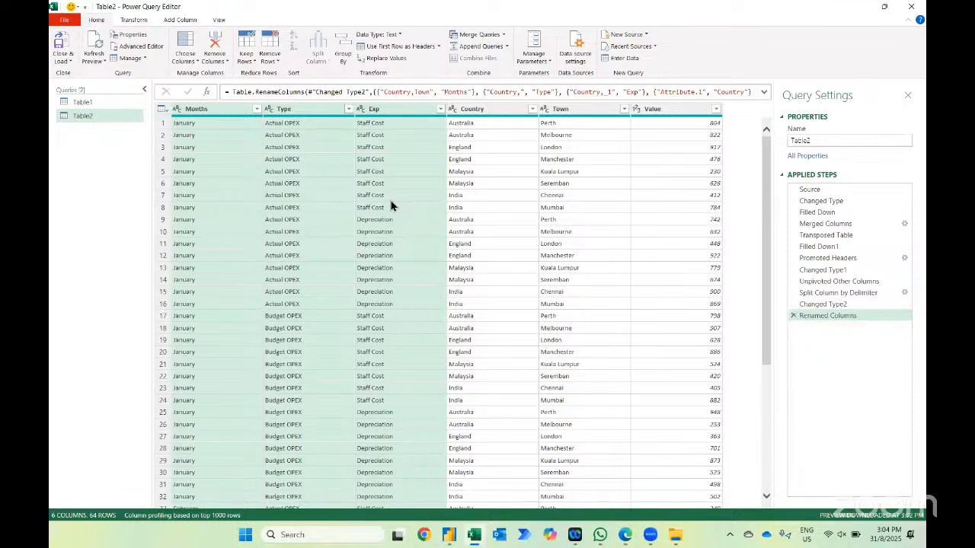
# - Close and load Table2 as a PivotTable report at cell B16 of the Level 10 sheet, and clear the notes beside it
pyautogui.click(63, 60)
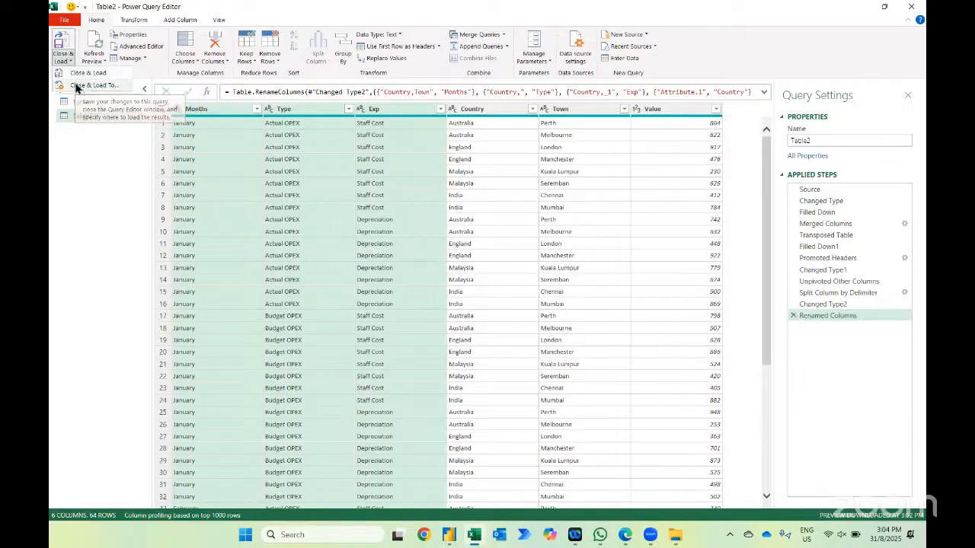
pyautogui.click(77, 86)
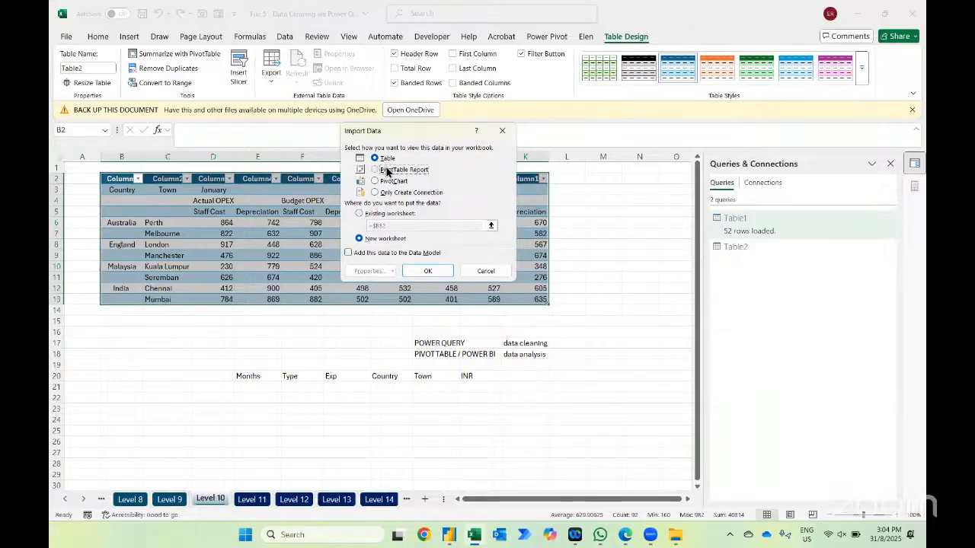
pyautogui.click(386, 170)
pyautogui.click(381, 214)
pyautogui.click(119, 330)
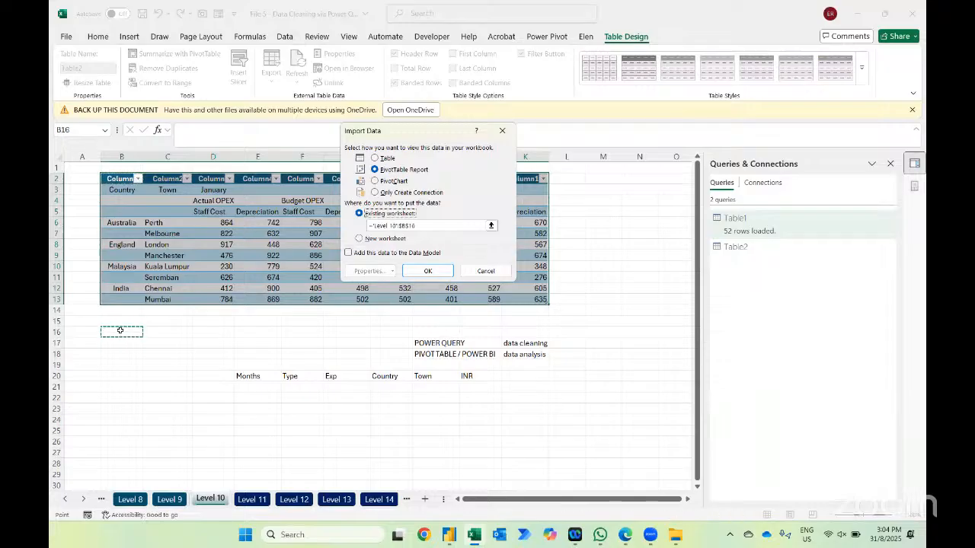
pyautogui.click(427, 271)
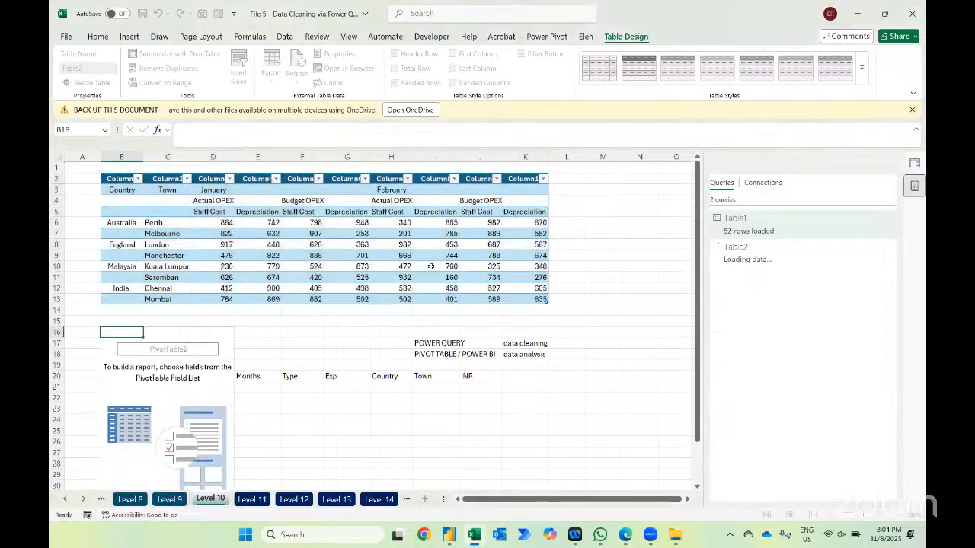
pyautogui.moveTo(256, 339); pyautogui.dragTo(584, 431)
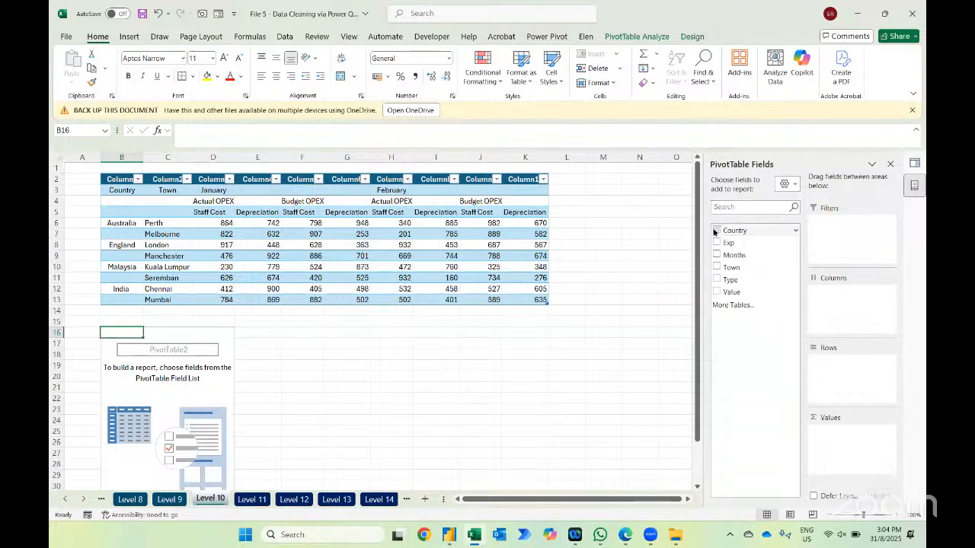
# - Build the PivotTable with Country as rows, the sum of Value as values and Type as the report filter
pyautogui.click(715, 231)
pyautogui.click(717, 293)
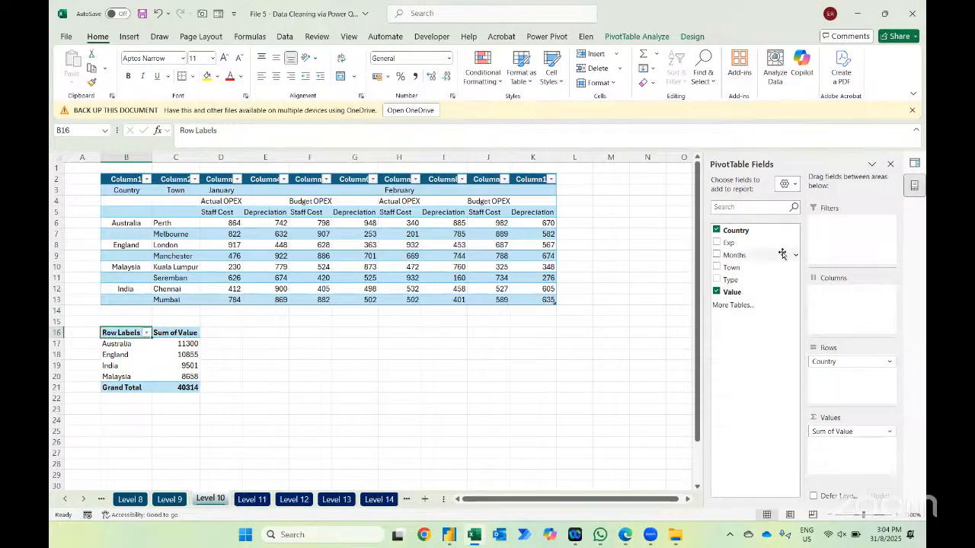
pyautogui.moveTo(731, 280); pyautogui.dragTo(835, 236)
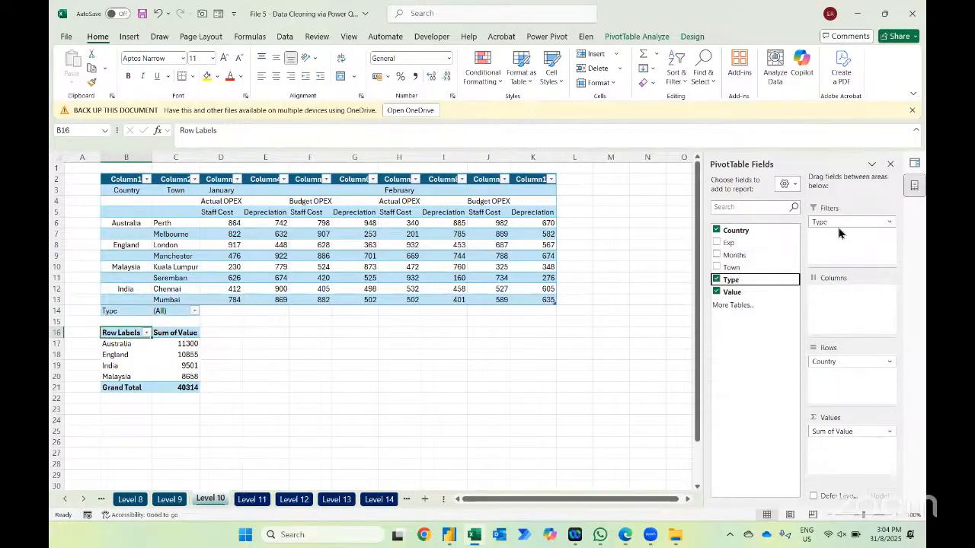
# - Filter the PivotTable's Type field to Actual OPEX
pyautogui.click(194, 311)
pyautogui.click(106, 349)
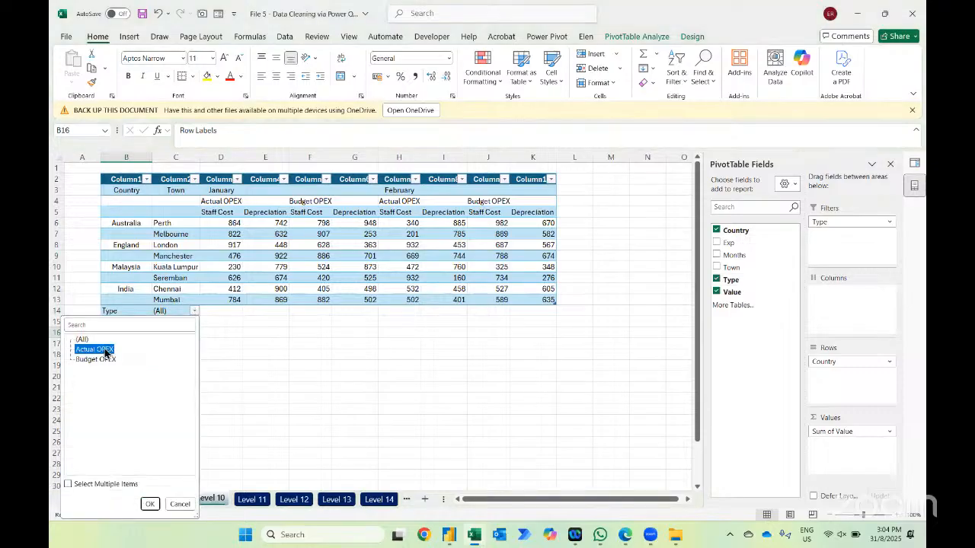
pyautogui.click(150, 504)
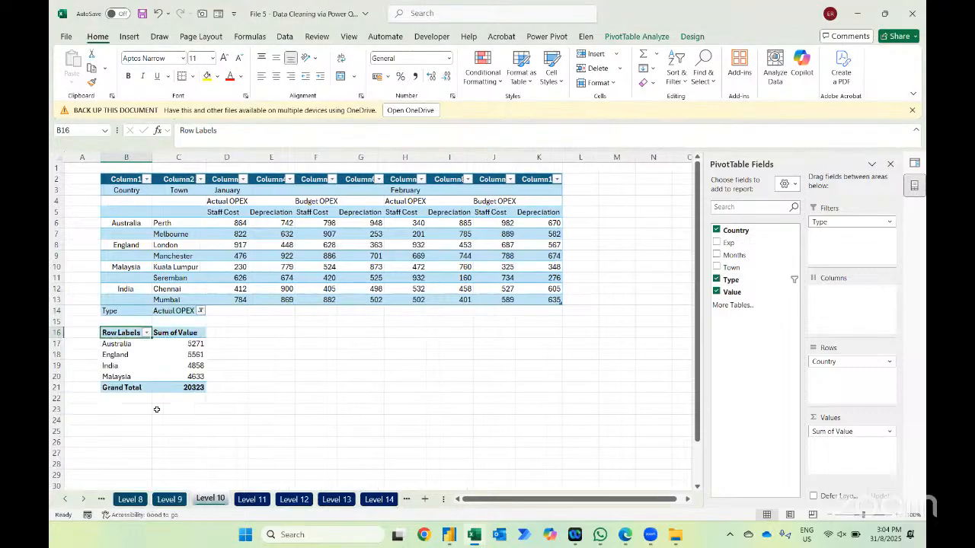
# - Sort the countries in the PivotTable by Sum of Value from largest to smallest
pyautogui.click(184, 344)
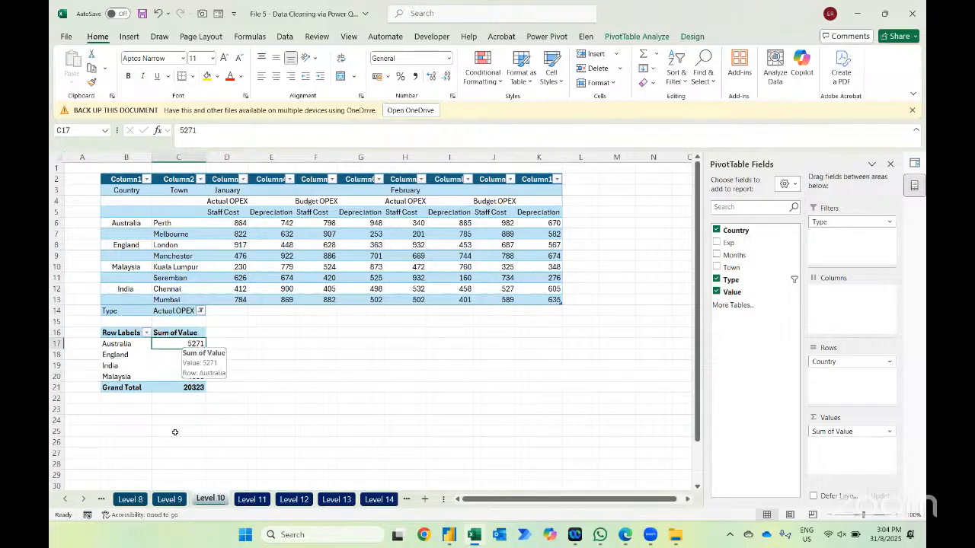
pyautogui.rightClick(195, 344)
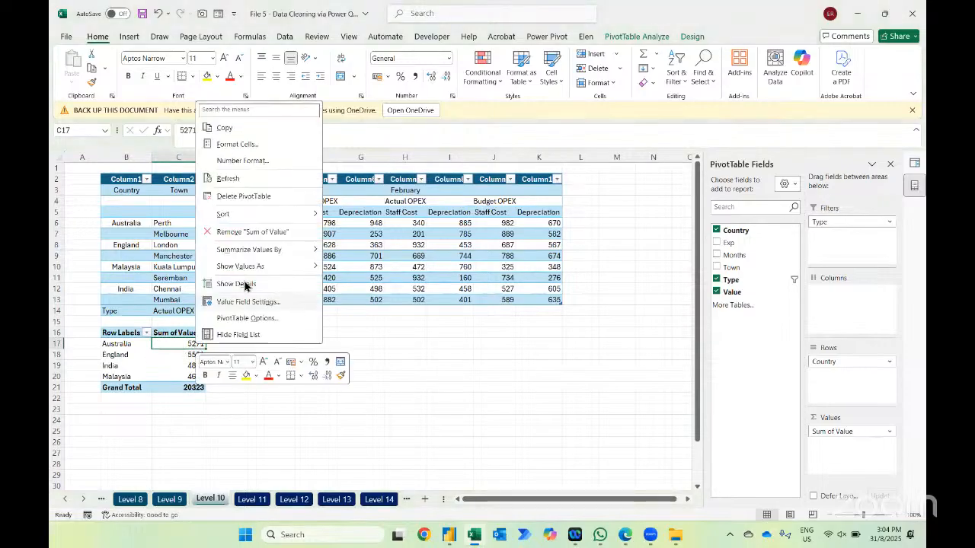
pyautogui.moveTo(244, 214)
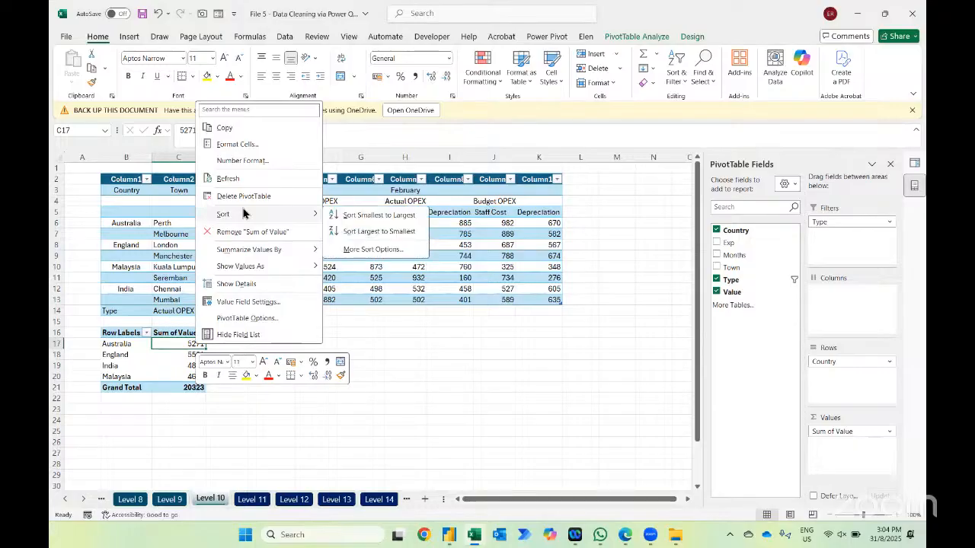
pyautogui.click(367, 231)
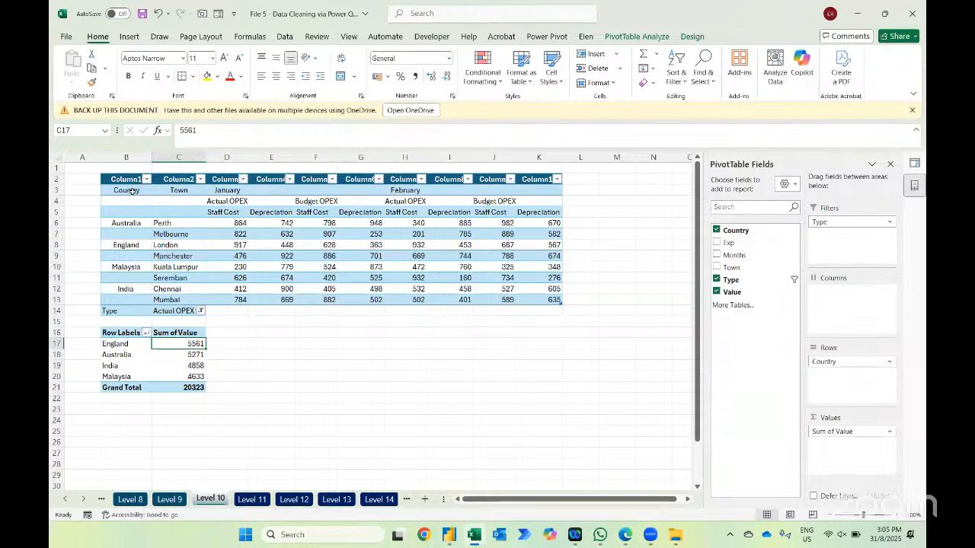
# - Replace Country with Town as the row field of the PivotTable
pyautogui.moveTo(128, 190); pyautogui.dragTo(536, 297)
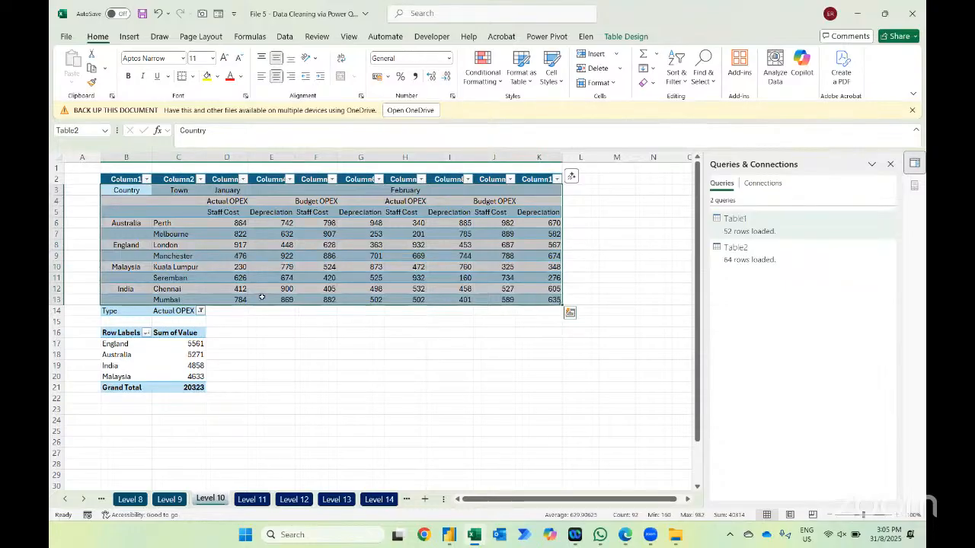
pyautogui.click(185, 344)
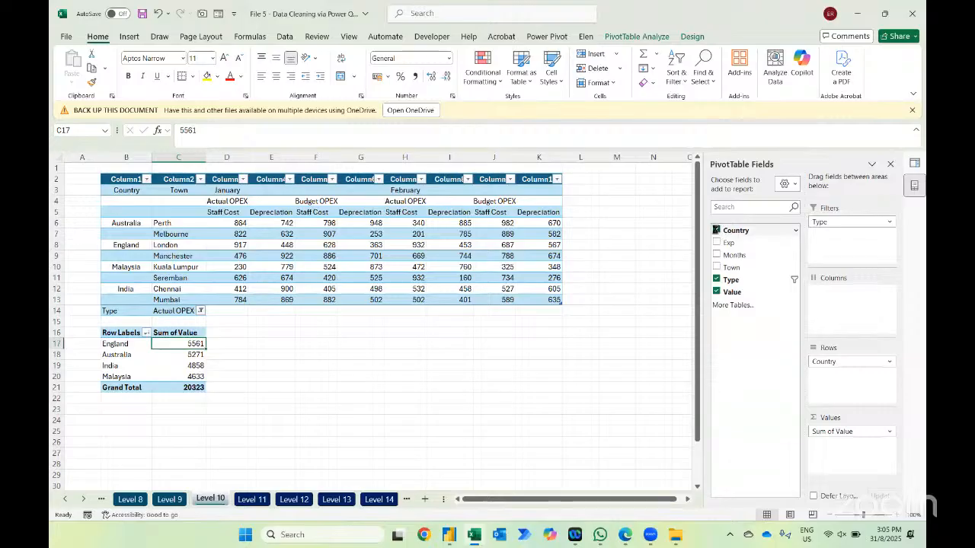
pyautogui.click(716, 230)
pyautogui.moveTo(731, 267); pyautogui.dragTo(842, 365)
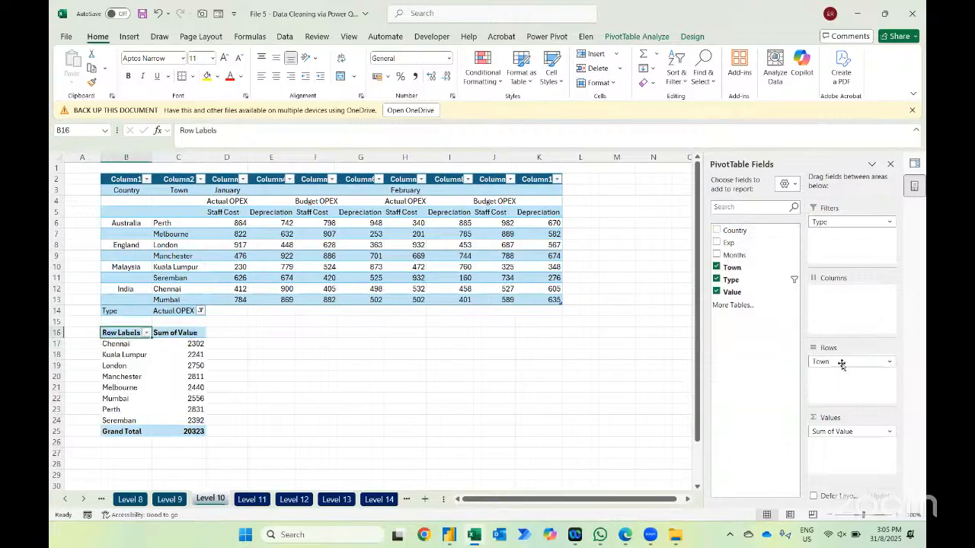
# - Sort the towns in the PivotTable by Sum of Value from largest to smallest
pyautogui.click(192, 347)
pyautogui.rightClick(190, 349)
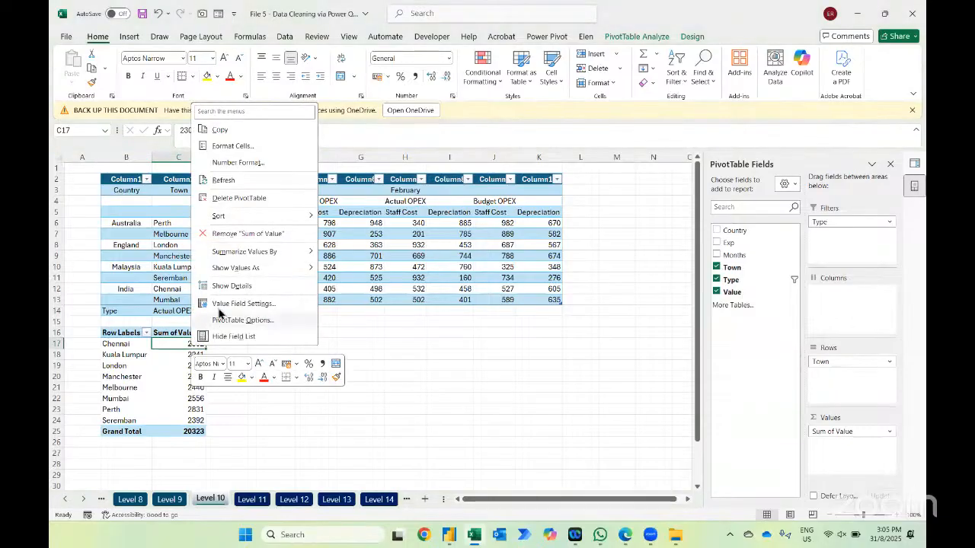
pyautogui.moveTo(301, 217)
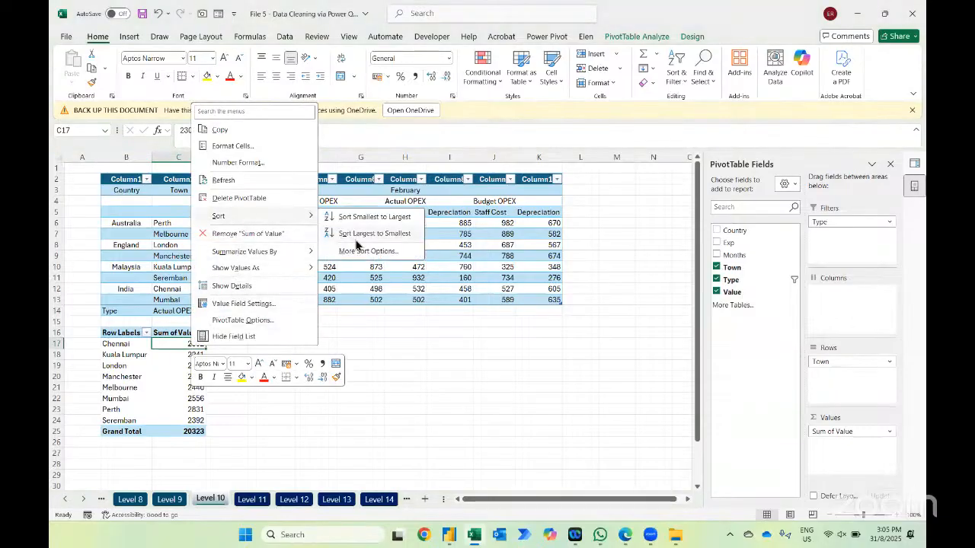
pyautogui.click(358, 233)
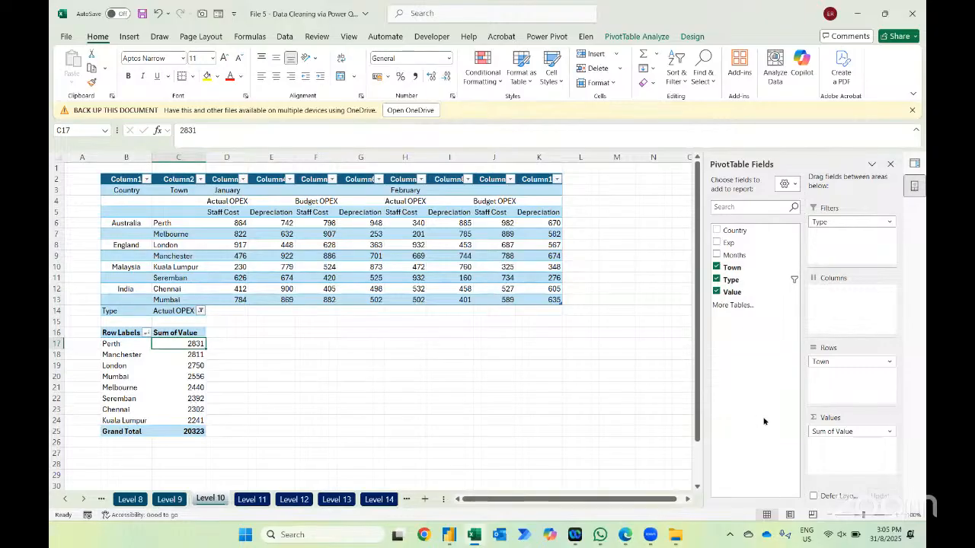
# - Add the Value field a second time to the PivotTable's values and show it as a percentage of the grand total
pyautogui.moveTo(735, 294); pyautogui.dragTo(858, 456)
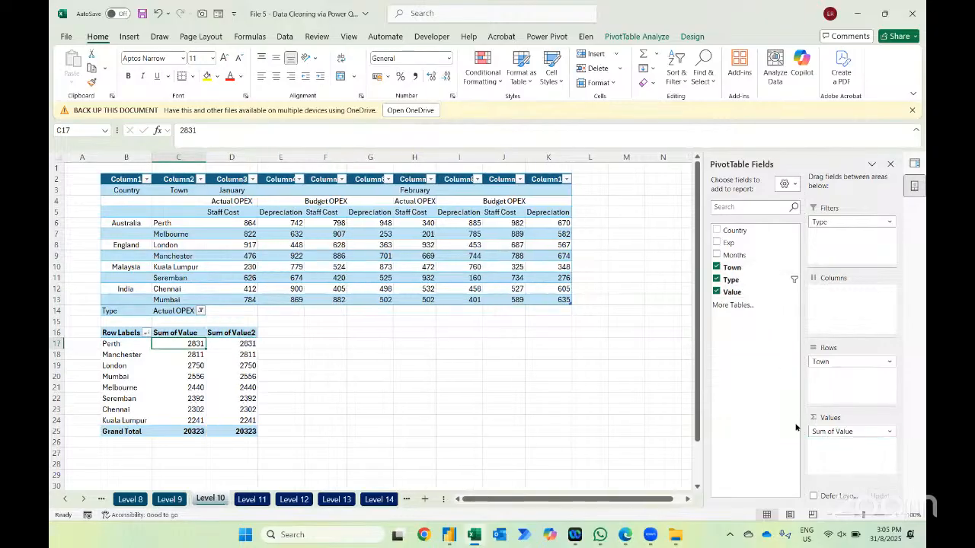
pyautogui.rightClick(241, 344)
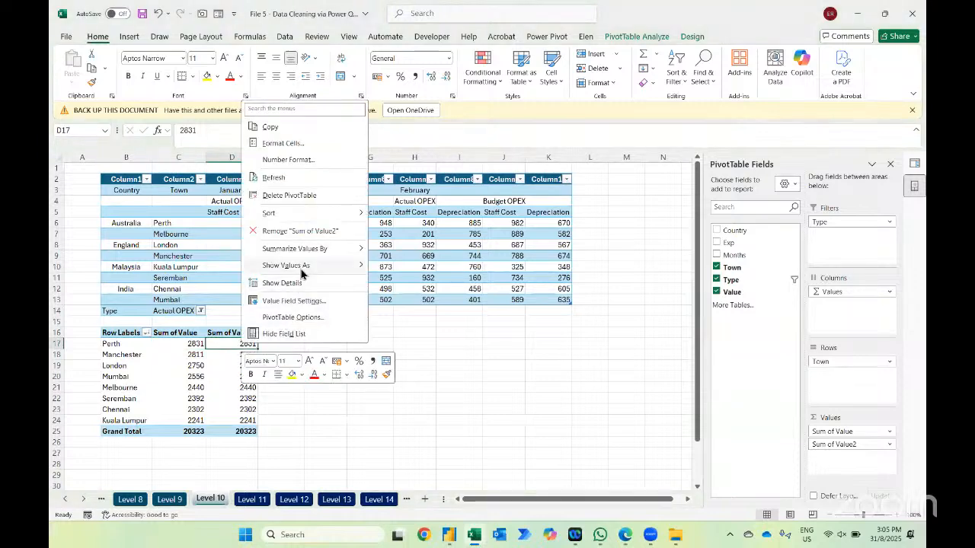
pyautogui.moveTo(312, 265)
pyautogui.click(413, 280)
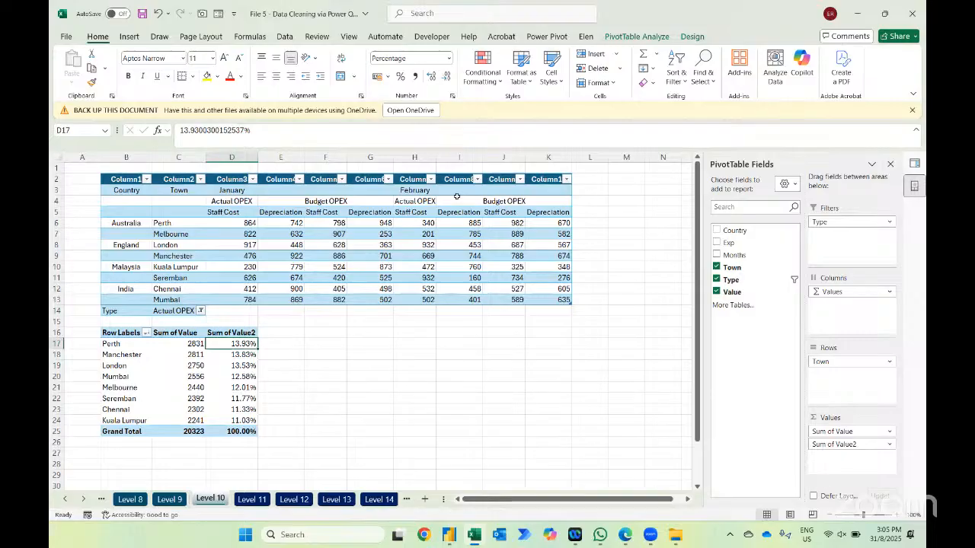
# - Insert slicers for the Months and Exp fields of the PivotTable
pyautogui.click(632, 36)
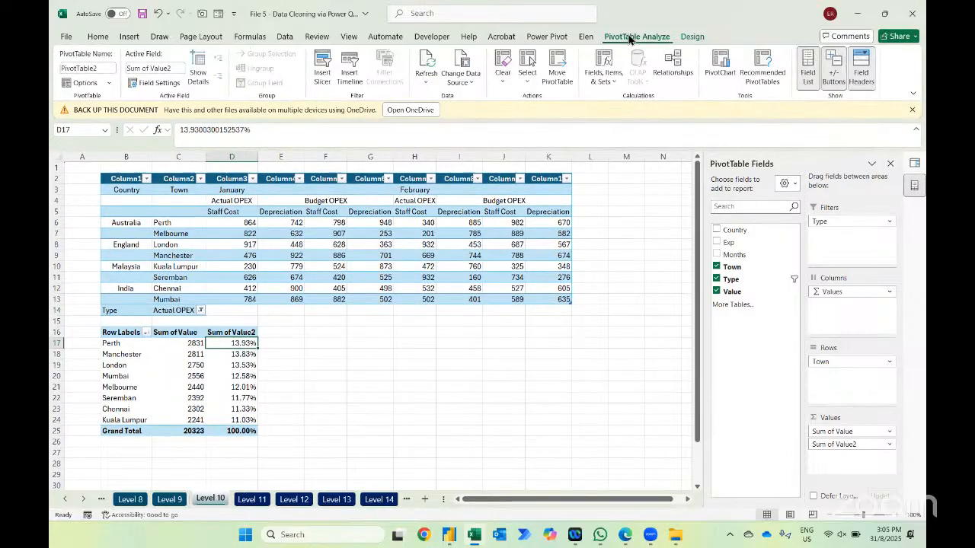
pyautogui.click(328, 76)
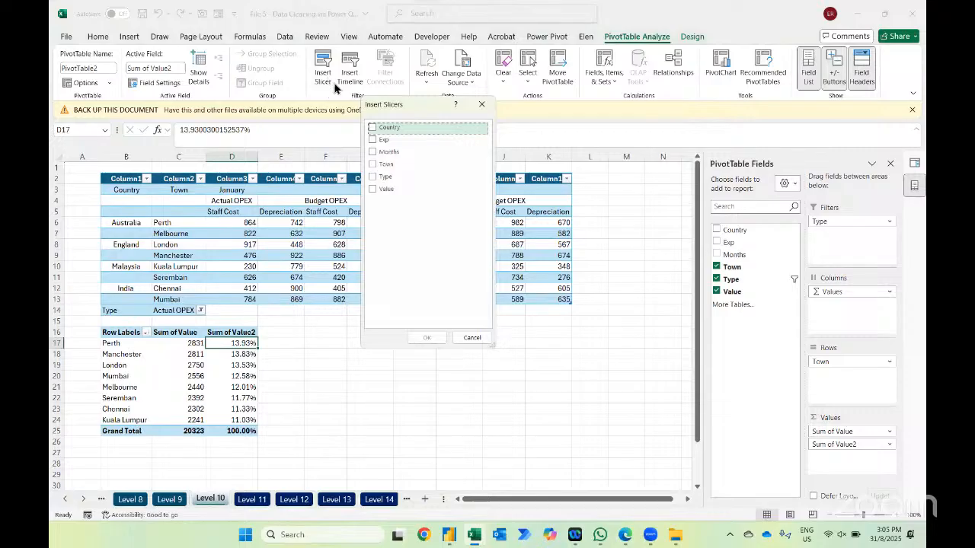
pyautogui.click(373, 152)
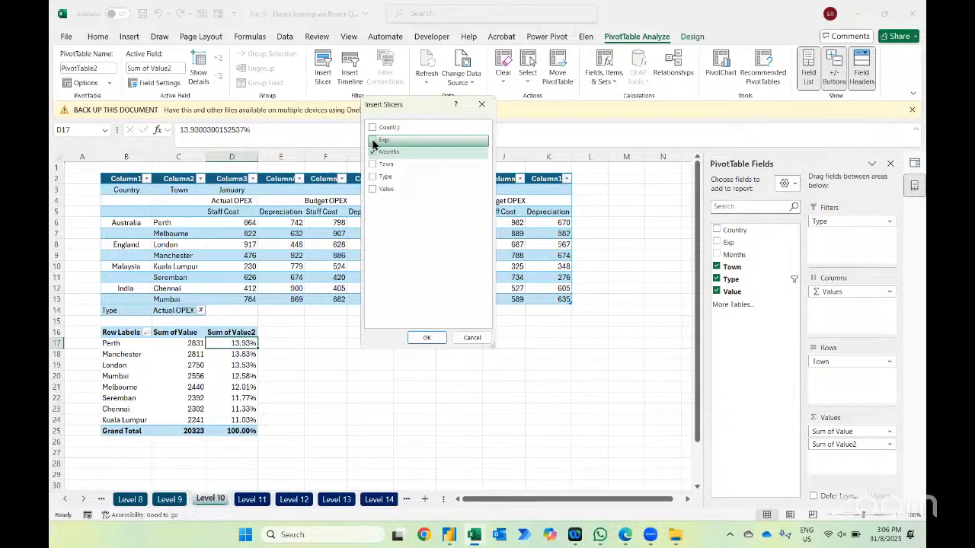
pyautogui.click(372, 140)
pyautogui.click(427, 338)
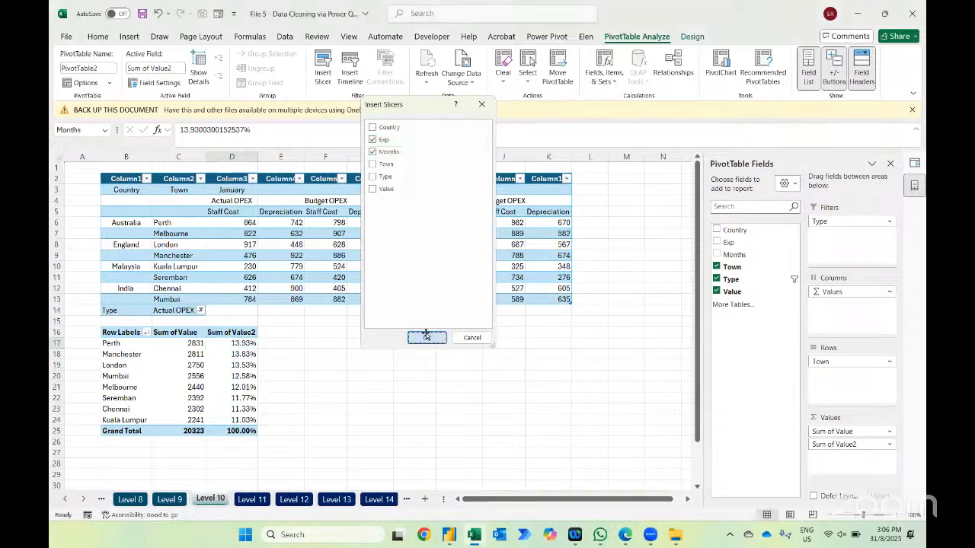
# - Move the Months slicer beside the Exp slicer and filter the PivotTable to Staff Cost, first for January and finally for February
pyautogui.moveTo(383, 276); pyautogui.dragTo(489, 246)
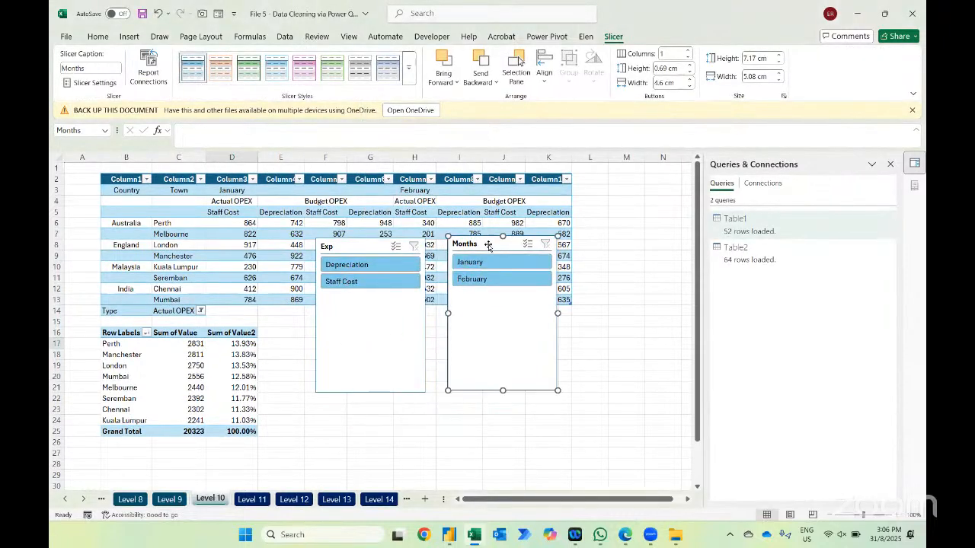
pyautogui.click(480, 263)
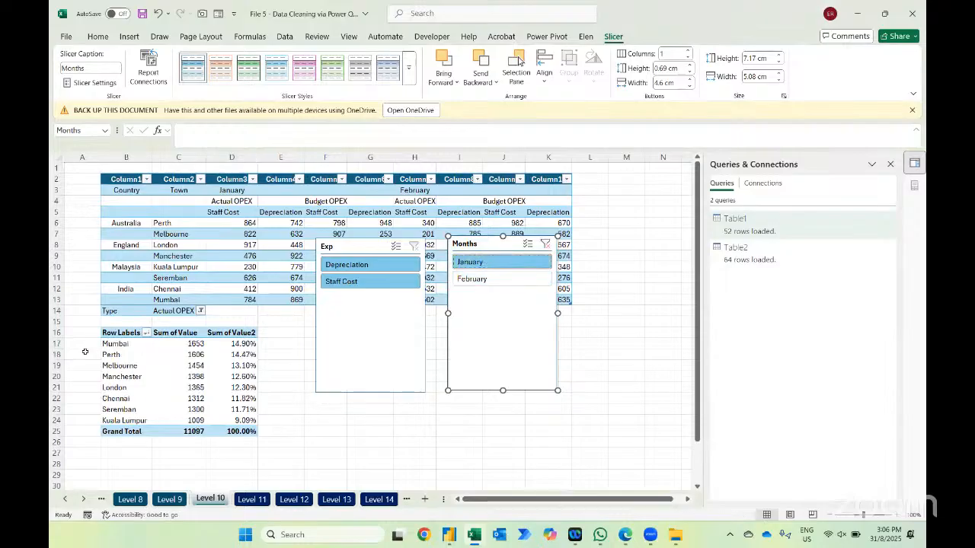
pyautogui.click(336, 283)
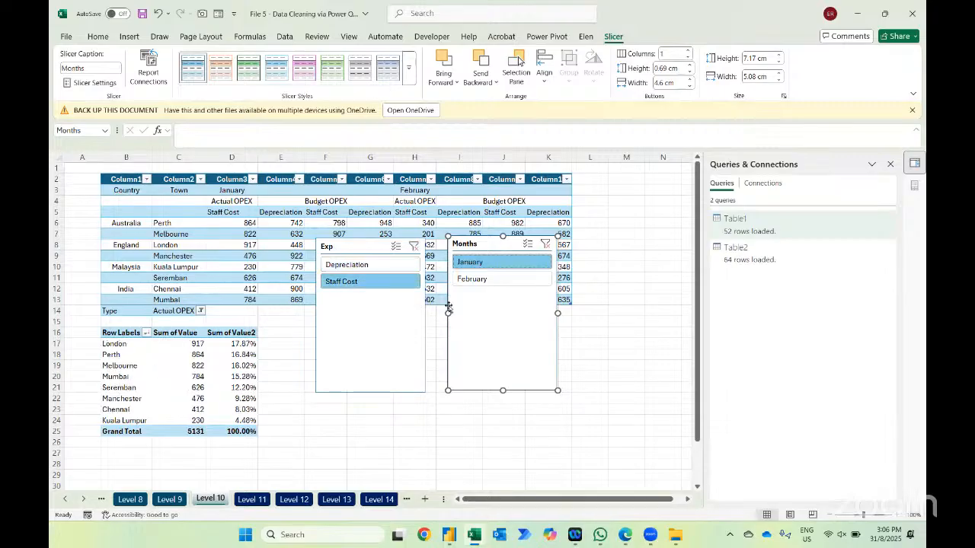
pyautogui.click(474, 280)
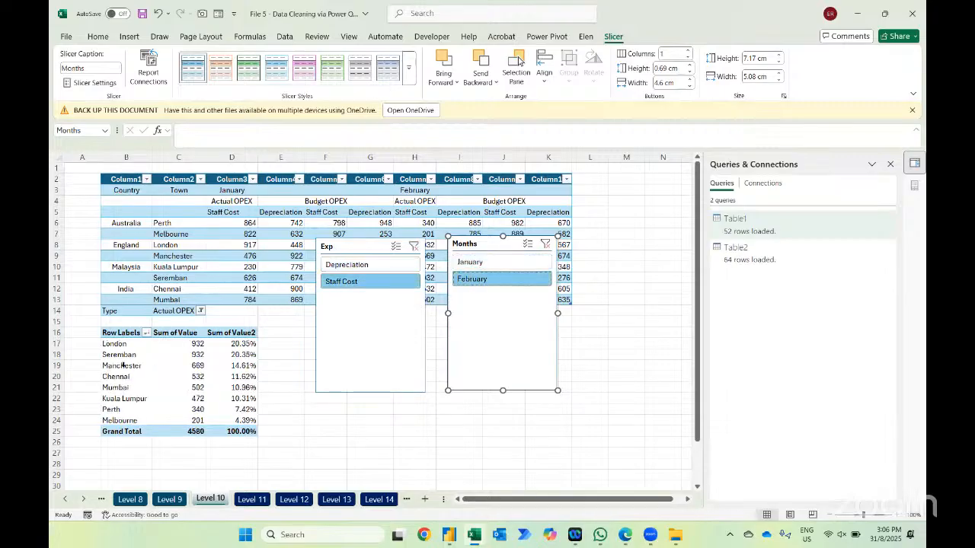
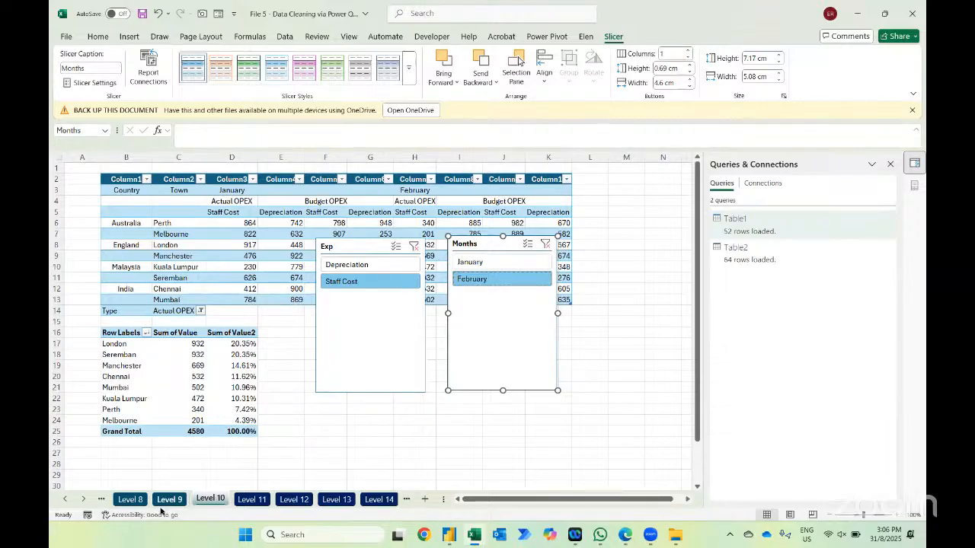
# - Load the bank data range on the Level 5 sheet into Power Query as a table with headers
pyautogui.click(163, 504)
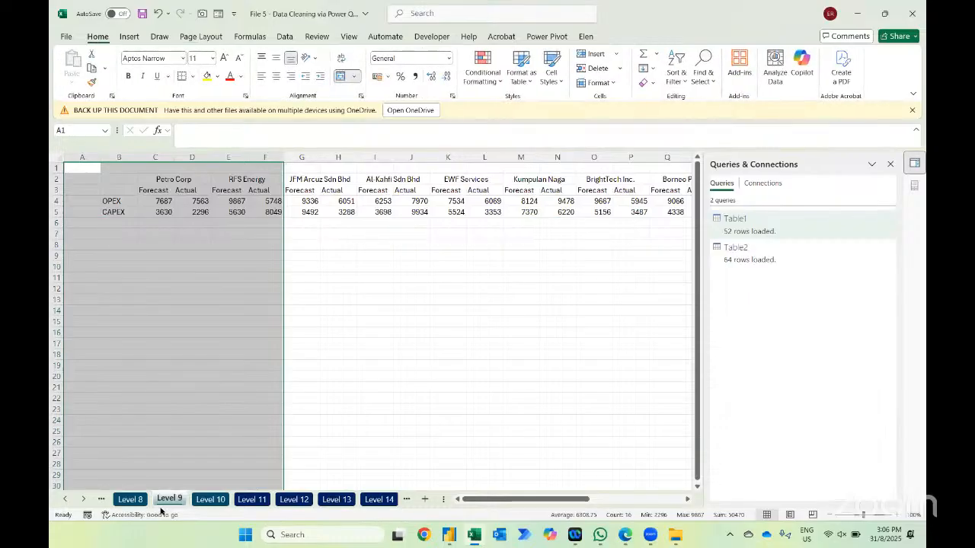
pyautogui.hotkey('ctrl', 'pageup')
pyautogui.hotkey('ctrl', 'pageup')
pyautogui.hotkey('ctrl', 'pageup')
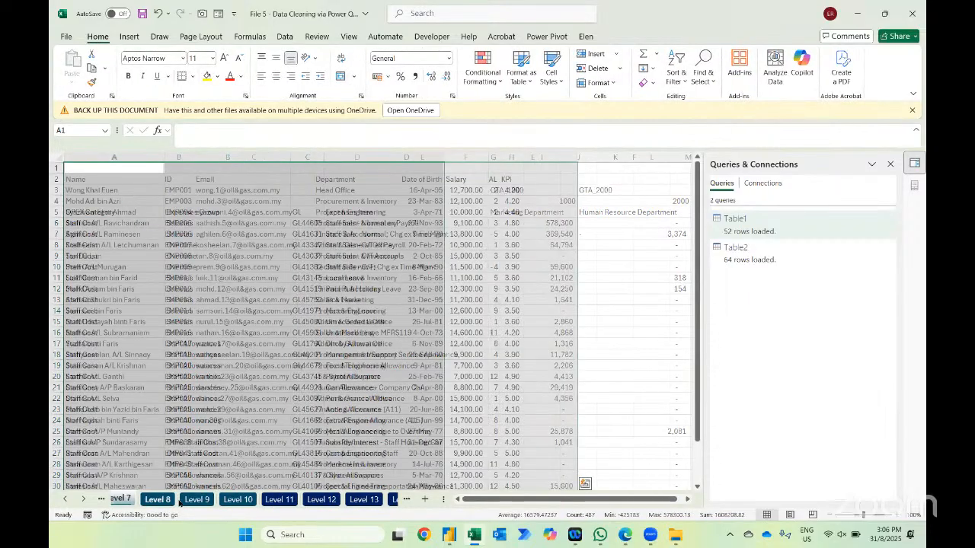
pyautogui.hotkey('ctrl', 'pageup')
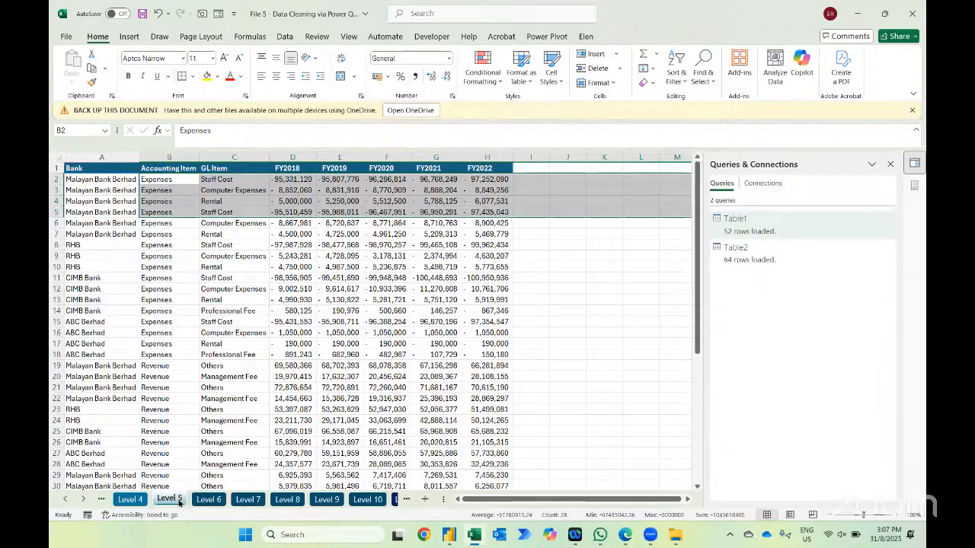
pyautogui.click(242, 223)
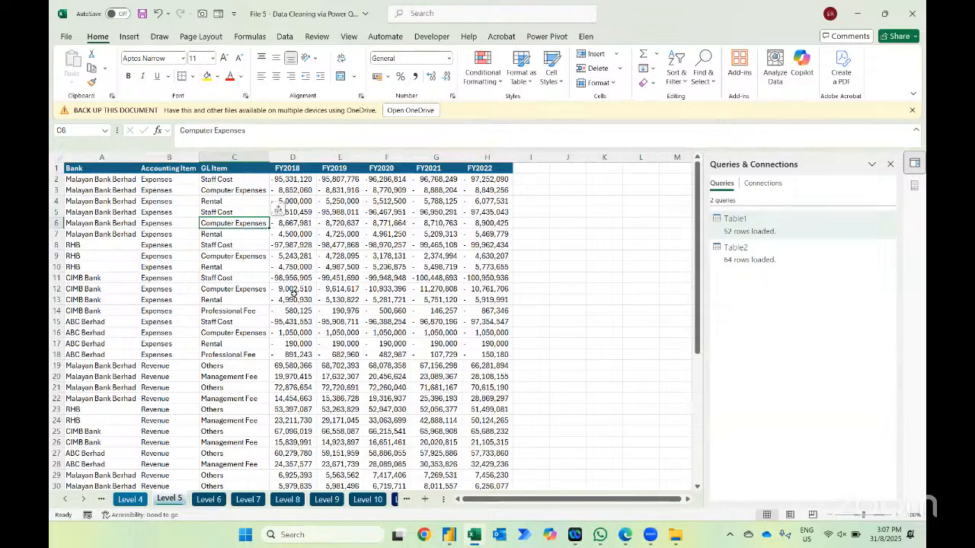
pyautogui.hotkey('ctrl', 'a')
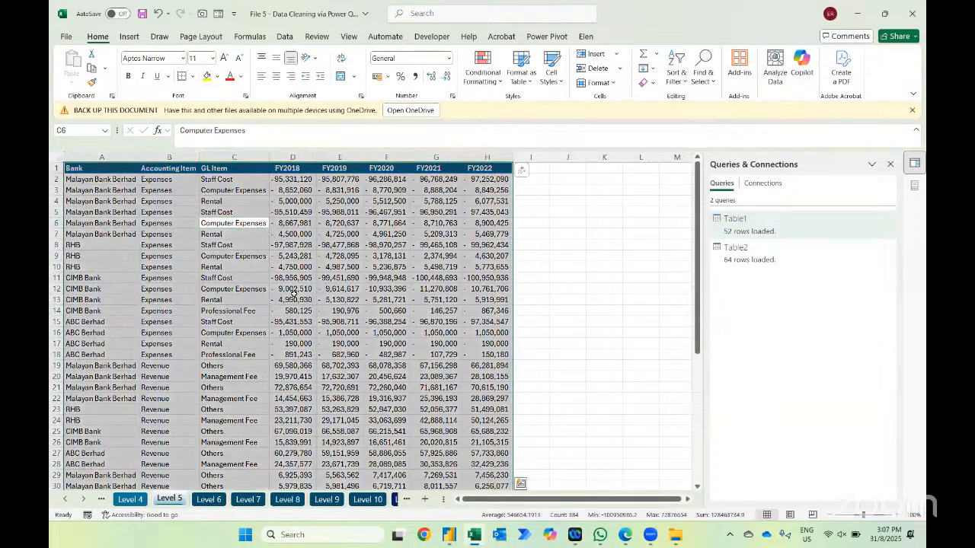
pyautogui.click(285, 40)
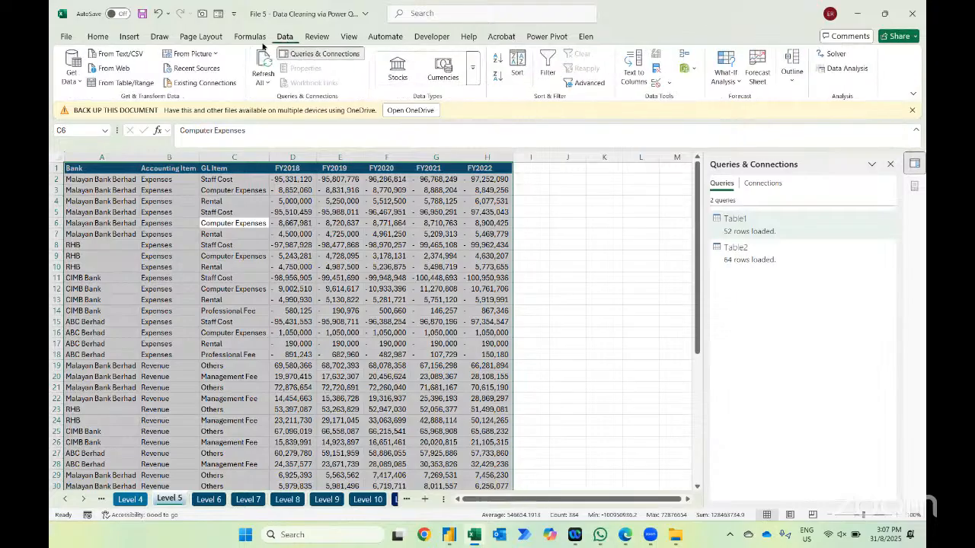
pyautogui.click(115, 83)
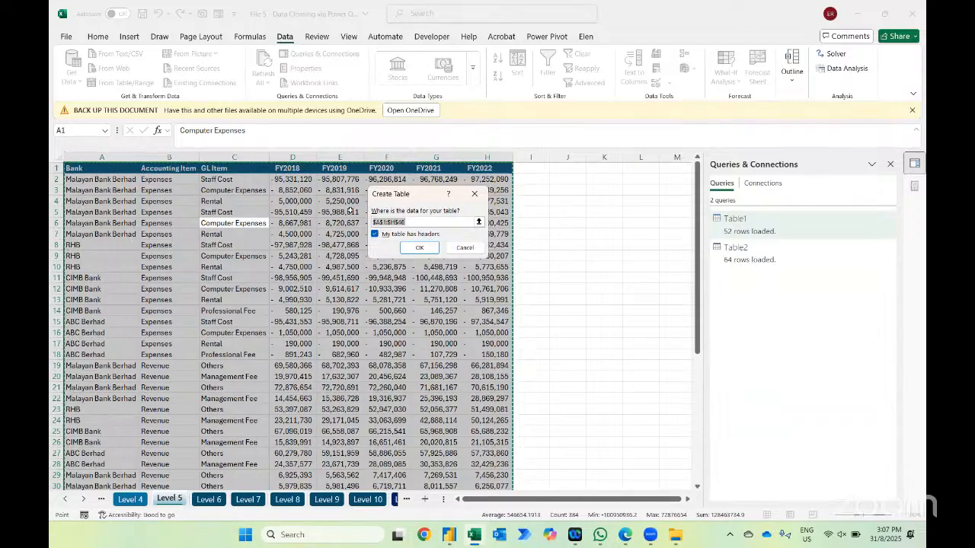
pyautogui.click(431, 248)
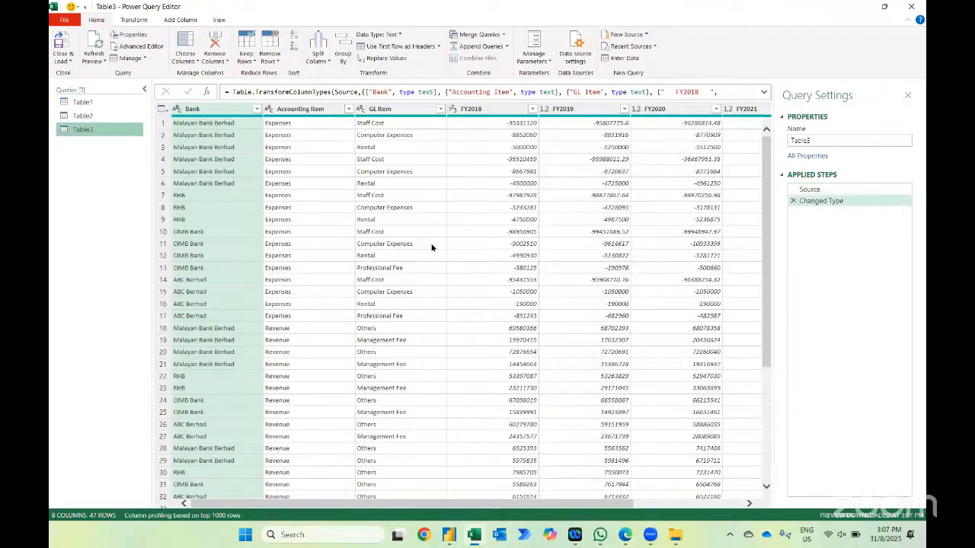
# - Unpivot the FY2018 to FY2022 columns of the bank data into attribute and value columns
pyautogui.click(493, 109)
pyautogui.hscroll(3, 542, 208)
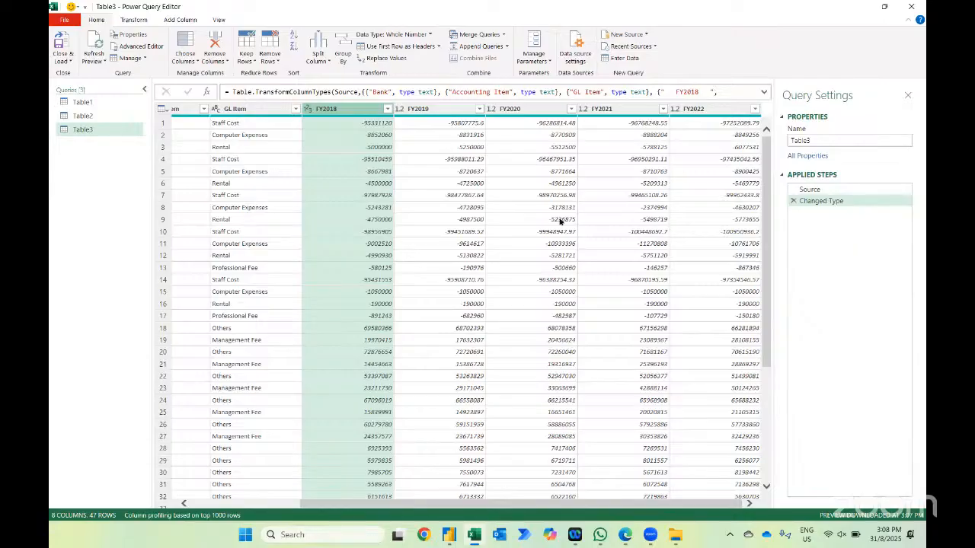
pyautogui.keyDown('shift'); pyautogui.click(701, 110); pyautogui.keyUp('shift')
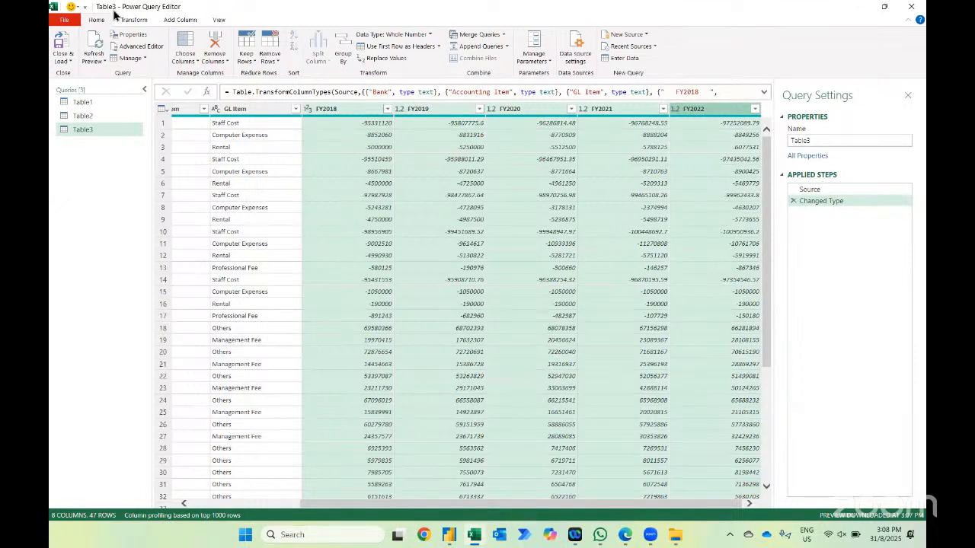
pyautogui.click(134, 21)
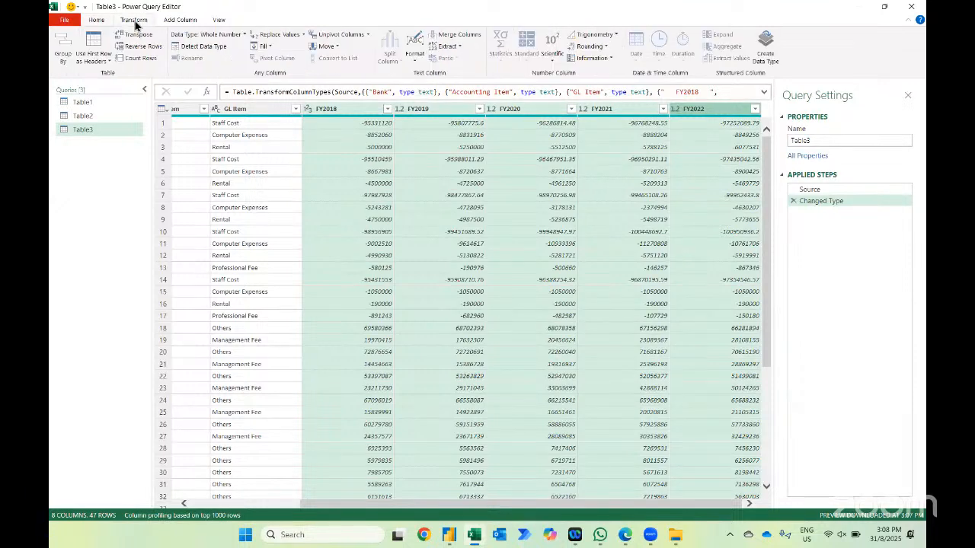
pyautogui.click(331, 36)
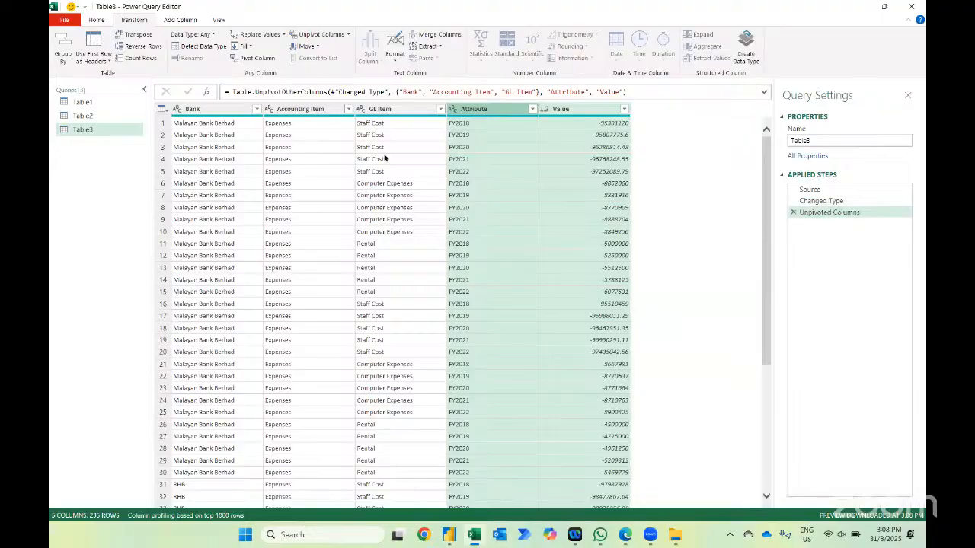
# - Compare the query's Changed Type and Unpivoted Columns steps, and load the unpivoted table to a new worksheet
pyautogui.click(819, 201)
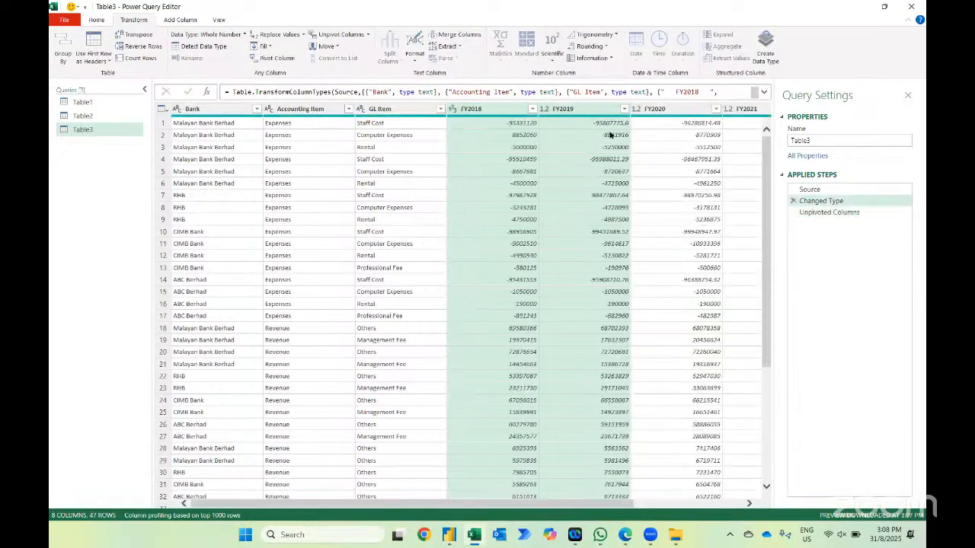
pyautogui.click(829, 212)
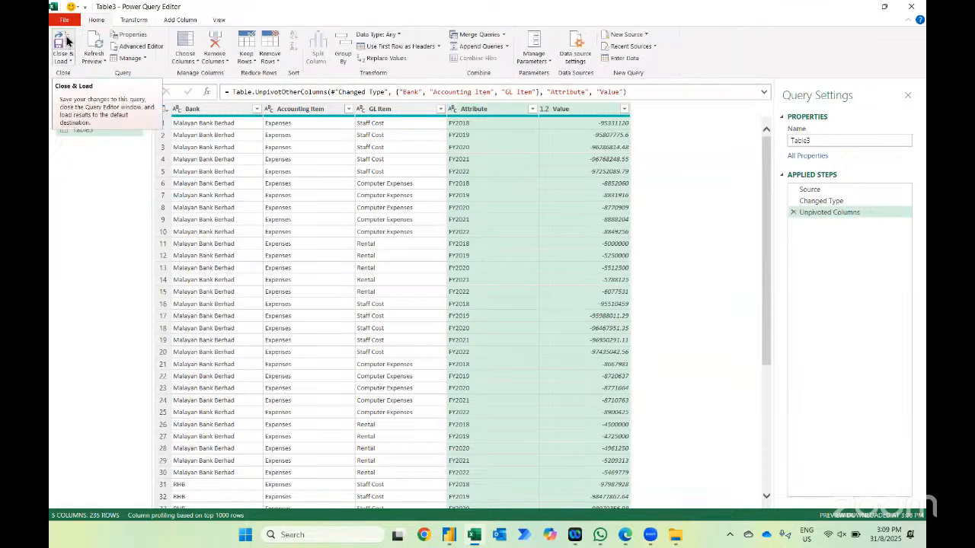
pyautogui.click(66, 41)
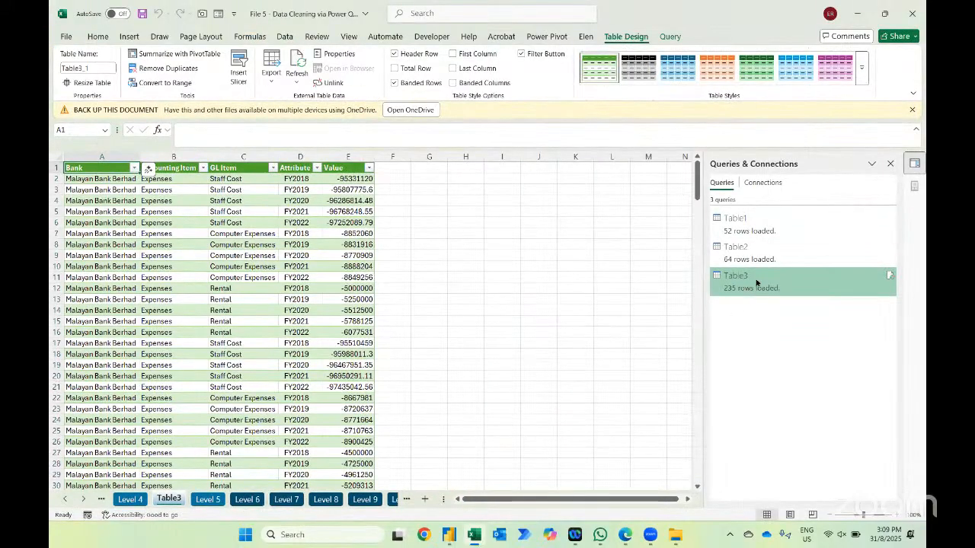
pyautogui.moveTo(762, 281)
# - Look through the remaining level sheets up to Level 14, examining how their raw data is laid out
pyautogui.hotkey('ctrl', 'pagedown')
pyautogui.hotkey('ctrl', 'pagedown')
pyautogui.hotkey('ctrl', 'pagedown')
pyautogui.hotkey('ctrl', 'pagedown')
pyautogui.hotkey('ctrl', 'pagedown')
pyautogui.hotkey('ctrl', 'pagedown')
pyautogui.hotkey('ctrl', 'pagedown')
pyautogui.hotkey('ctrl', 'pagedown')
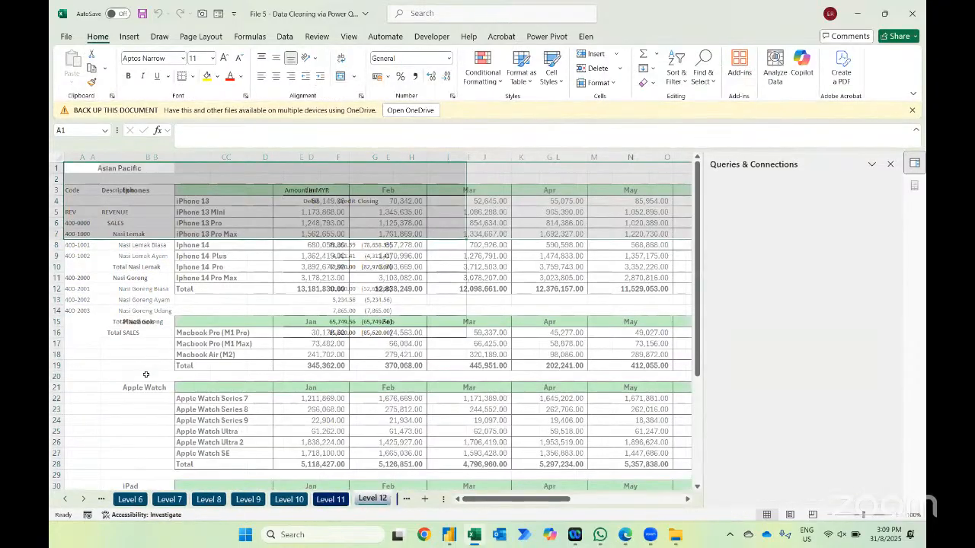
pyautogui.hotkey('ctrl', 'pagedown')
pyautogui.hotkey('ctrl', 'pagedown')
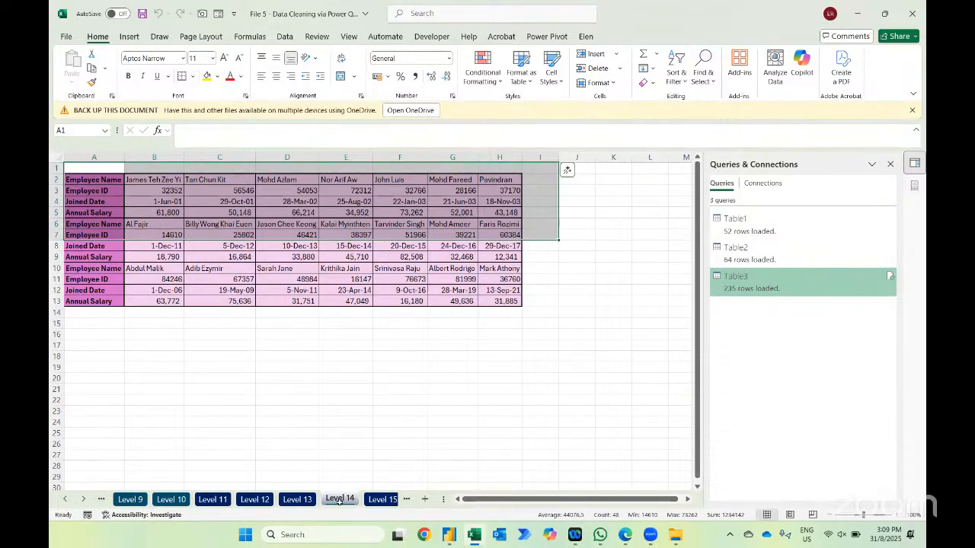
# - Examine the repeating field labels in column A of the Level 14 sheet, from Employee Name to Annual Salary
pyautogui.click(75, 180)
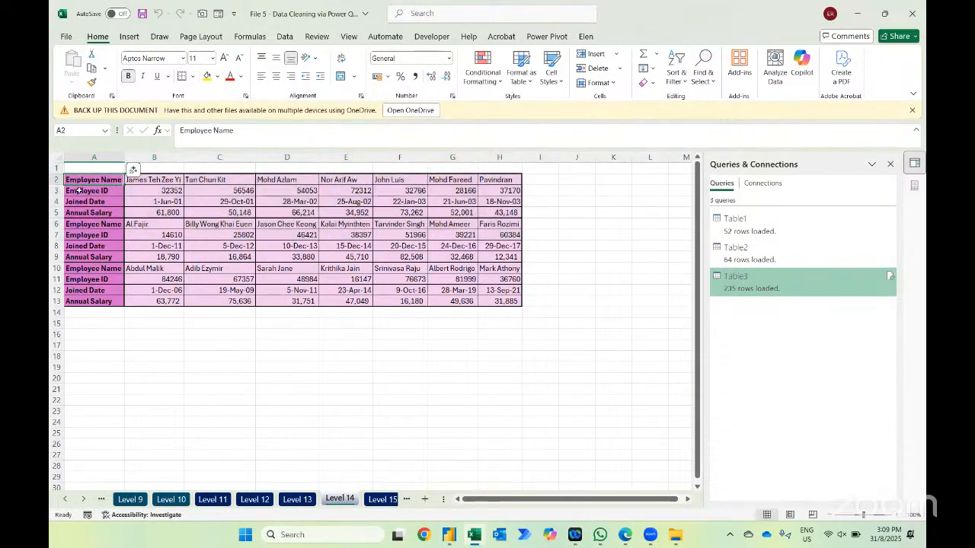
pyautogui.click(80, 190)
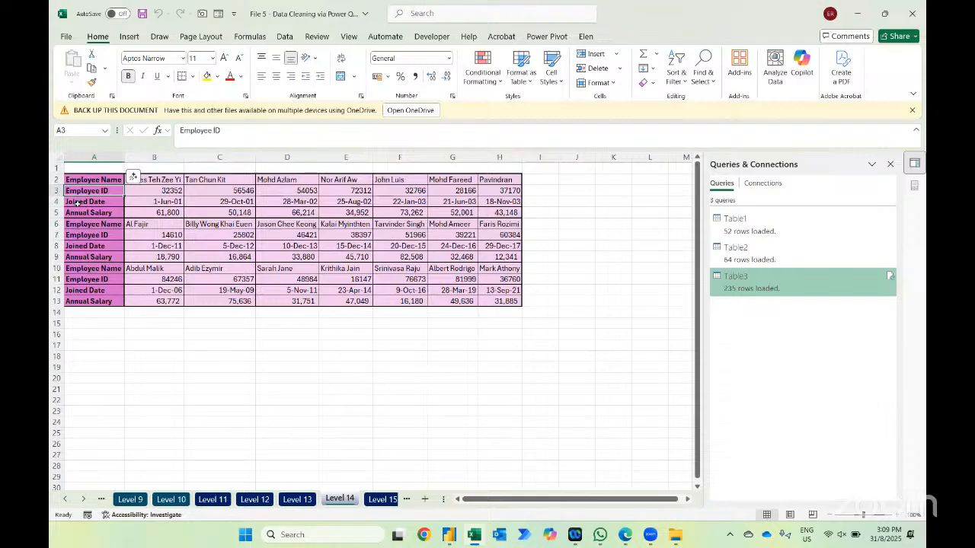
pyautogui.click(78, 203)
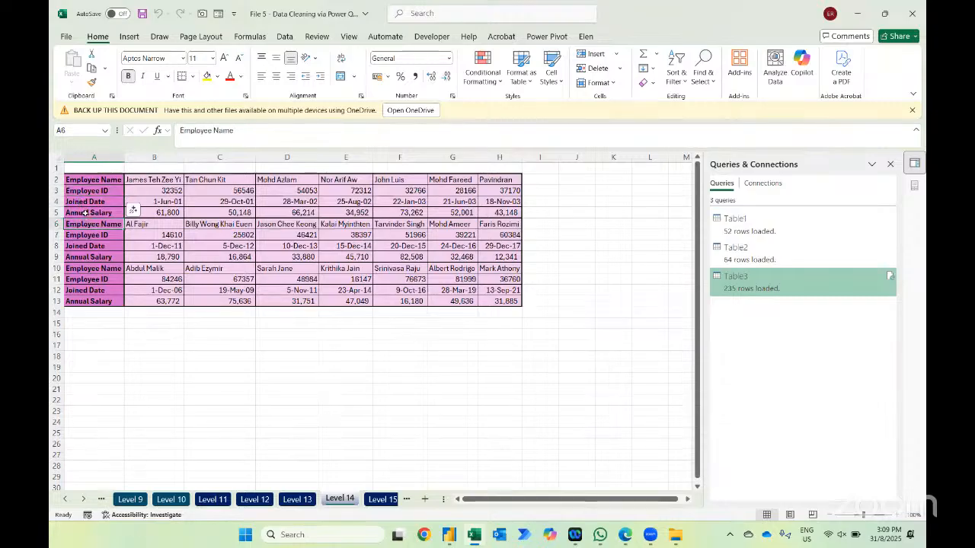
pyautogui.click(86, 213)
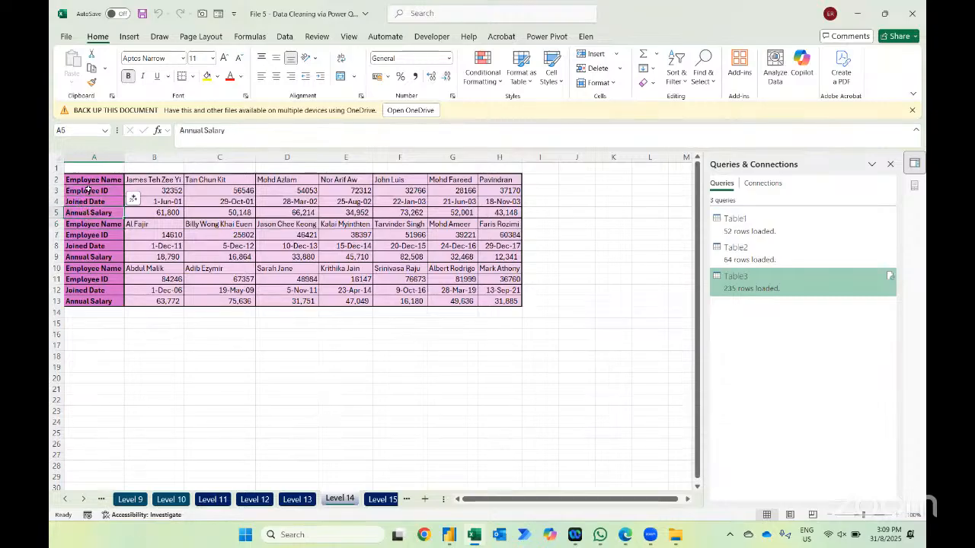
pyautogui.moveTo(90, 180); pyautogui.dragTo(93, 307)
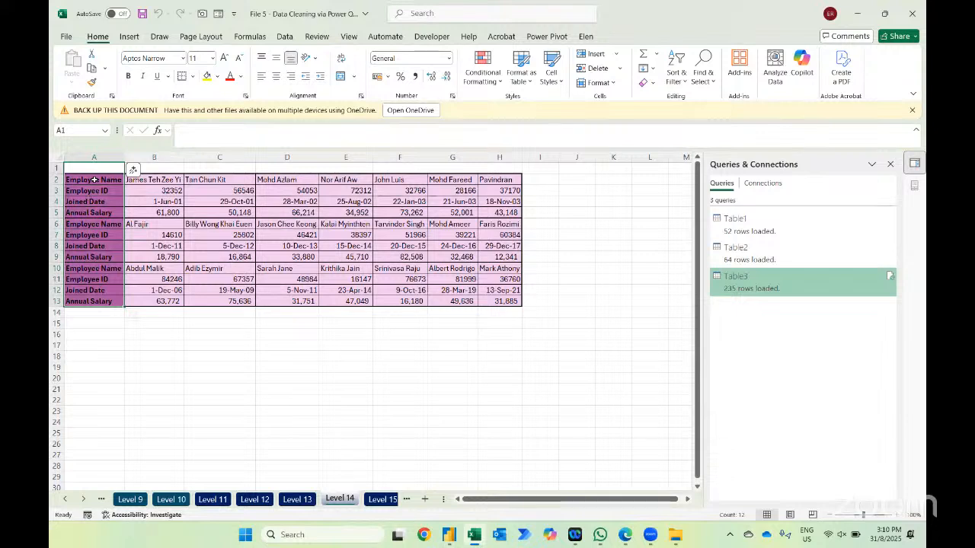
pyautogui.moveTo(93, 180); pyautogui.dragTo(95, 208)
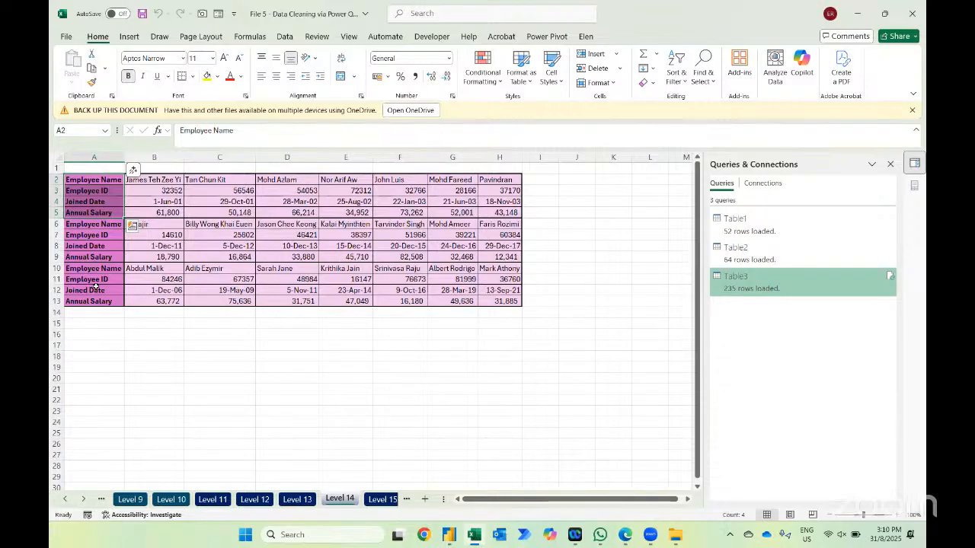
# - Load the employee data range A2:H13 into Power Query as a table without headers
pyautogui.click(232, 246)
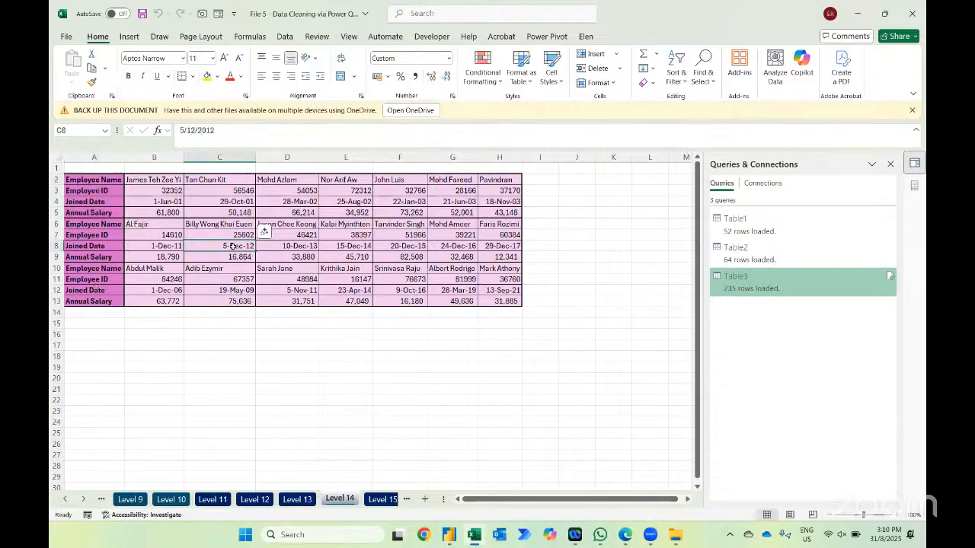
pyautogui.hotkey('ctrl', 'a')
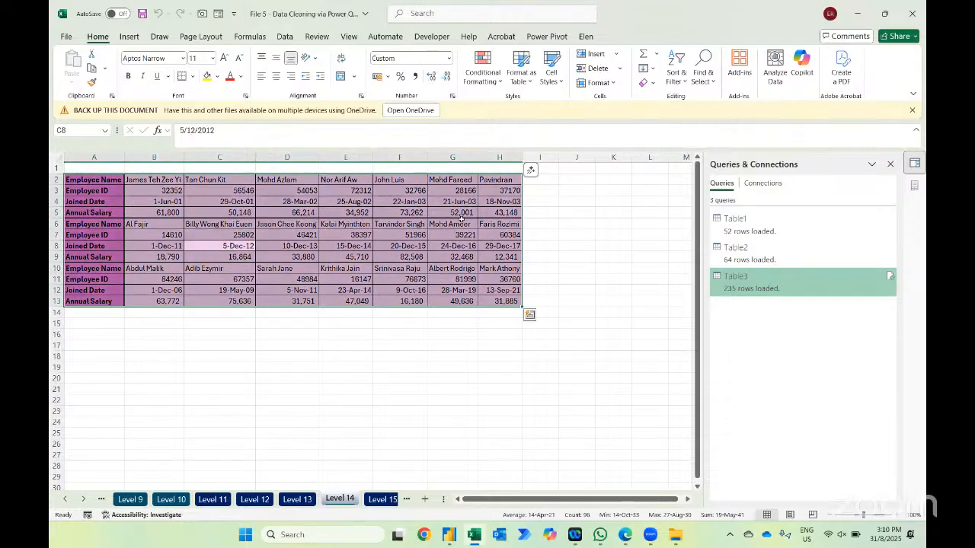
pyautogui.click(284, 36)
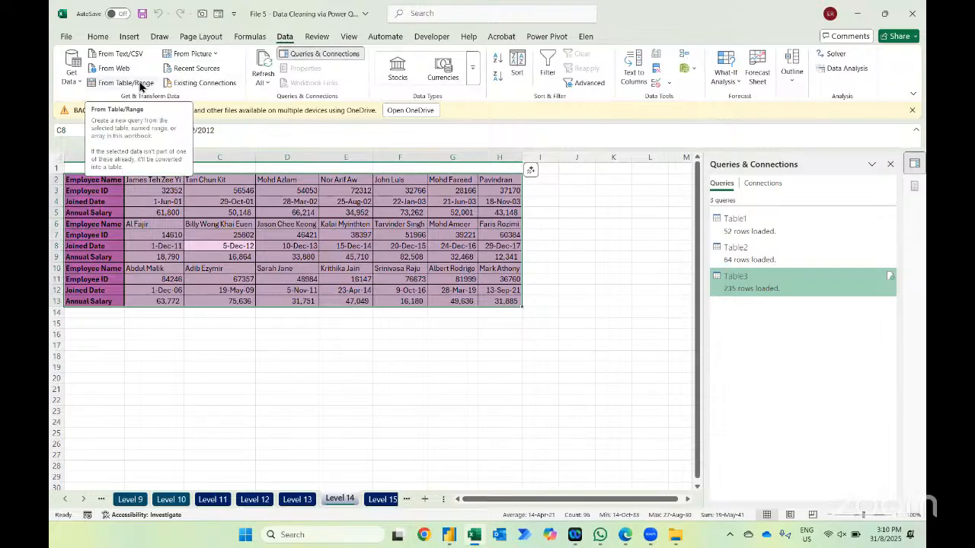
pyautogui.click(140, 86)
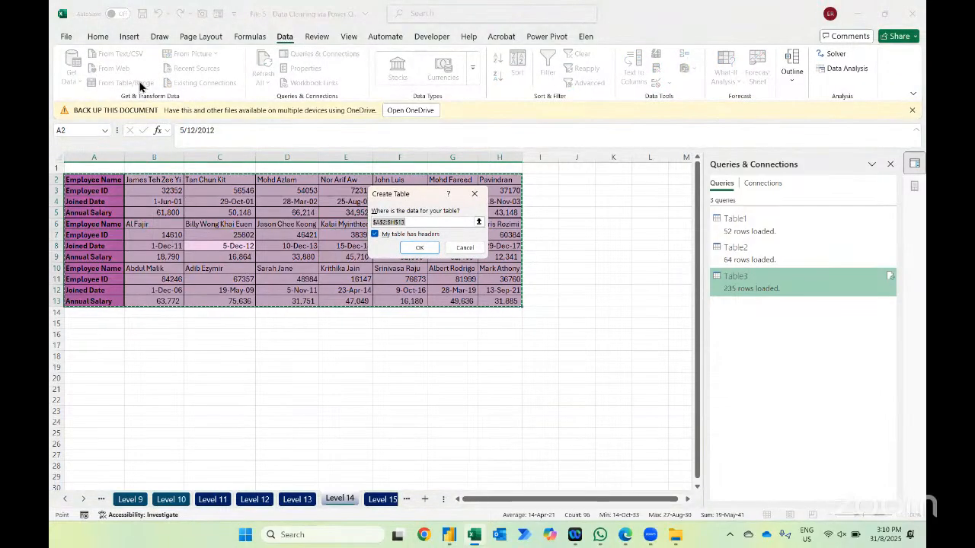
pyautogui.click(374, 235)
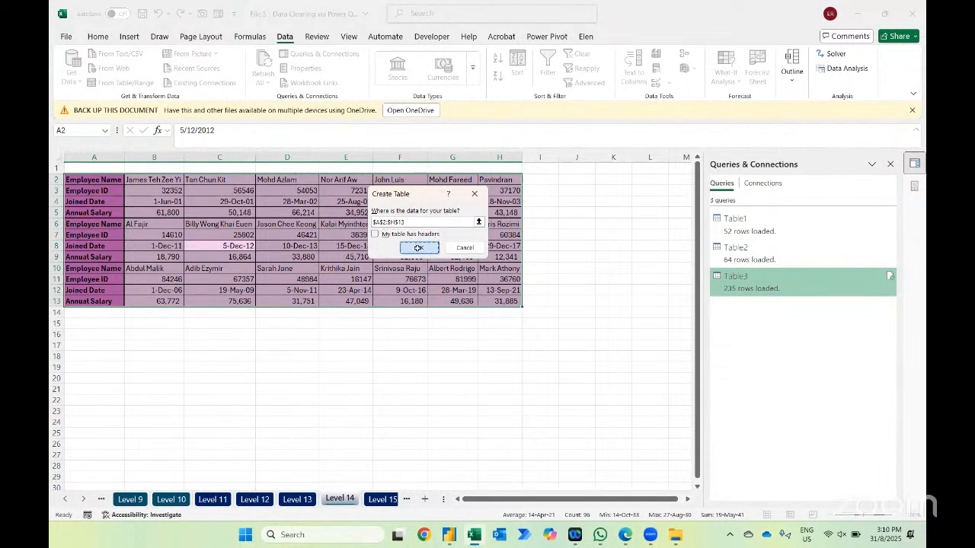
pyautogui.click(418, 248)
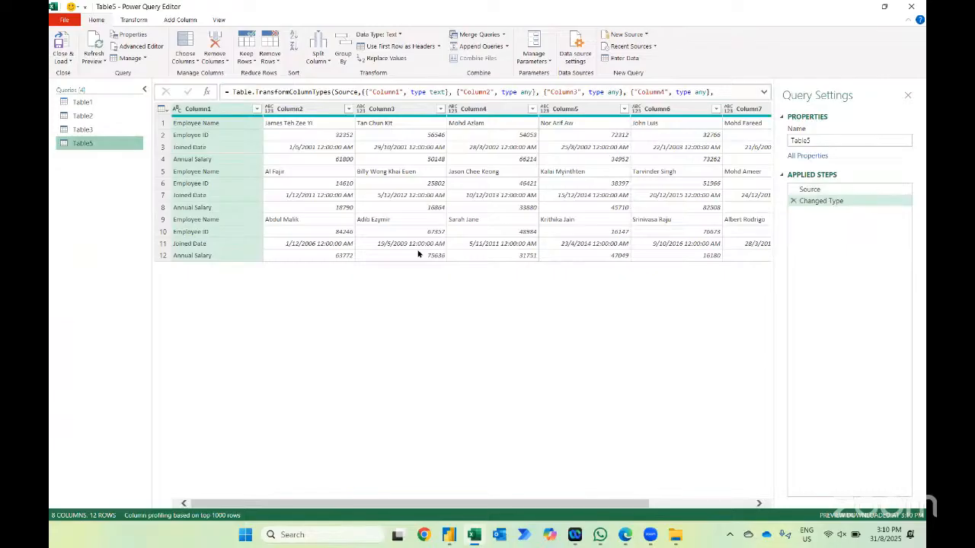
# - Transpose the table, compare it with the preceding applied step, and promote the first row to headers
pyautogui.click(136, 21)
pyautogui.click(137, 36)
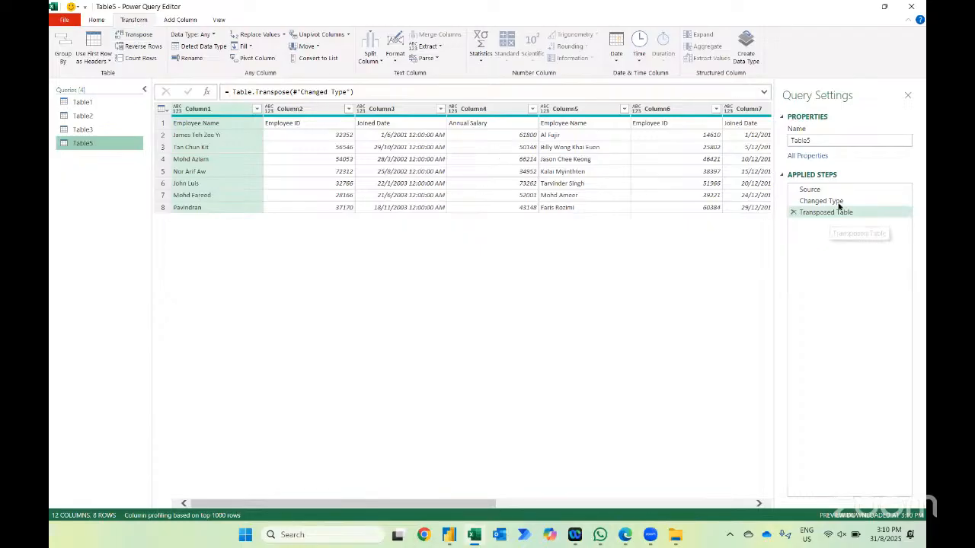
pyautogui.click(794, 202)
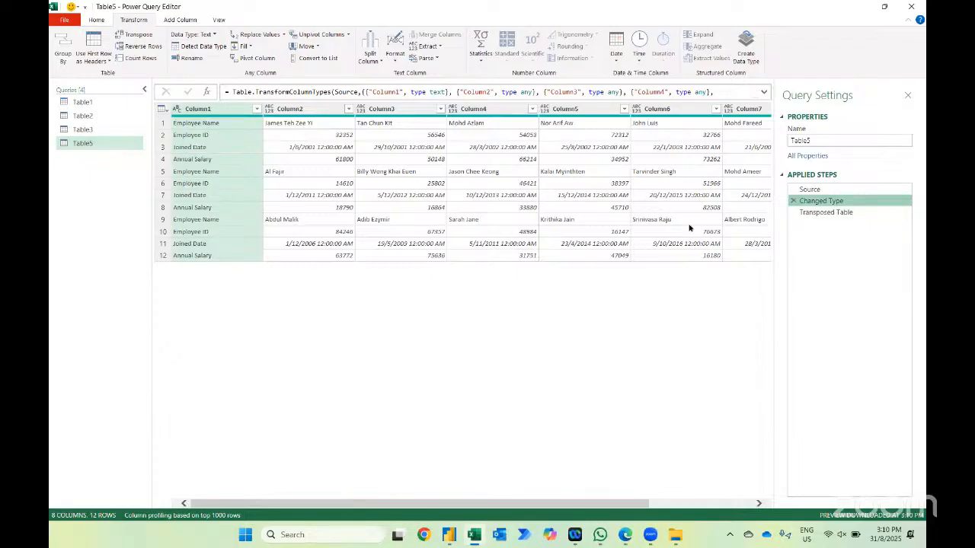
pyautogui.click(858, 211)
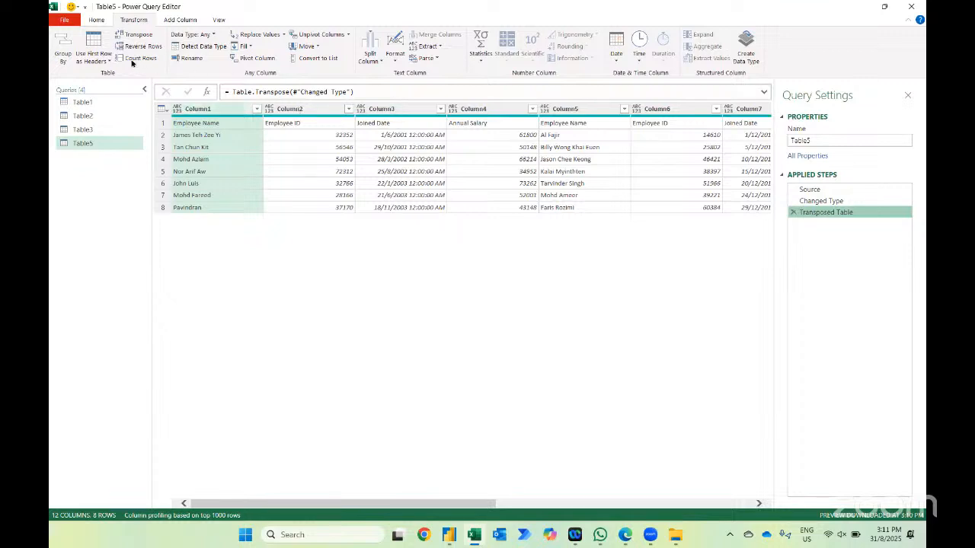
pyautogui.click(91, 40)
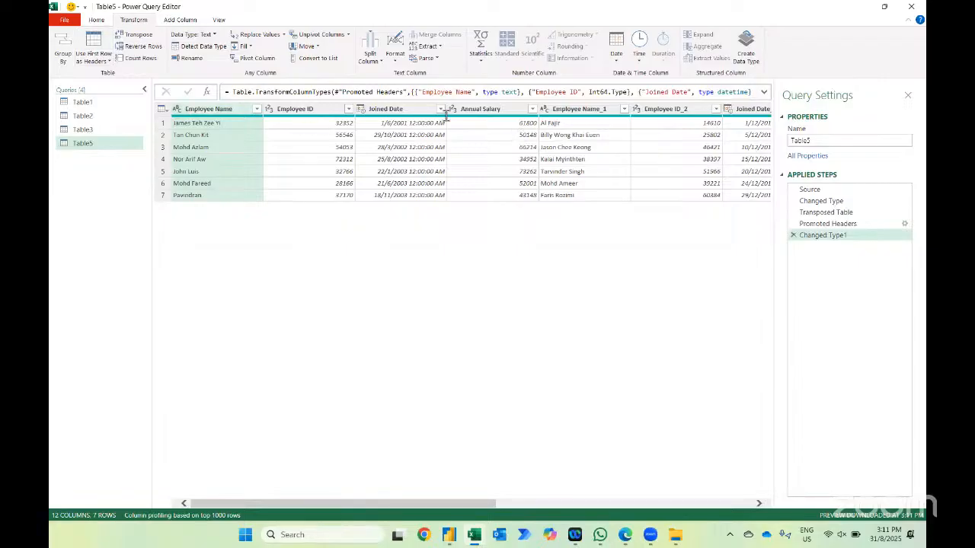
# - Add an index column starting from 0 and unpivot all the other columns
pyautogui.click(598, 114)
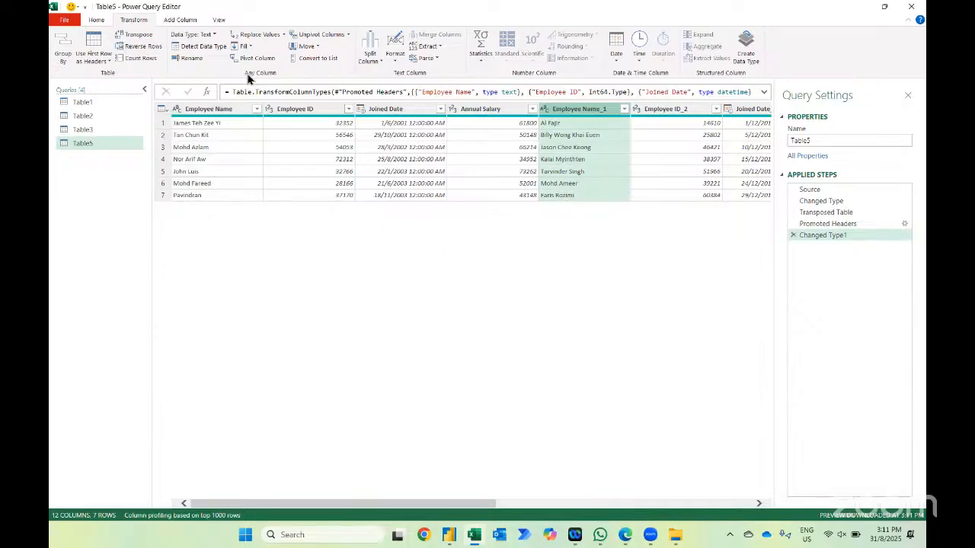
pyautogui.click(178, 20)
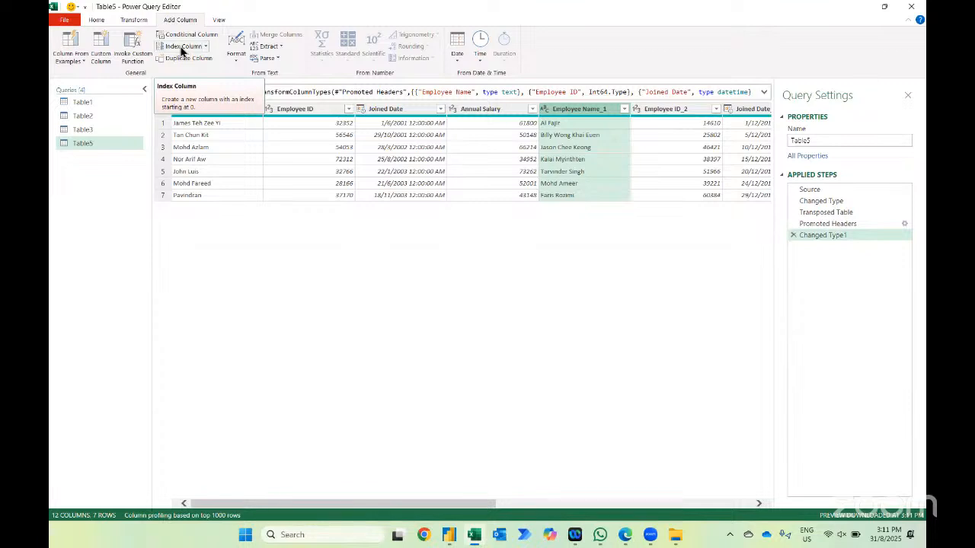
pyautogui.click(182, 49)
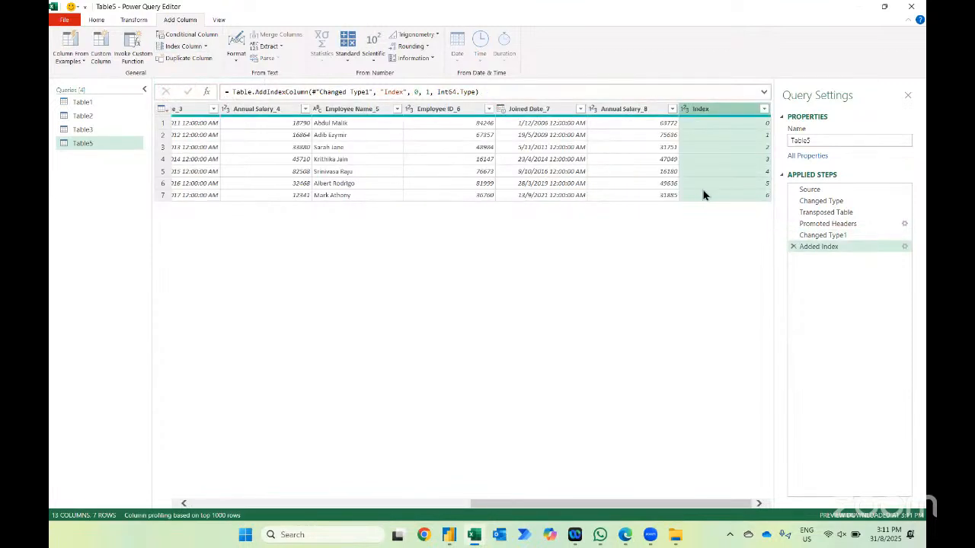
pyautogui.rightClick(718, 109)
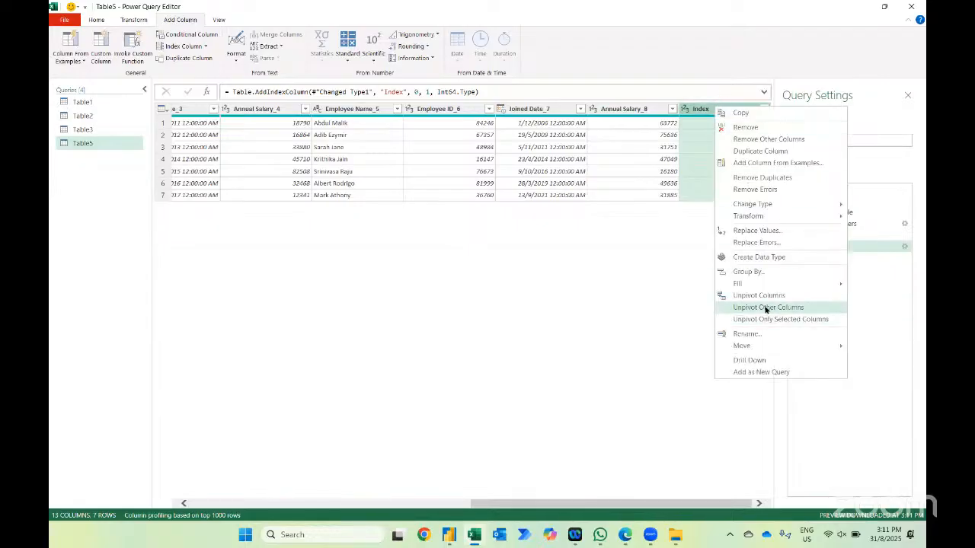
pyautogui.click(765, 308)
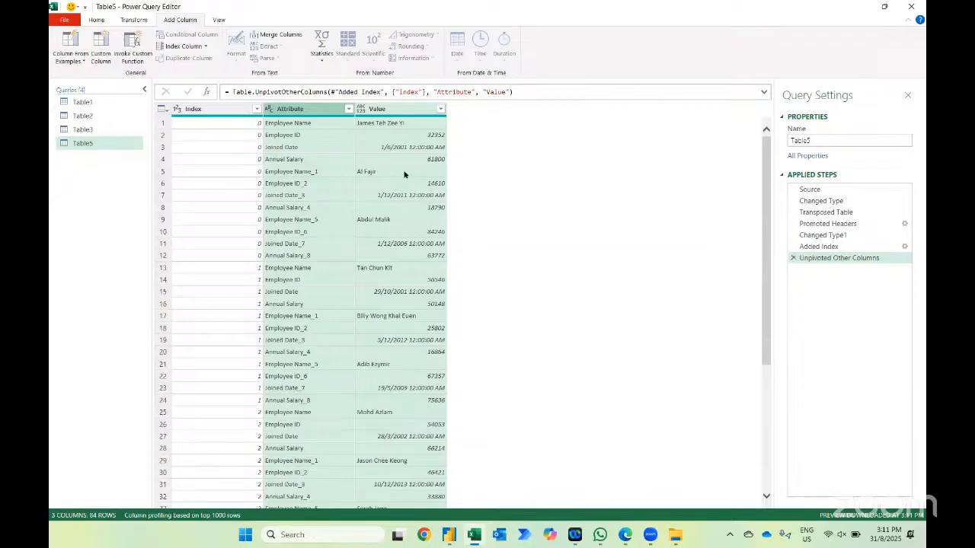
# - Remove the Index and Attribute columns so that only the Value column is kept
pyautogui.keyDown('ctrl'); pyautogui.click(211, 111); pyautogui.keyUp('ctrl')
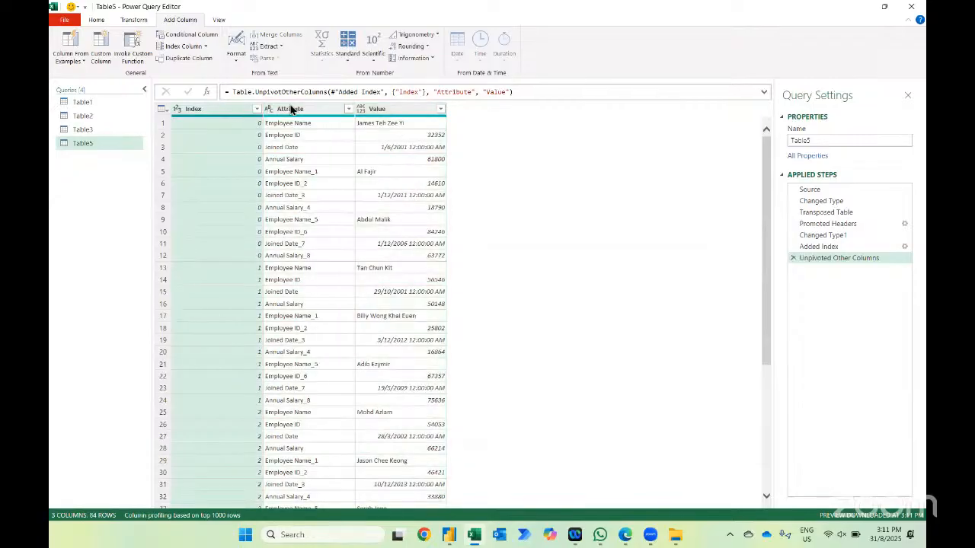
pyautogui.keyDown('ctrl'); pyautogui.click(295, 110); pyautogui.keyUp('ctrl')
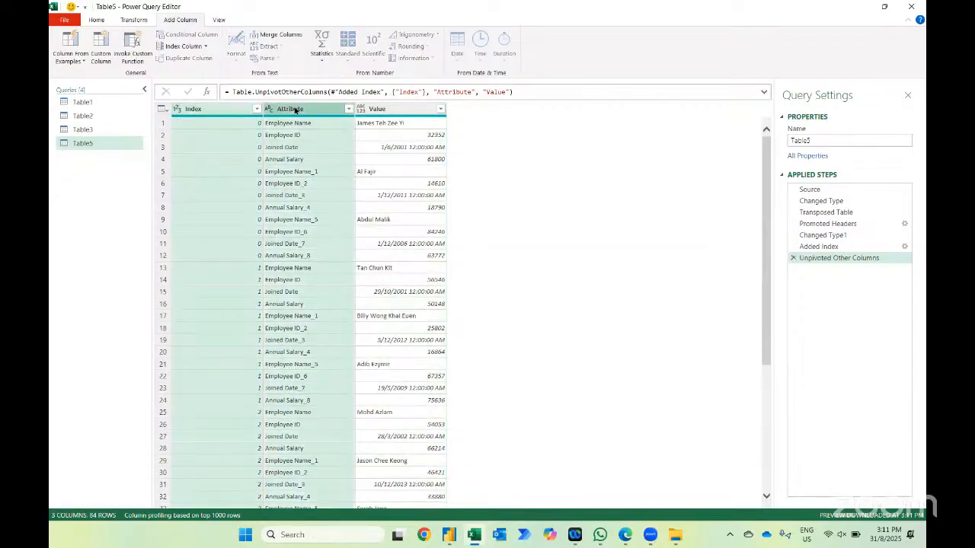
pyautogui.press('Delete')
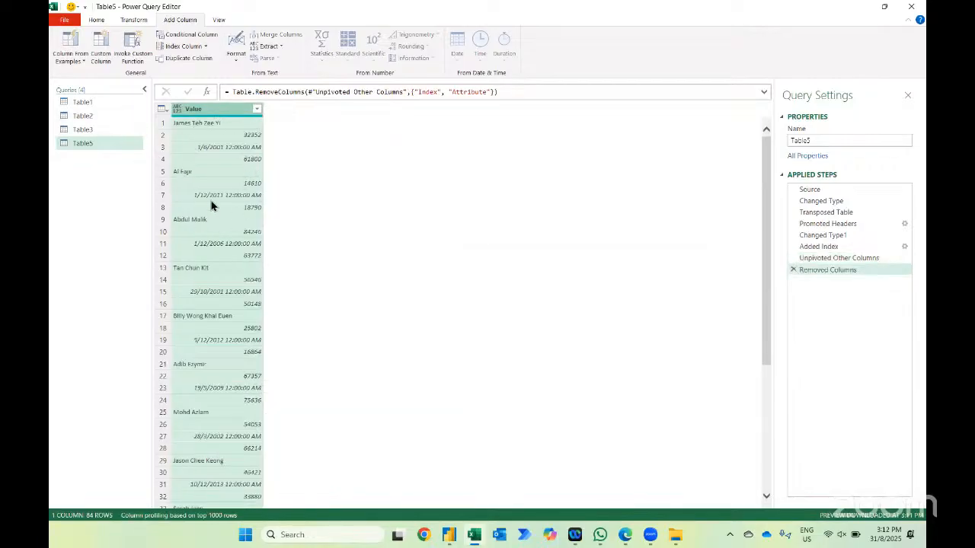
# - Add a new index column from 0 and an integer-division column that divides the index by 4
pyautogui.click(183, 46)
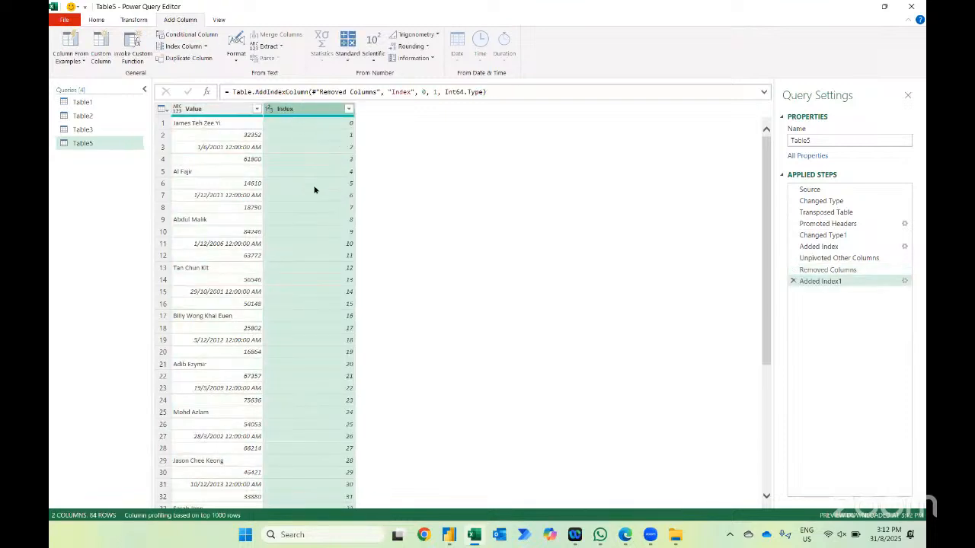
pyautogui.click(343, 60)
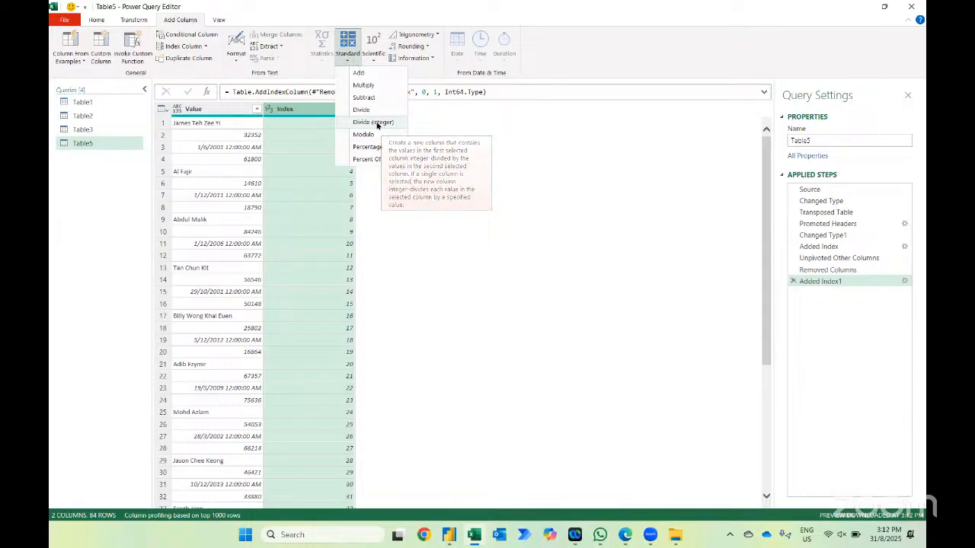
pyautogui.click(379, 123)
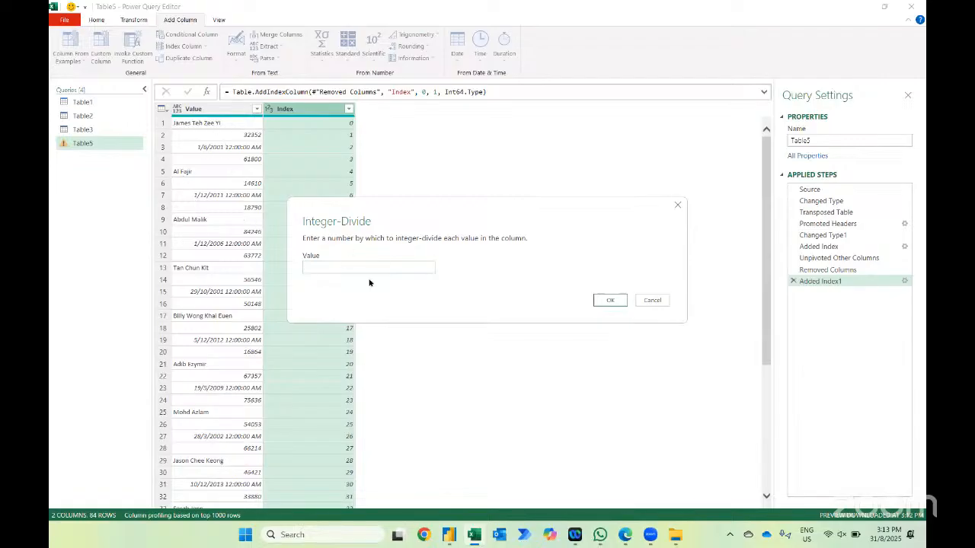
pyautogui.write('4')
pyautogui.click(611, 300)
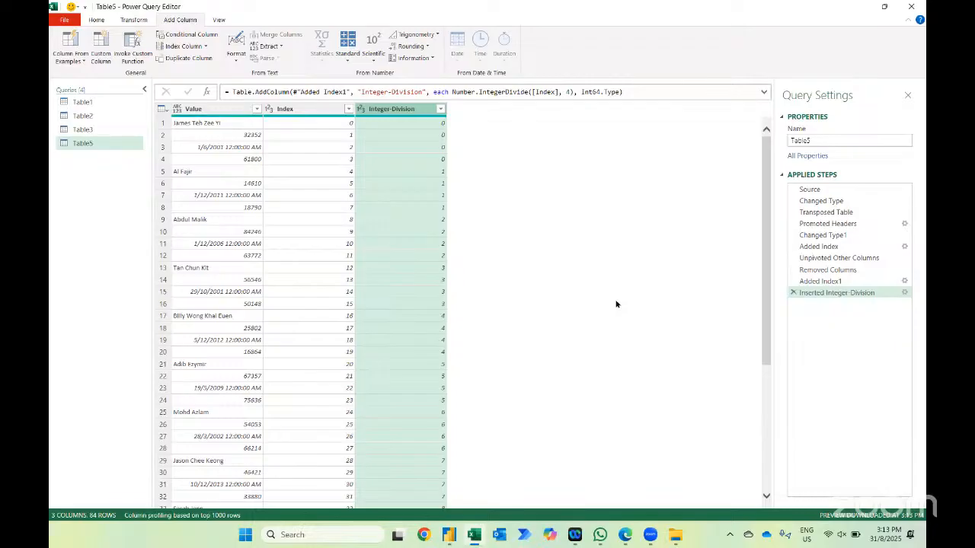
# - Examine how the Value entries in rows 5 to 11 are grouped by employee against the Integer-Division numbers
pyautogui.click(207, 171)
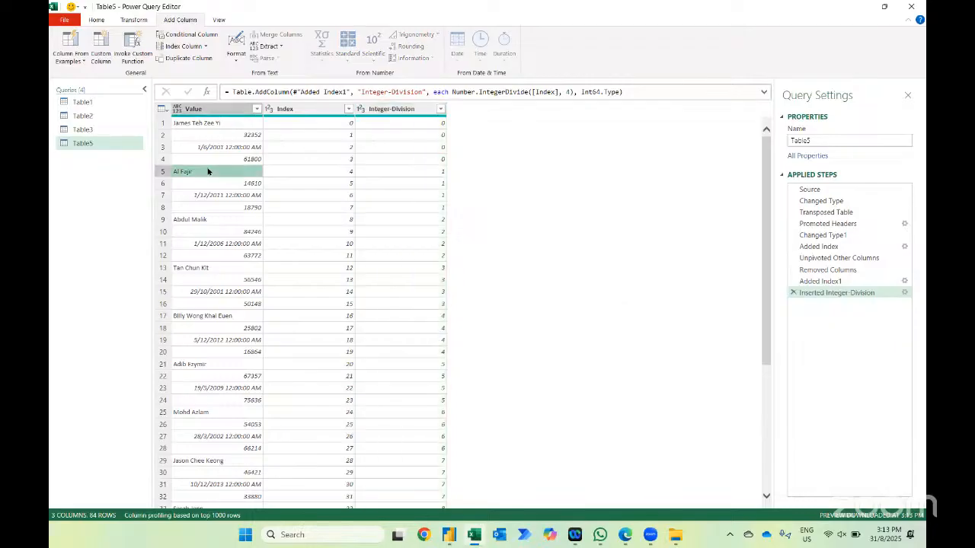
pyautogui.click(226, 184)
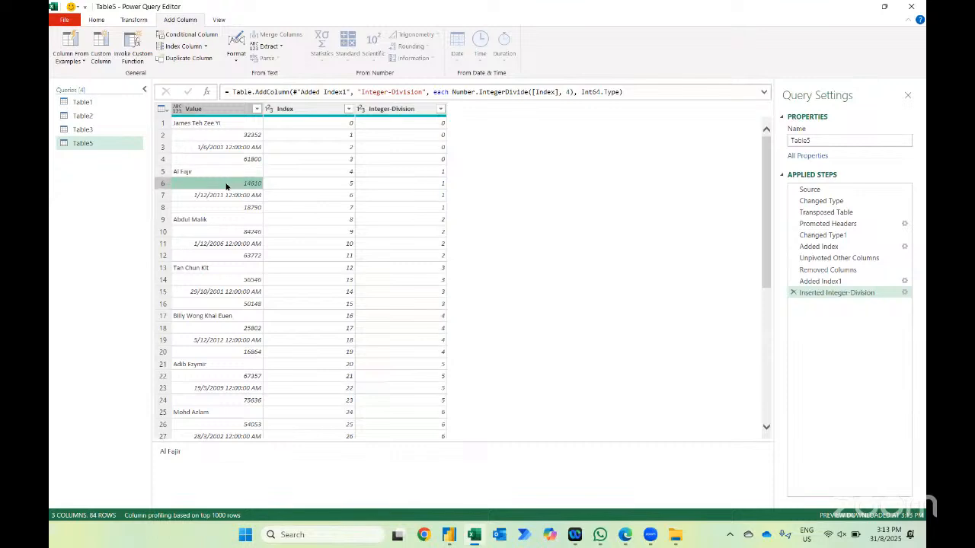
pyautogui.click(214, 172)
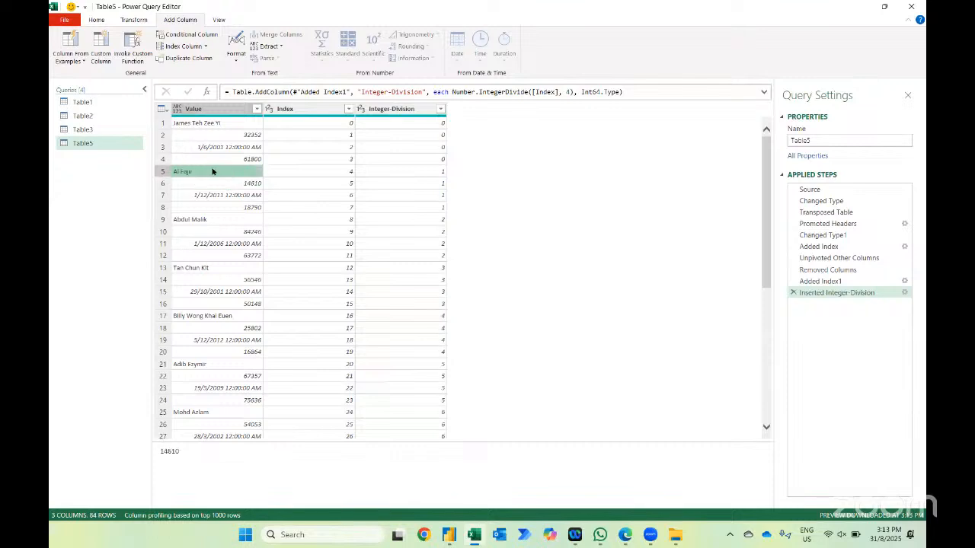
pyautogui.click(212, 183)
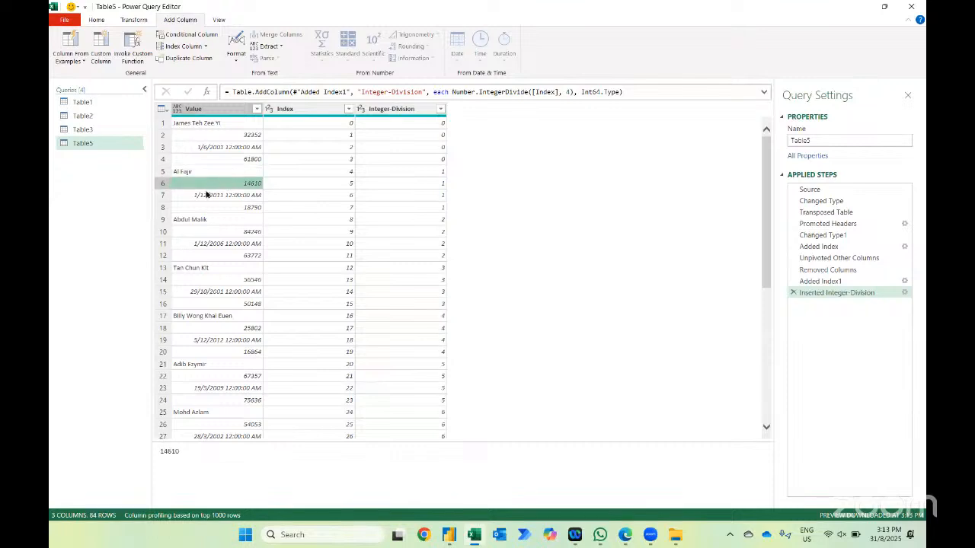
pyautogui.click(207, 195)
pyautogui.click(224, 208)
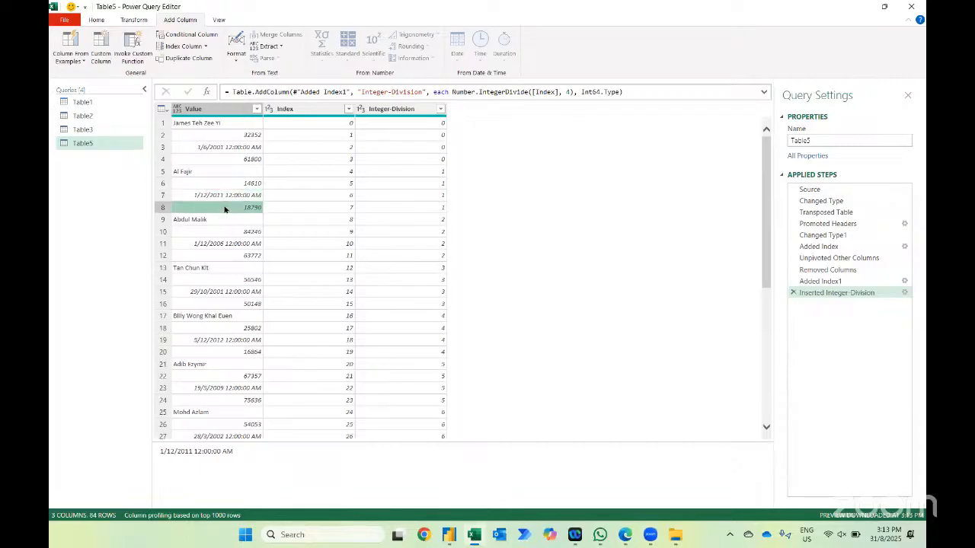
pyautogui.click(193, 170)
pyautogui.click(207, 219)
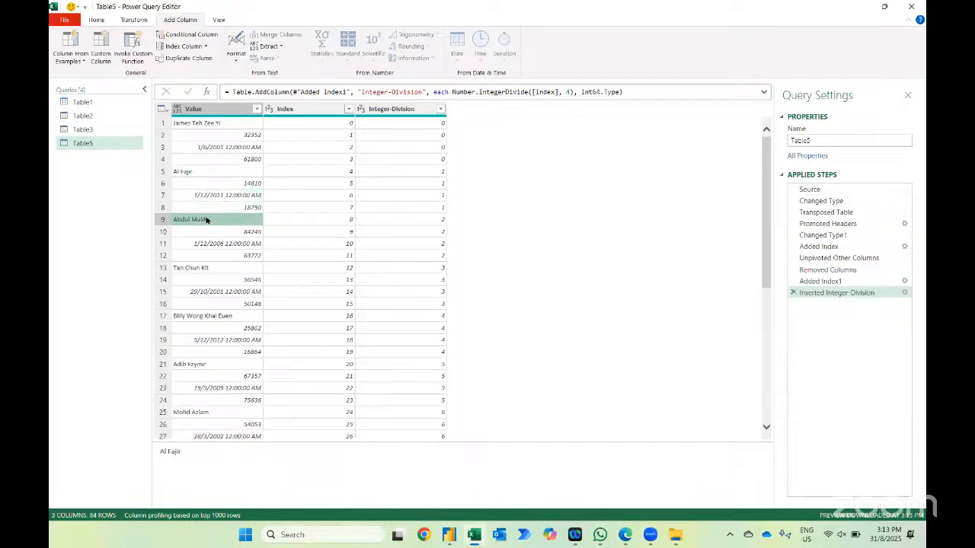
pyautogui.click(220, 230)
pyautogui.click(218, 245)
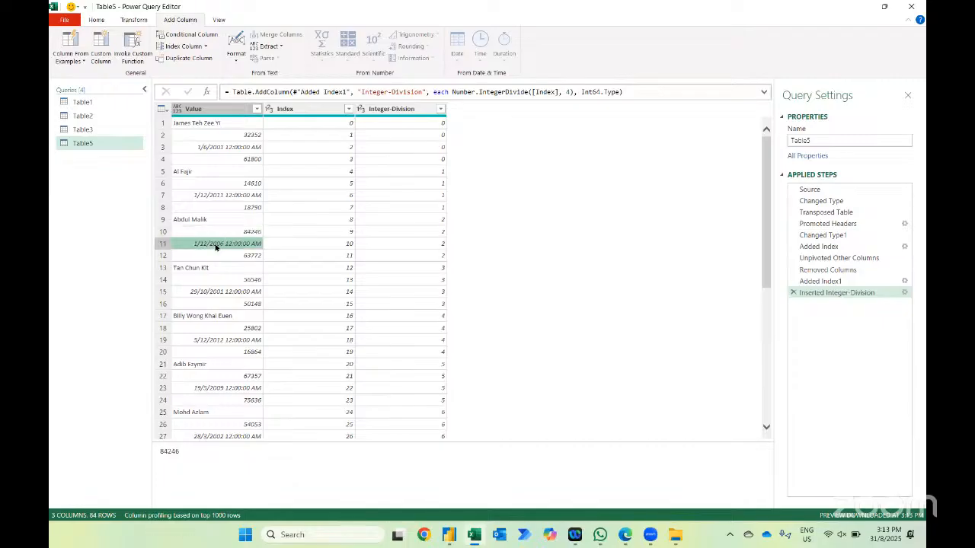
# - Compare the entries in the Value column with the repeating field labels in Column1 at the Changed Type step
pyautogui.click(223, 259)
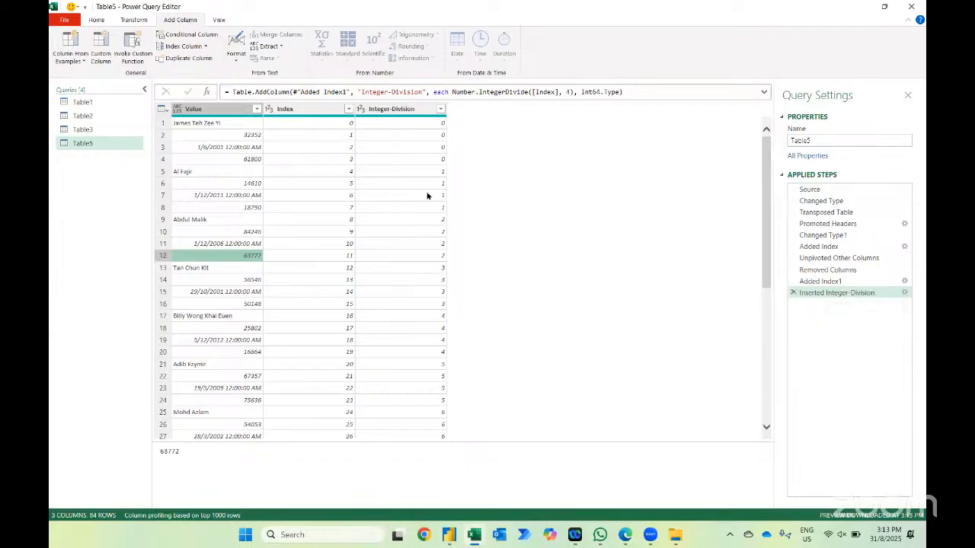
pyautogui.click(244, 137)
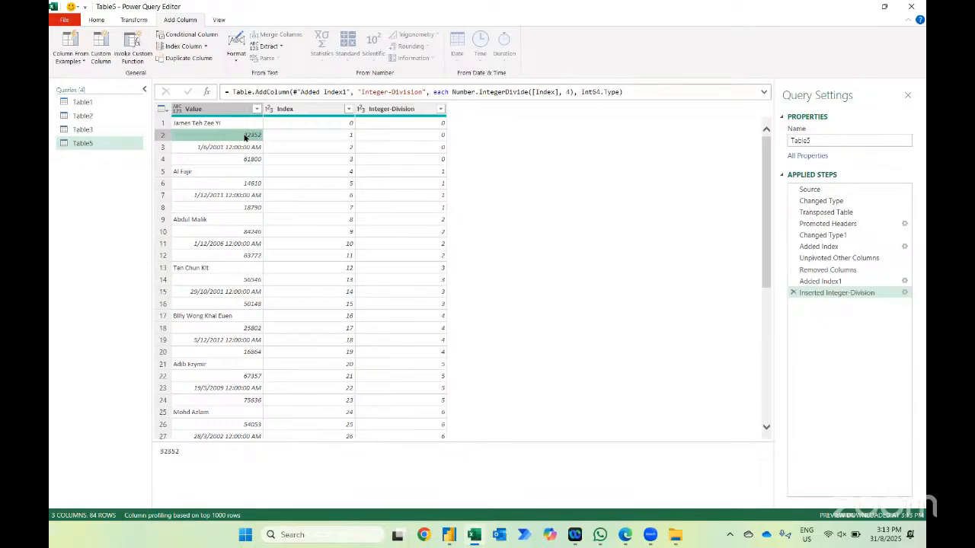
pyautogui.click(844, 201)
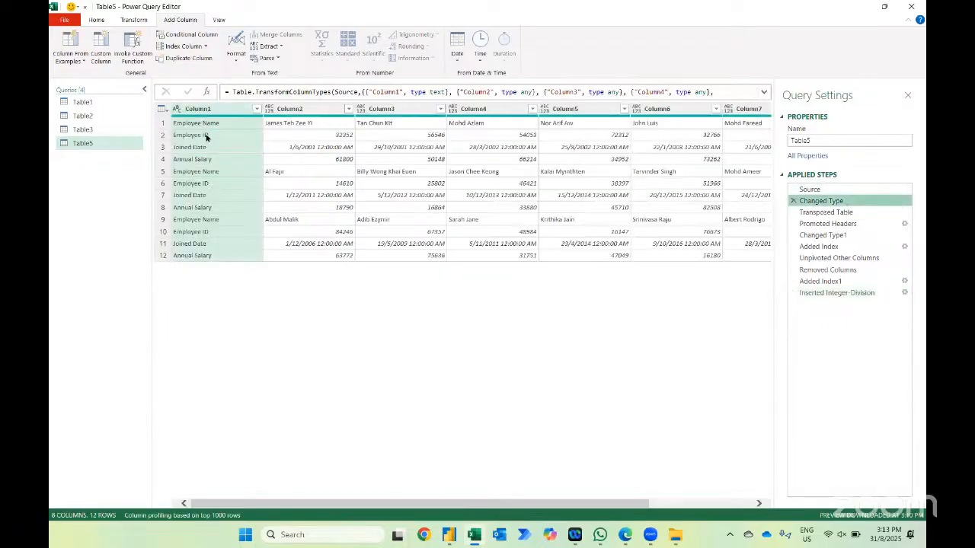
pyautogui.click(205, 136)
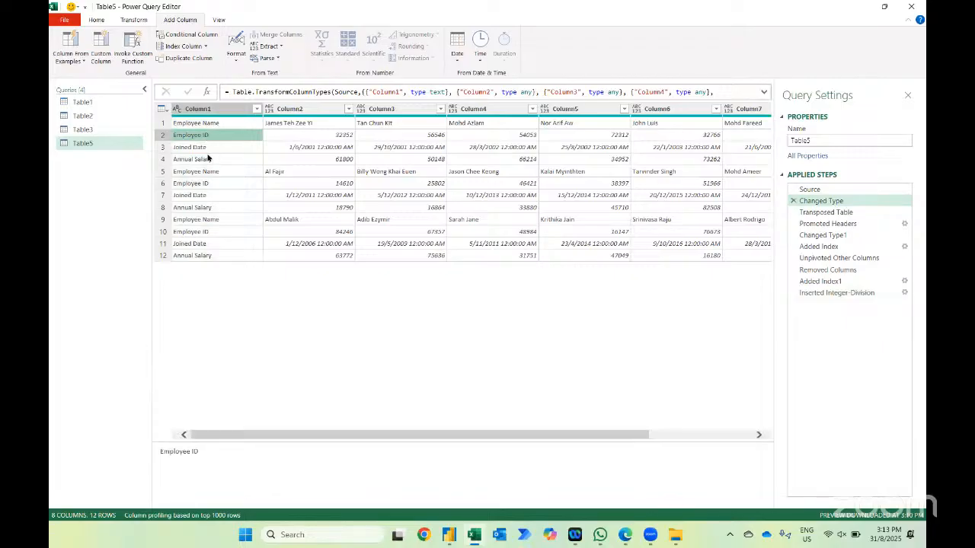
pyautogui.click(204, 160)
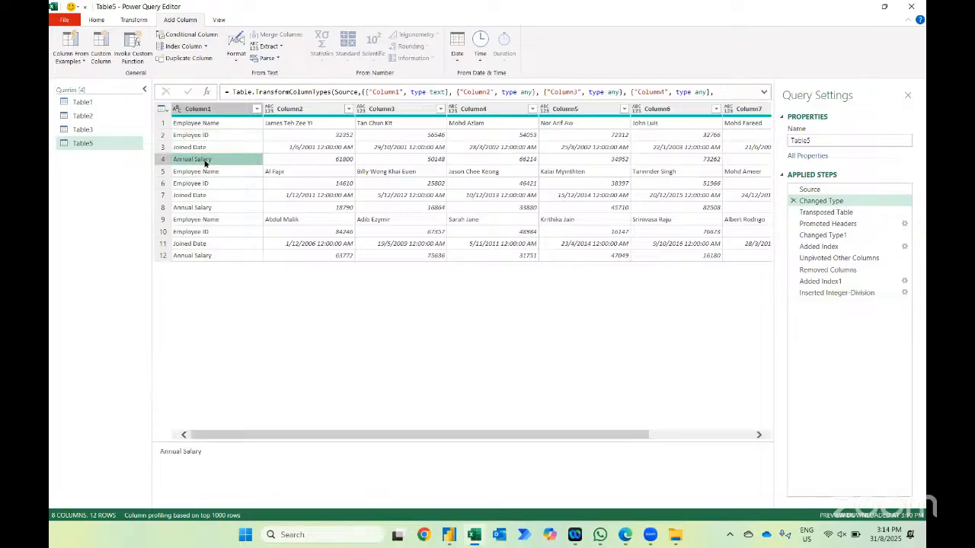
pyautogui.click(193, 137)
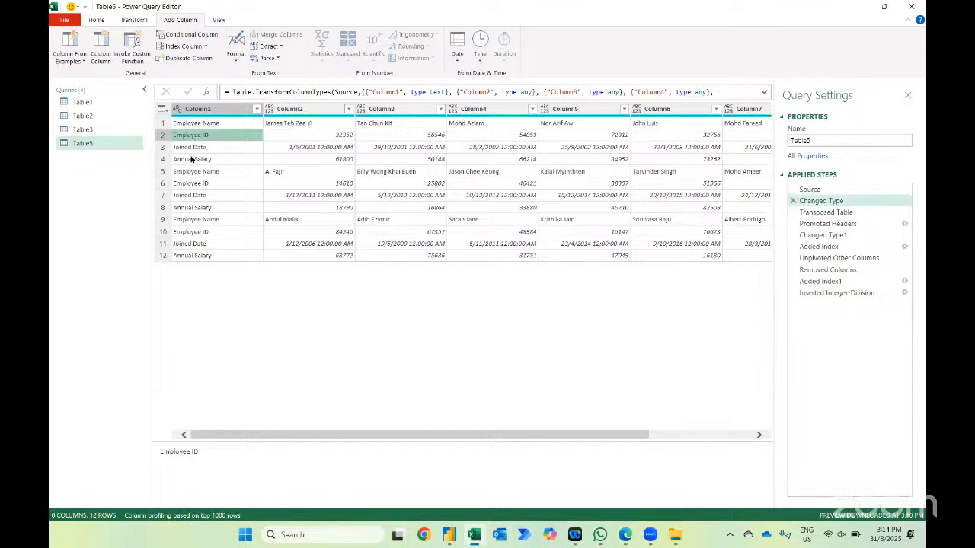
pyautogui.click(191, 159)
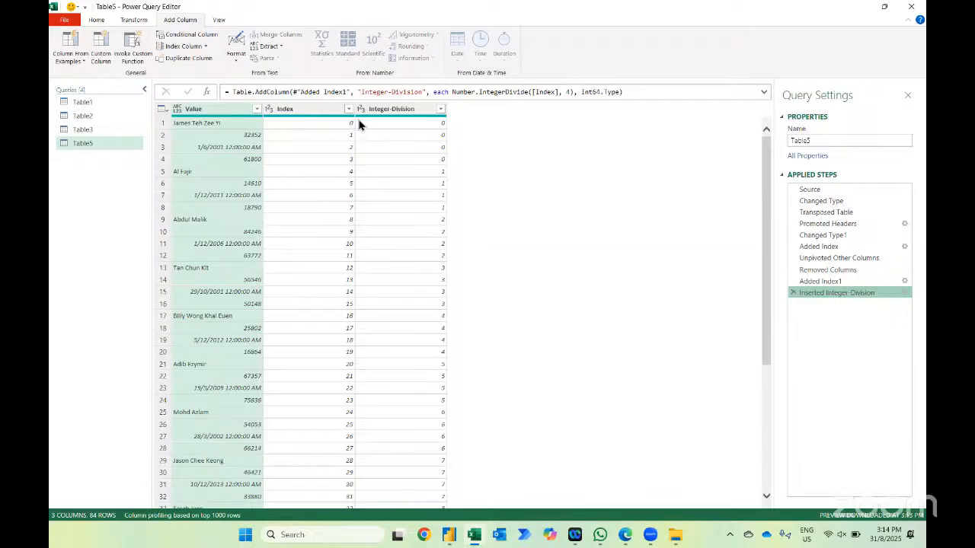
# - Transform the Index column of the Inserted Integer-Division step with a Modulo of 4
pyautogui.click(295, 109)
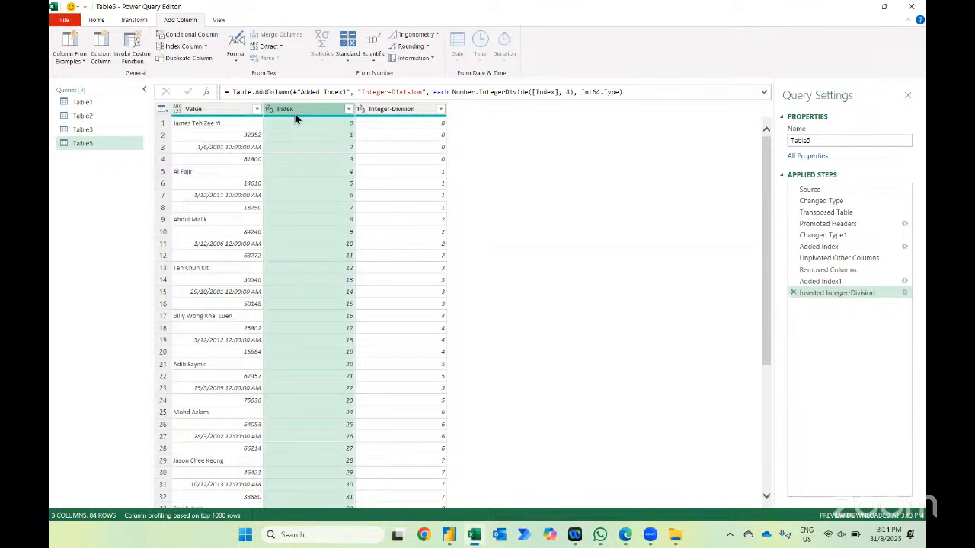
pyautogui.click(134, 21)
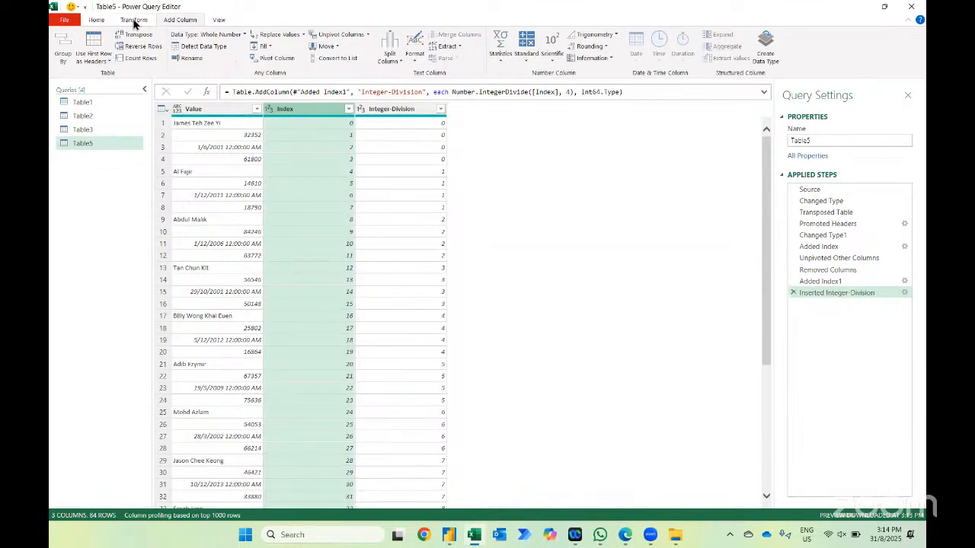
pyautogui.click(532, 63)
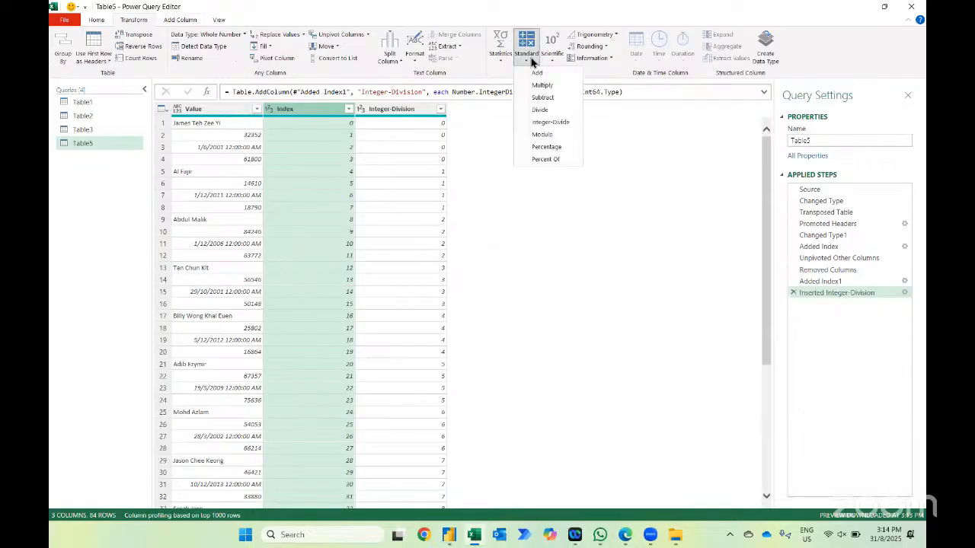
pyautogui.click(541, 134)
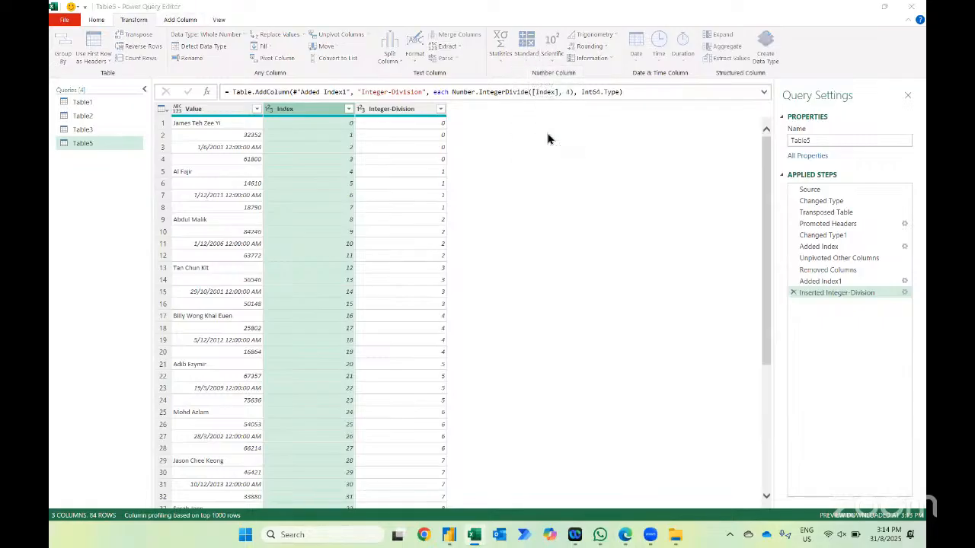
pyautogui.write('4')
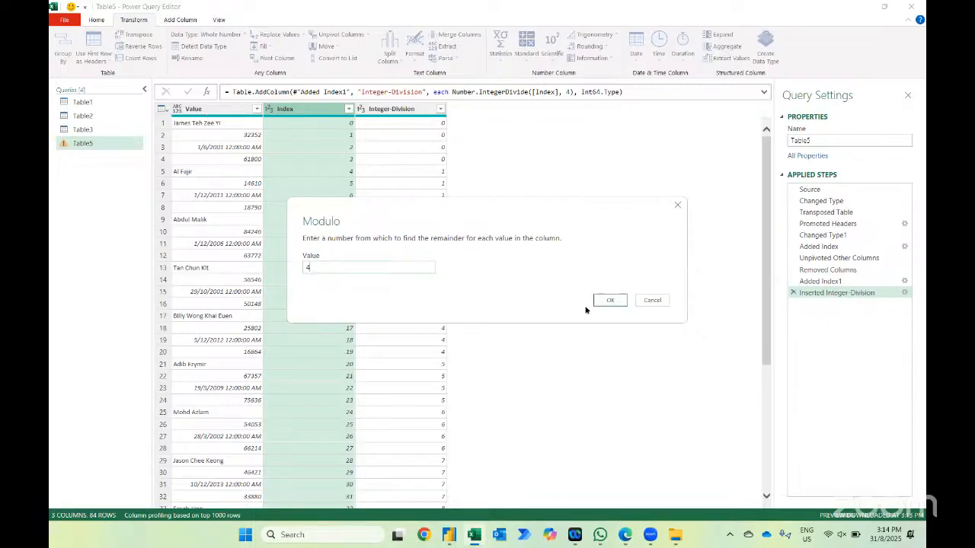
pyautogui.click(609, 301)
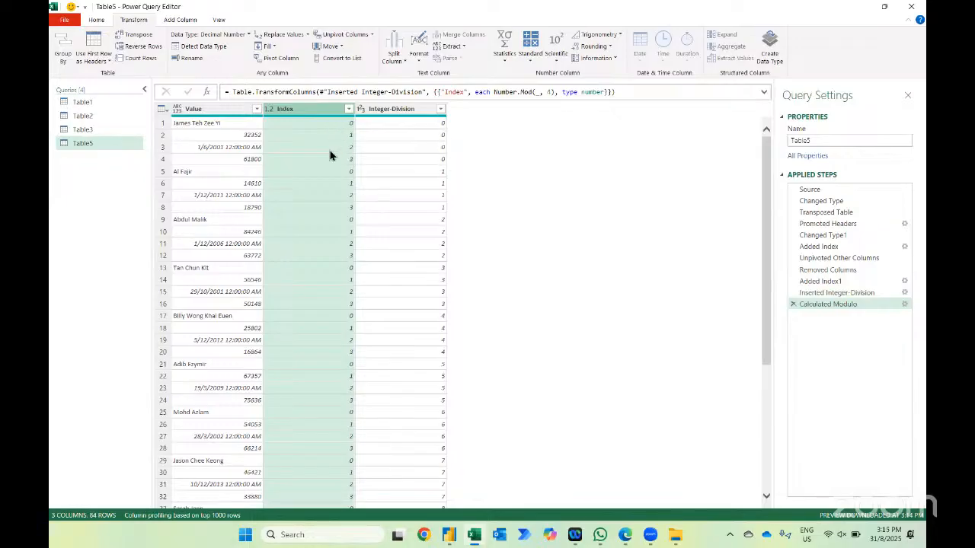
# - Pivot the Index column using Value as the values column, with the aggregate function set to Don't Aggregate
pyautogui.click(286, 58)
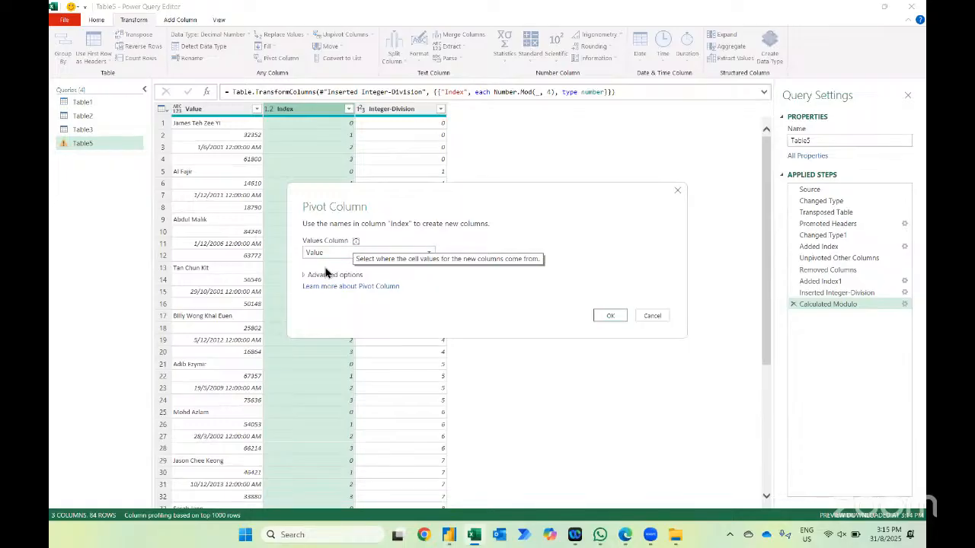
pyautogui.click(316, 276)
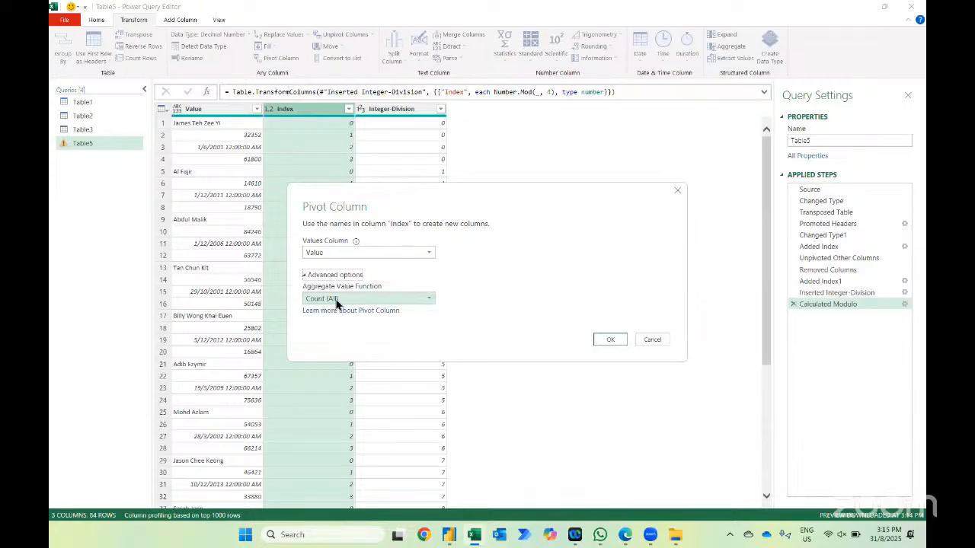
pyautogui.click(338, 299)
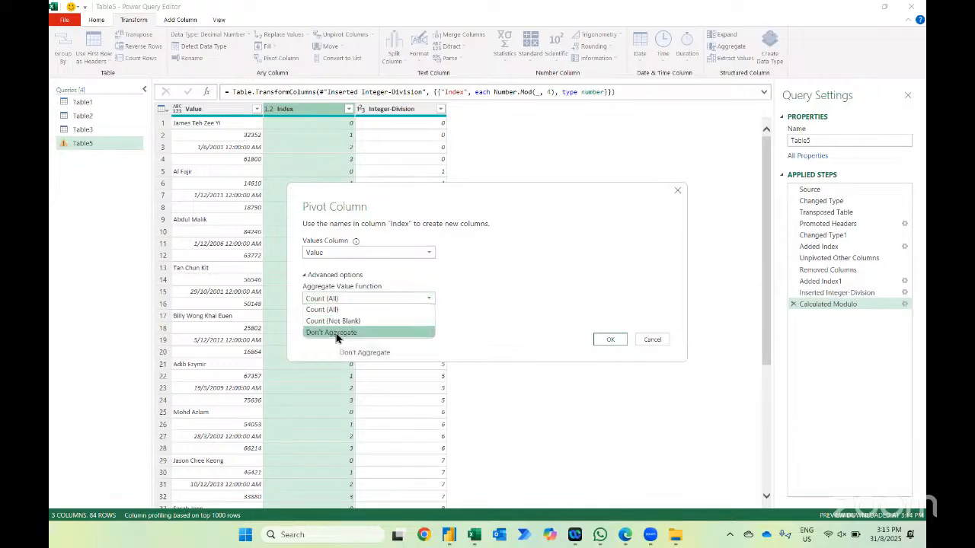
pyautogui.click(337, 334)
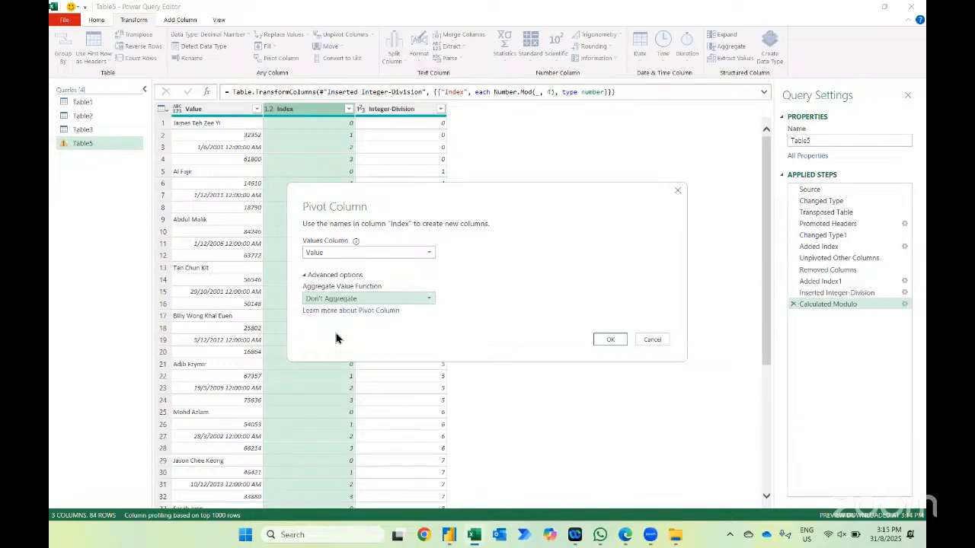
pyautogui.click(611, 340)
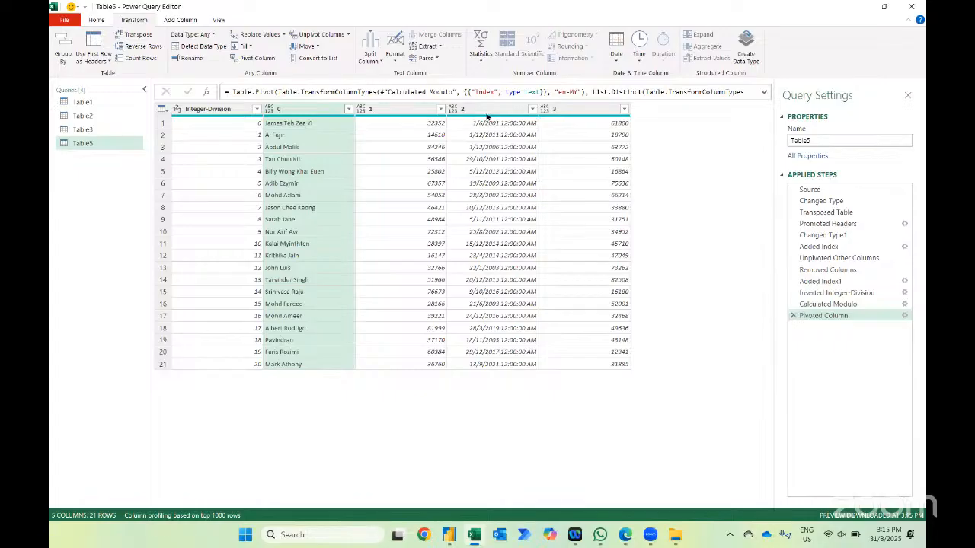
pyautogui.moveTo(585, 118)
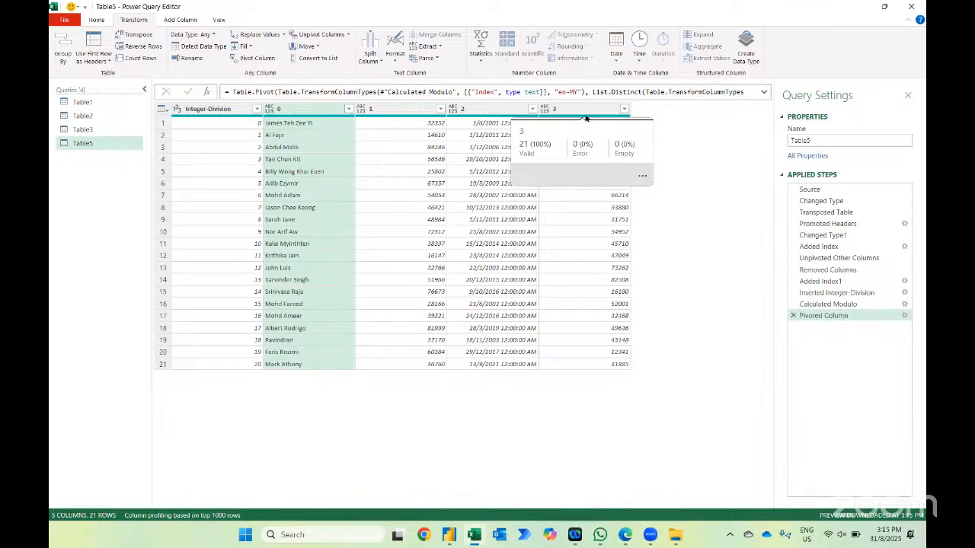
# - Annotate the Inserted Integer-Division step with brackets around the 0 and 1 groups and the note "to determine the row number"
pyautogui.click(836, 292)
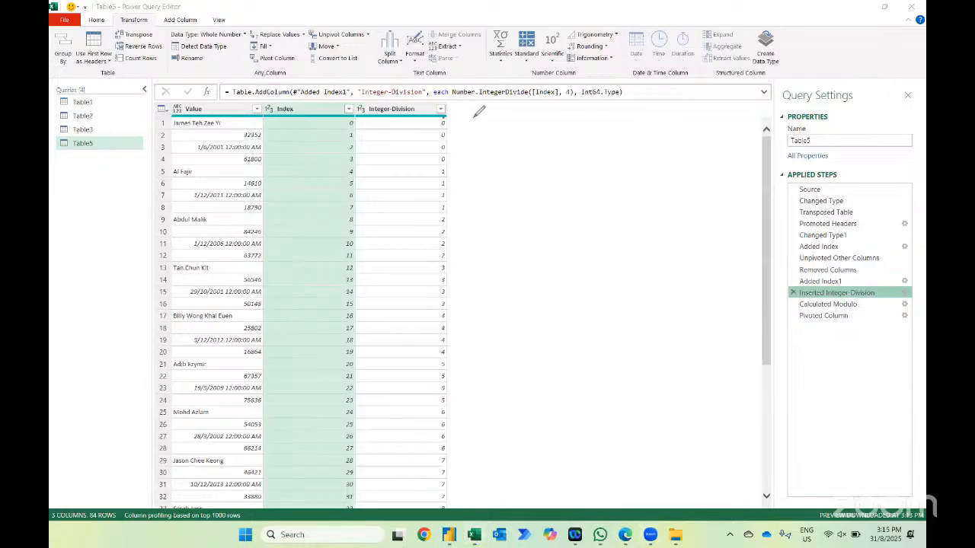
pyautogui.moveTo(445, 118)
pyautogui.mouseDown()
pyautogui.moveTo(472, 160)
pyautogui.moveTo(441, 166)
pyautogui.moveTo(468, 171)
pyautogui.moveTo(476, 207)
pyautogui.moveTo(450, 209)
pyautogui.mouseUp()
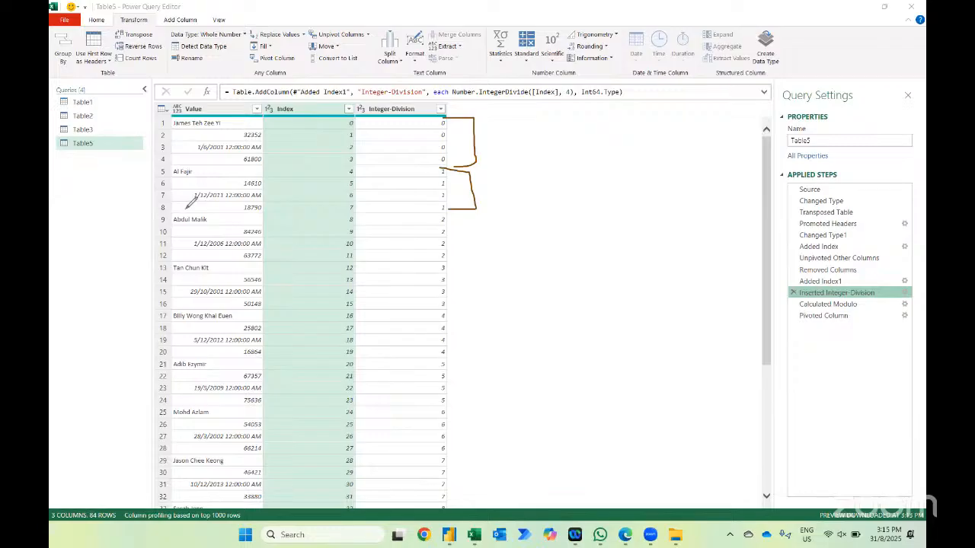
pyautogui.click(494, 140)
pyautogui.write('to determine the ')
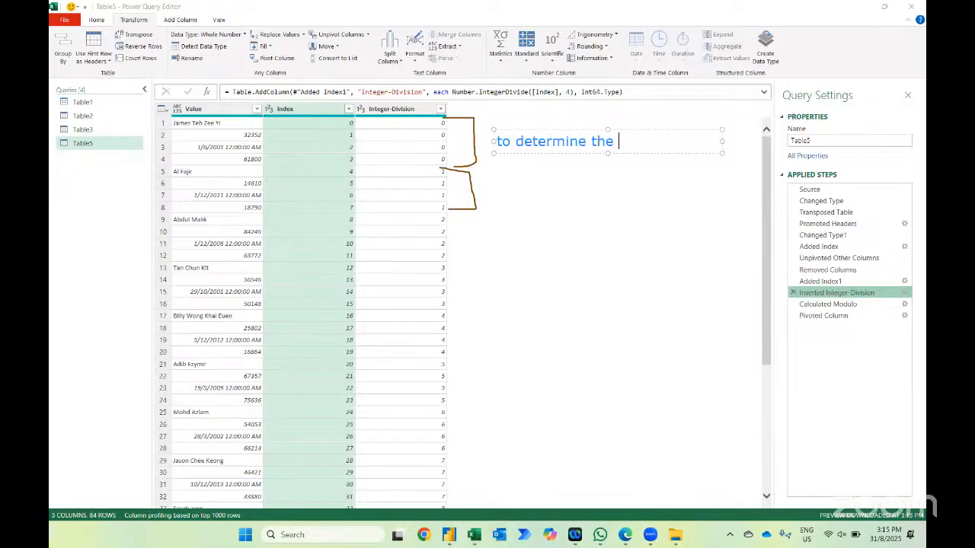
pyautogui.write('row number')
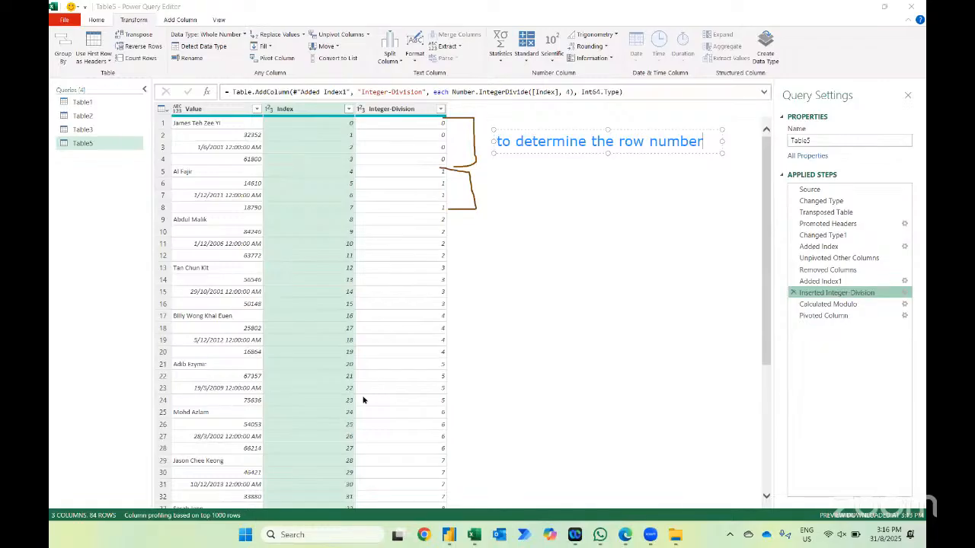
# - Check the divisor in the Inserted Integer-Division step's settings without changing it, and clear the screen annotations
pyautogui.click(904, 293)
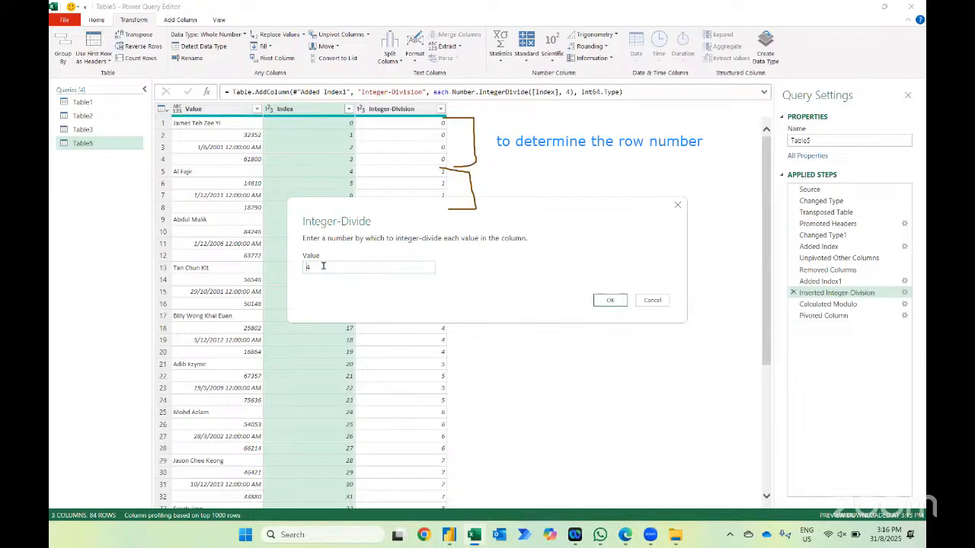
pyautogui.click(651, 300)
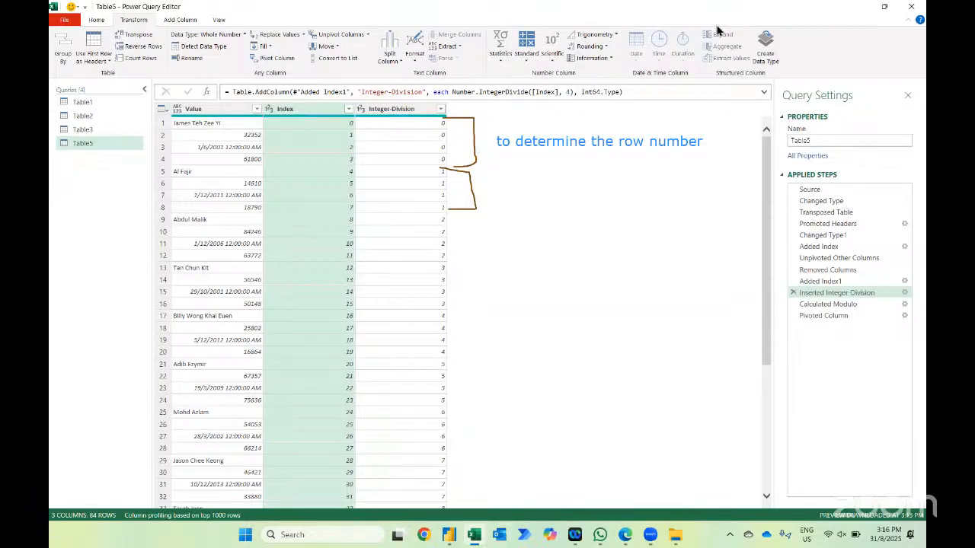
pyautogui.click(103, 400)
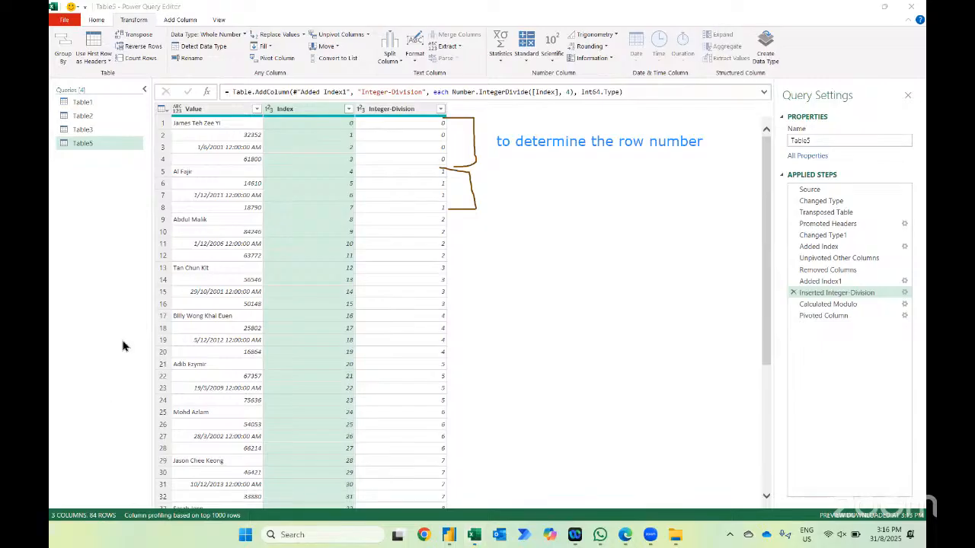
pyautogui.click(124, 341)
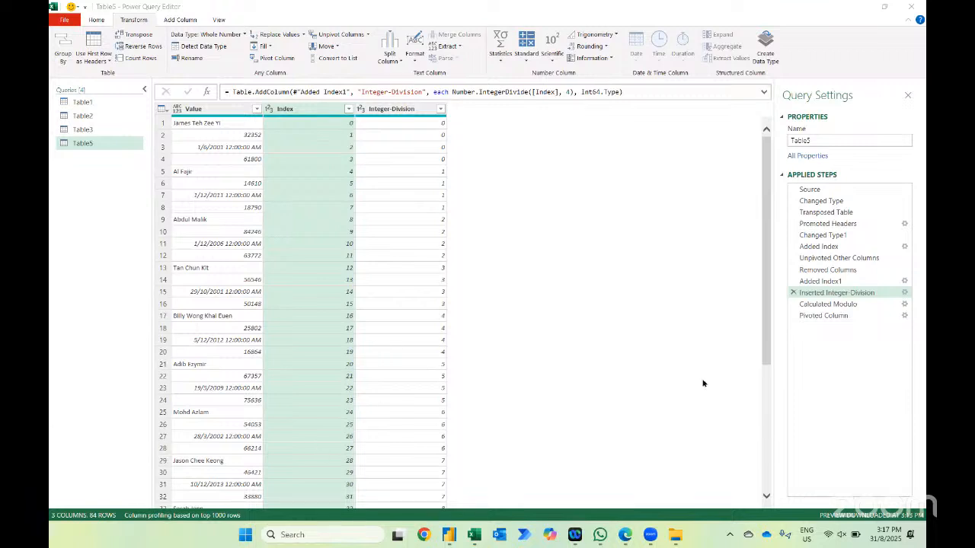
# - Mark up the Calculated Modulo step, circling the Index header, underlining its row values and writing "row" beside Integer-Division
pyautogui.click(834, 304)
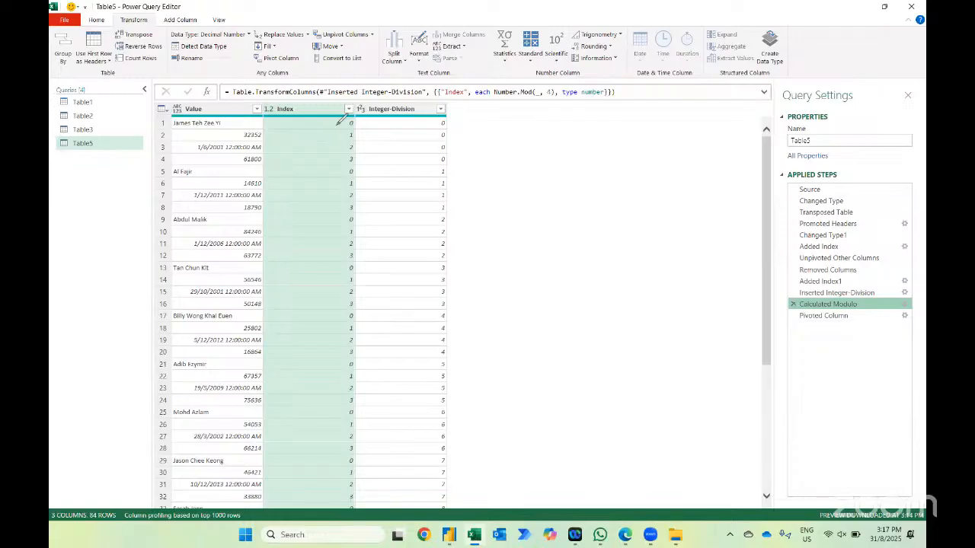
pyautogui.moveTo(309, 124); pyautogui.dragTo(380, 144)
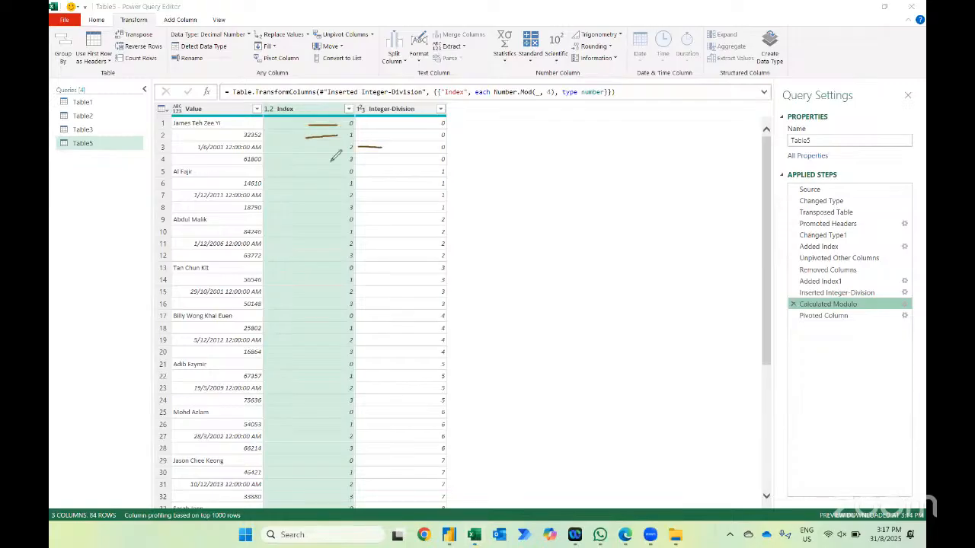
pyautogui.moveTo(330, 162); pyautogui.dragTo(296, 163)
pyautogui.moveTo(353, 170)
pyautogui.mouseDown()
pyautogui.moveTo(385, 173)
pyautogui.moveTo(322, 188)
pyautogui.mouseUp()
pyautogui.moveTo(303, 90)
pyautogui.mouseDown()
pyautogui.moveTo(287, 128)
pyautogui.moveTo(309, 85)
pyautogui.mouseUp()
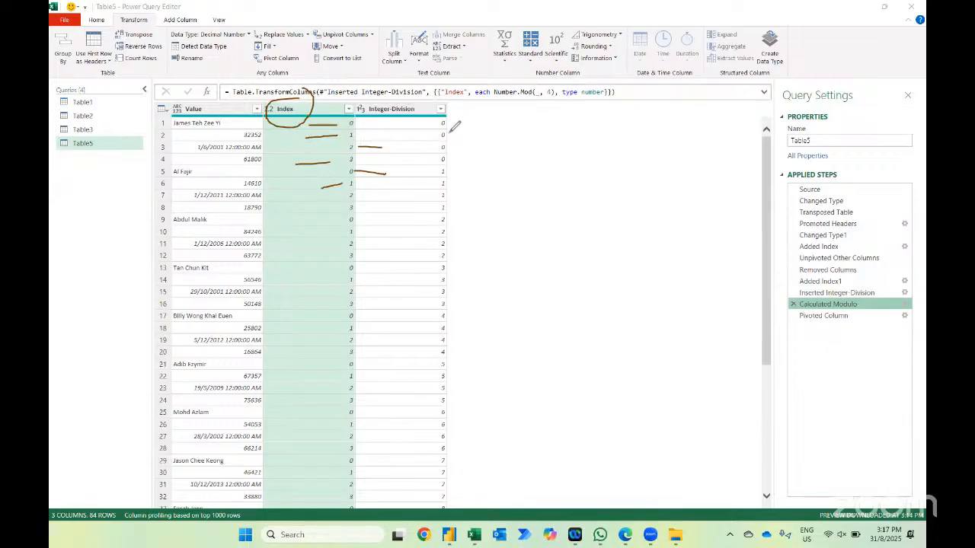
pyautogui.moveTo(449, 133)
pyautogui.mouseDown()
pyautogui.moveTo(478, 132)
pyautogui.moveTo(486, 149)
pyautogui.moveTo(508, 150)
pyautogui.moveTo(553, 137)
pyautogui.mouseUp()
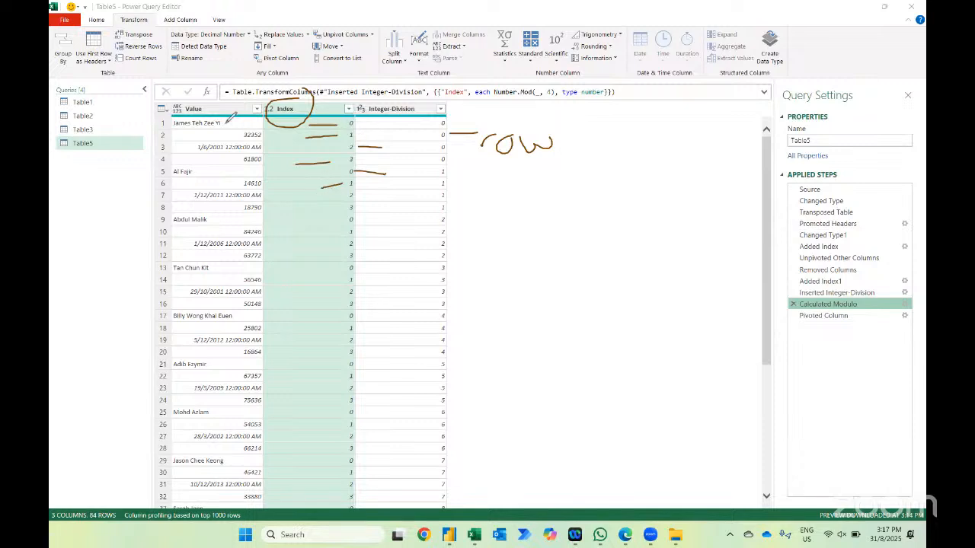
pyautogui.moveTo(229, 119)
pyautogui.mouseDown()
pyautogui.moveTo(335, 115)
pyautogui.moveTo(331, 134)
pyautogui.moveTo(344, 133)
pyautogui.mouseUp()
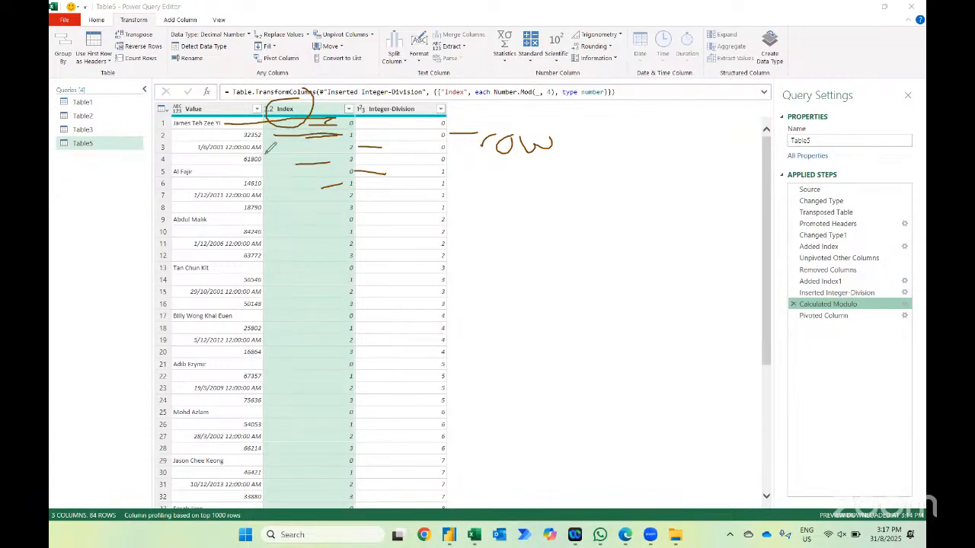
pyautogui.moveTo(271, 147)
pyautogui.mouseDown()
pyautogui.moveTo(342, 139)
pyautogui.moveTo(328, 146)
pyautogui.mouseUp()
pyautogui.moveTo(264, 157); pyautogui.dragTo(353, 159)
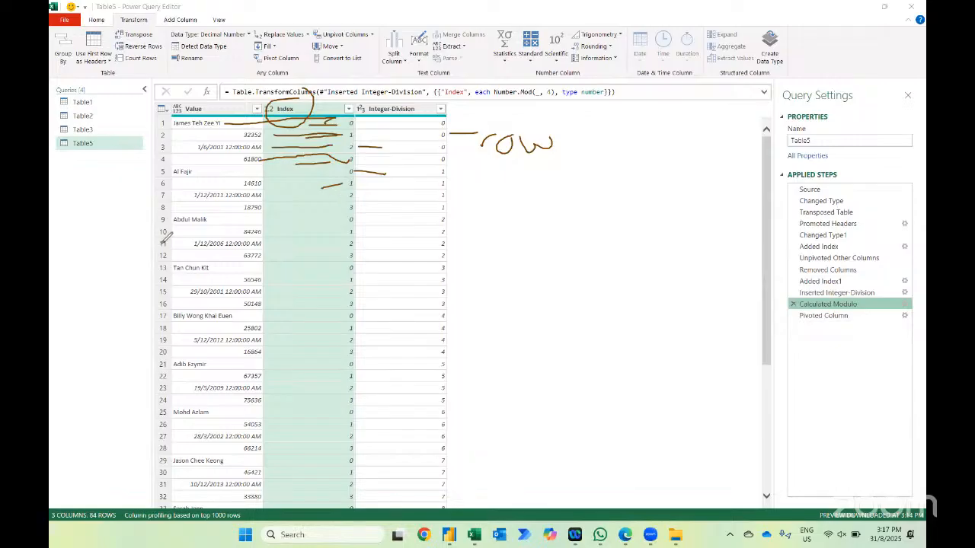
# - Return to the result of the Pivoted Column step and clear the screen annotations
pyautogui.click(823, 315)
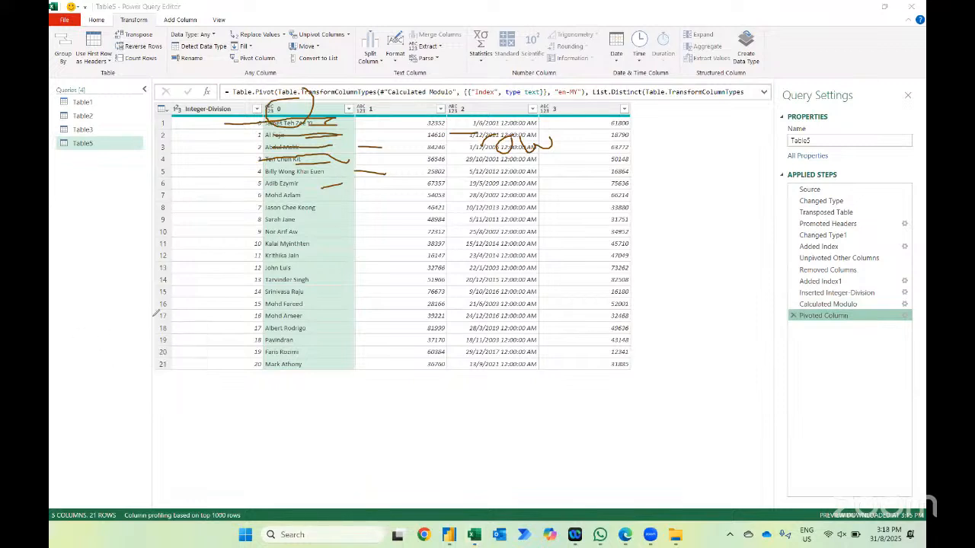
pyautogui.click(123, 332)
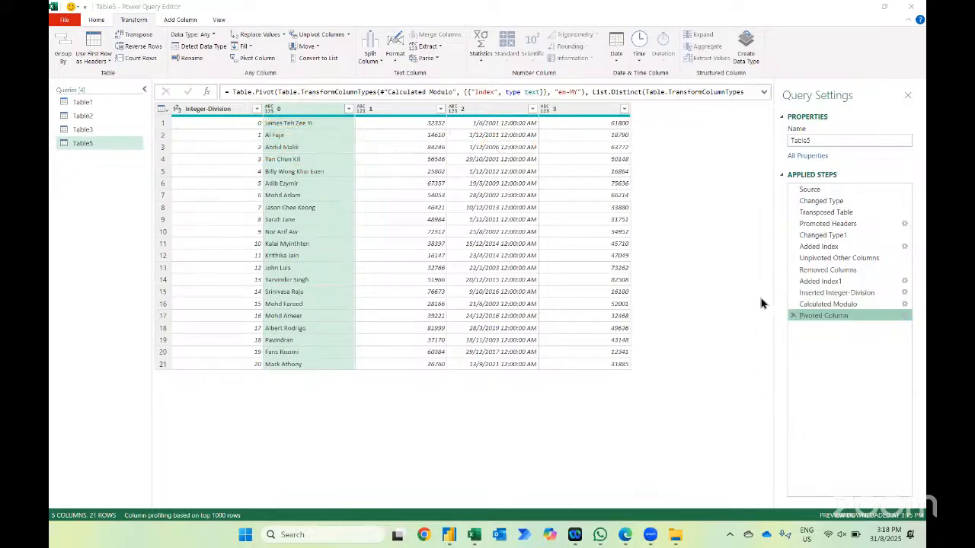
# - Review the Inserted Integer-Division and Calculated Modulo steps, including the Modulo settings, and return to the Pivoted Column step
pyautogui.click(837, 293)
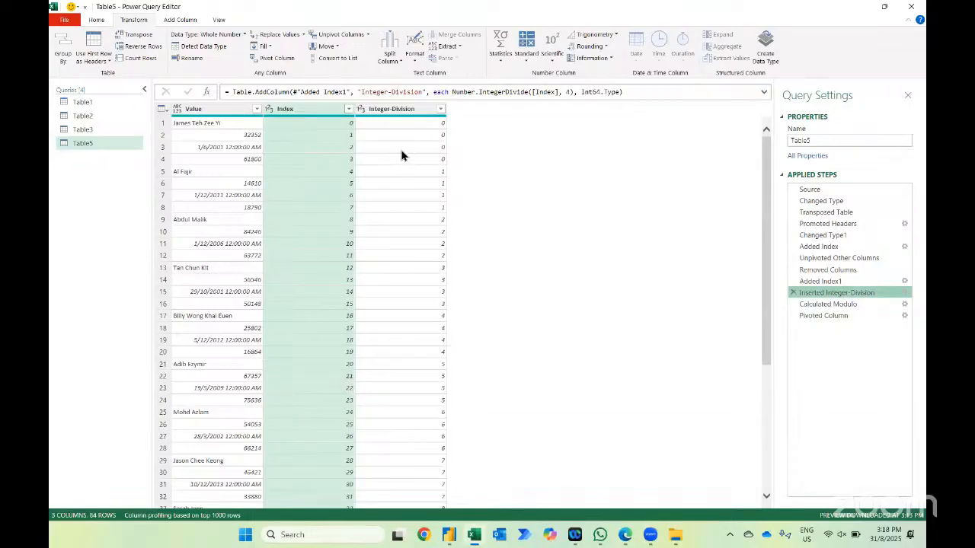
pyautogui.click(829, 305)
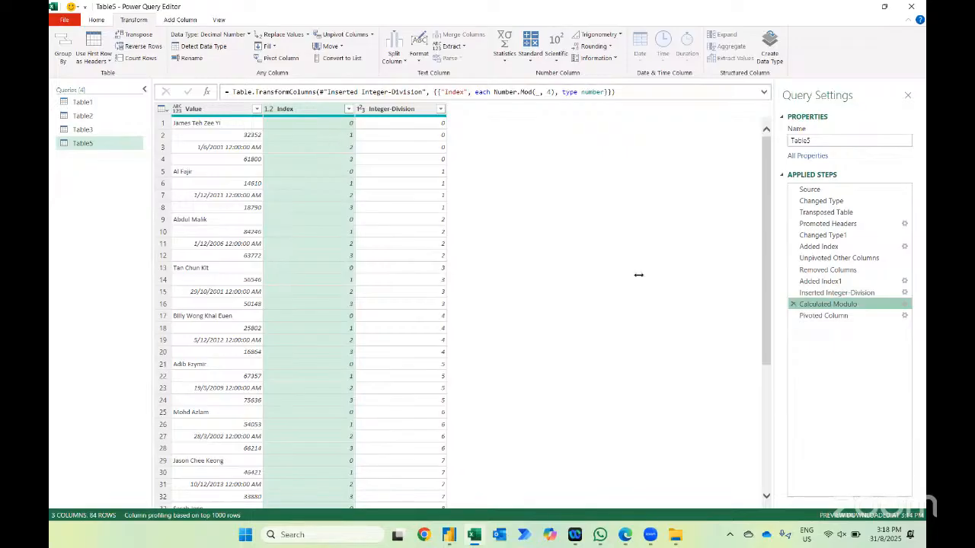
pyautogui.click(905, 305)
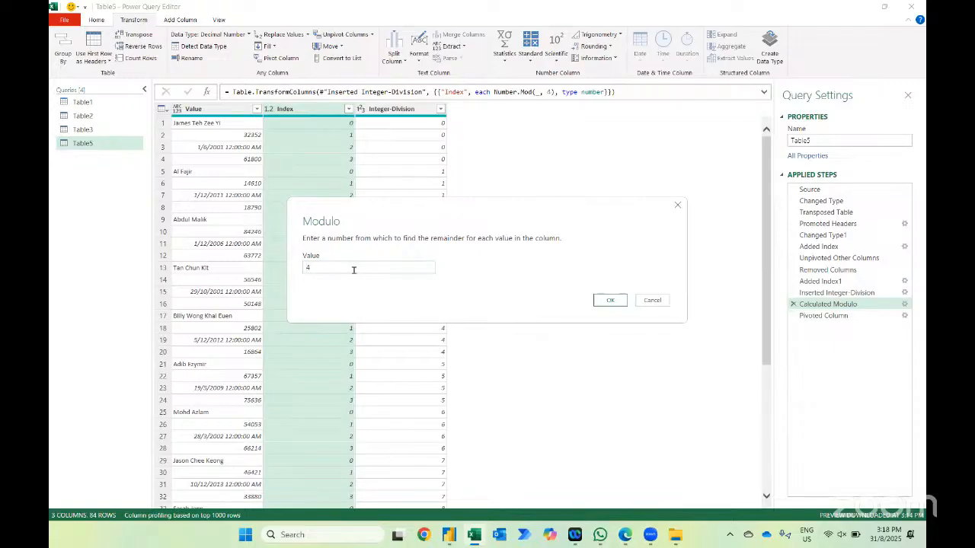
pyautogui.click(610, 300)
pyautogui.click(830, 315)
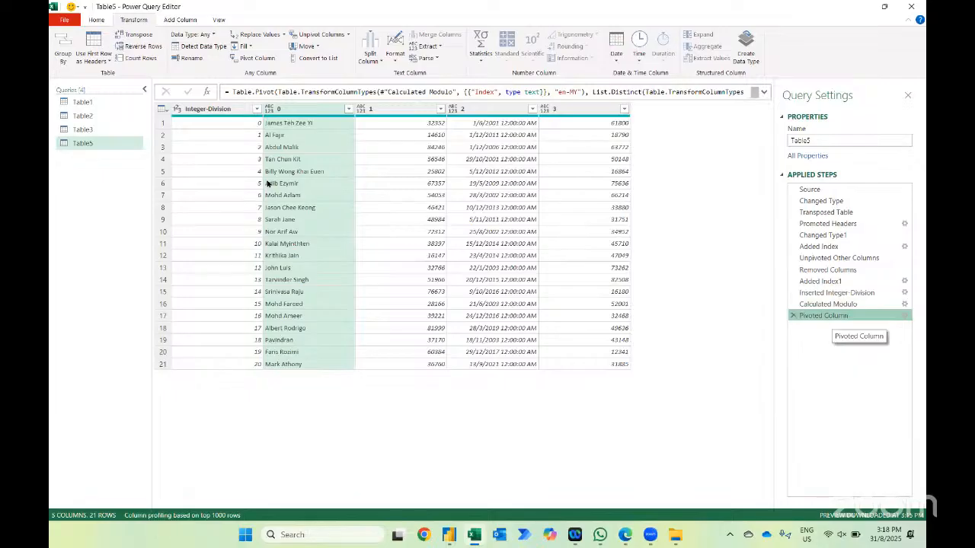
# - Set the data type of column 2 to Date/Time
pyautogui.click(450, 110)
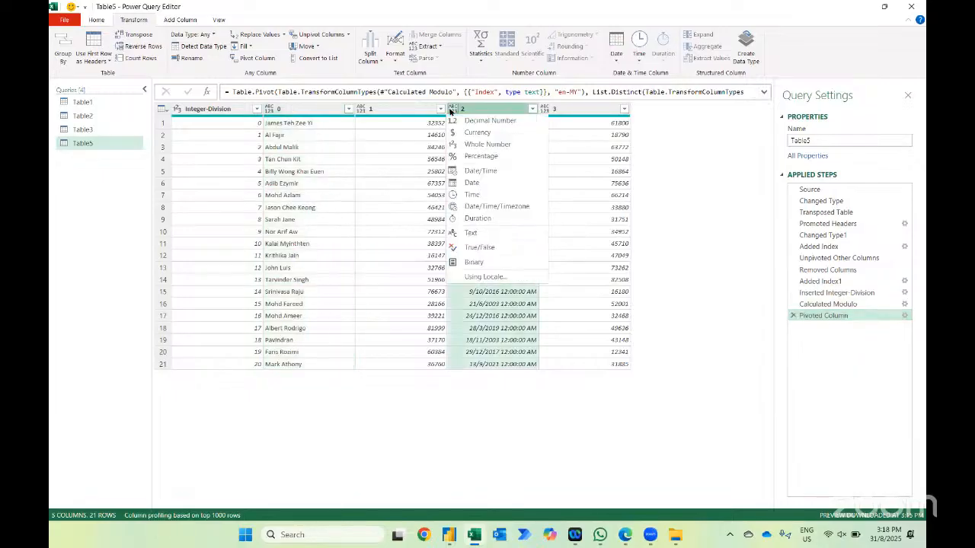
pyautogui.click(480, 171)
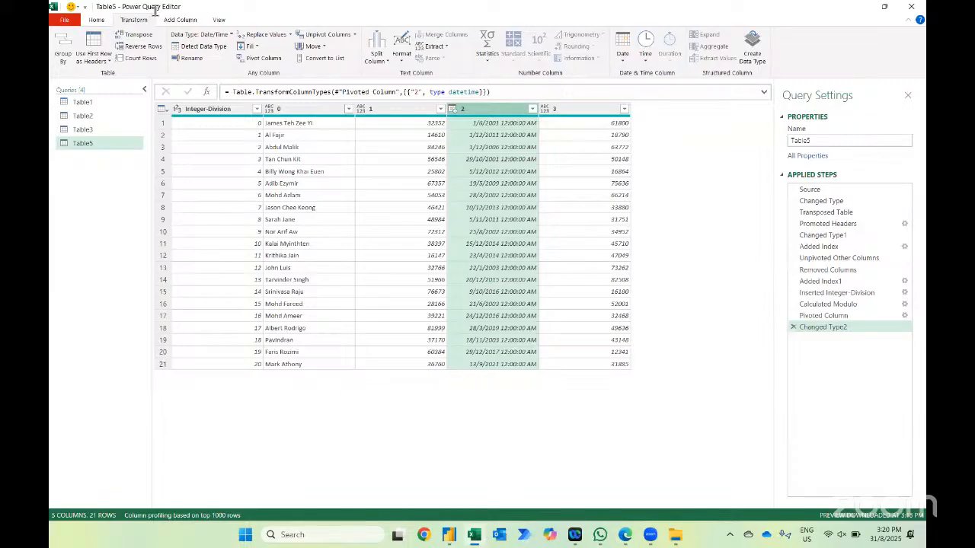
# - Check the join kinds offered for merging Table5 with another query, without creating a merge
pyautogui.click(100, 19)
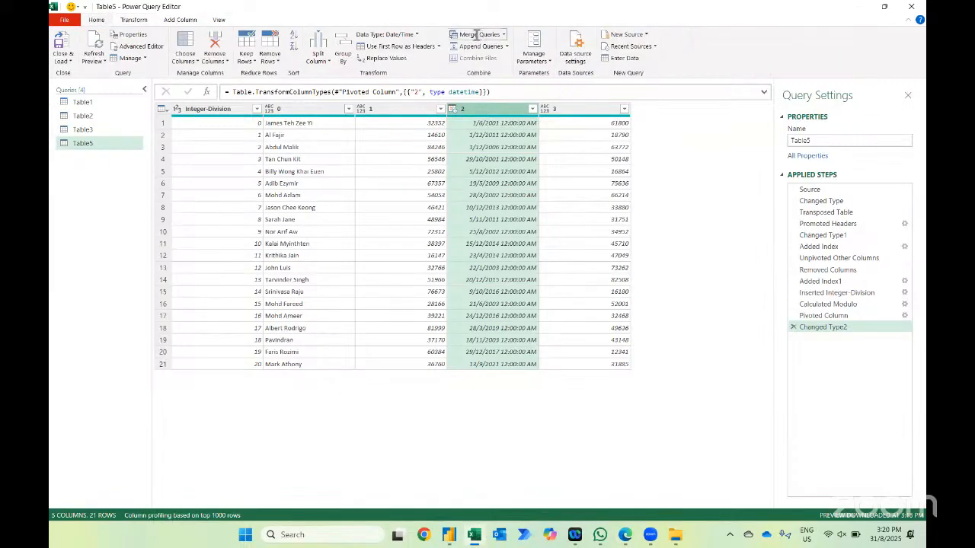
pyautogui.click(476, 34)
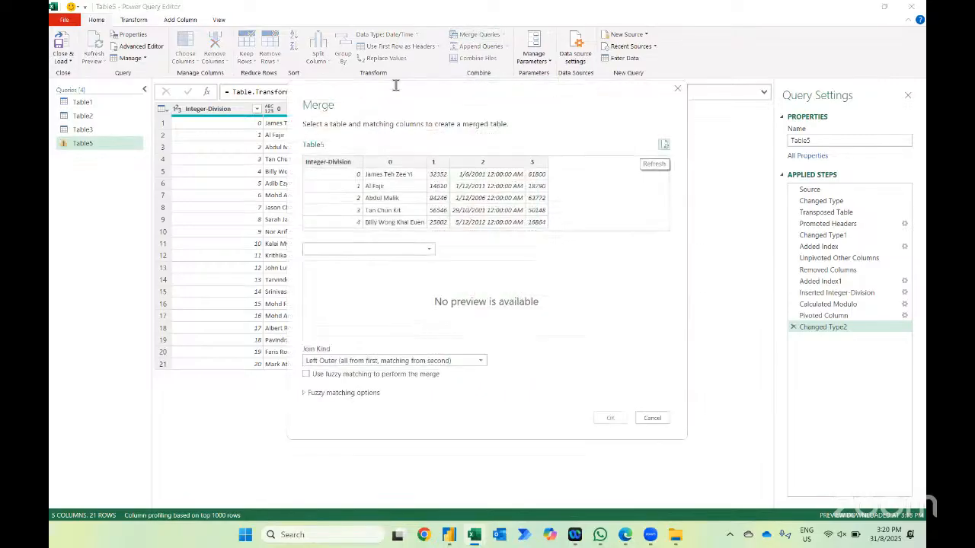
pyautogui.click(392, 363)
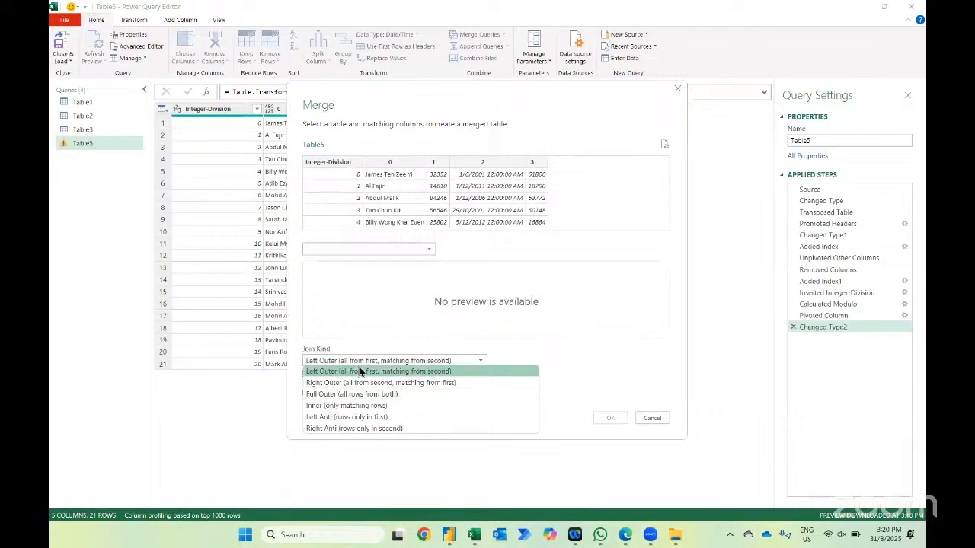
pyautogui.click(653, 418)
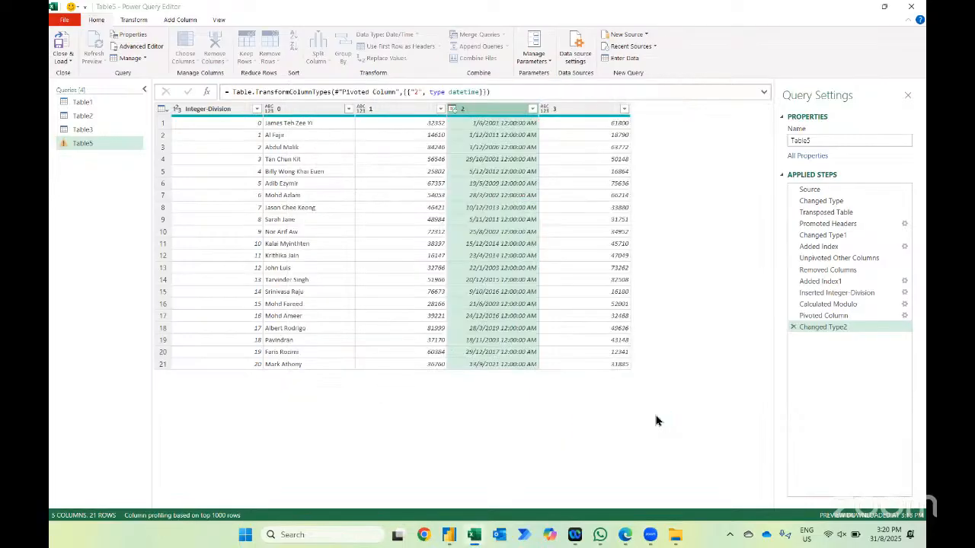
# - Check the settings of the Calculated Modulo and Pivoted Column steps, including the pivot's advanced options, and return to the Changed Type2 step
pyautogui.click(904, 304)
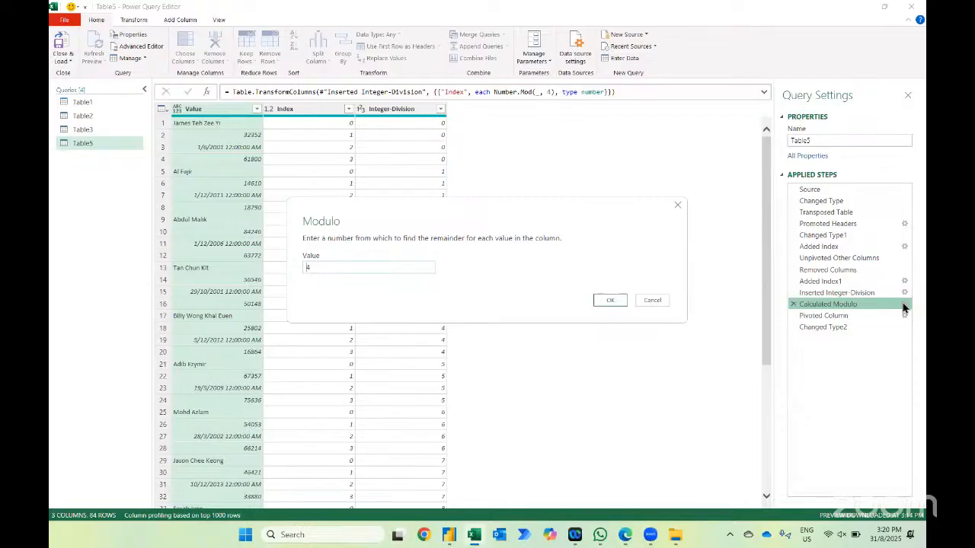
pyautogui.click(678, 205)
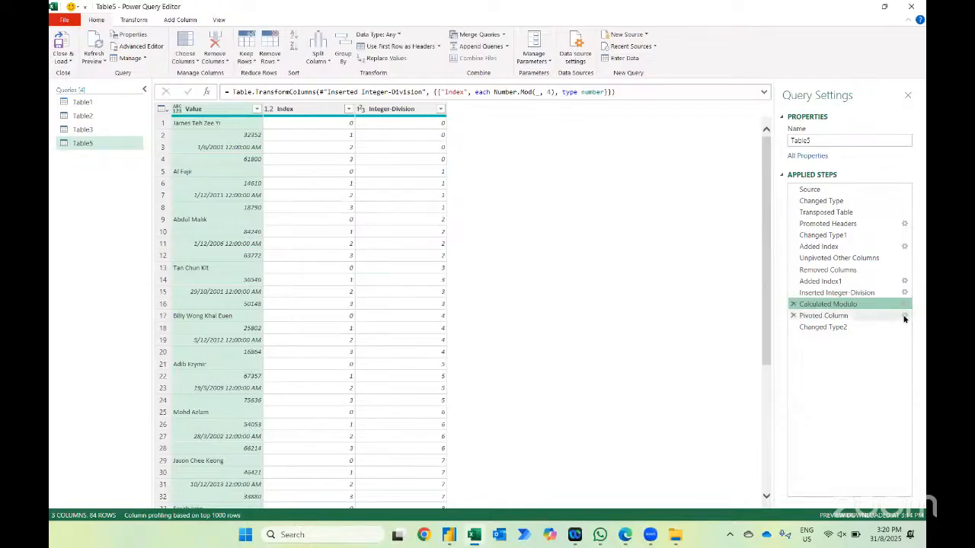
pyautogui.click(905, 316)
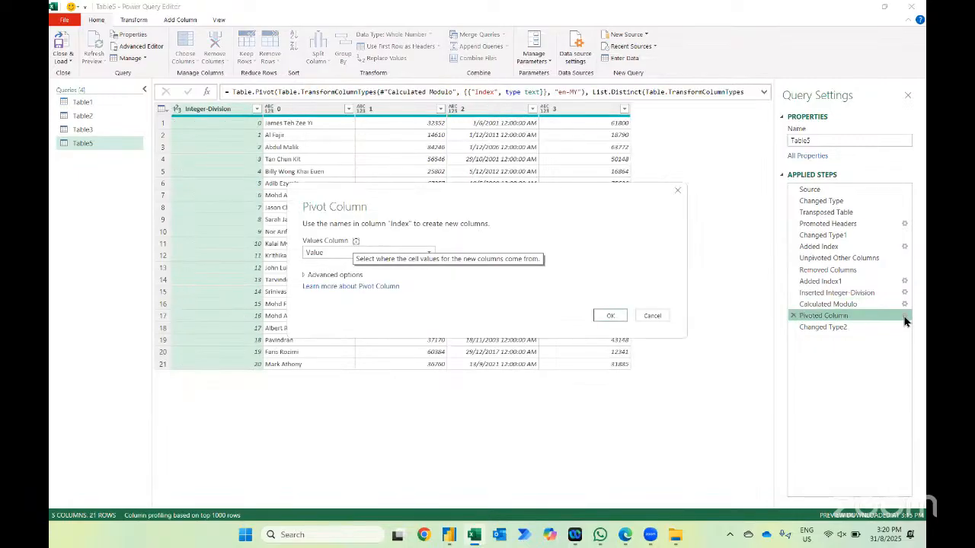
pyautogui.click(303, 275)
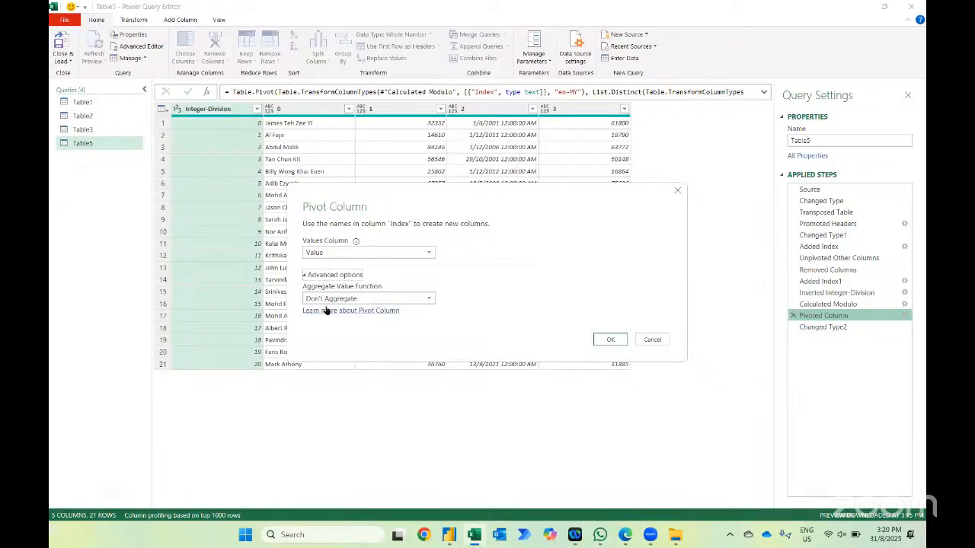
pyautogui.click(609, 338)
pyautogui.click(838, 328)
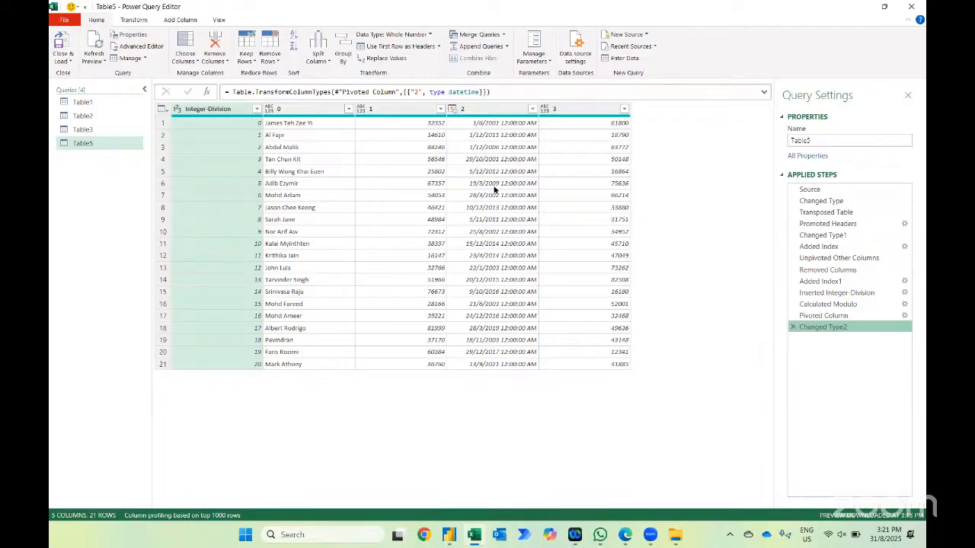
# - Add an Age column calculated from the dates in column 2 and convert its durations to total years
pyautogui.click(490, 109)
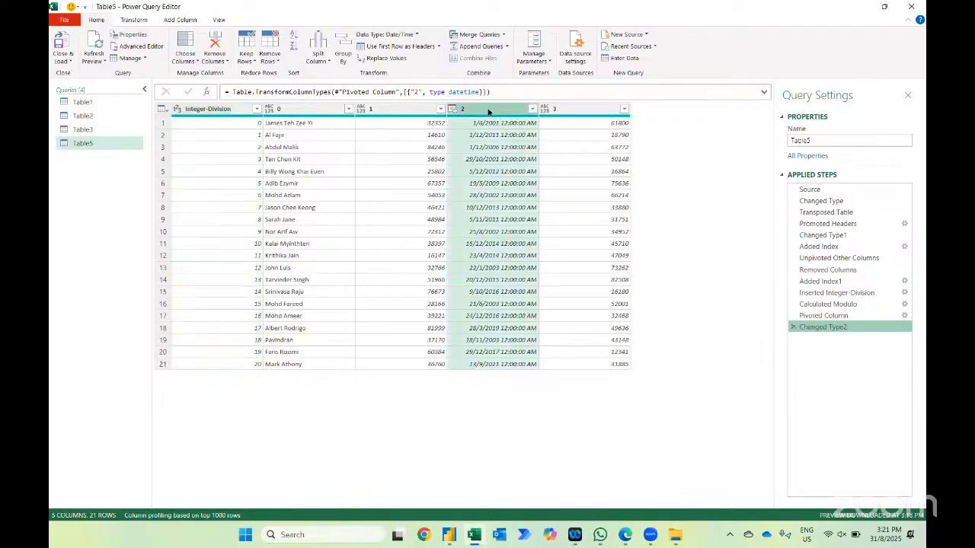
pyautogui.click(187, 20)
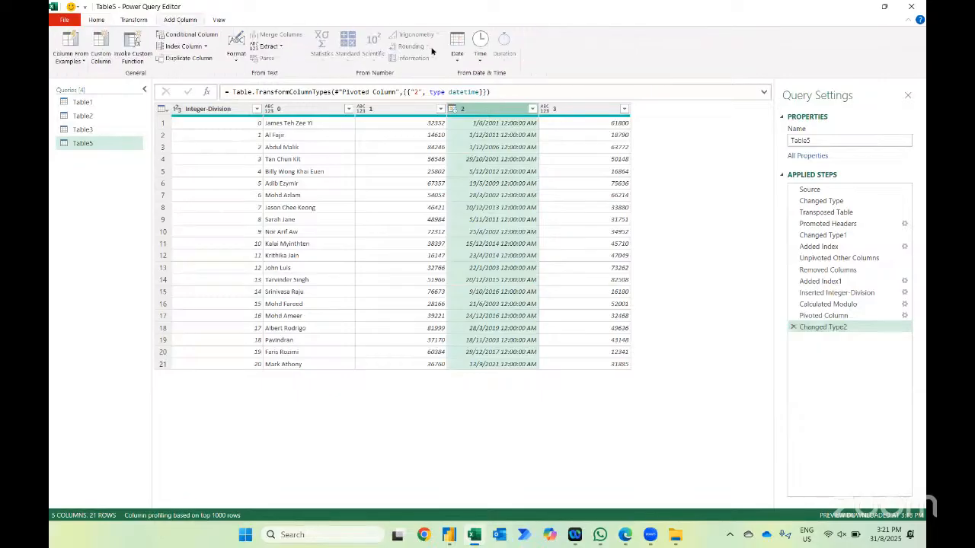
pyautogui.click(456, 54)
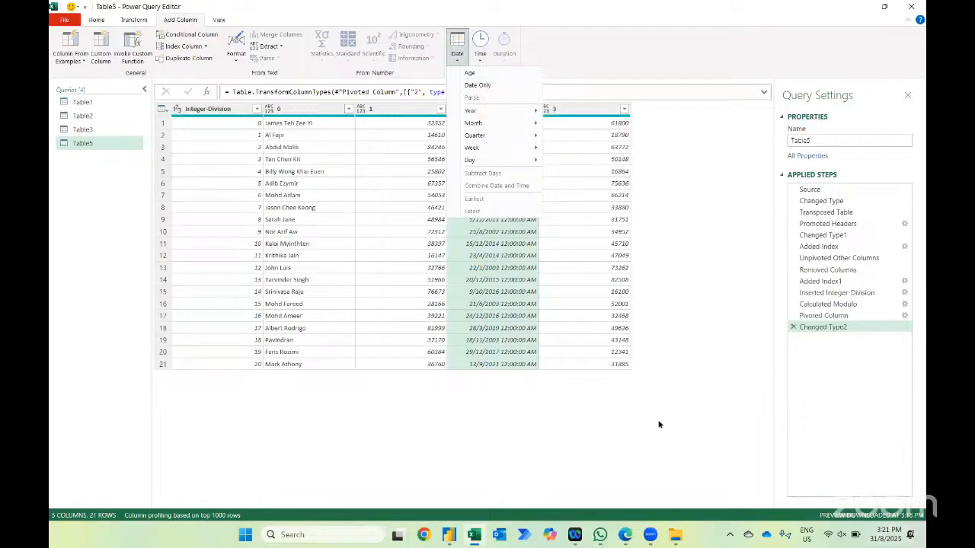
pyautogui.click(470, 74)
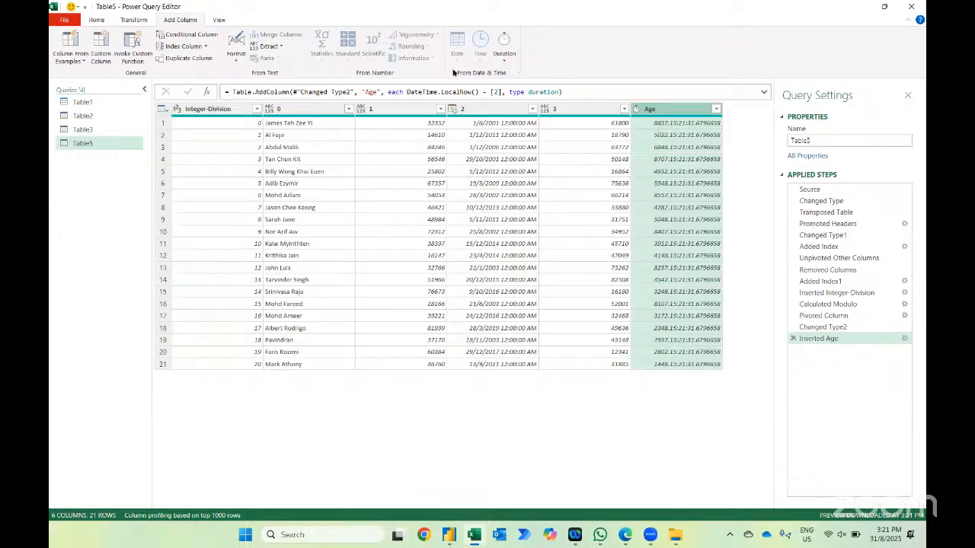
pyautogui.click(140, 22)
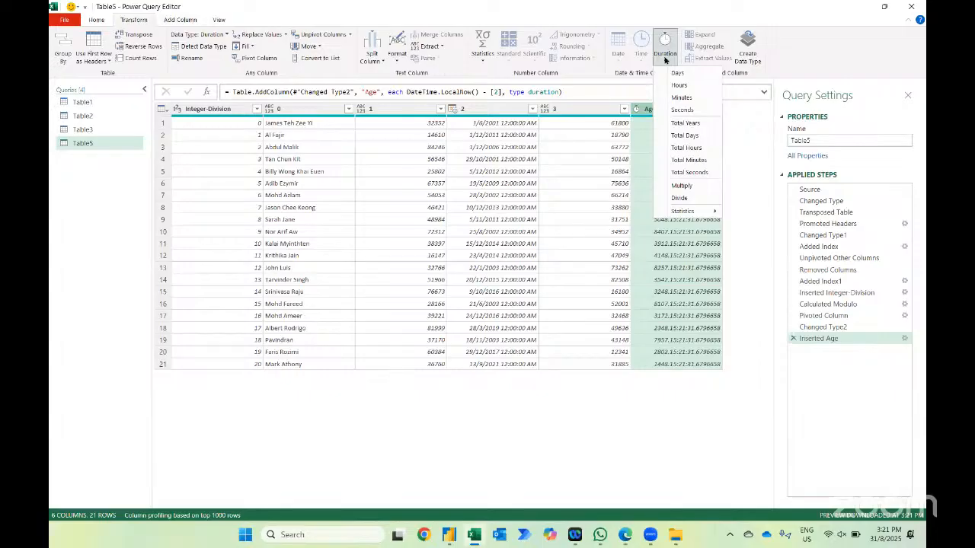
pyautogui.click(688, 124)
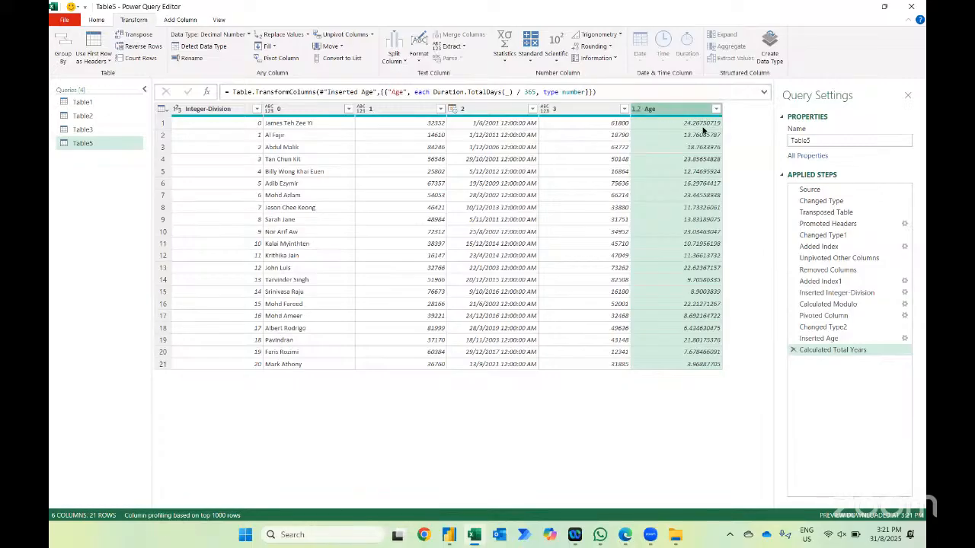
# - Try the Whole Number data type on the Age column and remove that type change
pyautogui.click(634, 110)
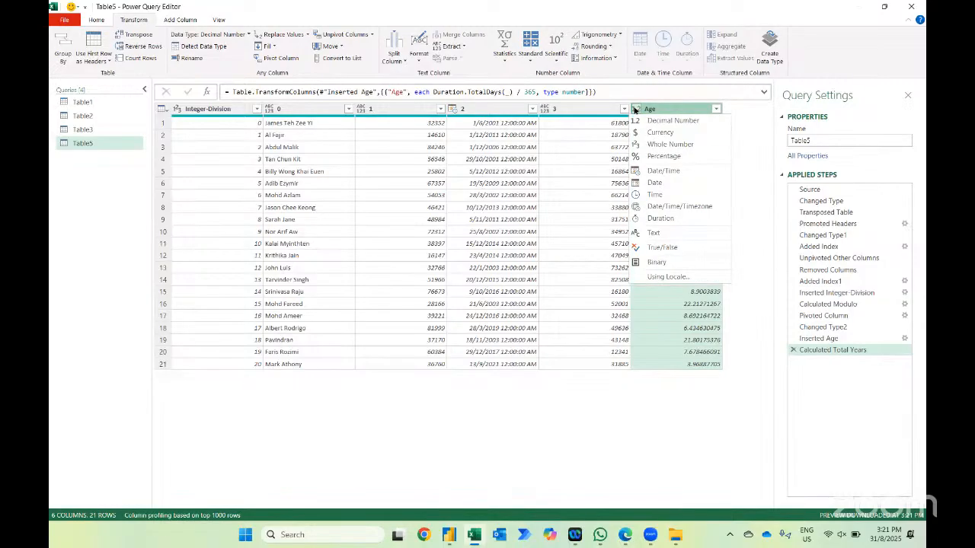
pyautogui.click(653, 145)
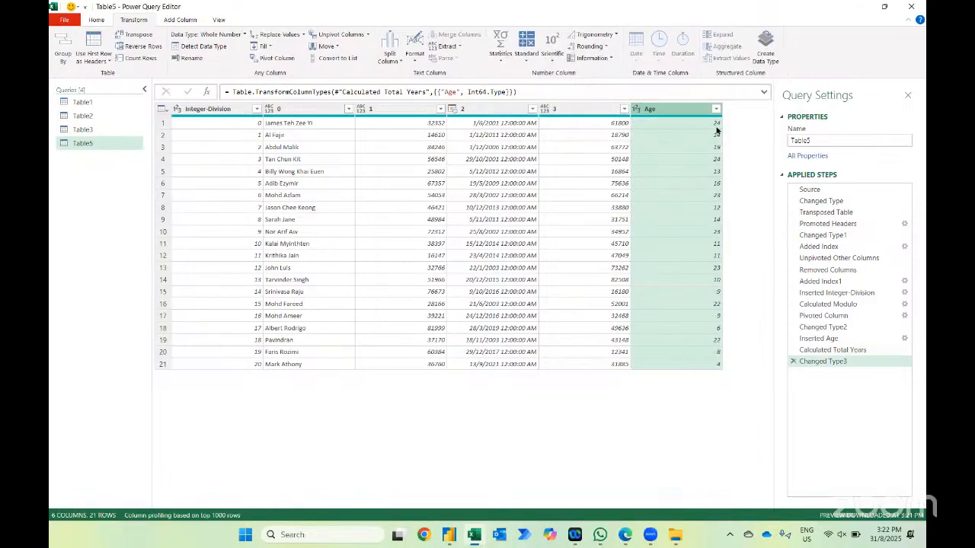
pyautogui.click(792, 360)
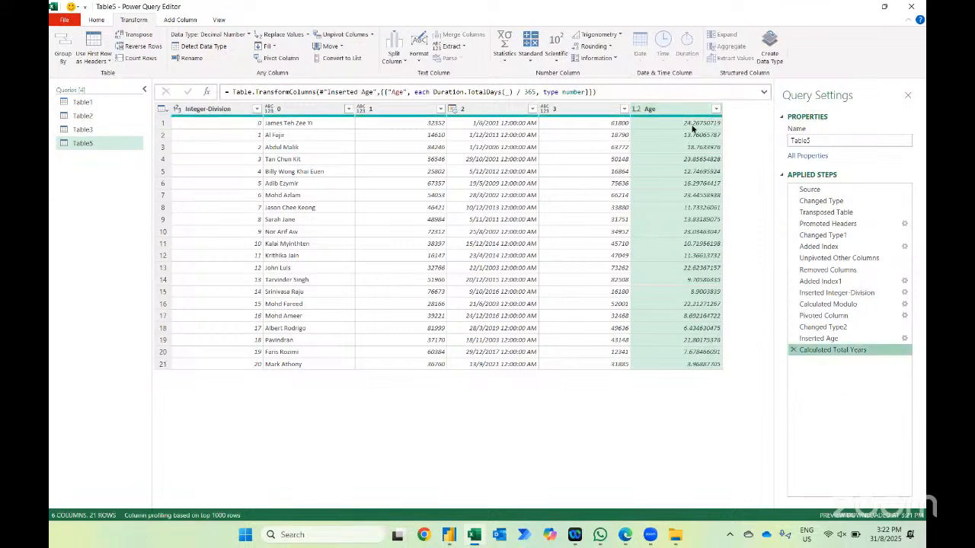
# - Round the Age column's values to 0 decimal places
pyautogui.click(609, 47)
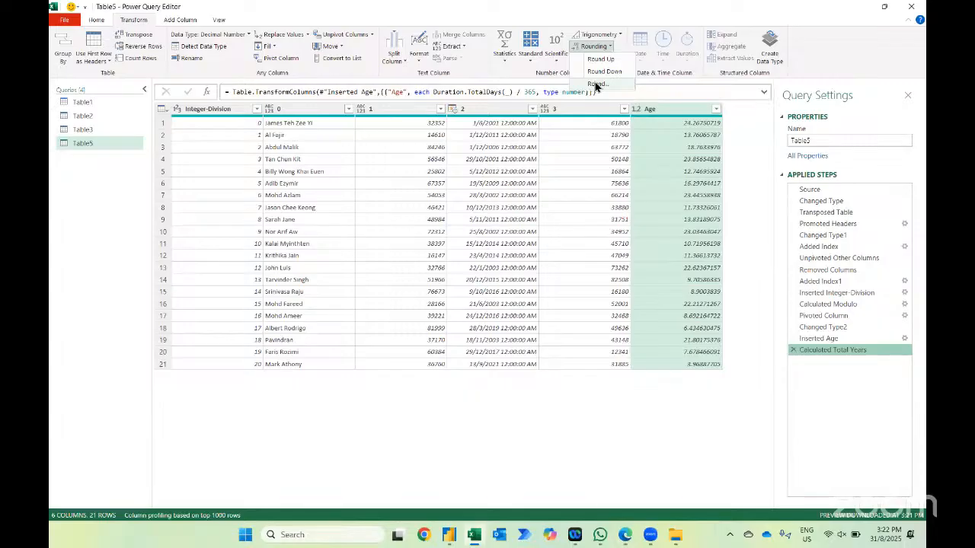
pyautogui.click(596, 84)
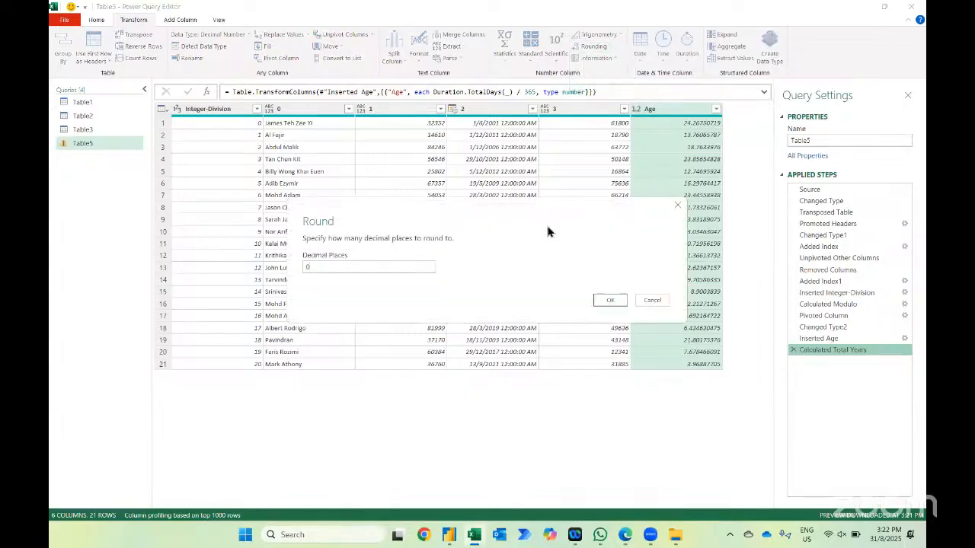
pyautogui.click(610, 300)
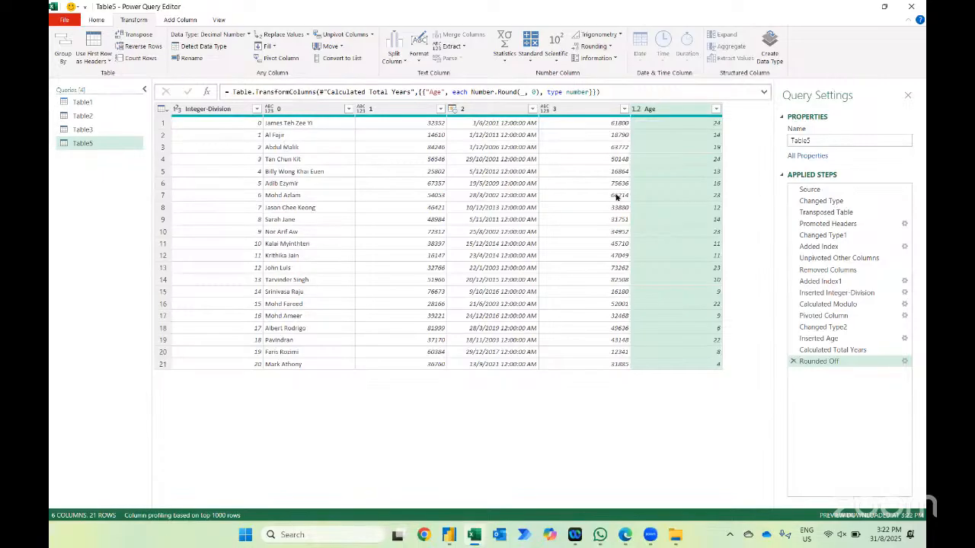
# - Sort the table by the Age column in descending order and select the first employee's name
pyautogui.click(716, 110)
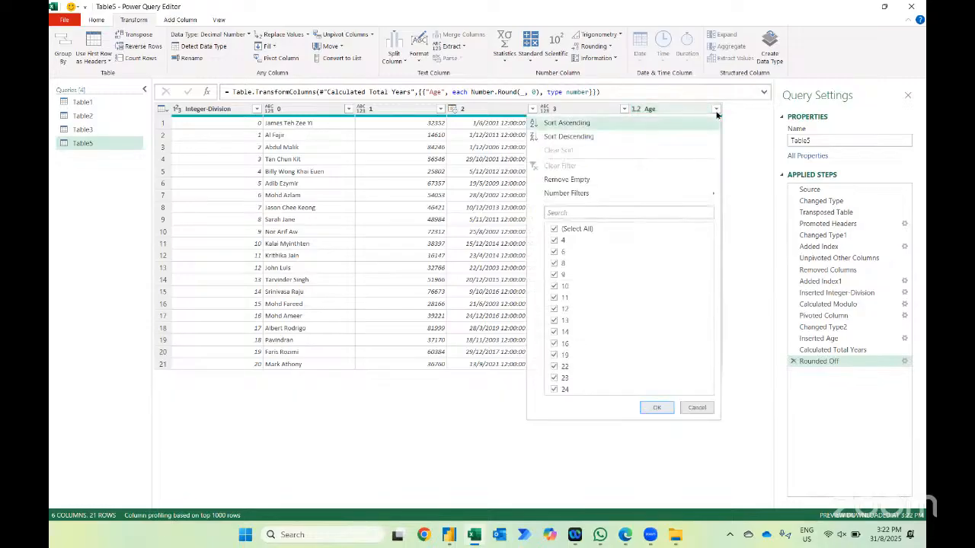
pyautogui.click(600, 137)
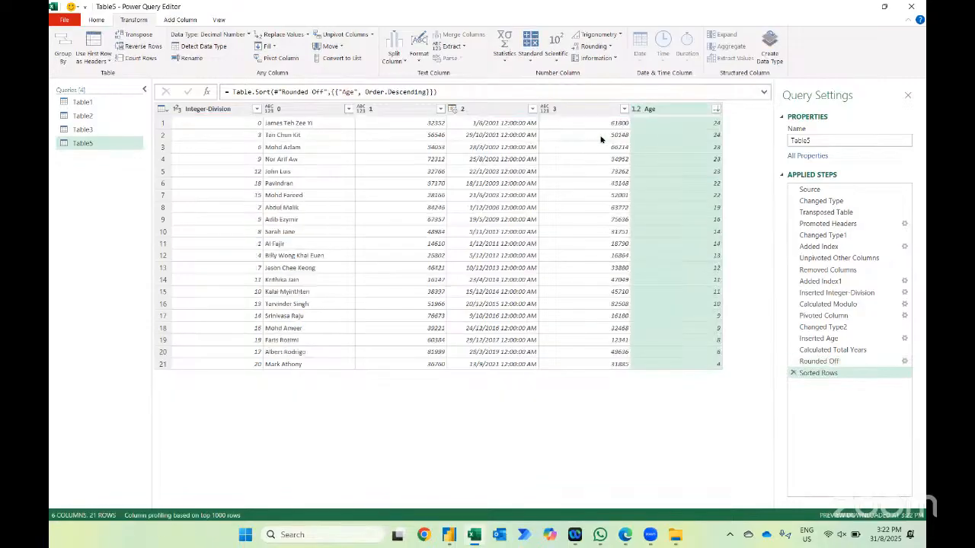
pyautogui.click(286, 126)
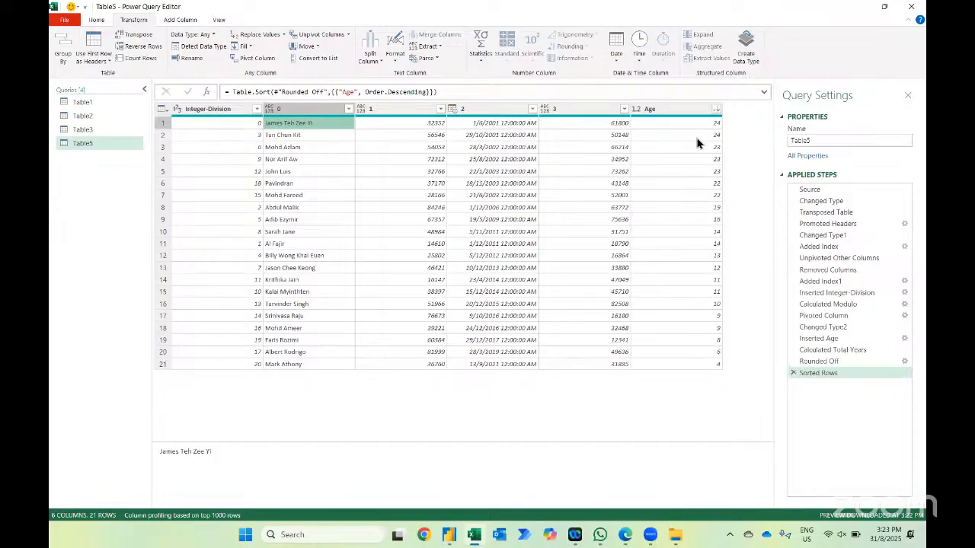
# - Close the query editor and load the Table5 query as a connection only
pyautogui.click(96, 20)
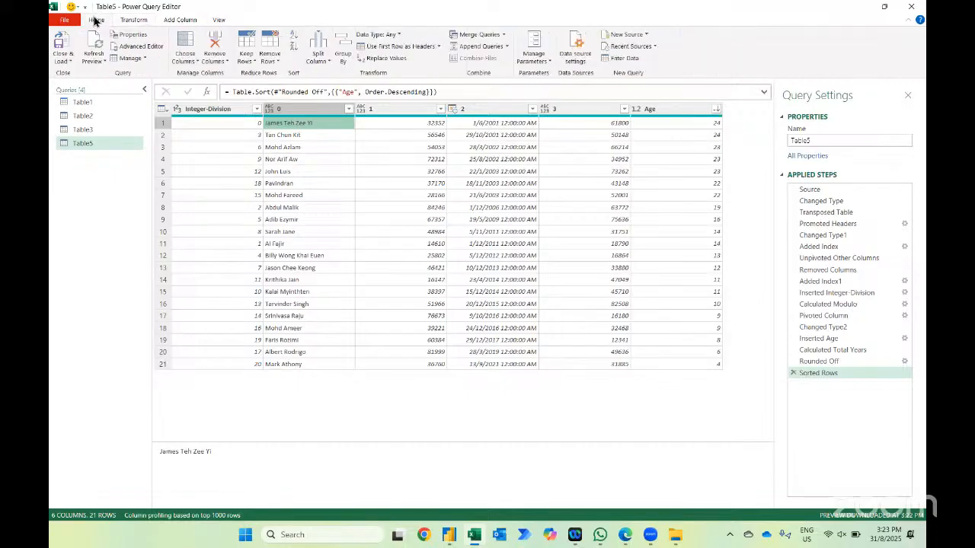
pyautogui.click(133, 20)
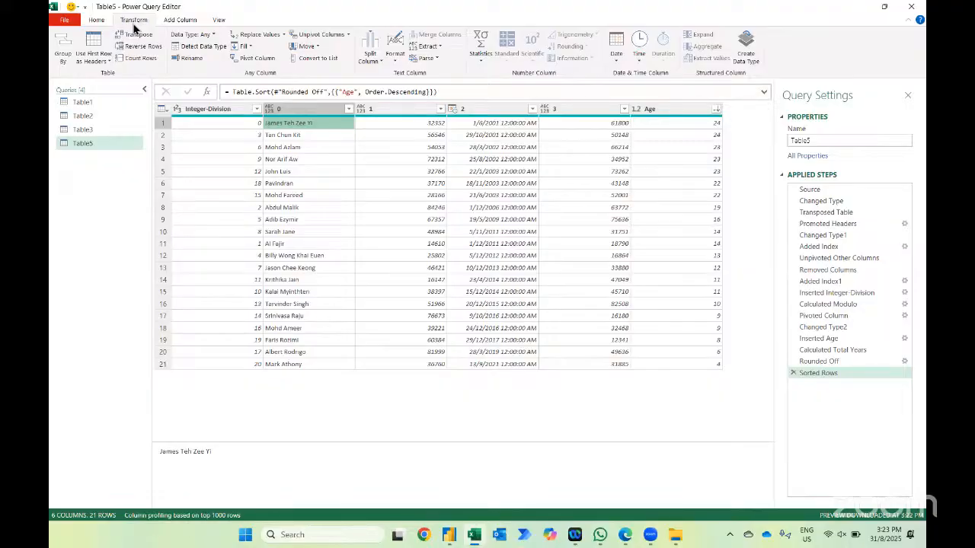
pyautogui.click(97, 20)
pyautogui.click(63, 59)
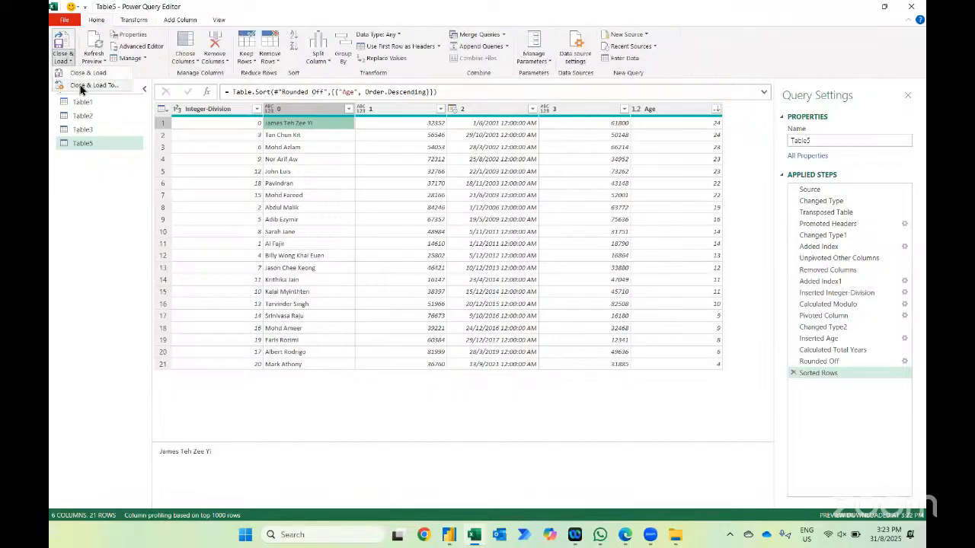
pyautogui.click(80, 87)
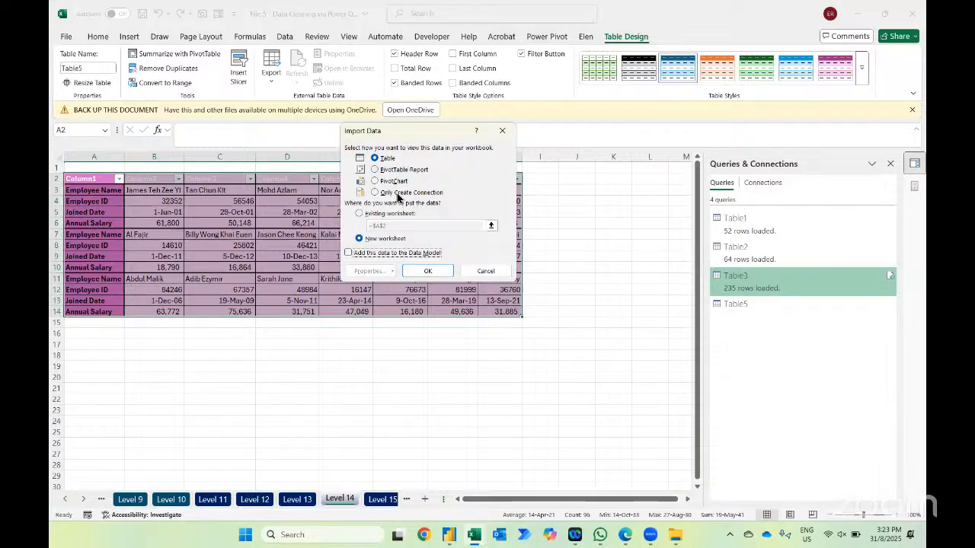
pyautogui.click(397, 194)
pyautogui.click(428, 271)
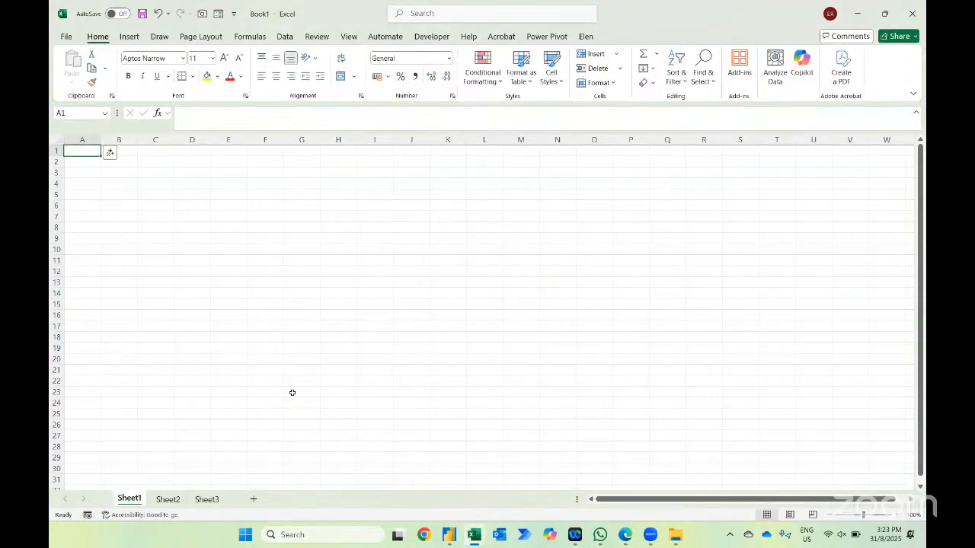
# - Enter the heading "combine data from folder" in cell A1 of Sheet1, with the sheet enlarged for readability
pyautogui.click(899, 515)
pyautogui.click(898, 515)
pyautogui.click(898, 515)
pyautogui.click(899, 514)
pyautogui.click(898, 515)
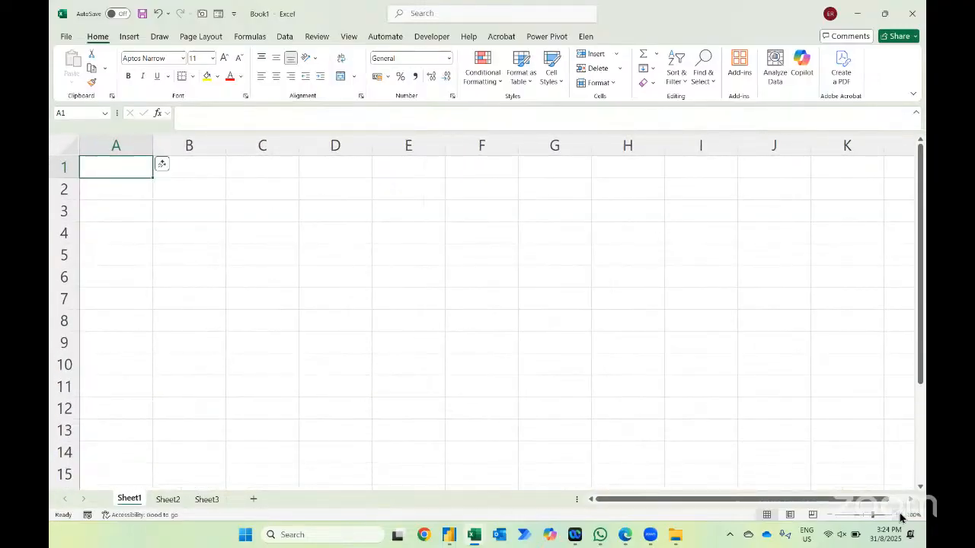
pyautogui.write('combine data frm')
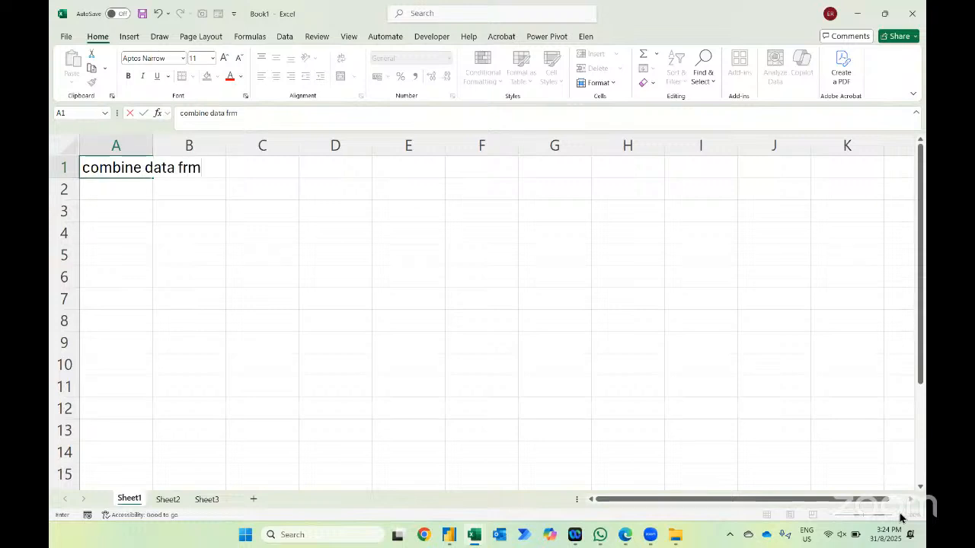
pyautogui.press('BackSpace')
pyautogui.write('om folder')
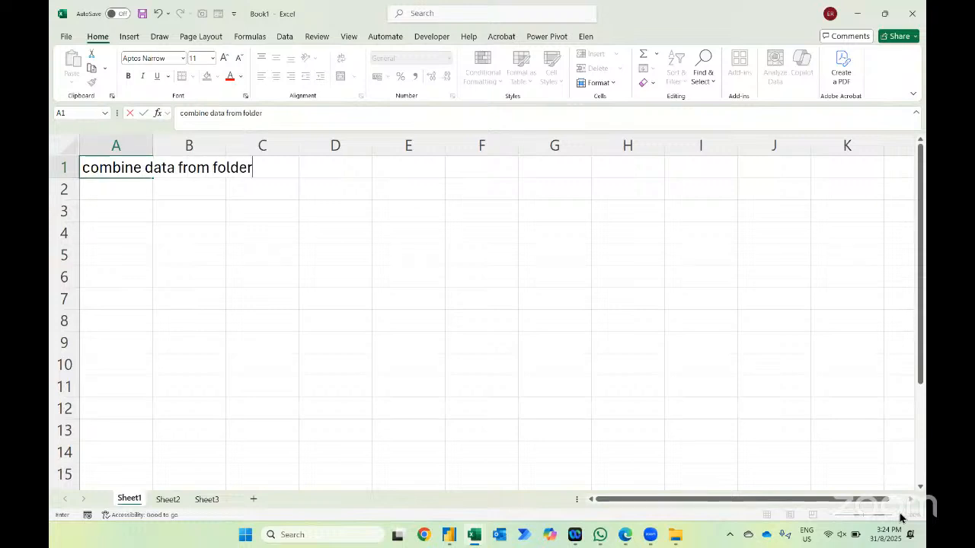
pyautogui.press('Return')
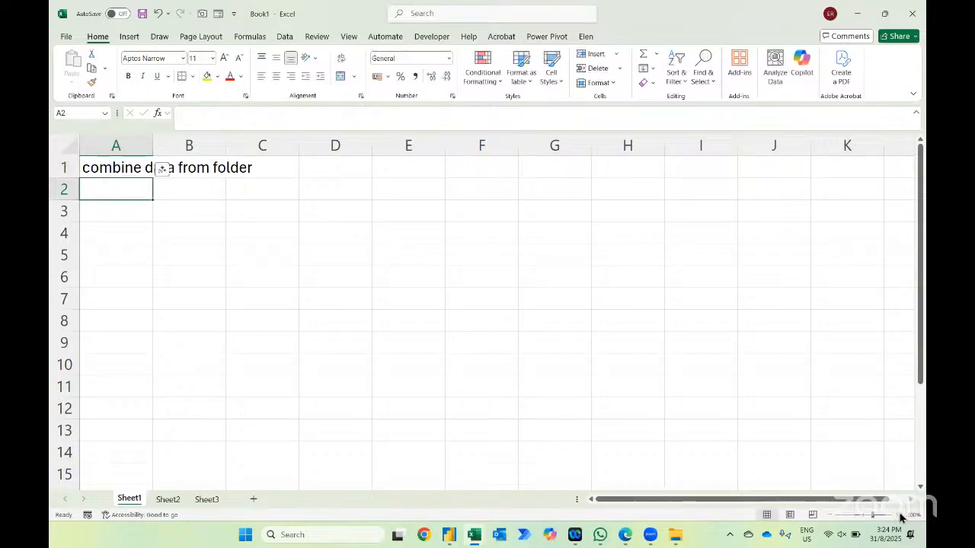
# - Switch to File Explorer and open the Claims folder inside Day 2 Power BI, Case Study 2 - Consolidate Claims Report
pyautogui.hotkey('alt', 'Tab')
pyautogui.hotkey('alt', 'Tab')
pyautogui.hotkey('alt', 'Tab')
pyautogui.hotkey('alt', 'Tab')
pyautogui.hotkey('alt', 'Tab')
pyautogui.hotkey('alt', 'shift', 'Tab')
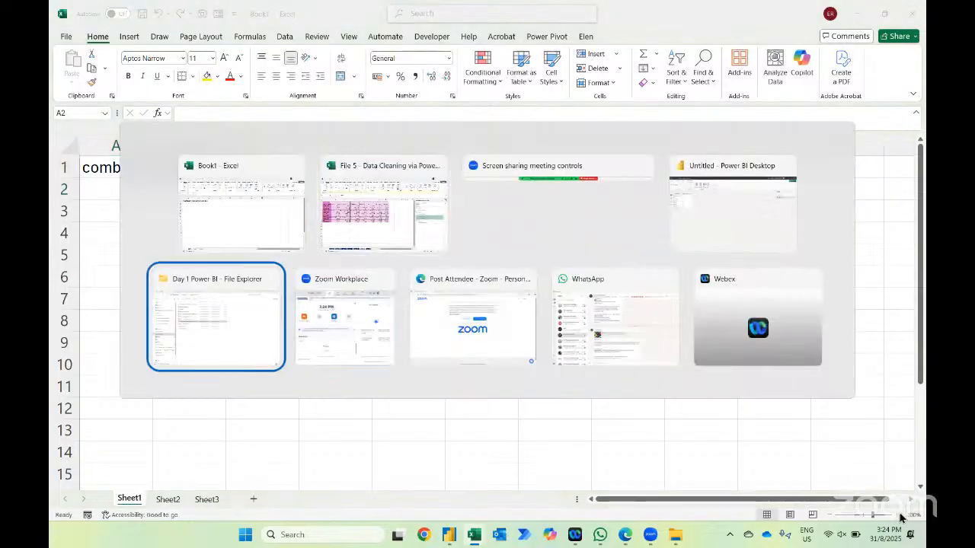
pyautogui.hotkey('alt', 'Up')
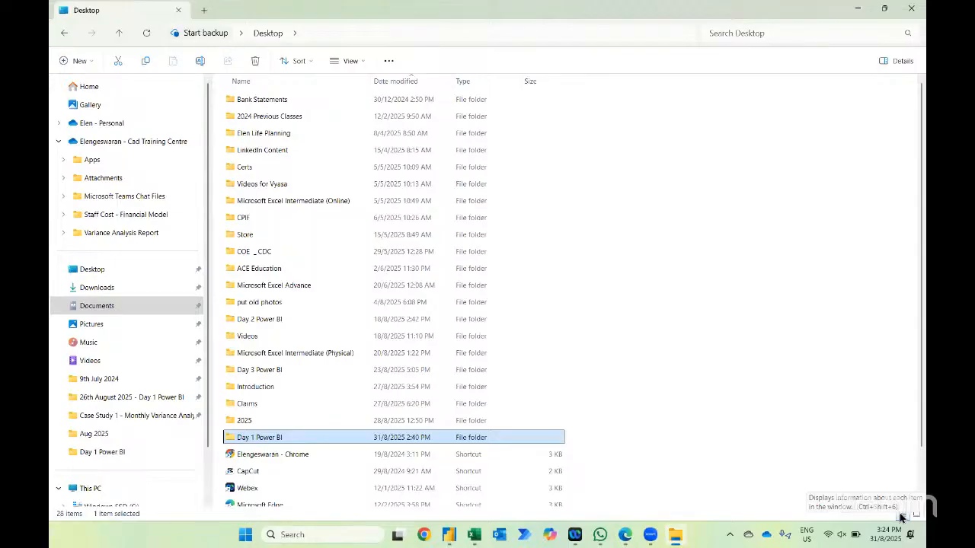
pyautogui.doubleClick(281, 326)
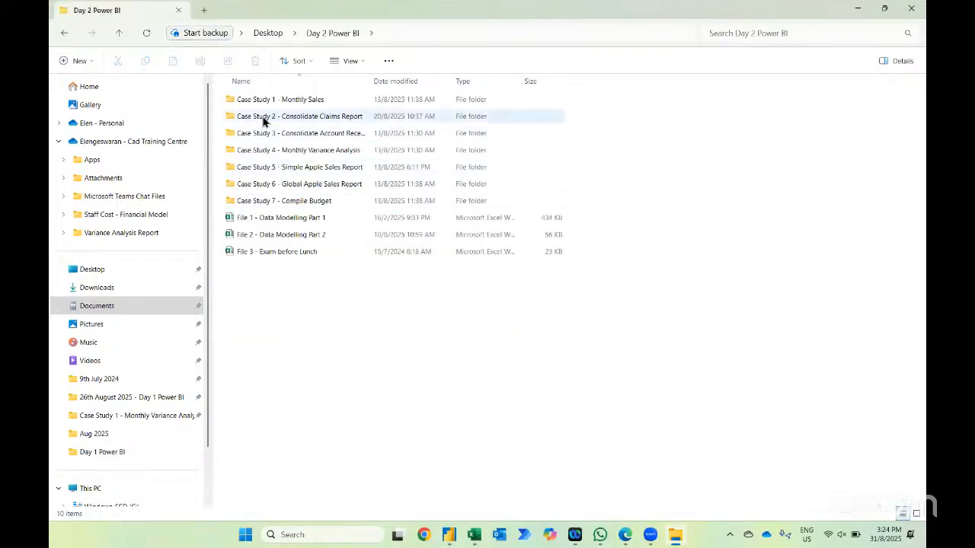
pyautogui.doubleClick(297, 122)
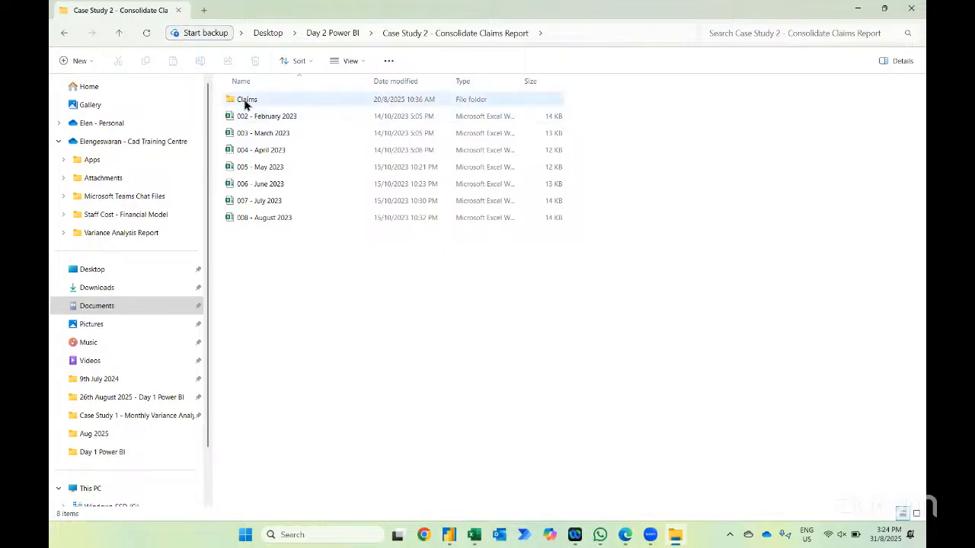
pyautogui.doubleClick(245, 101)
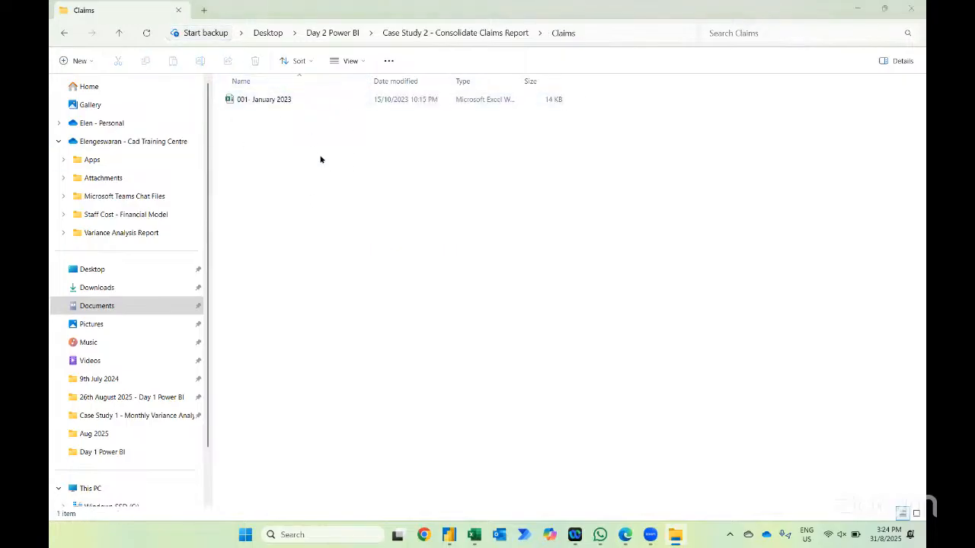
# - Return to the Book1 workbook in Excel and enter the note "1. click data" in cell B3
pyautogui.hotkey('alt', 'Tab')
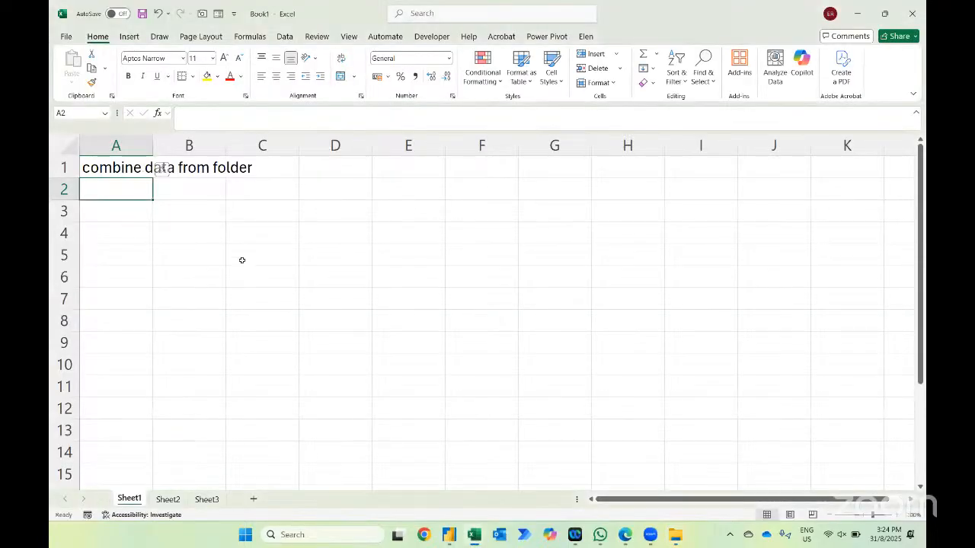
pyautogui.press('Down')
pyautogui.press('Right')
pyautogui.write('1.')
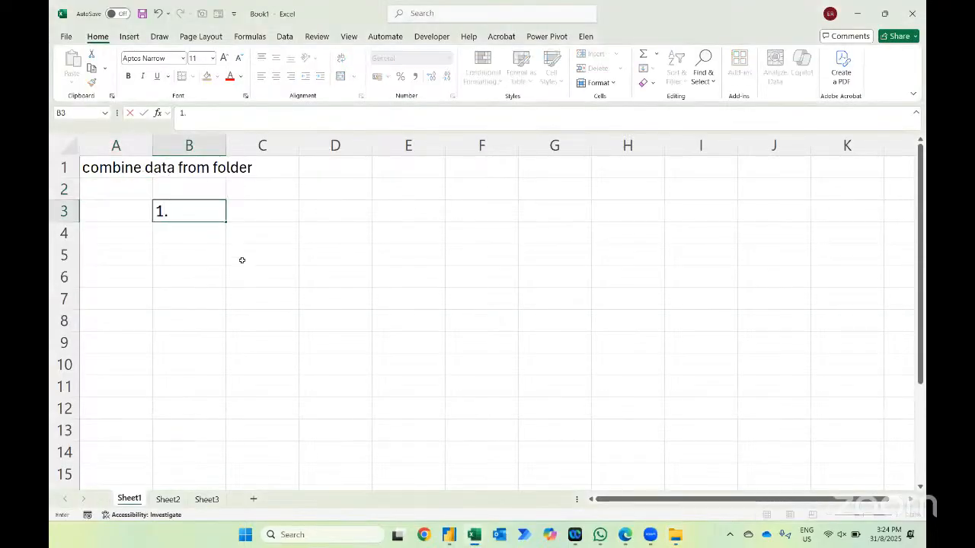
pyautogui.write(' click data')
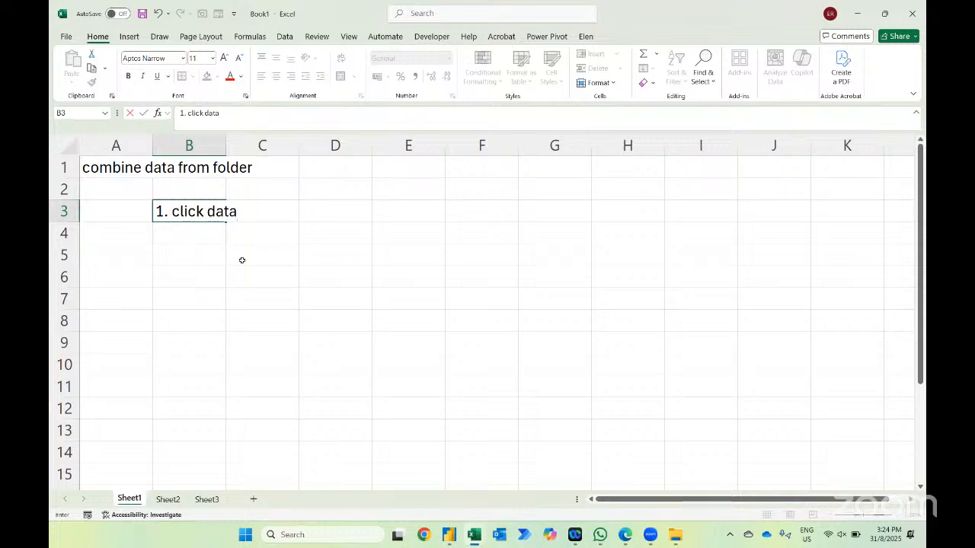
pyautogui.press('Return')
pyautogui.press('Up')
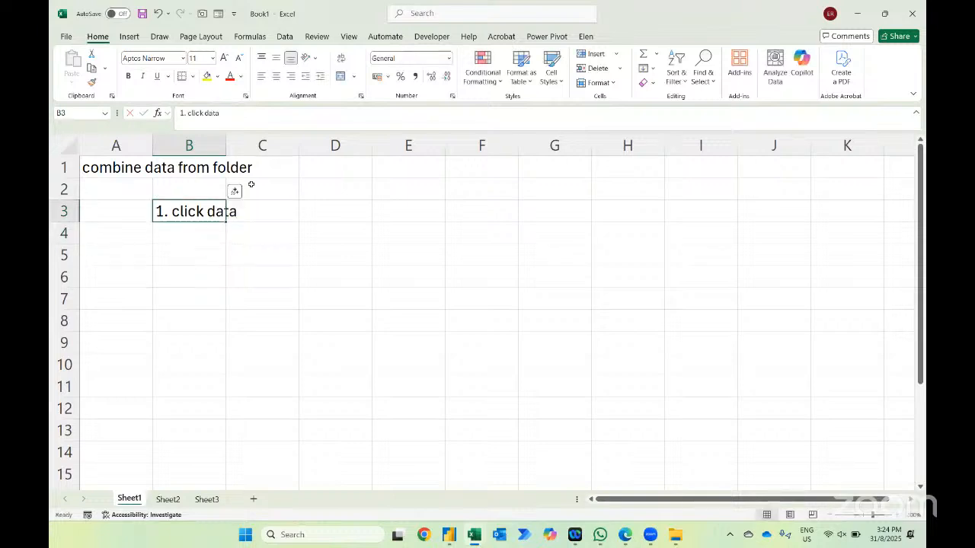
# - Extend the note in cell B3 with "... get data ... from folder"
pyautogui.click(285, 37)
pyautogui.press('F2')
pyautogui.write('2')
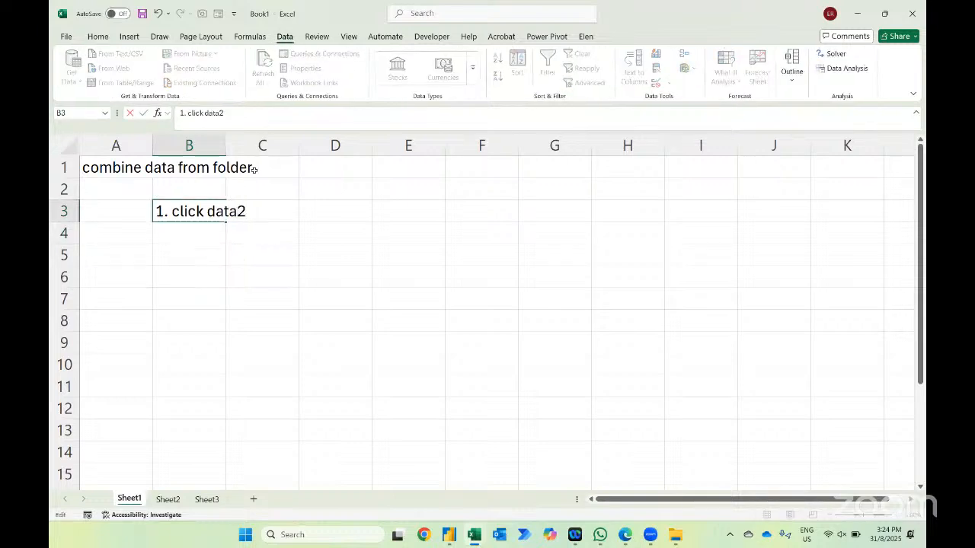
pyautogui.press('BackSpace')
pyautogui.write('... get data .')
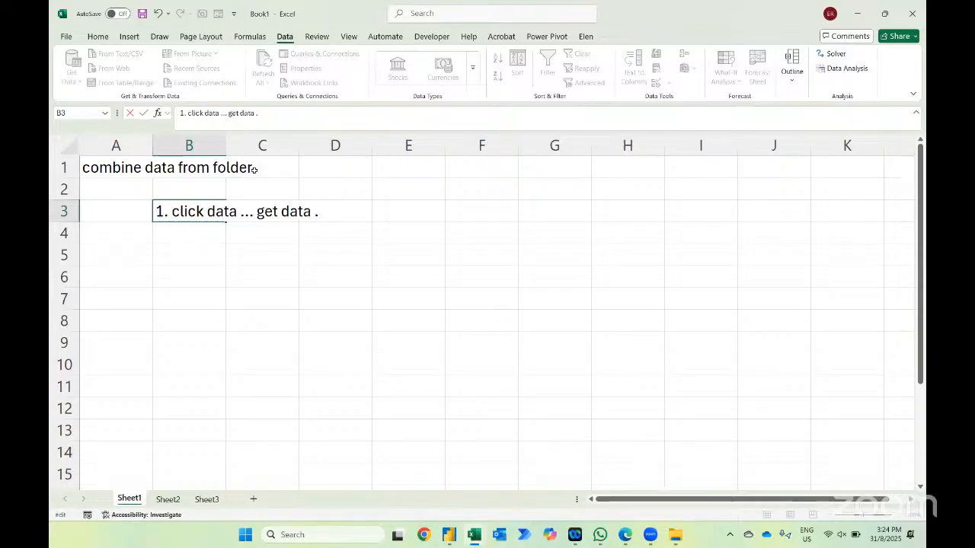
pyautogui.write('.. from folder')
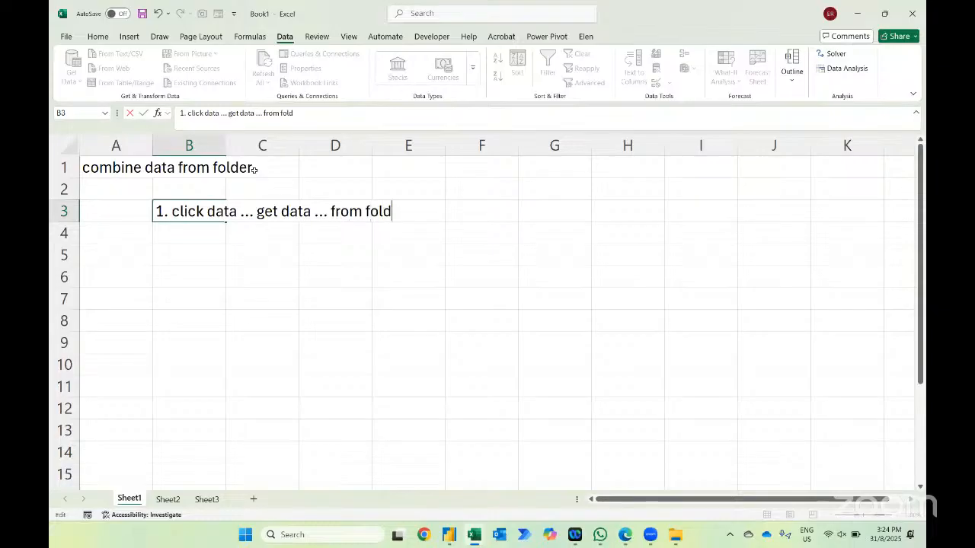
pyautogui.press('Return')
# - Enter the note '2. choose the folder accordingly ... "claims folder"' in cell B4
pyautogui.write('2.')
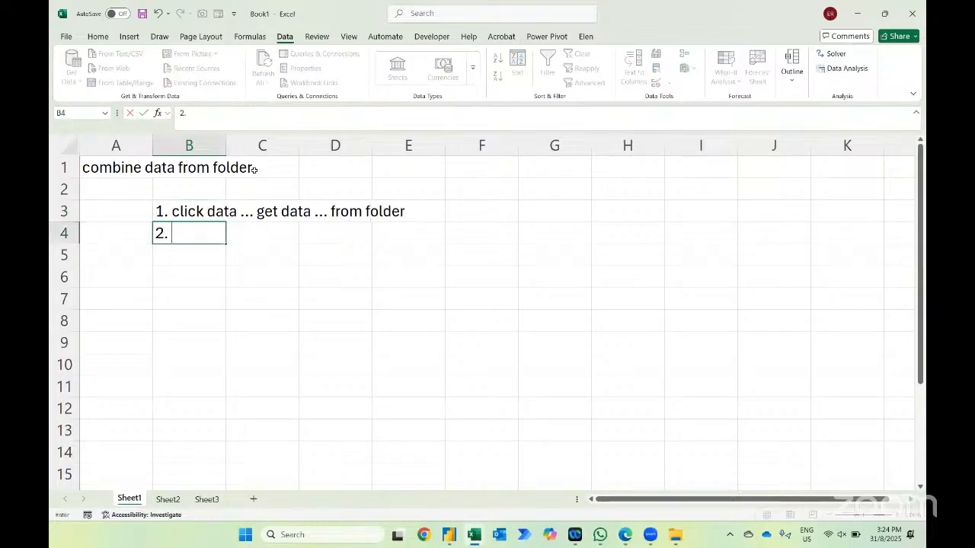
pyautogui.write(' choose the')
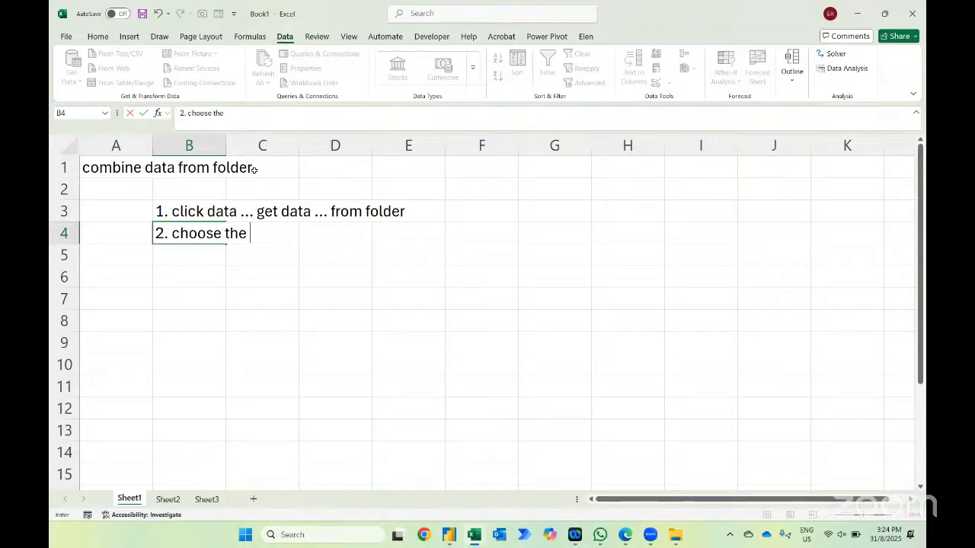
pyautogui.write(' folder ')
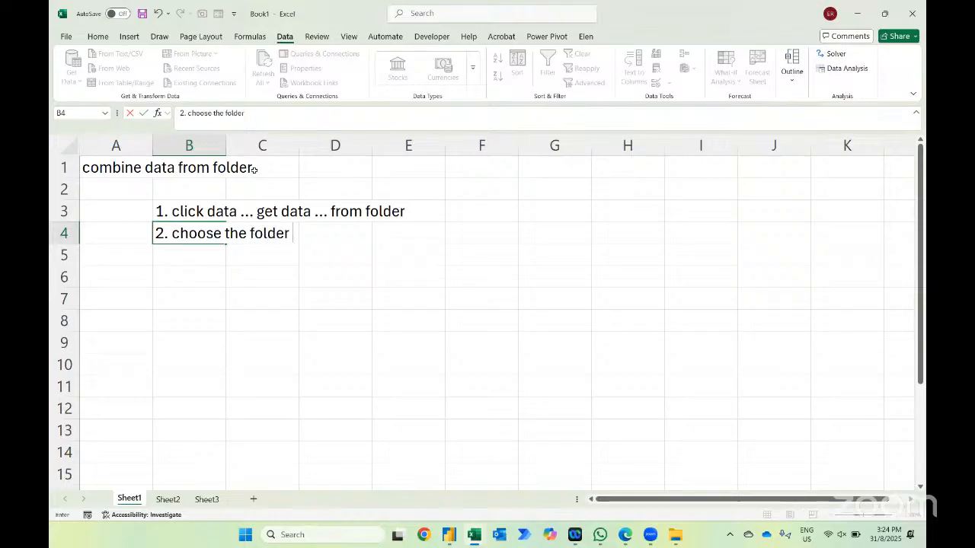
pyautogui.write('accordingly')
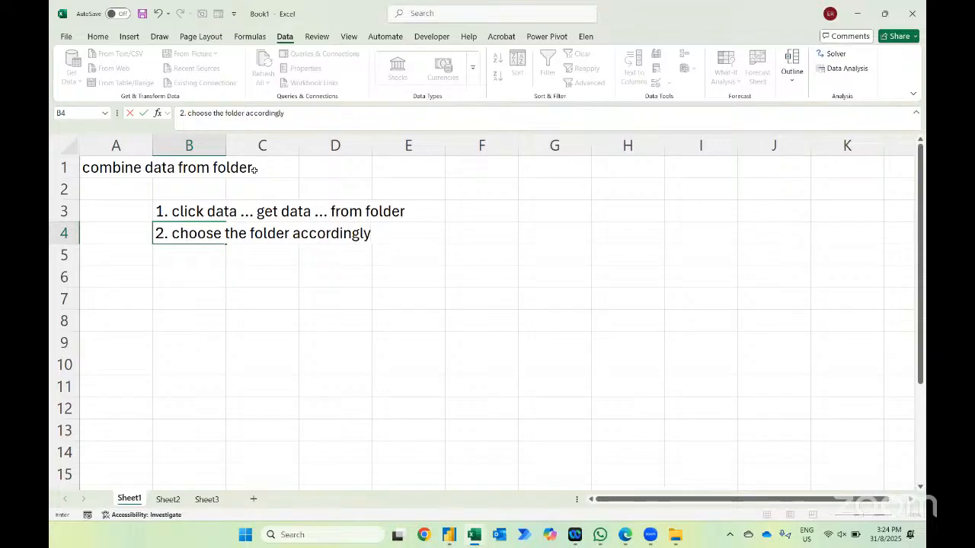
pyautogui.write(' ... "claims folder"')
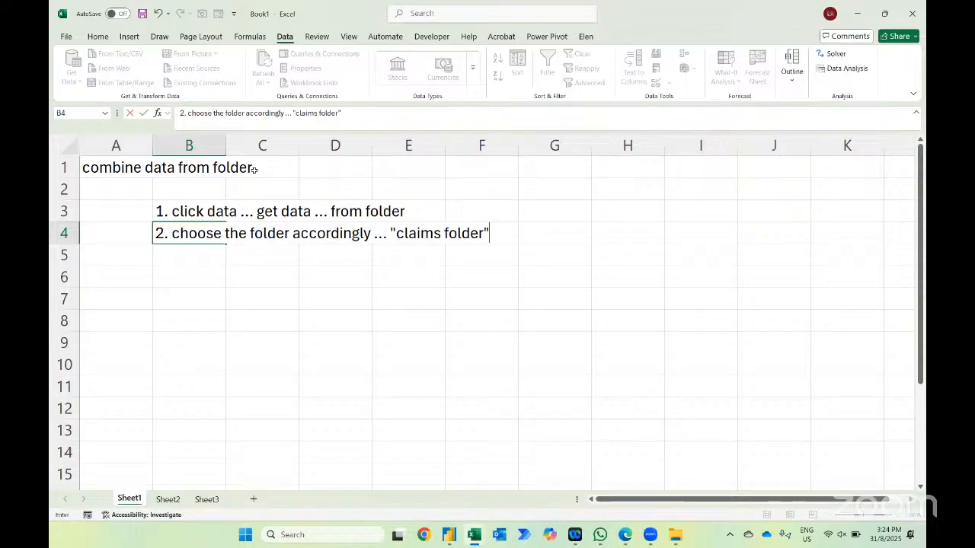
pyautogui.press('Return')
# - Enter the note "3. combine and load to" in cell B5
pyautogui.write('3.')
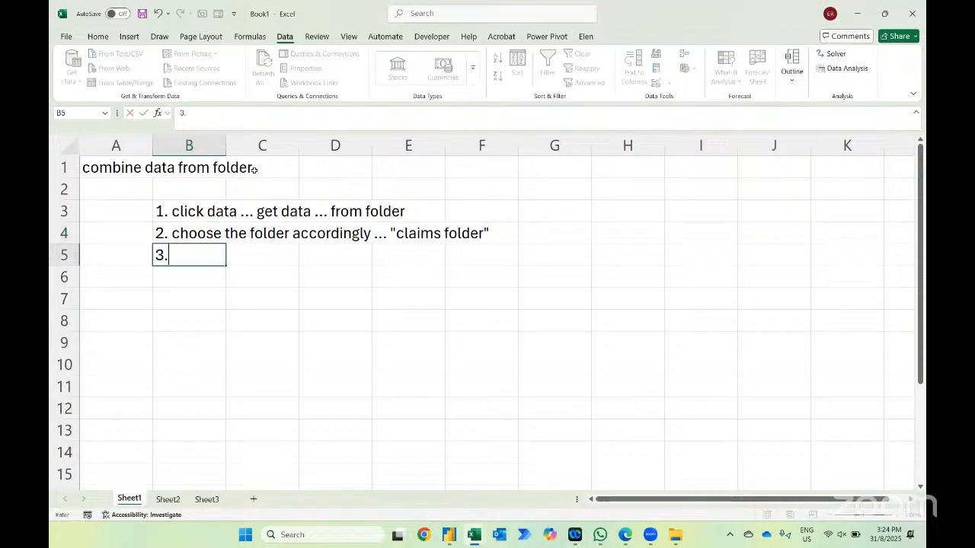
pyautogui.write(' combine and load to')
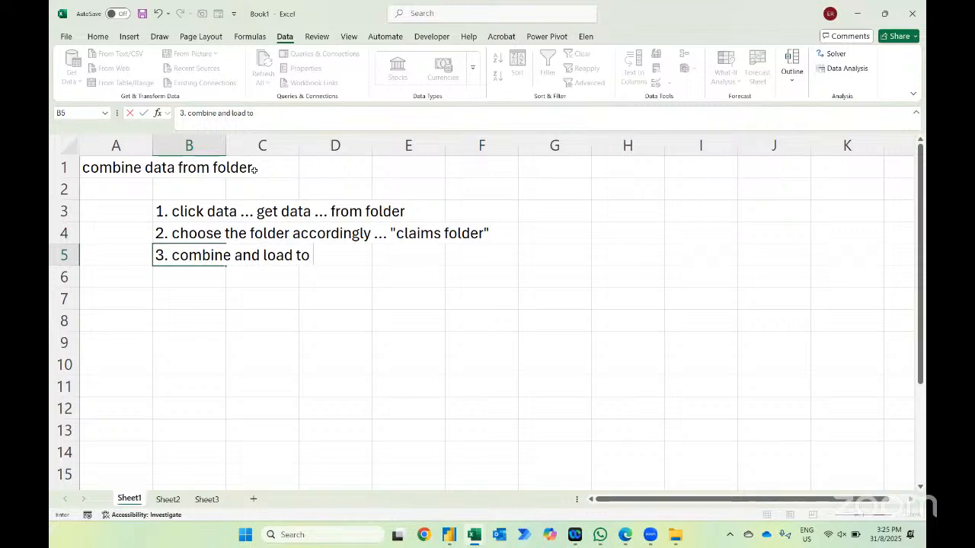
pyautogui.press('Return')
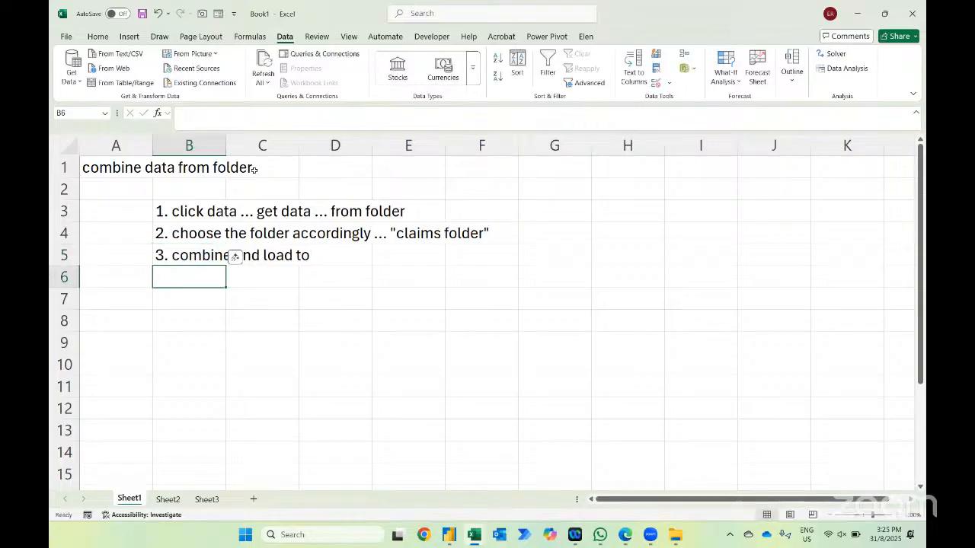
# - Enter the note "4. choose the correct worksheet/tab/sheet" in cell B6
pyautogui.write('4. cho')
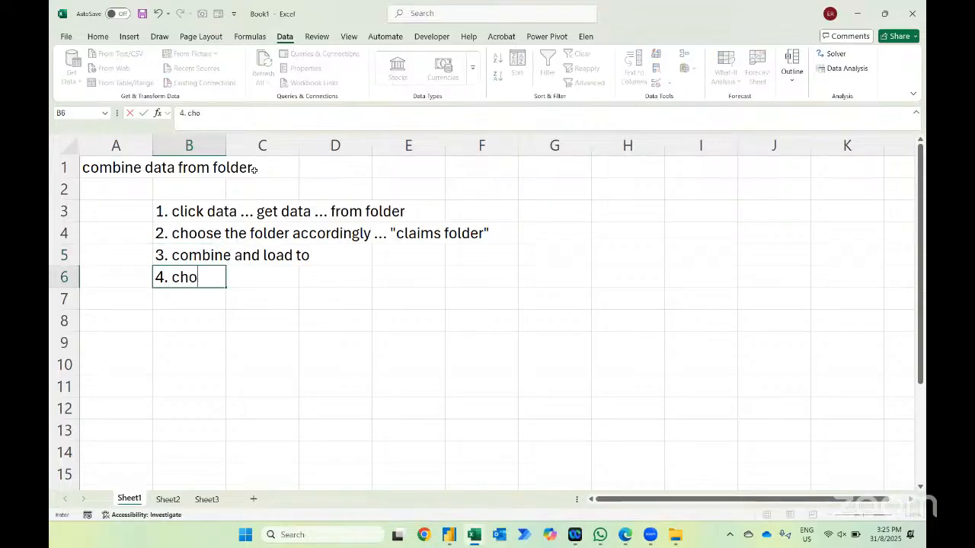
pyautogui.write('ose the cor')
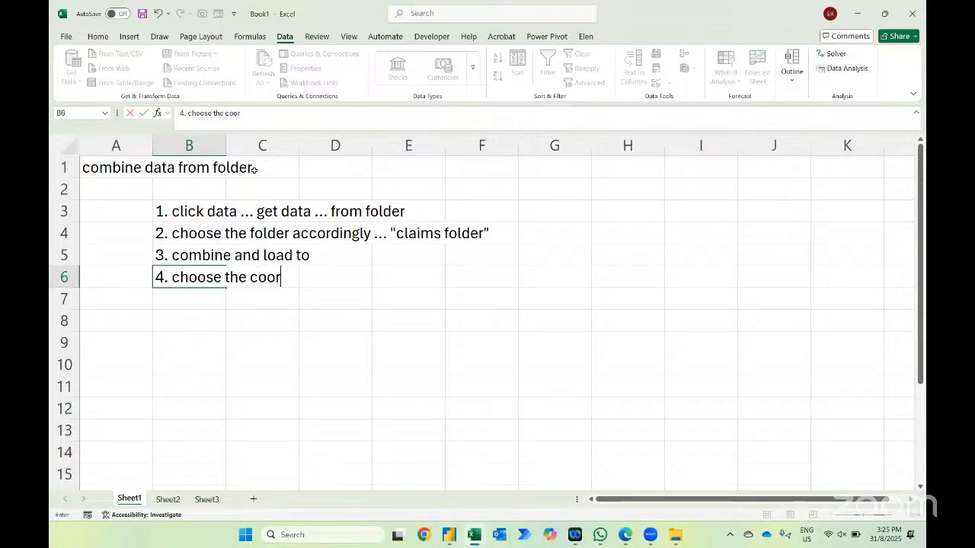
pyautogui.write('rect worksheet')
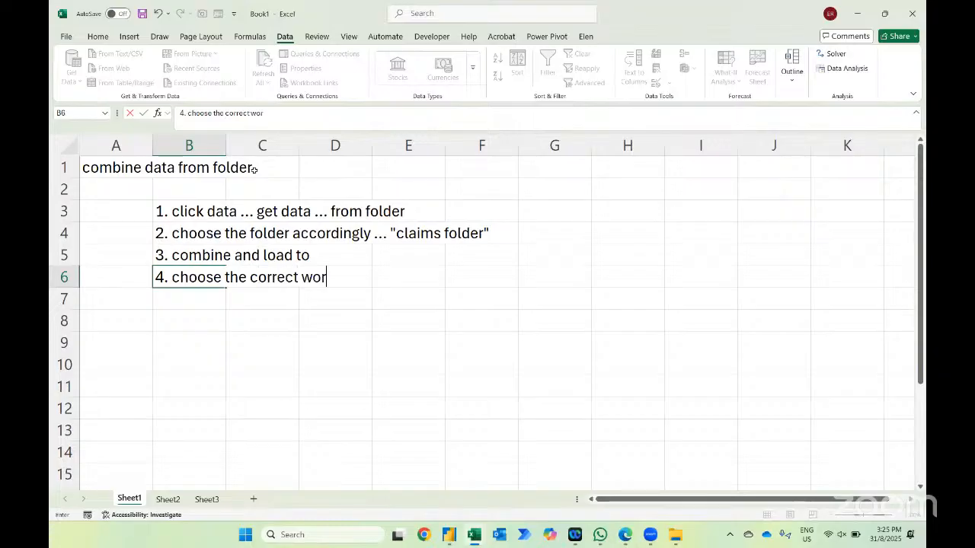
pyautogui.write('/t')
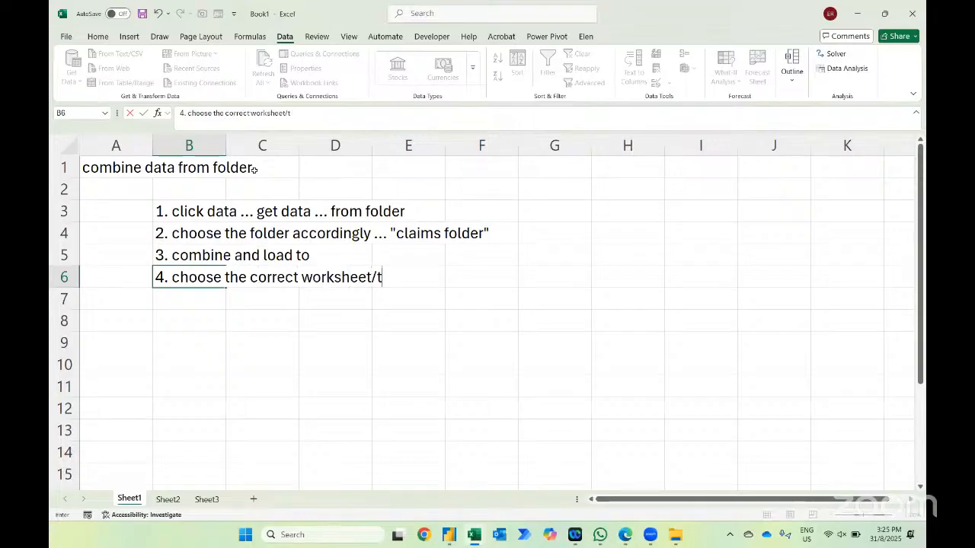
pyautogui.write('ab/sheet')
pyautogui.press('Return')
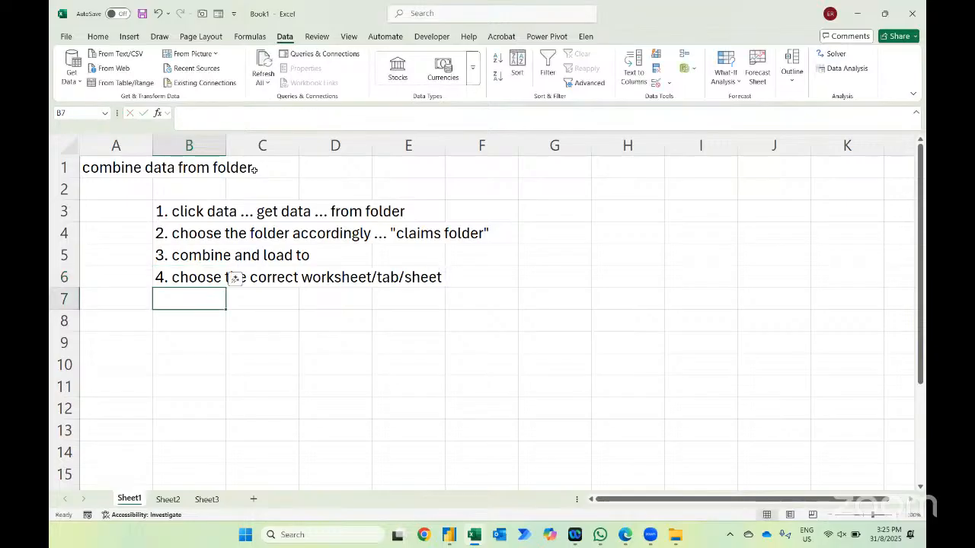
# - Append '.."Claims"' to the worksheet-choosing note in cell B6
pyautogui.press('Up')
pyautogui.press('F2')
pyautogui.write('.."C')
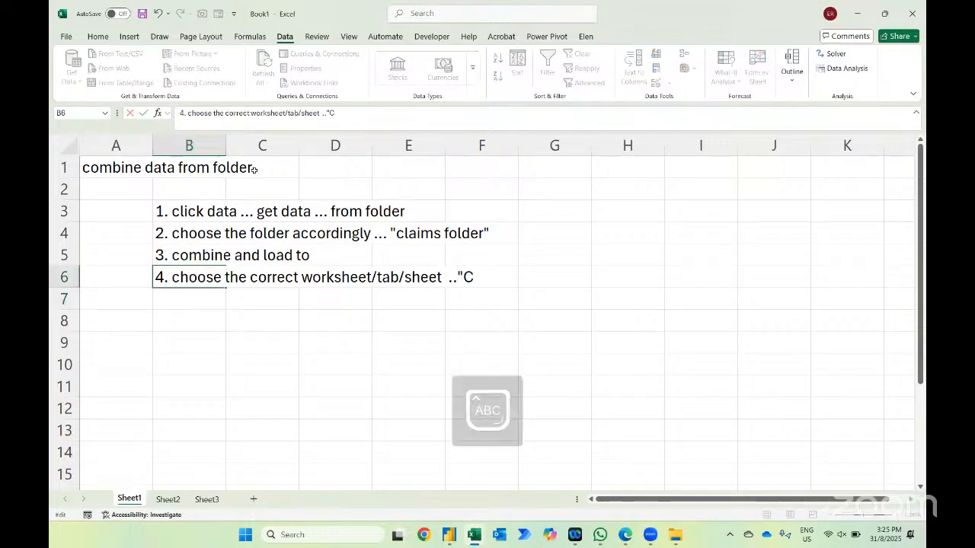
pyautogui.write('laims"')
pyautogui.press('Return')
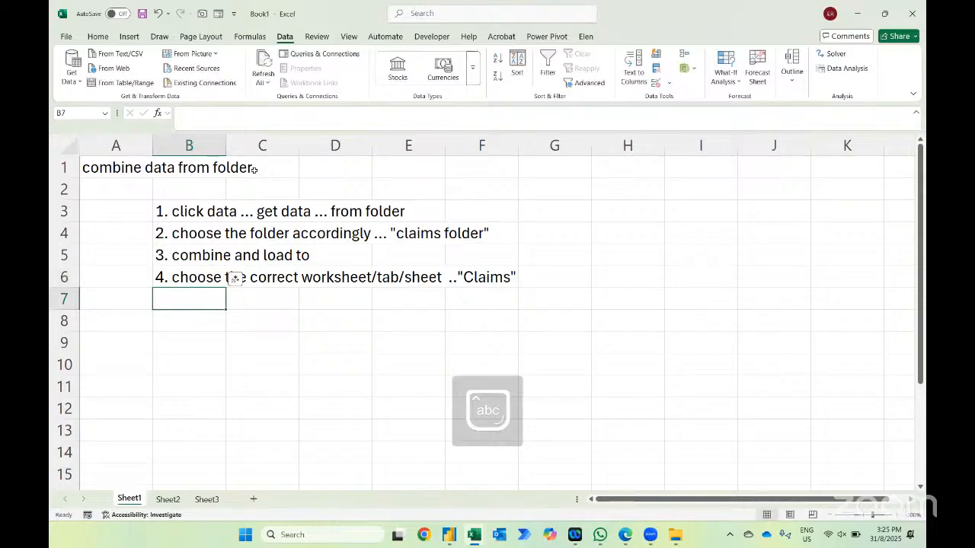
# - Enter the note "5. choose pivot table" in cell B7
pyautogui.write('5.')
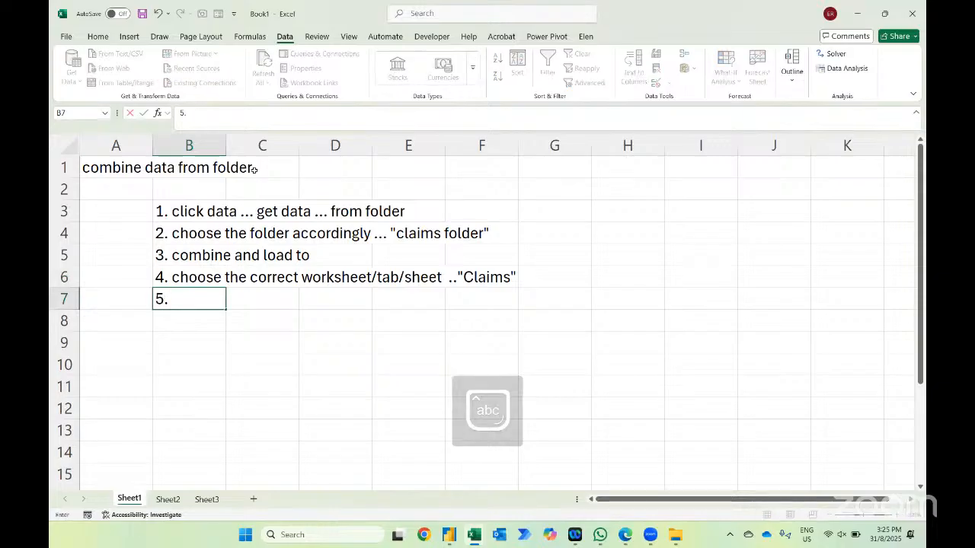
pyautogui.write(' choose pivot ')
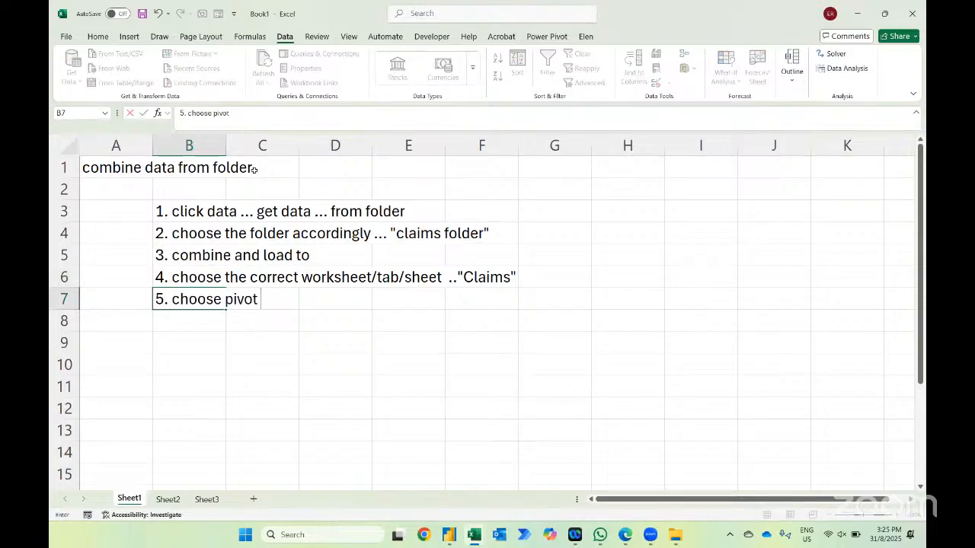
pyautogui.write('ta')
pyautogui.write('b;')
pyautogui.write('le')
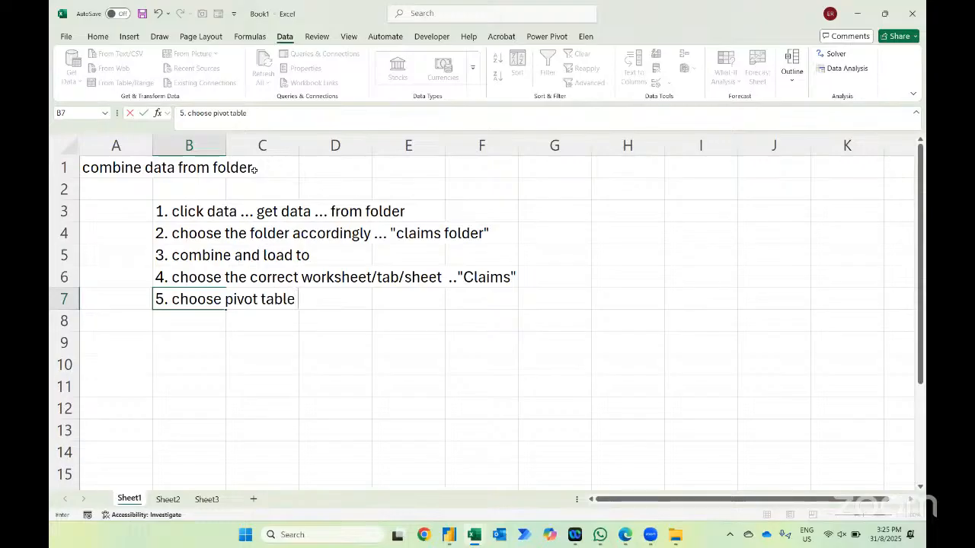
pyautogui.press('Return')
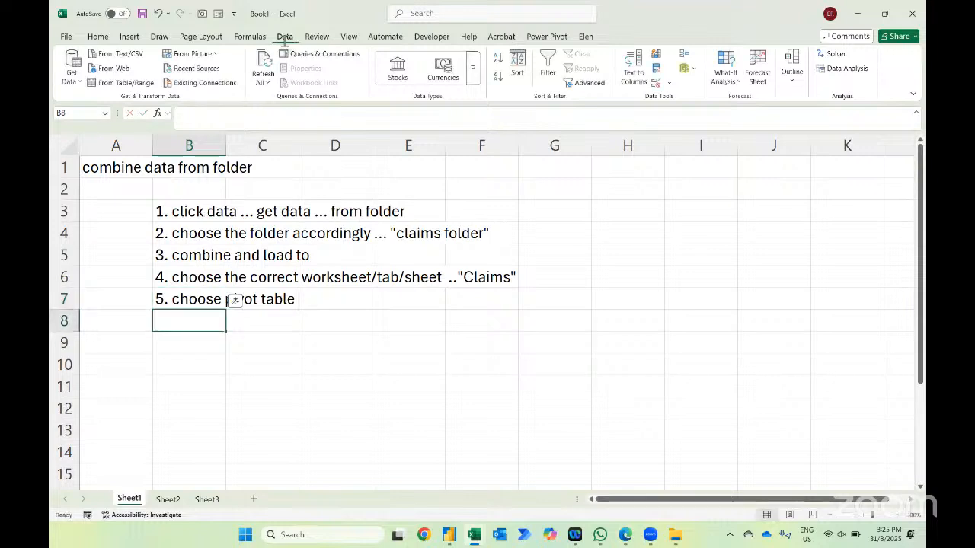
# - Revise the first note in cell B3 to read "1. click data ... get data ... from file ... from folder"
pyautogui.click(71, 70)
pyautogui.moveTo(110, 97)
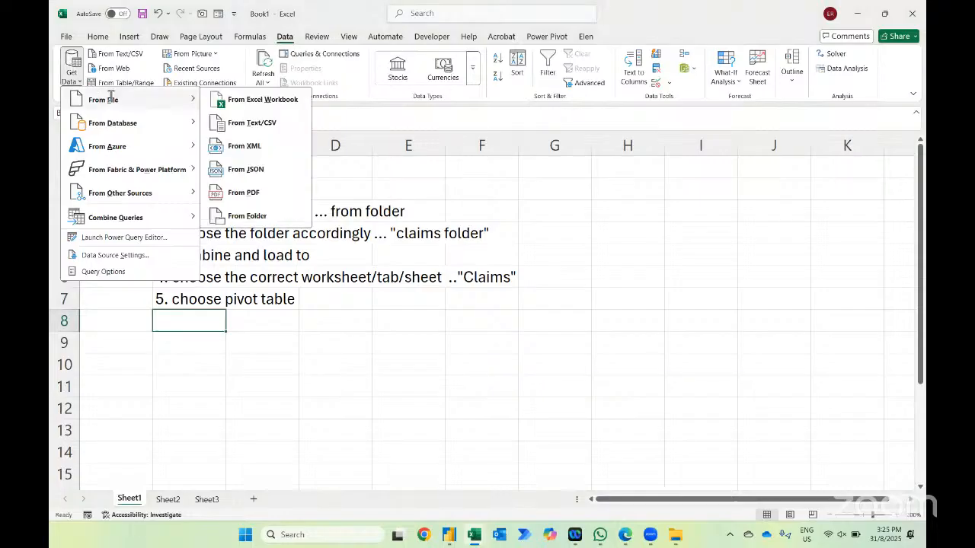
pyautogui.click(232, 299)
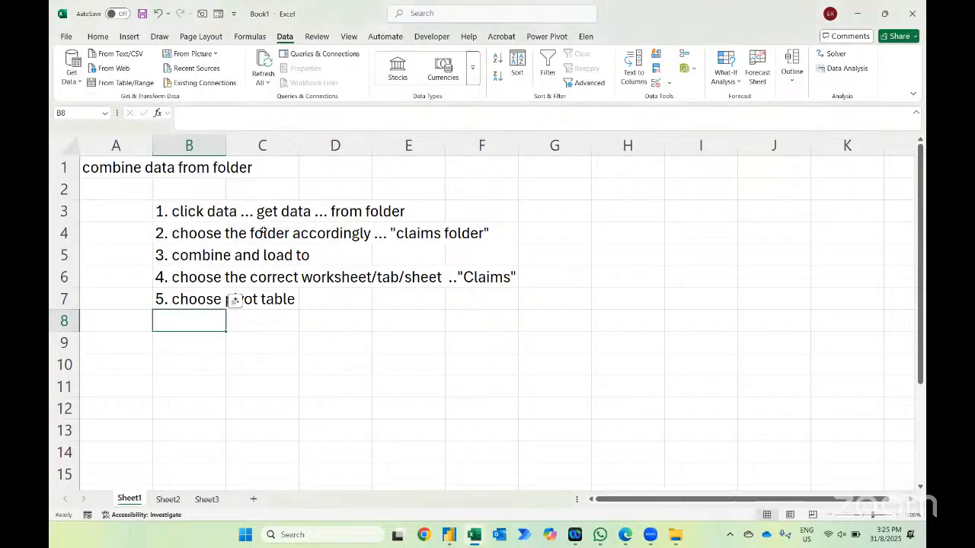
pyautogui.click(192, 209)
pyautogui.press('F2')
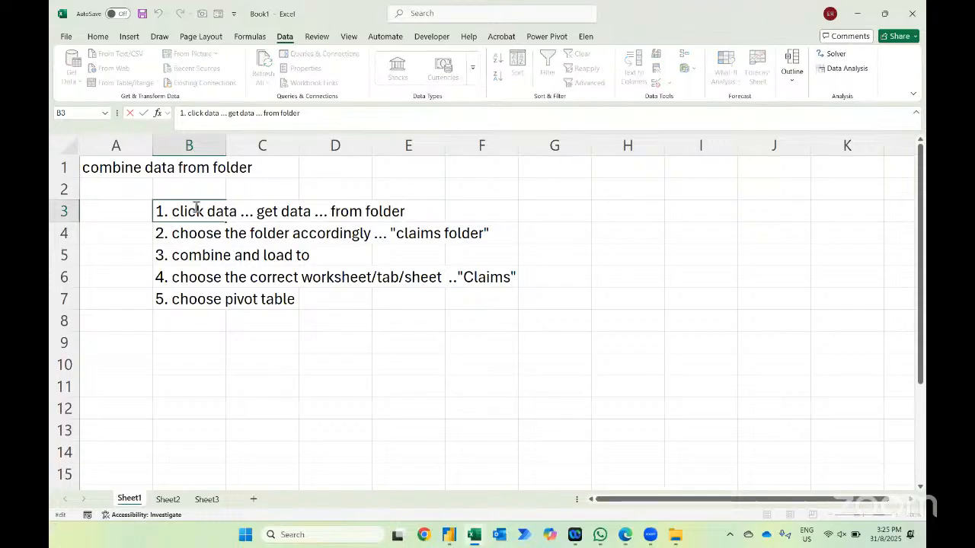
pyautogui.write('file ...')
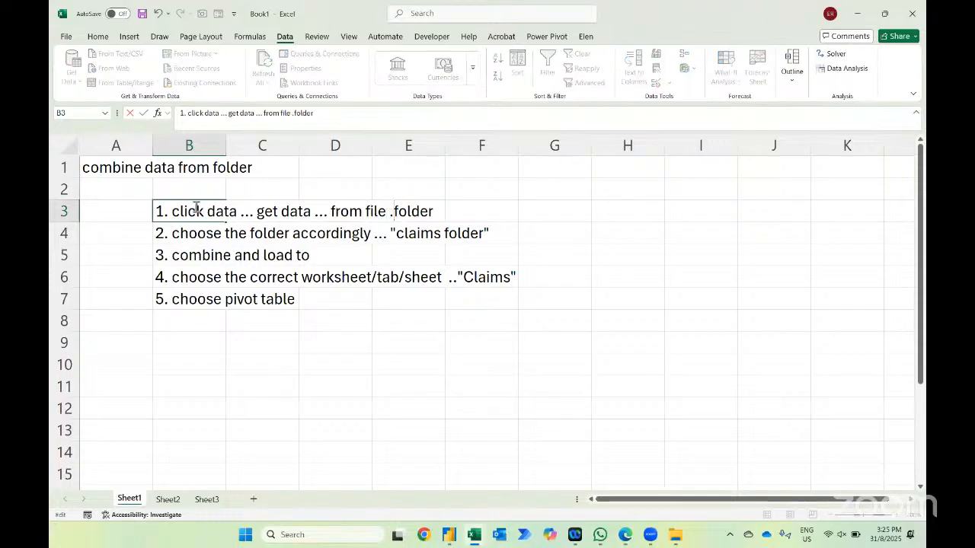
pyautogui.write(' from')
pyautogui.press('Return')
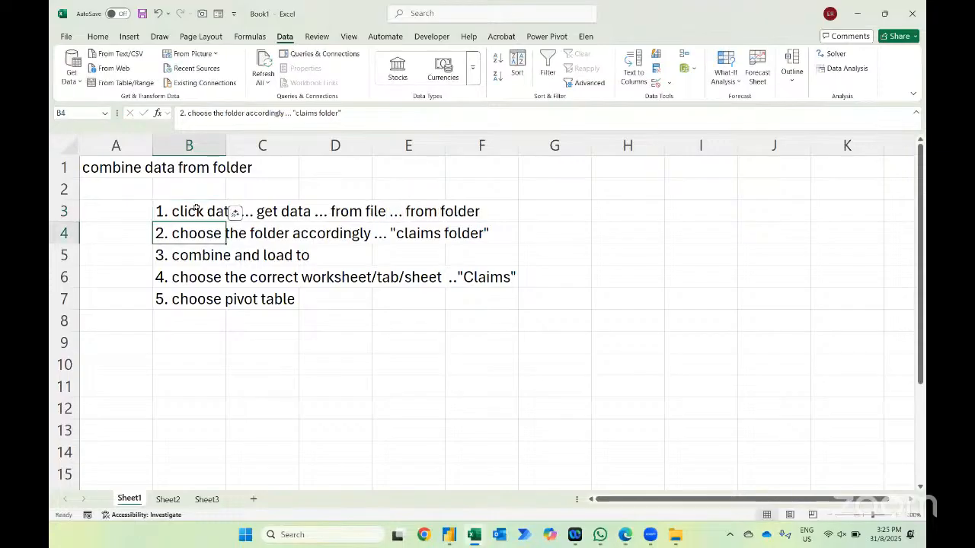
# - Start a data import from a folder and browse to Case Study 2 - Consolidate Claims Report inside the Desktop's Day 2 Power BI folder
pyautogui.click(71, 67)
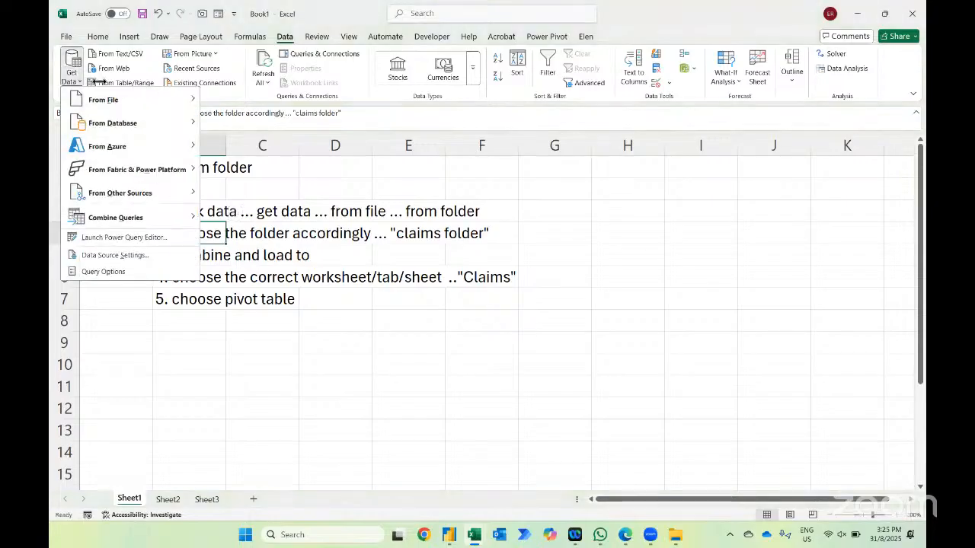
pyautogui.moveTo(102, 101)
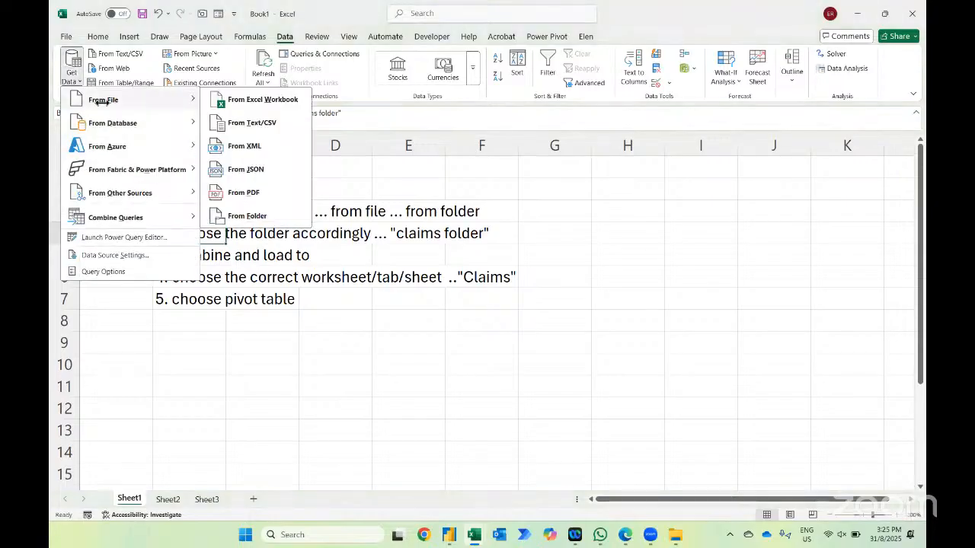
pyautogui.click(251, 216)
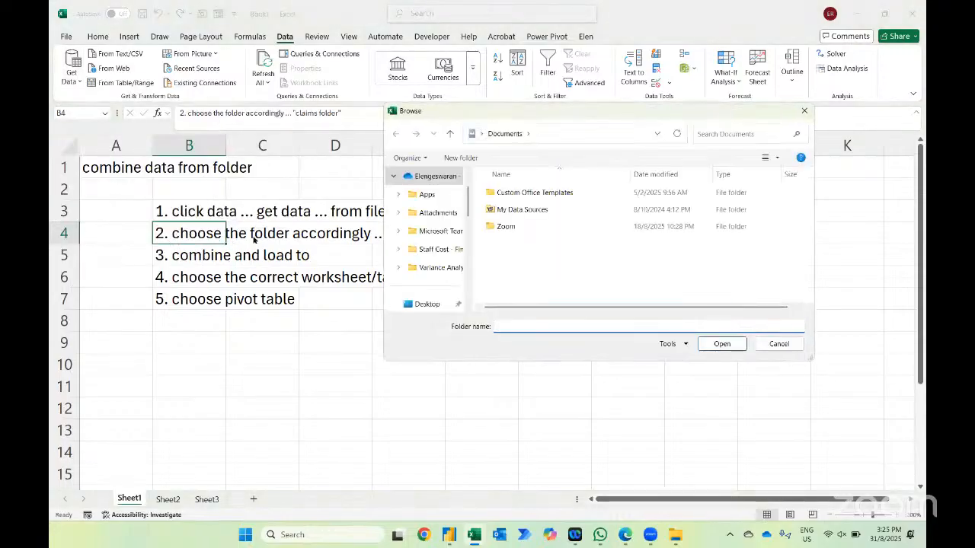
pyautogui.click(427, 304)
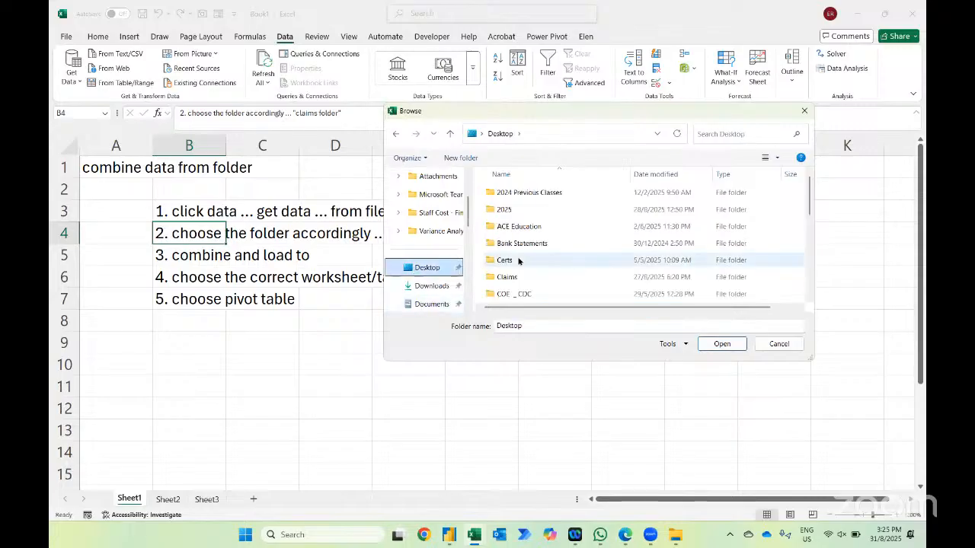
pyautogui.scroll(-2, 517, 260)
pyautogui.click(501, 245)
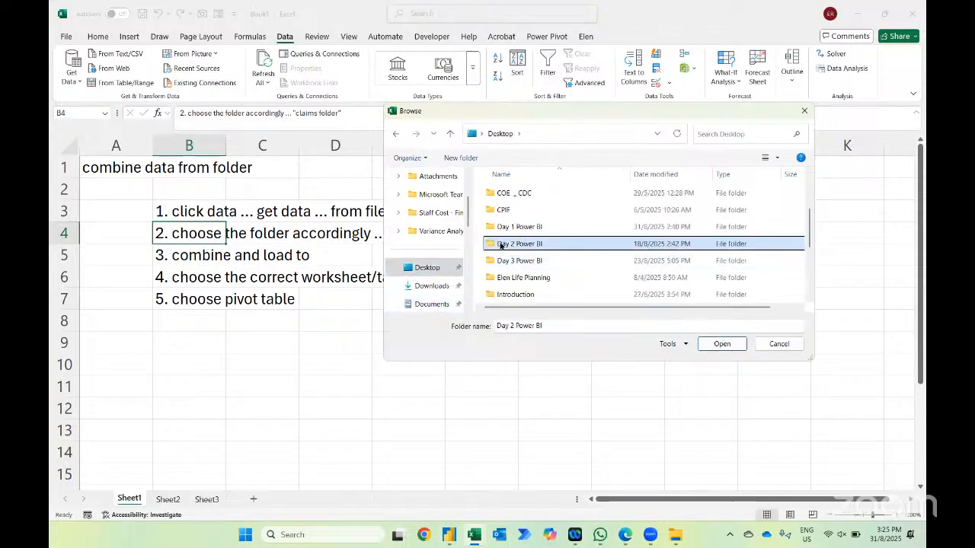
pyautogui.doubleClick(518, 210)
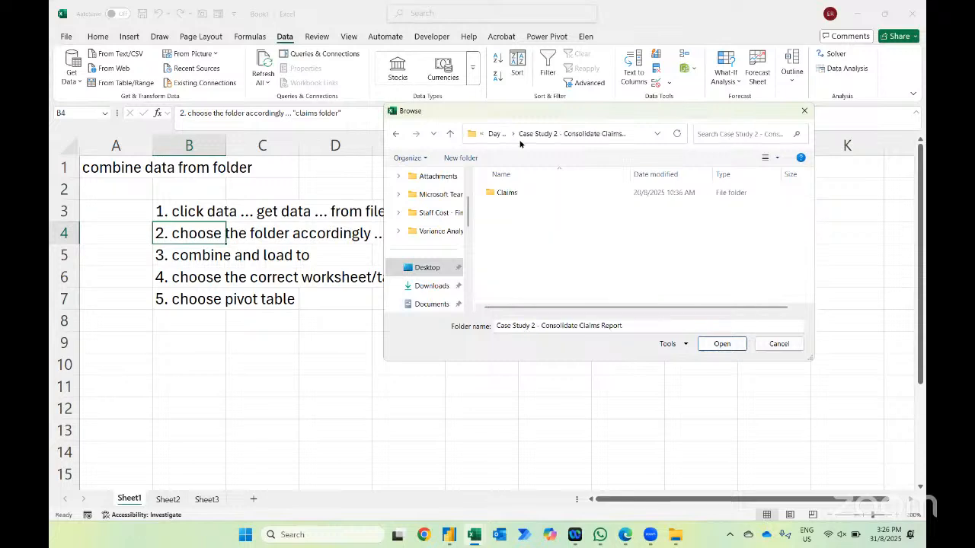
# - Choose the Claims folder as the source of the folder import
pyautogui.moveTo(517, 115); pyautogui.dragTo(438, 250)
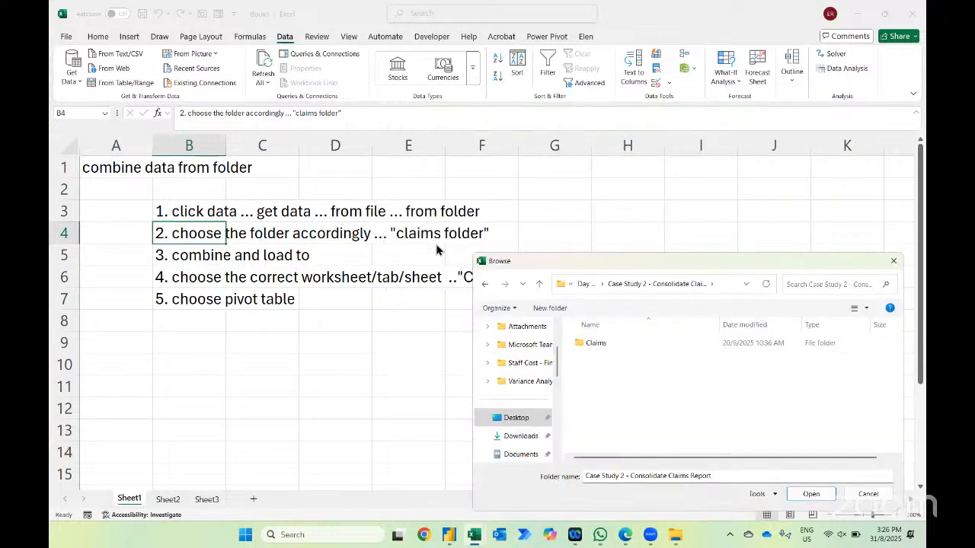
pyautogui.click(596, 343)
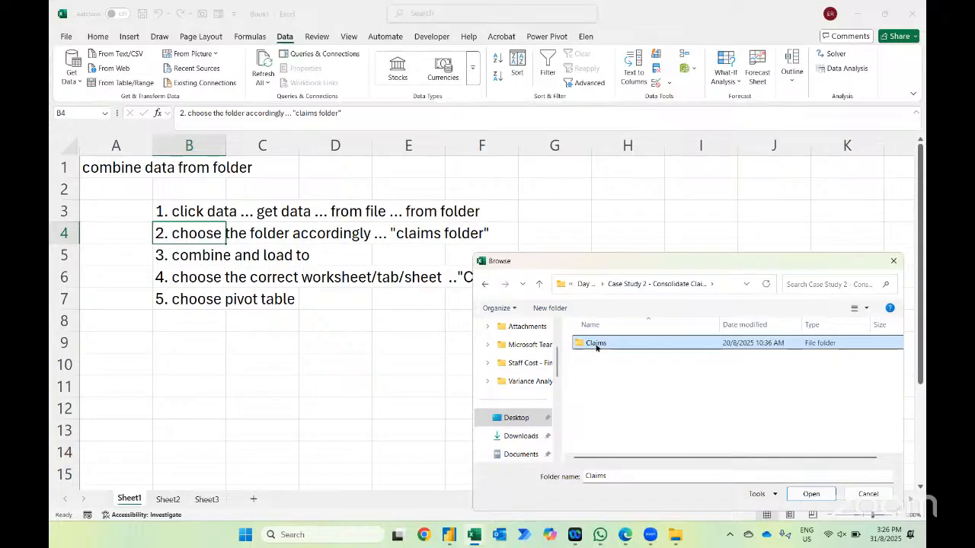
pyautogui.doubleClick(596, 344)
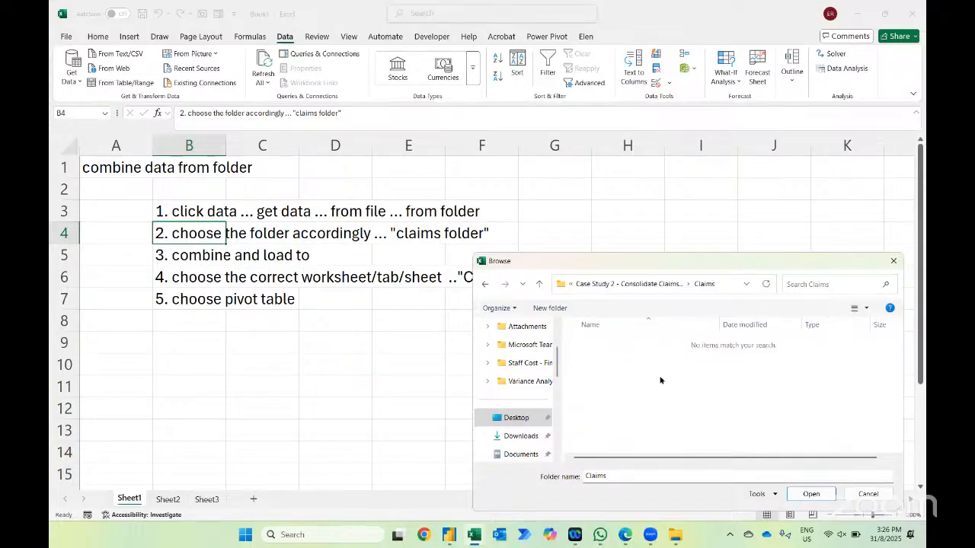
pyautogui.click(540, 283)
pyautogui.click(609, 347)
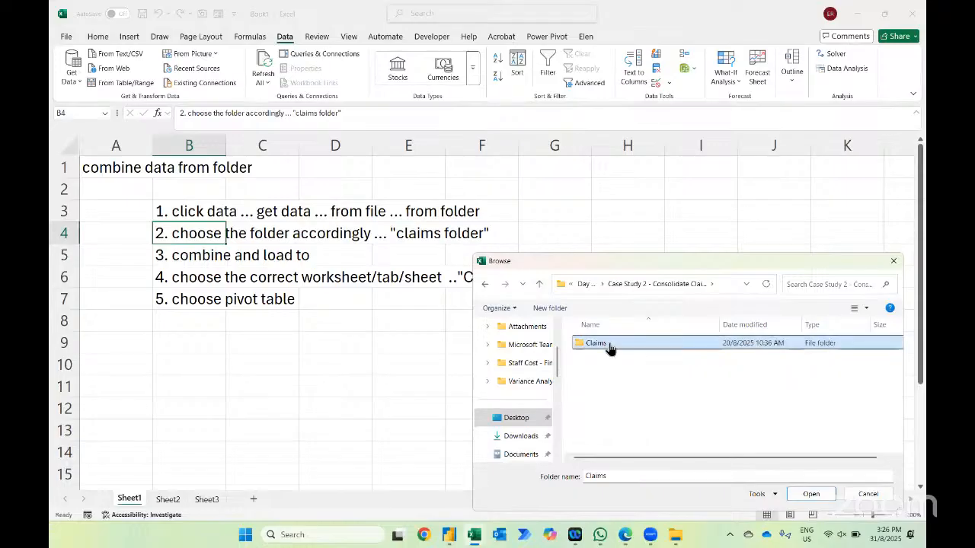
pyautogui.click(812, 494)
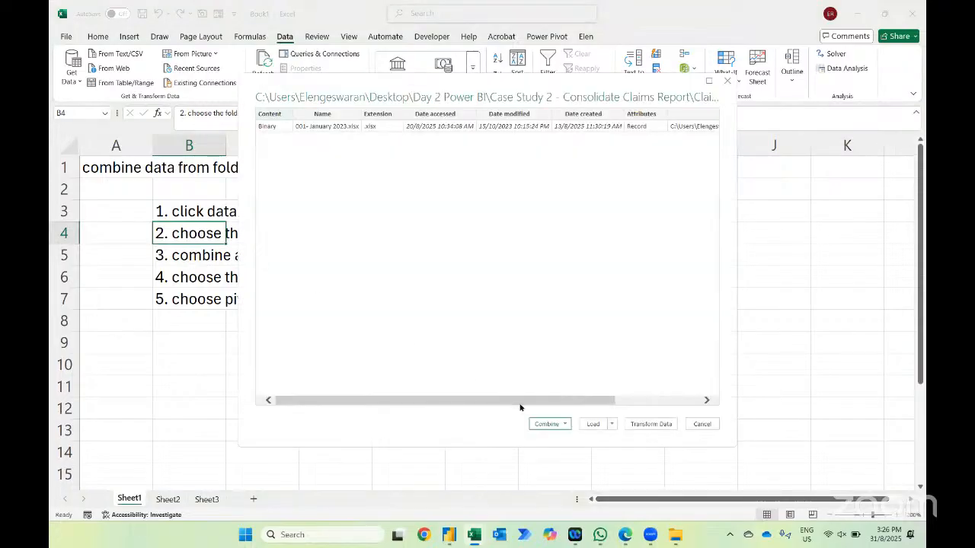
# - Run Combine & Load To on the folder's files, extracting the Claims sheet from each file
pyautogui.click(565, 425)
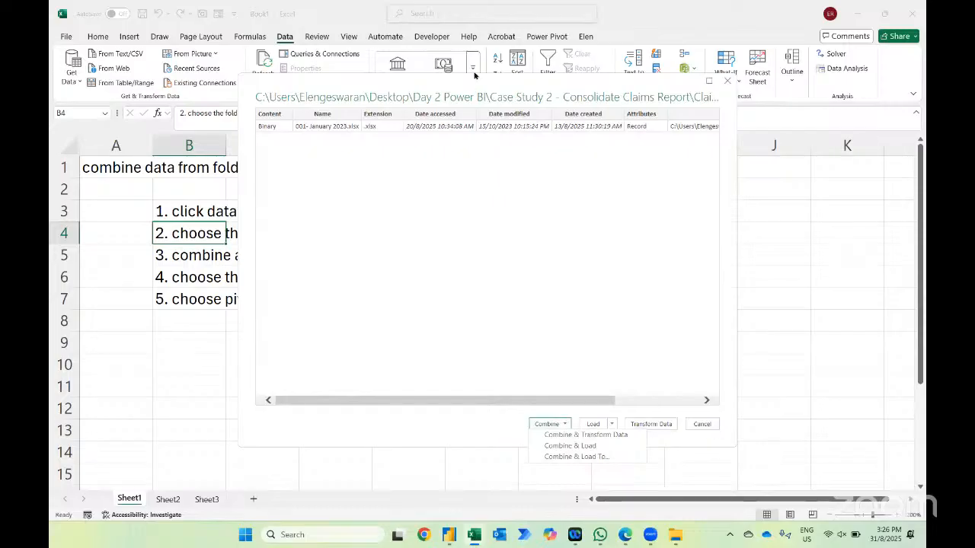
pyautogui.moveTo(467, 74); pyautogui.dragTo(613, 101)
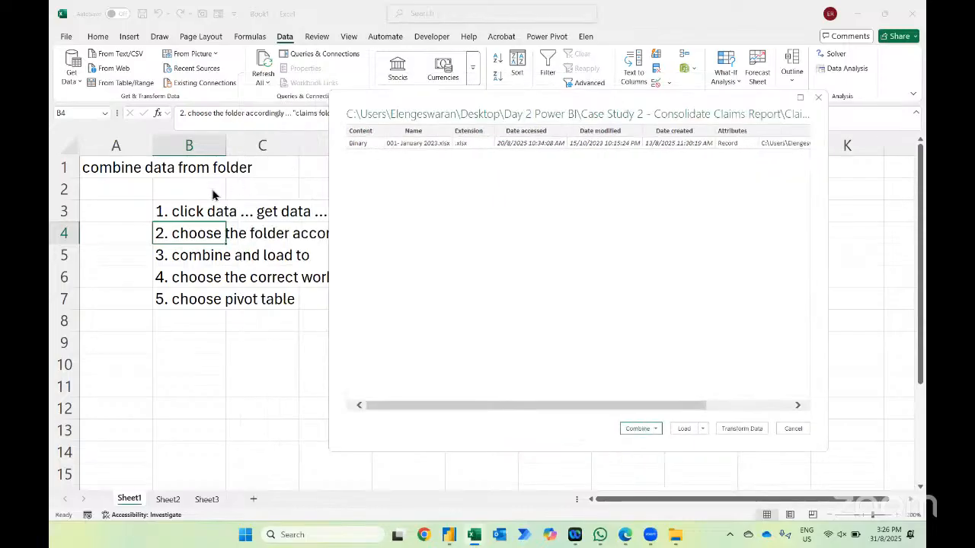
pyautogui.click(655, 429)
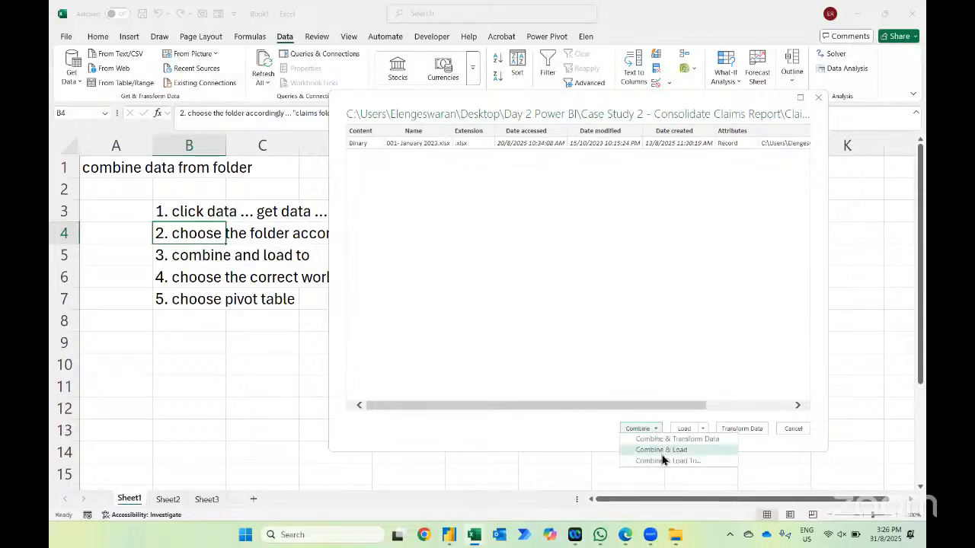
pyautogui.click(661, 461)
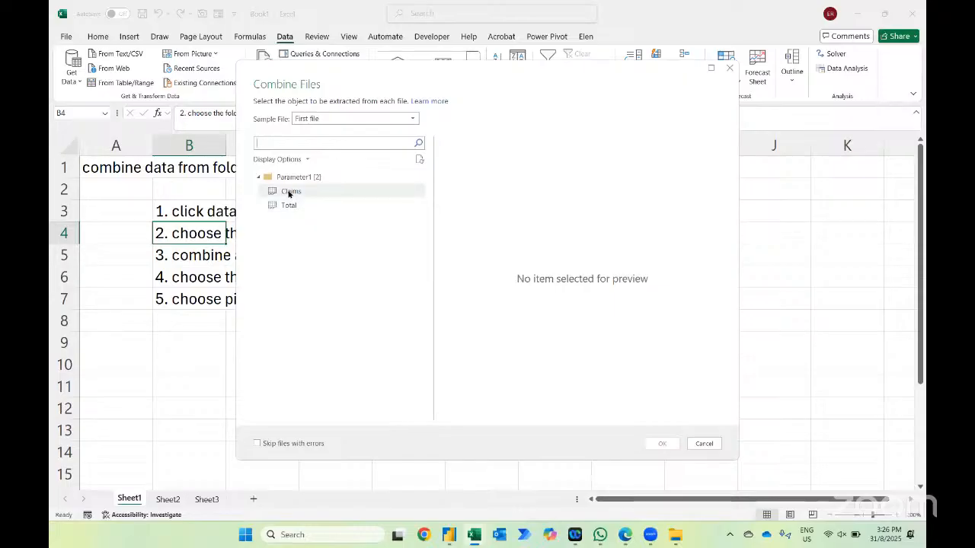
pyautogui.click(289, 191)
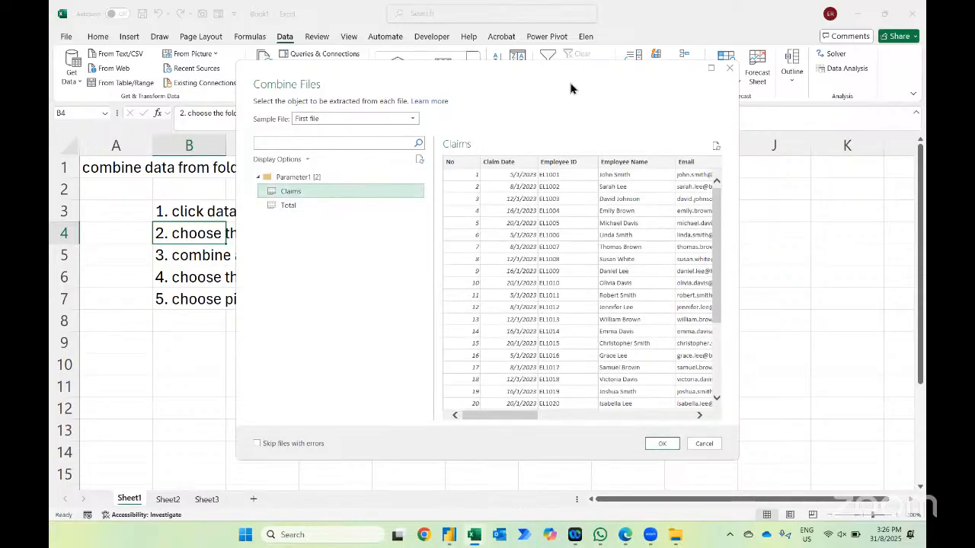
pyautogui.moveTo(570, 88); pyautogui.dragTo(763, 98)
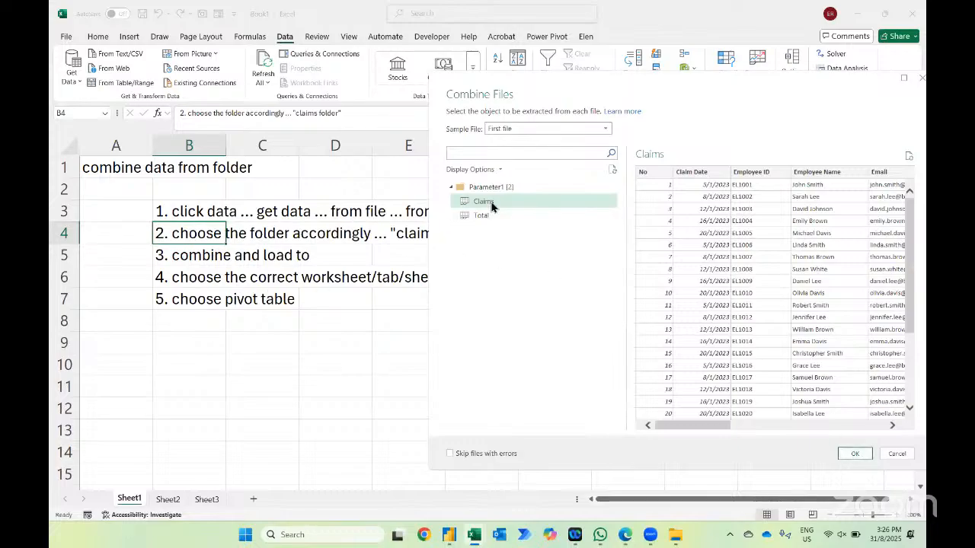
pyautogui.click(852, 453)
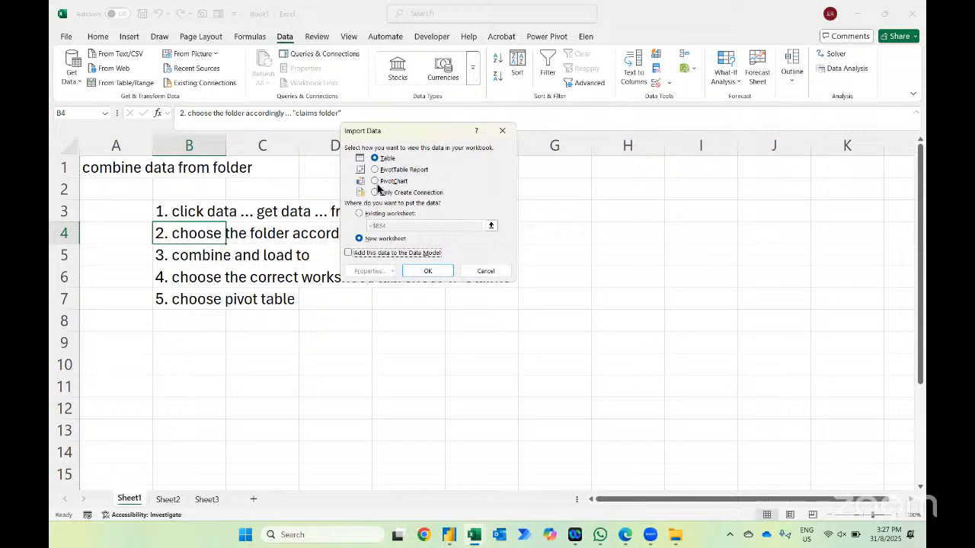
# - Try to load the combined data as a PivotTable Report at cell A9 of Sheet1, accepting the overwrite, and undo the insertion
pyautogui.click(379, 170)
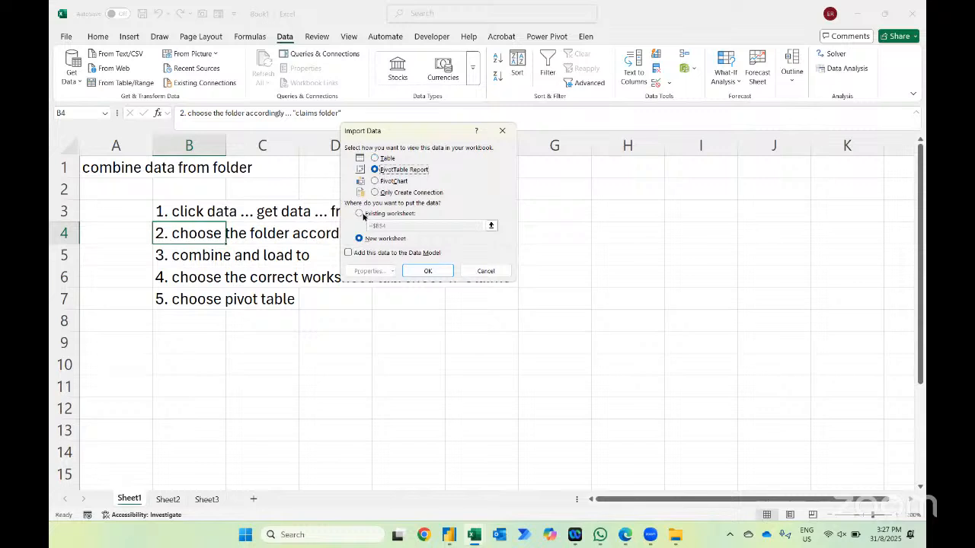
pyautogui.click(360, 214)
pyautogui.click(124, 339)
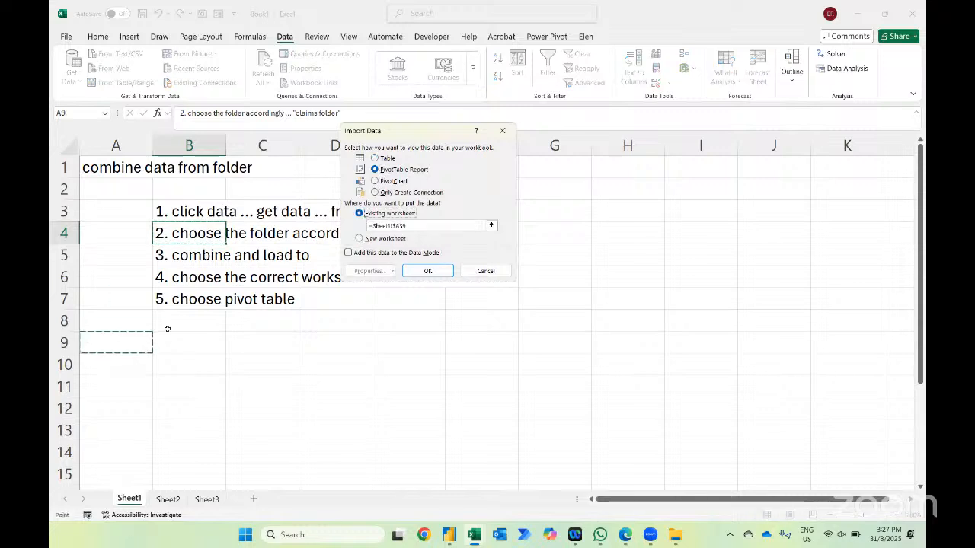
pyautogui.click(428, 271)
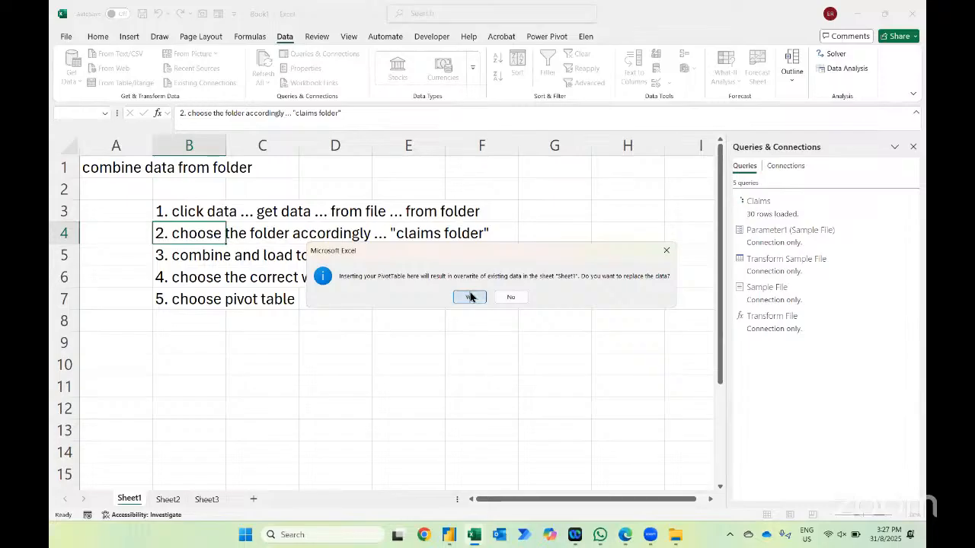
pyautogui.click(469, 297)
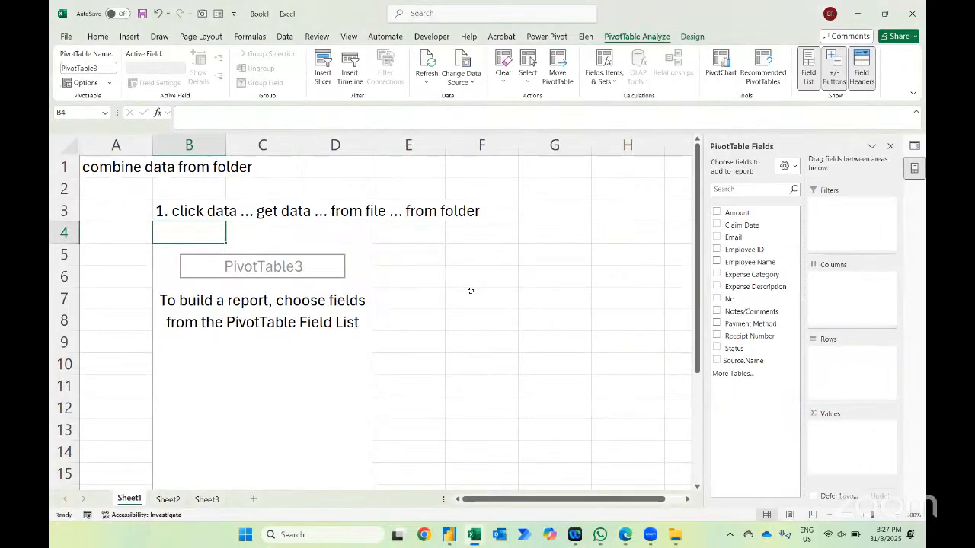
pyautogui.hotkey('ctrl', 'z')
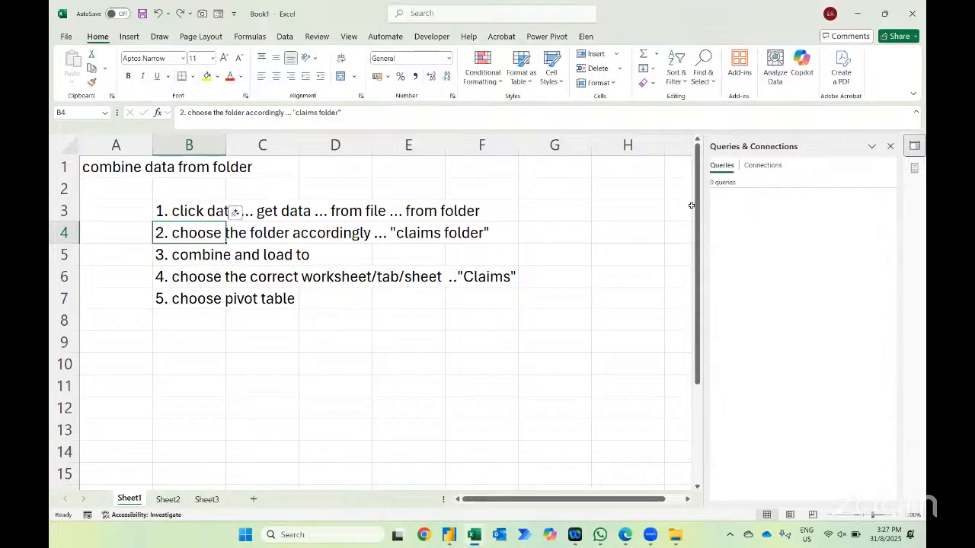
# - Start a folder import with cell A9 of Sheet1 selected and choose the Claims folder as the source
pyautogui.click(101, 335)
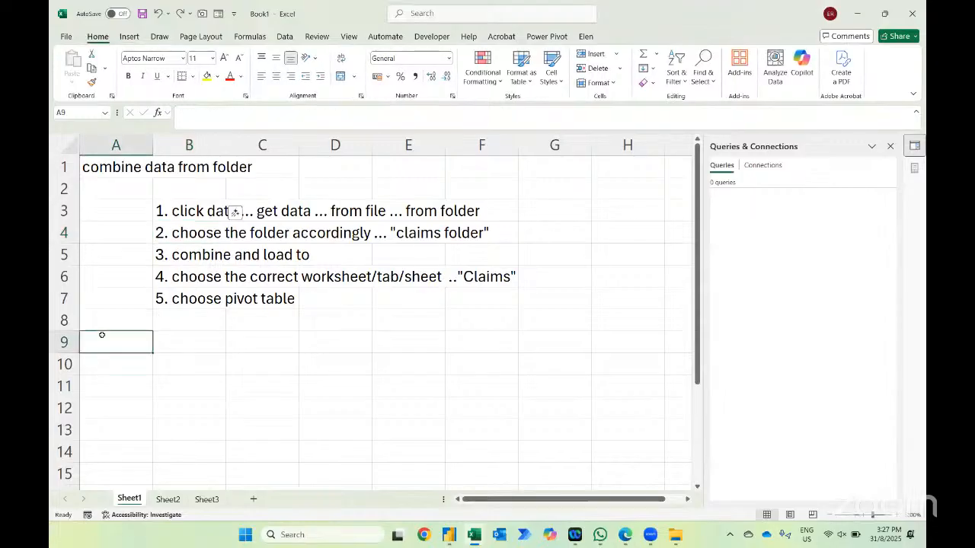
pyautogui.click(765, 171)
pyautogui.click(729, 172)
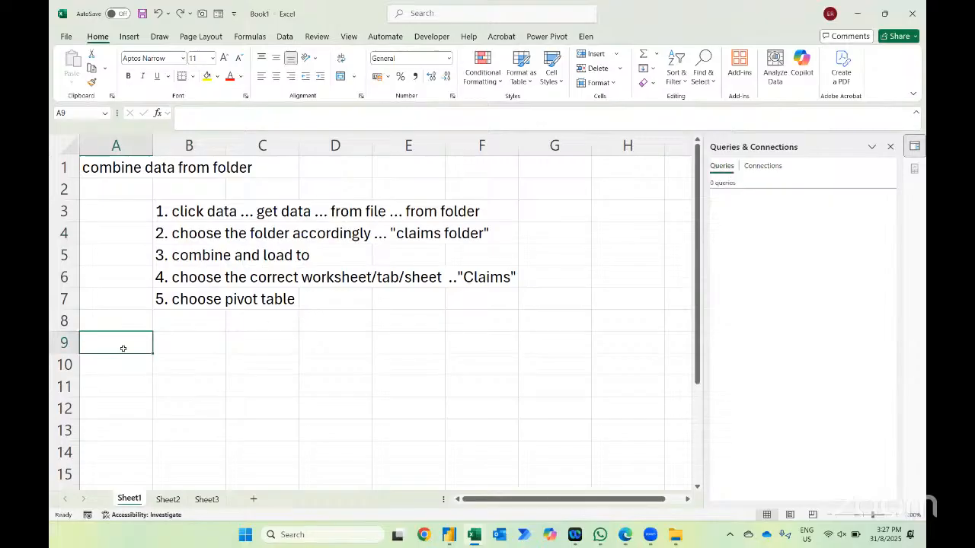
pyautogui.click(284, 37)
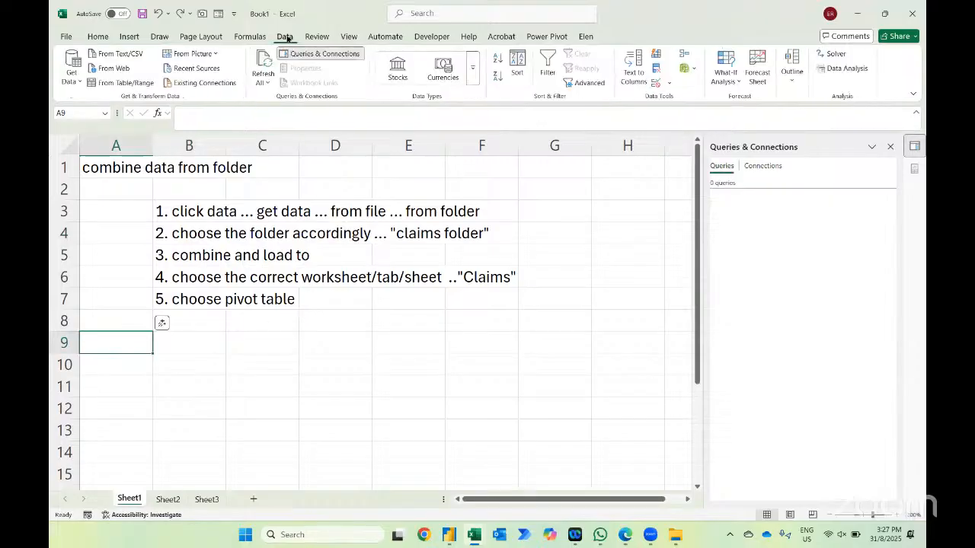
pyautogui.click(72, 70)
pyautogui.moveTo(95, 97)
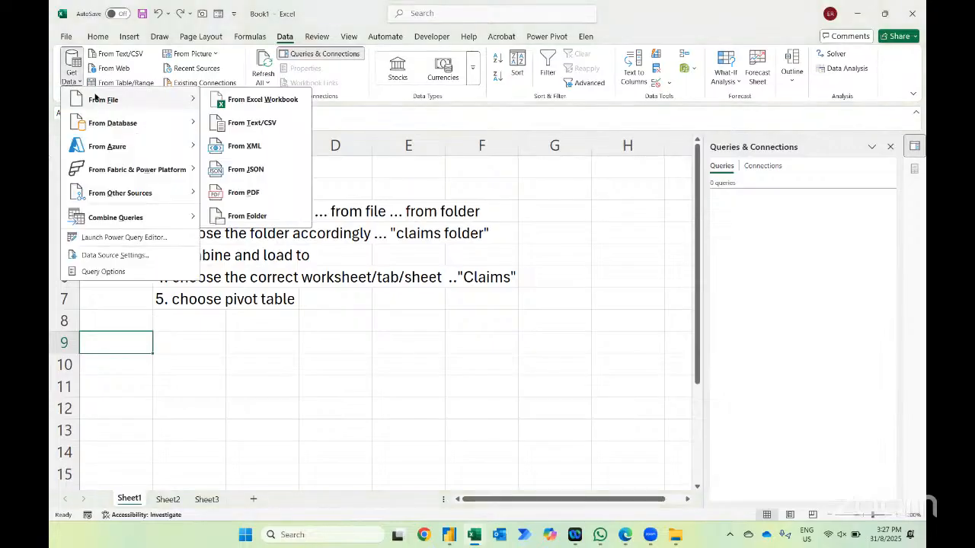
pyautogui.click(237, 214)
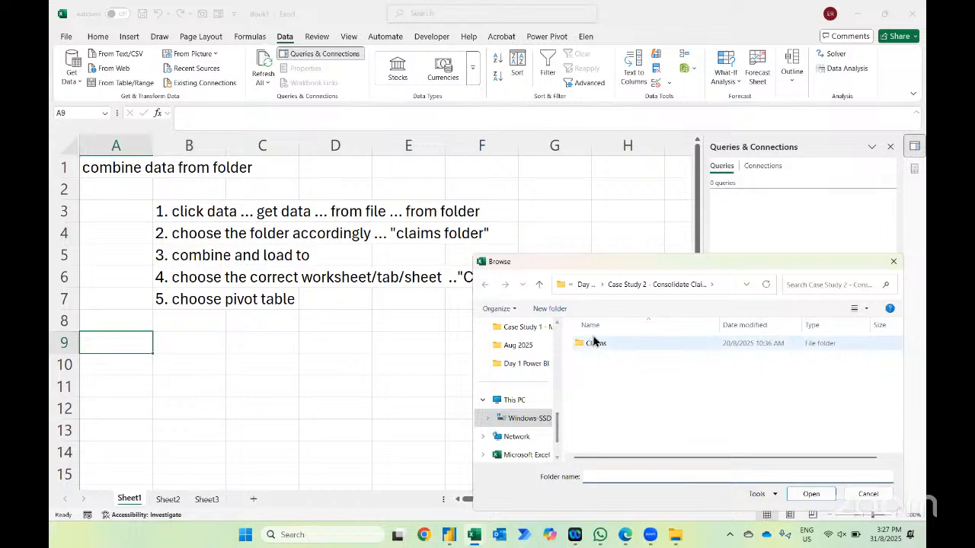
pyautogui.click(590, 343)
pyautogui.click(811, 494)
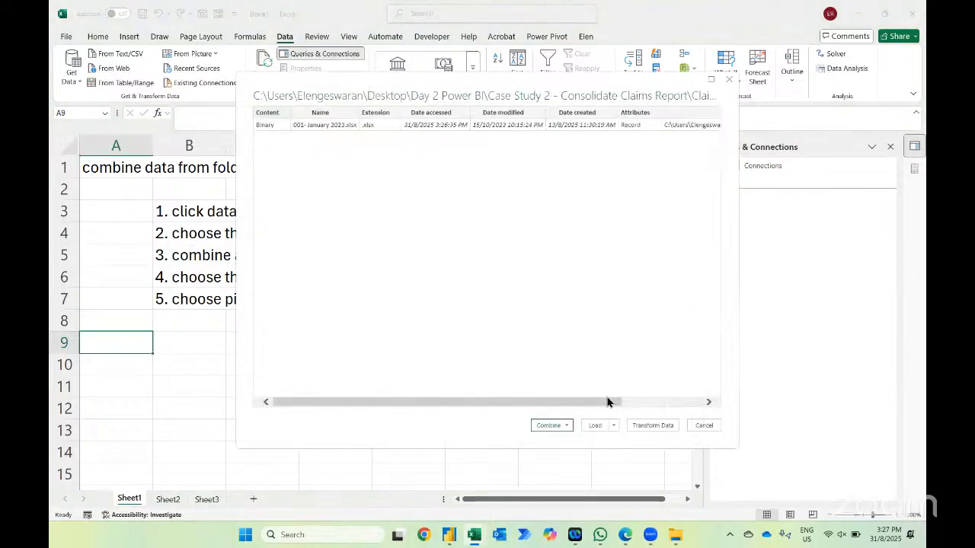
# - Run Combine & Load To on the folder's contents, extracting the Claims sheet from each file
pyautogui.click(562, 425)
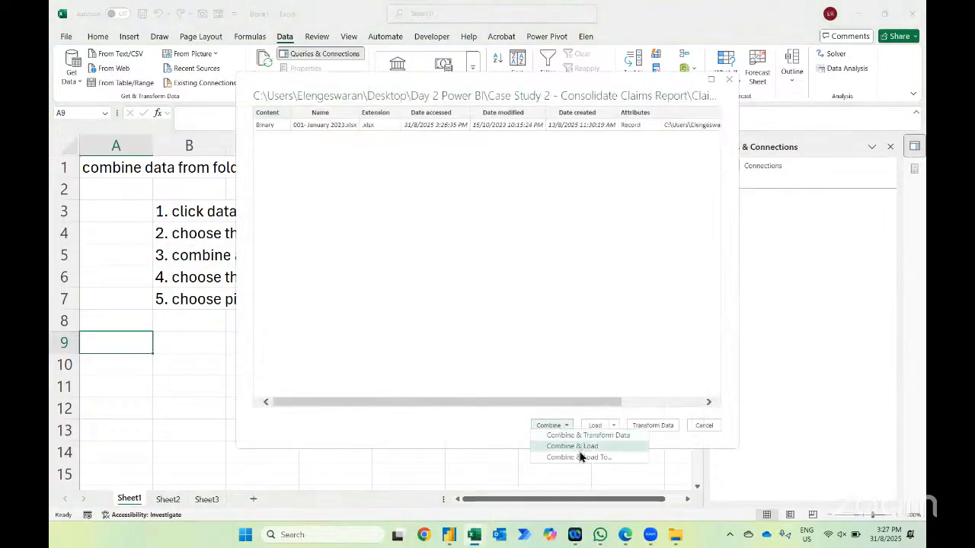
pyautogui.click(580, 457)
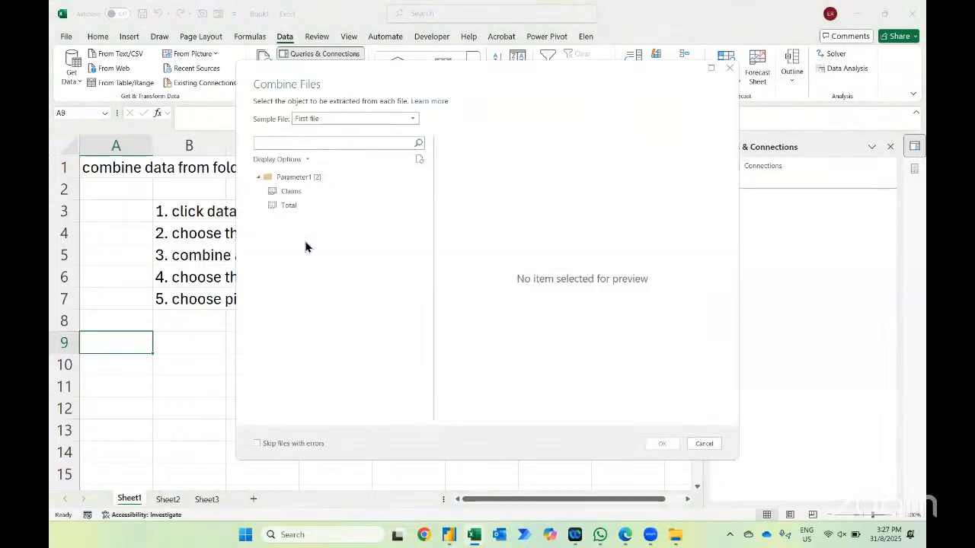
pyautogui.click(290, 192)
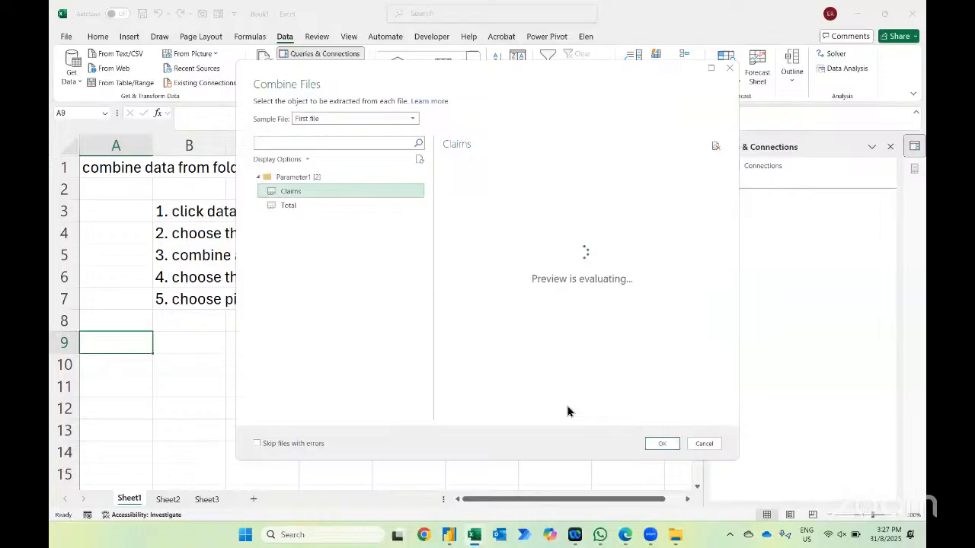
pyautogui.click(662, 444)
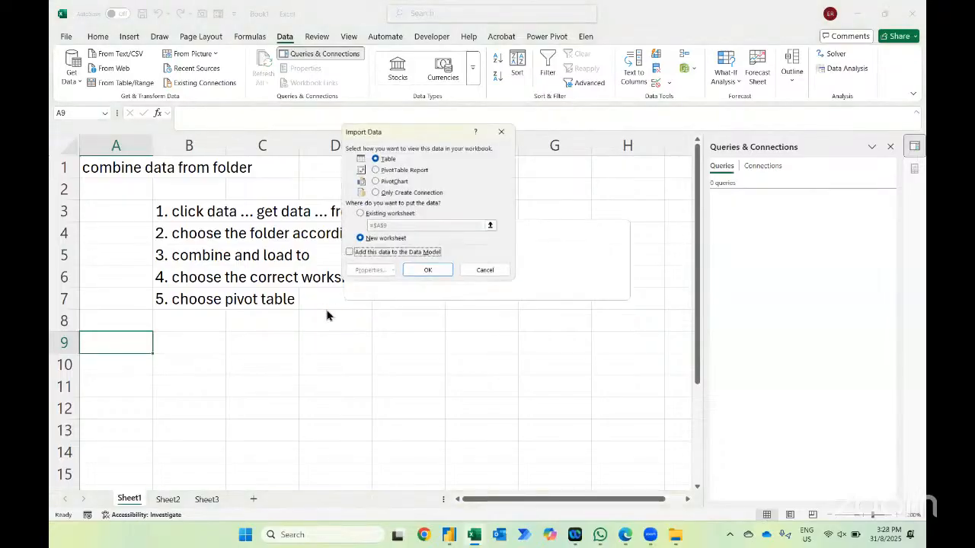
# - Load the combined data as a PivotTable Report in the existing worksheet at cell A9 of Sheet1
pyautogui.click(377, 170)
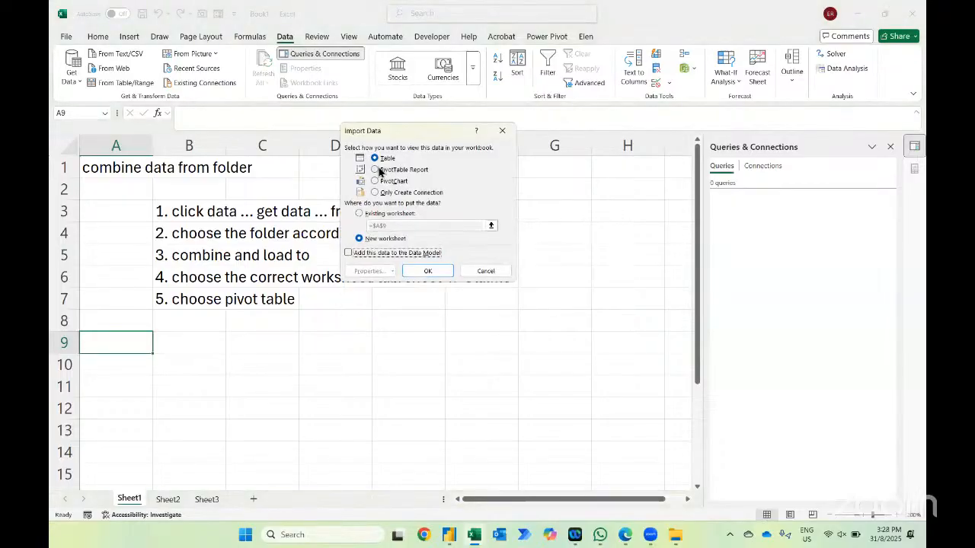
pyautogui.click(381, 214)
pyautogui.click(129, 343)
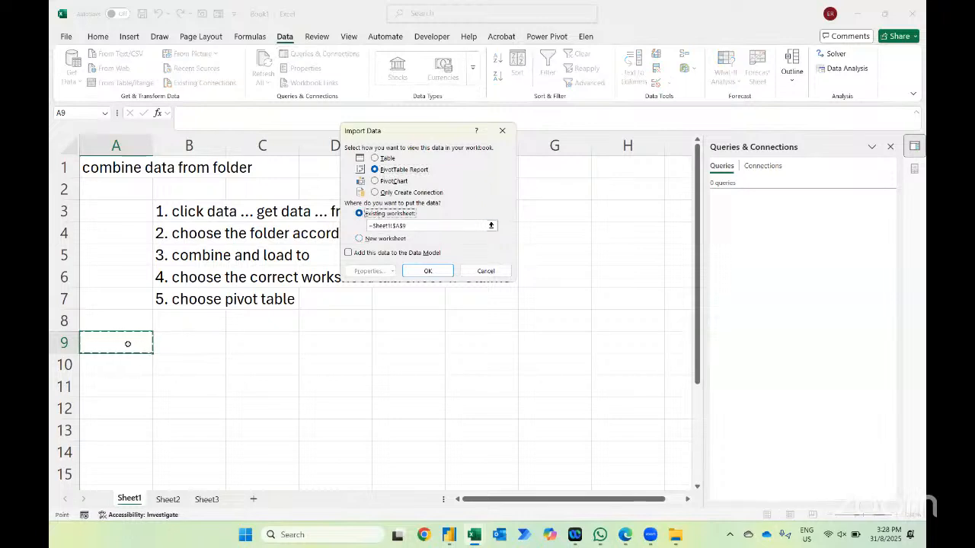
pyautogui.click(437, 272)
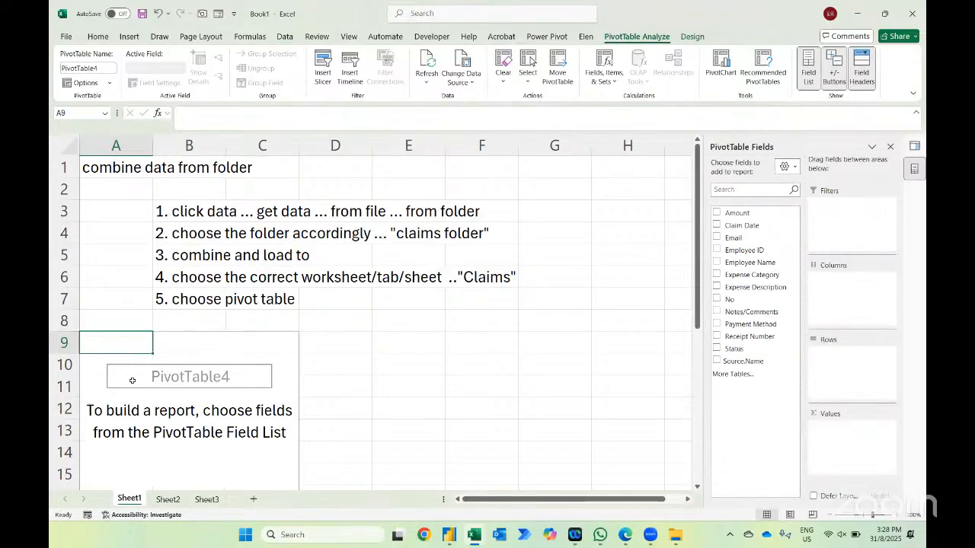
# - Add Amount as the pivot table's values and Claim Date as its rows, and check the source files in the Claims folder
pyautogui.click(716, 214)
pyautogui.click(716, 226)
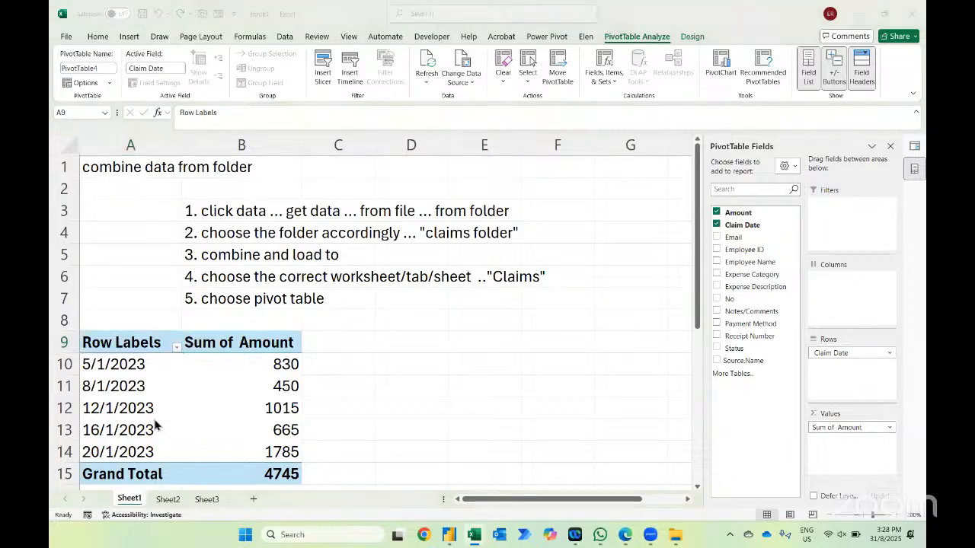
pyautogui.hotkey('alt', 'Tab')
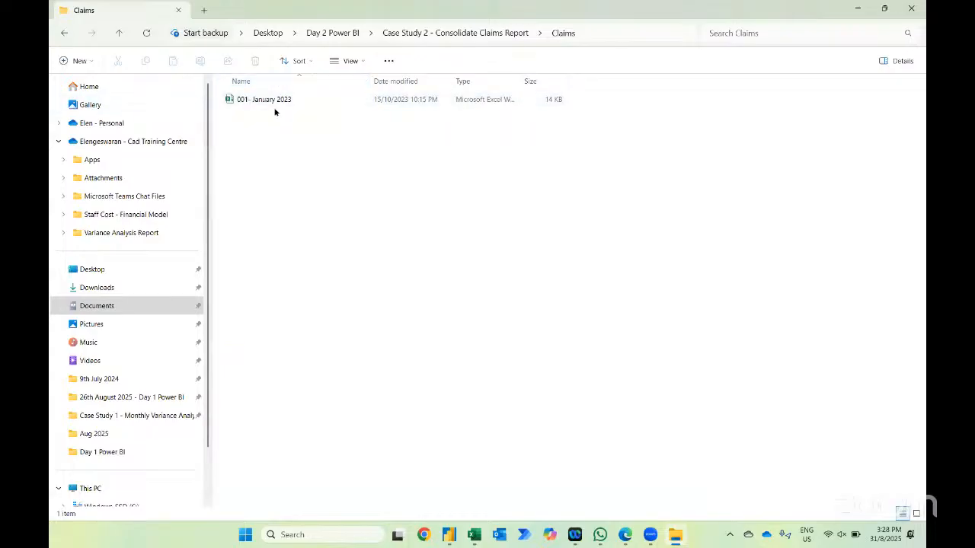
pyautogui.hotkey('alt', 'Tab')
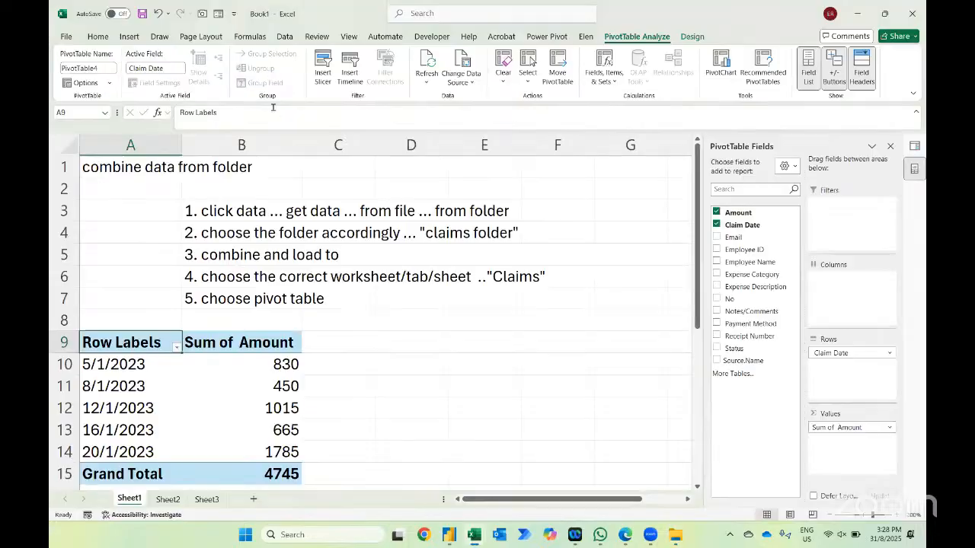
# - Group the pivot table's Claim Date rows by Months
pyautogui.click(126, 364)
pyautogui.rightClick(126, 367)
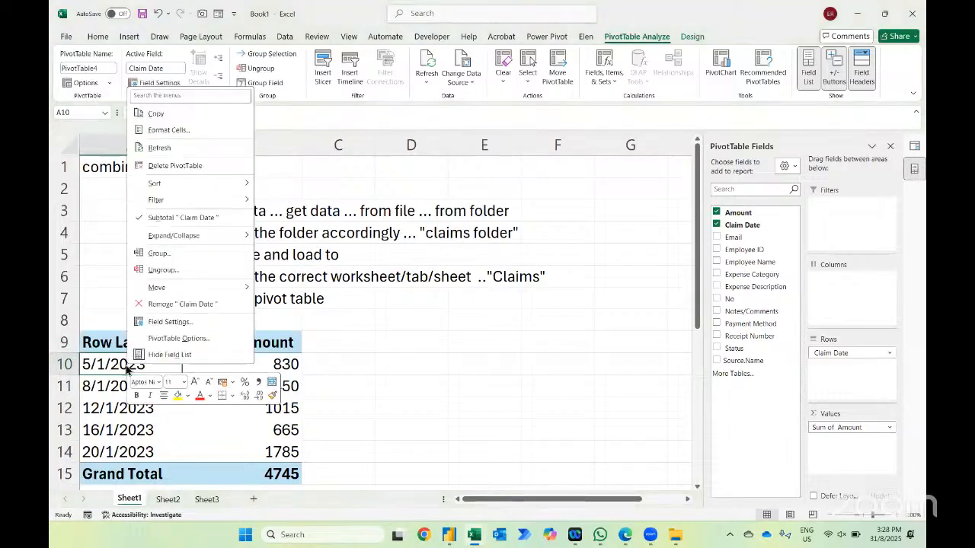
pyautogui.click(164, 262)
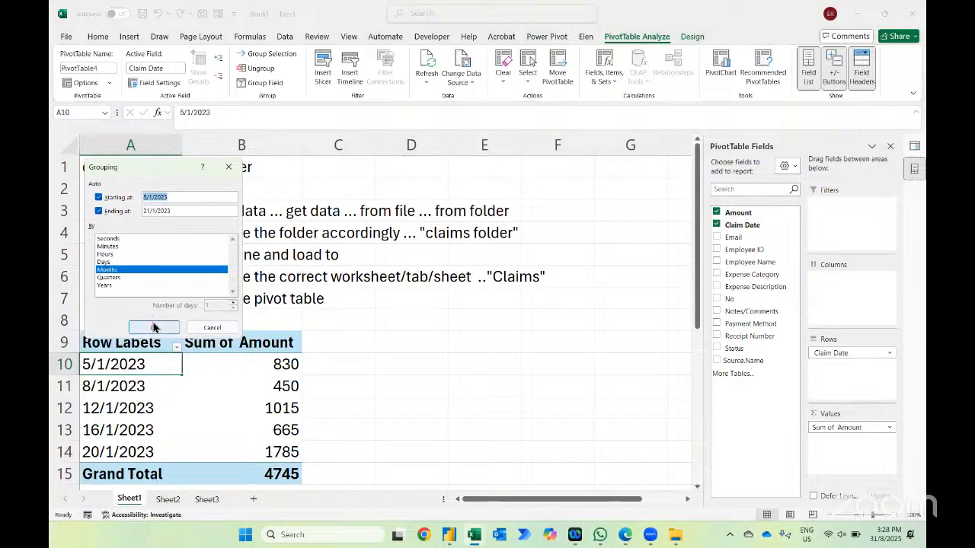
pyautogui.click(154, 328)
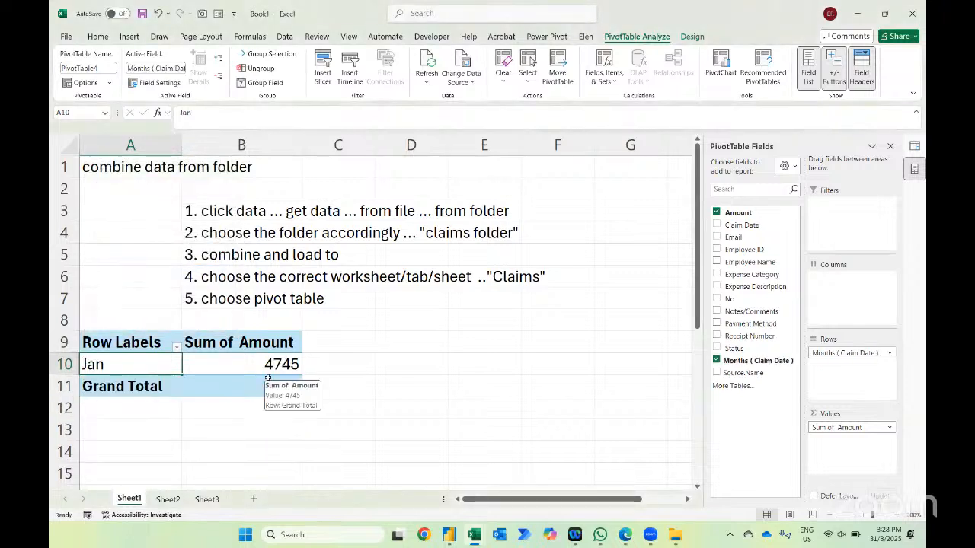
# - Switch to File Explorer, move the February to August 2023 workbooks from the Case Study 2 folder into Claims, and open Claims
pyautogui.hotkey('alt', 'Tab')
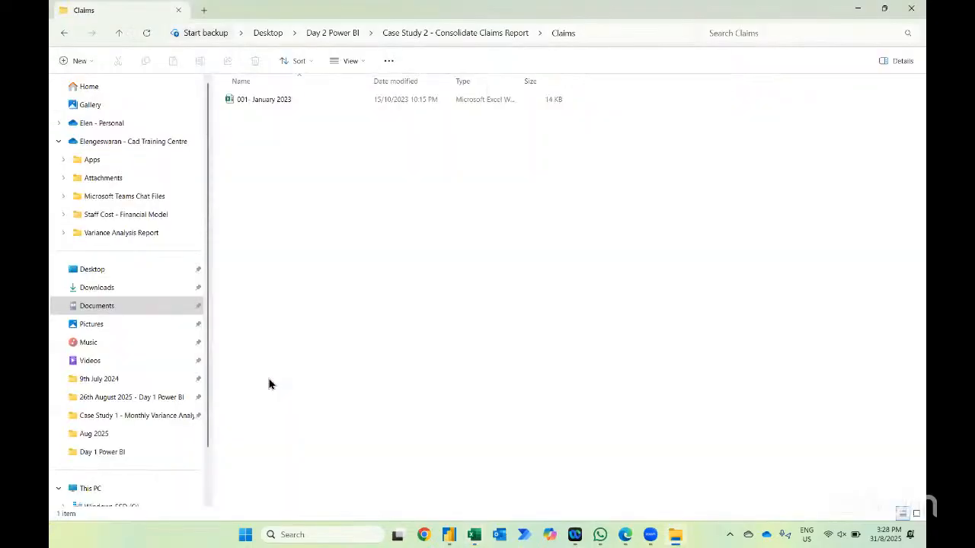
pyautogui.click(425, 36)
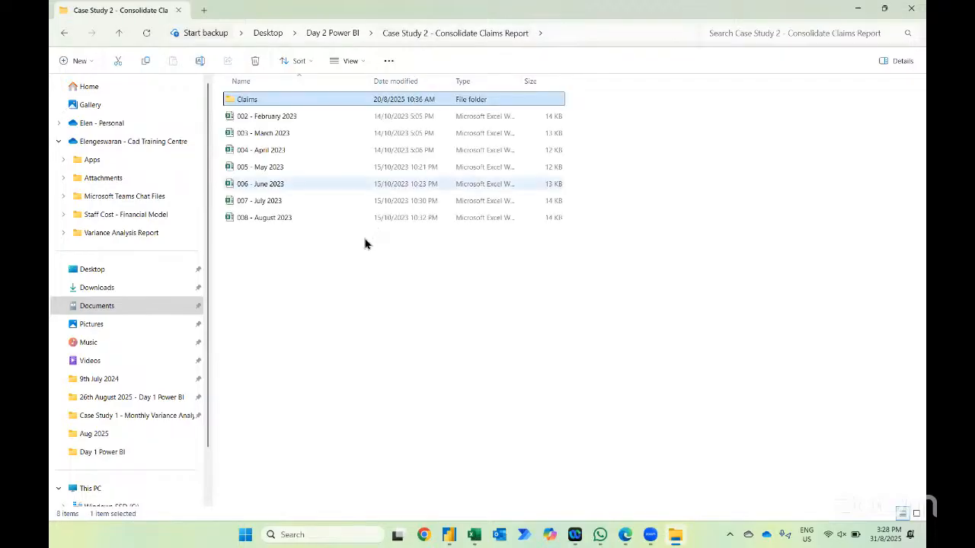
pyautogui.moveTo(362, 242); pyautogui.dragTo(286, 108)
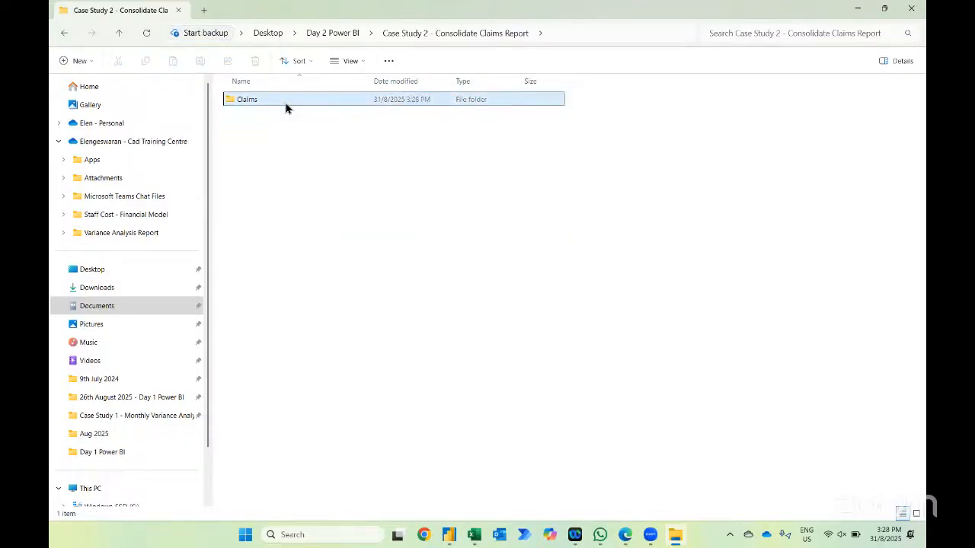
pyautogui.doubleClick(285, 108)
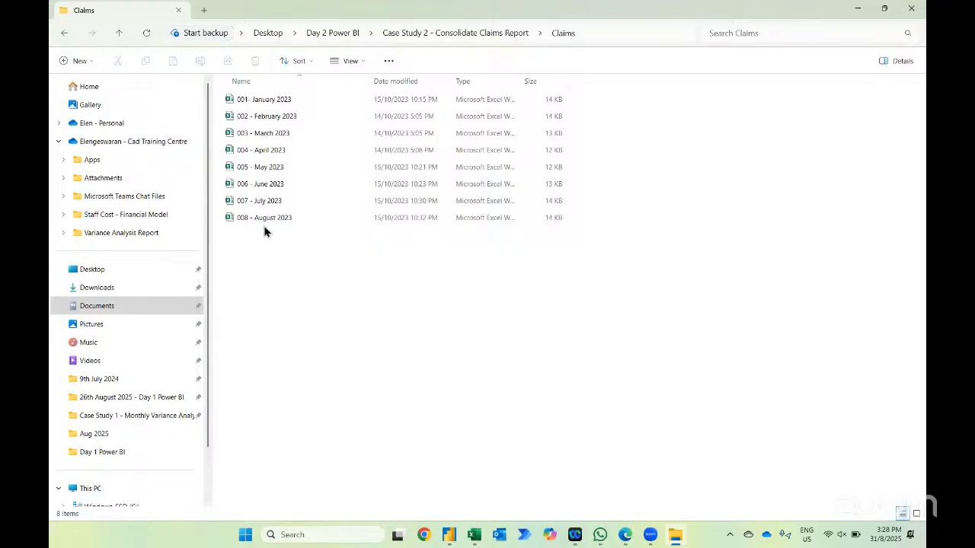
# - Return to Excel, refresh the pivot table to include the added workbooks, and review the monthly amounts
pyautogui.hotkey('alt', 'Tab')
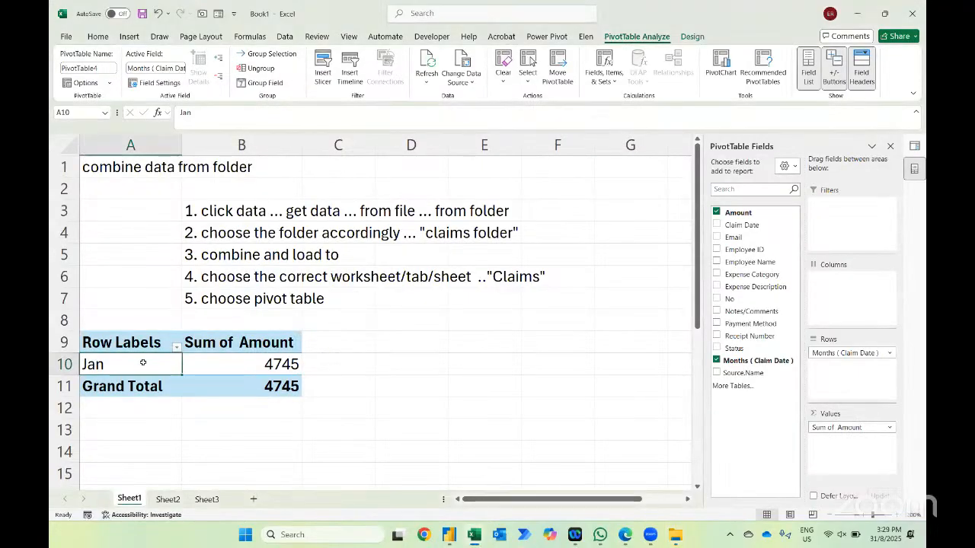
pyautogui.rightClick(143, 362)
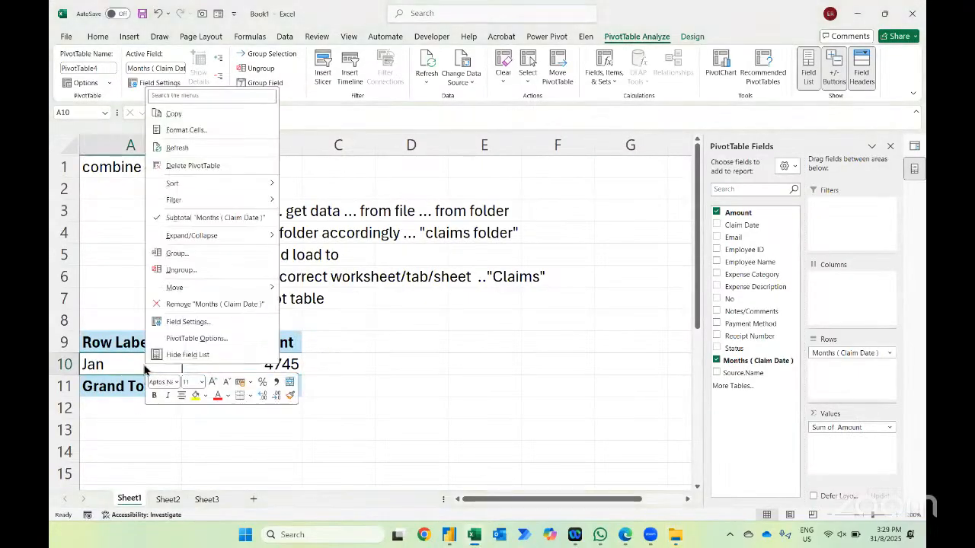
pyautogui.click(181, 150)
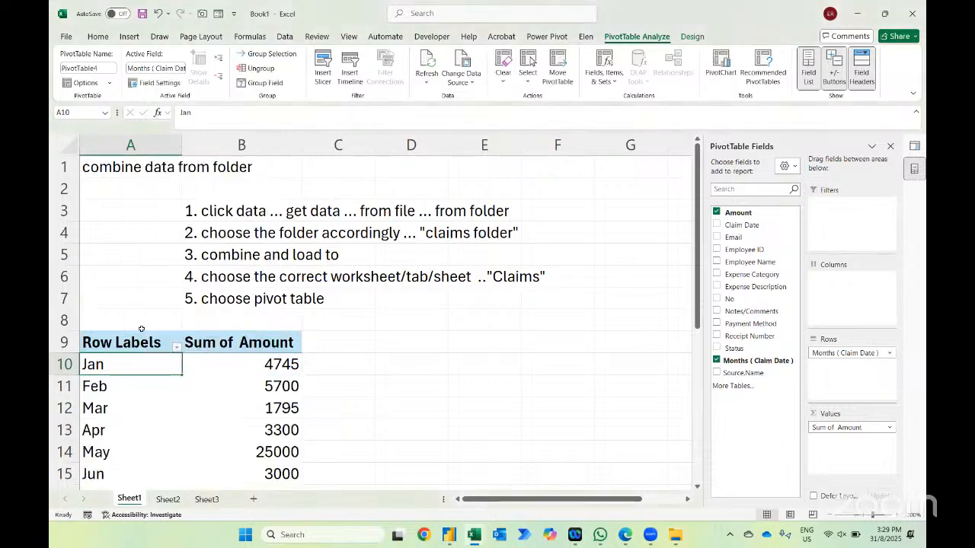
pyautogui.scroll(-1, 140, 329)
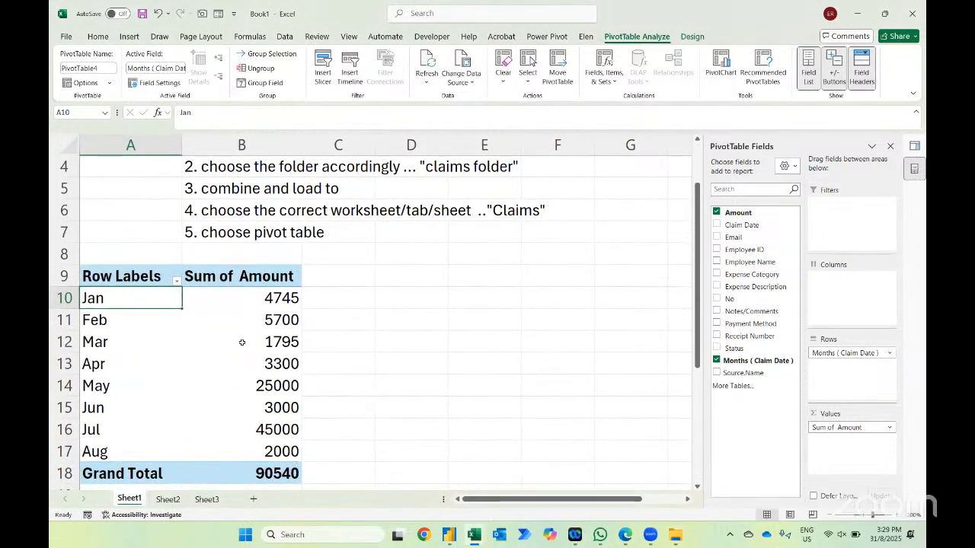
pyautogui.moveTo(220, 386)
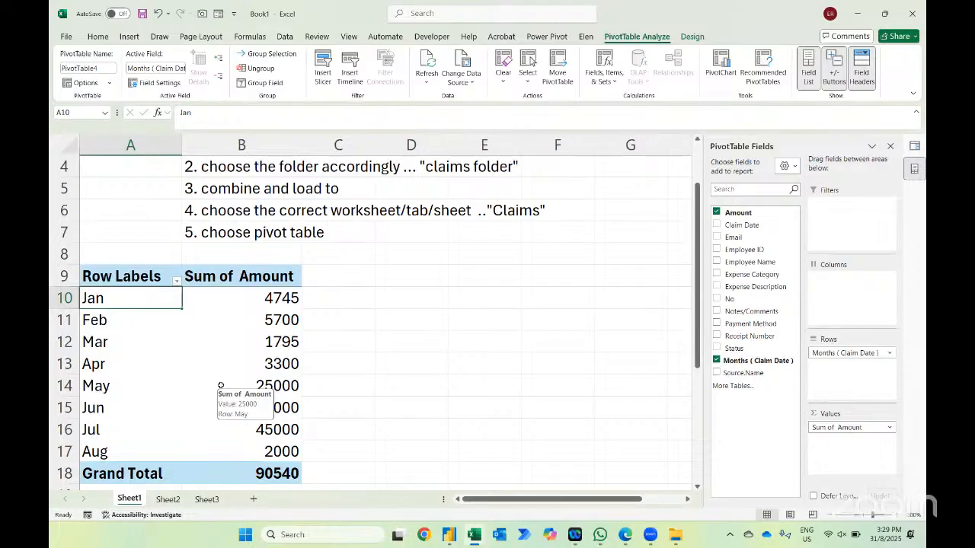
# - Enter the letters E, T and L in cells D10 to D12, beside the pivot table
pyautogui.press('Right')
pyautogui.press('Right')
pyautogui.press('Right')
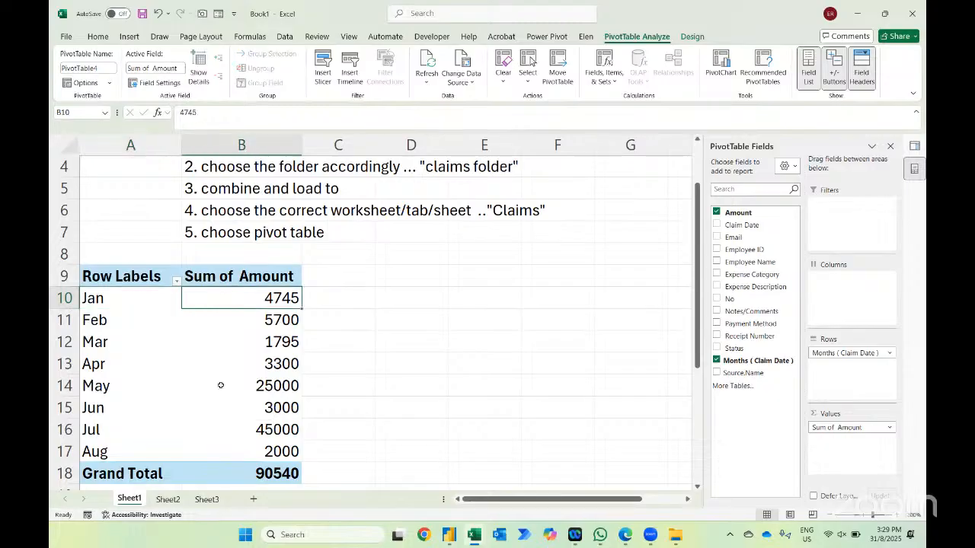
pyautogui.write('E')
pyautogui.press('Return')
pyautogui.write('T')
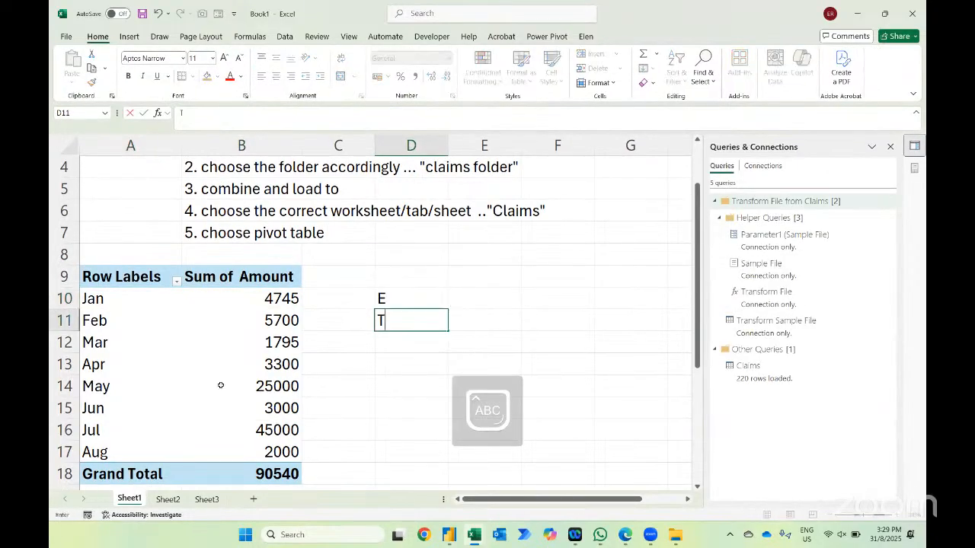
pyautogui.press('Return')
pyautogui.write('L')
pyautogui.press('Right')
pyautogui.press('Up')
pyautogui.press('Up')
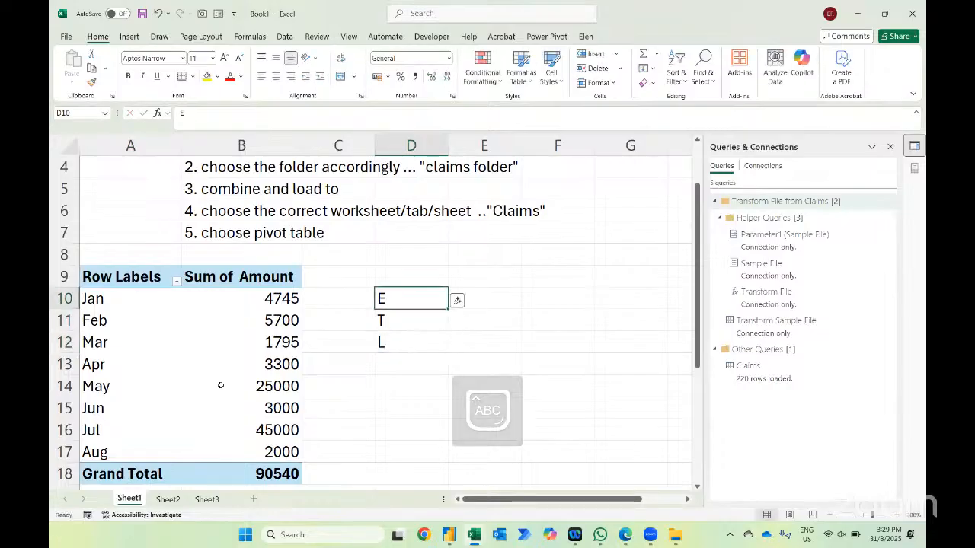
# - Enter the meanings "Extract", "transform" and "load" in cells E10 to E12 beside the letters
pyautogui.write('Extract')
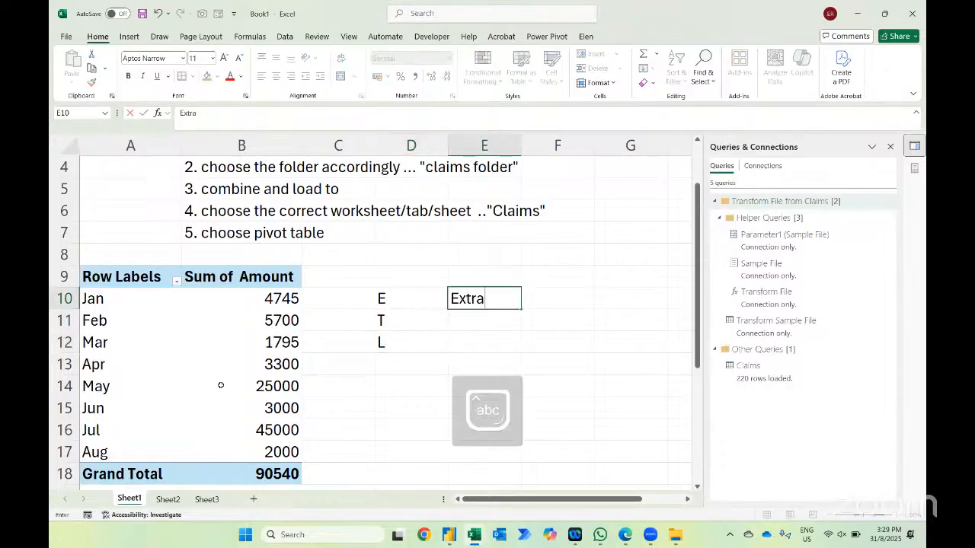
pyautogui.press('Return')
pyautogui.write('transform')
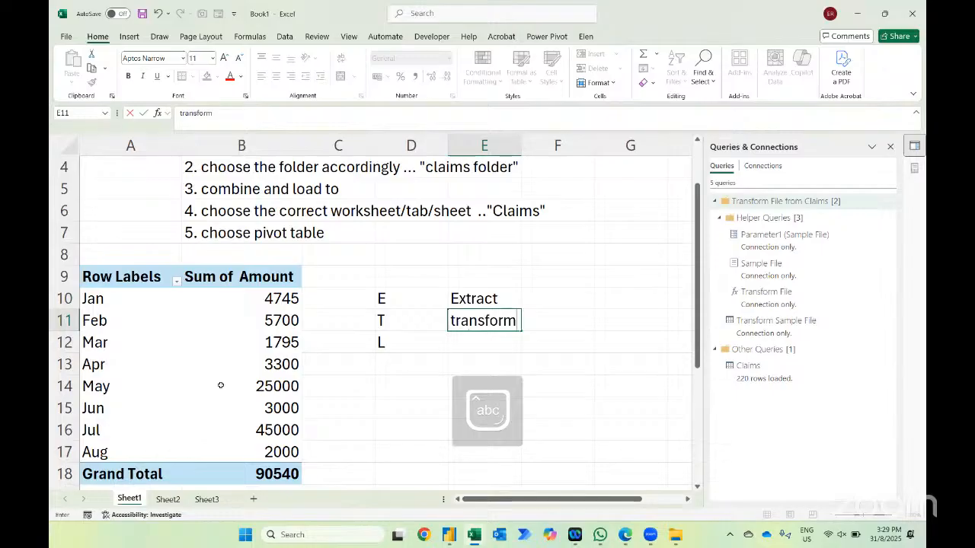
pyautogui.press('Return')
pyautogui.write('load')
pyautogui.press('Return')
pyautogui.press('Up')
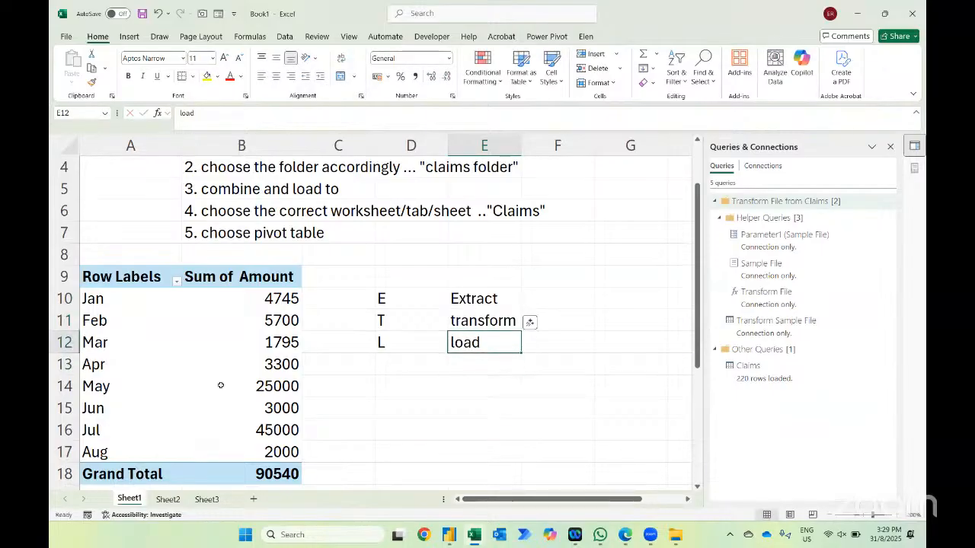
pyautogui.press('Left')
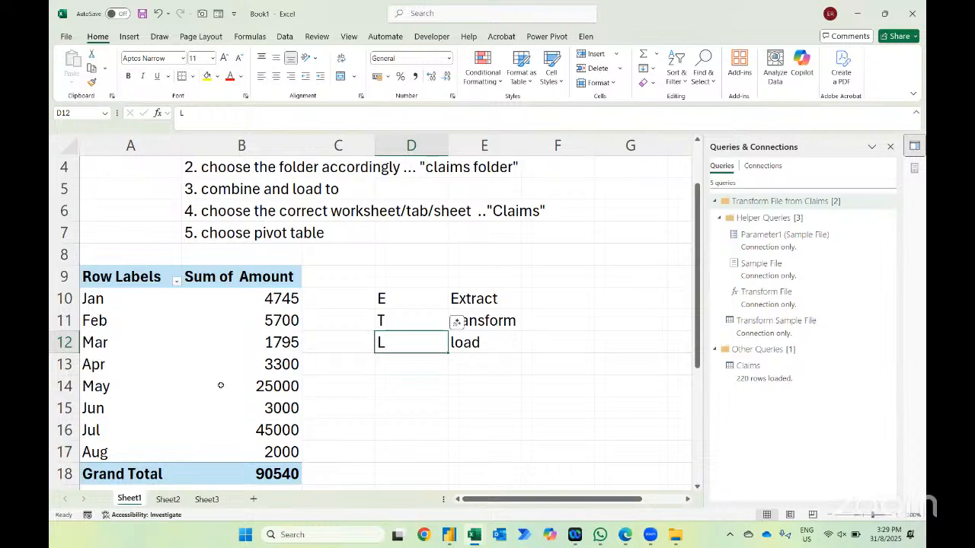
# - Switch to File Explorer, move the February to August 2023 workbooks from Claims to the Case Study 2 folder, and refresh Excel's pivot table
pyautogui.hotkey('alt', 'Tab')
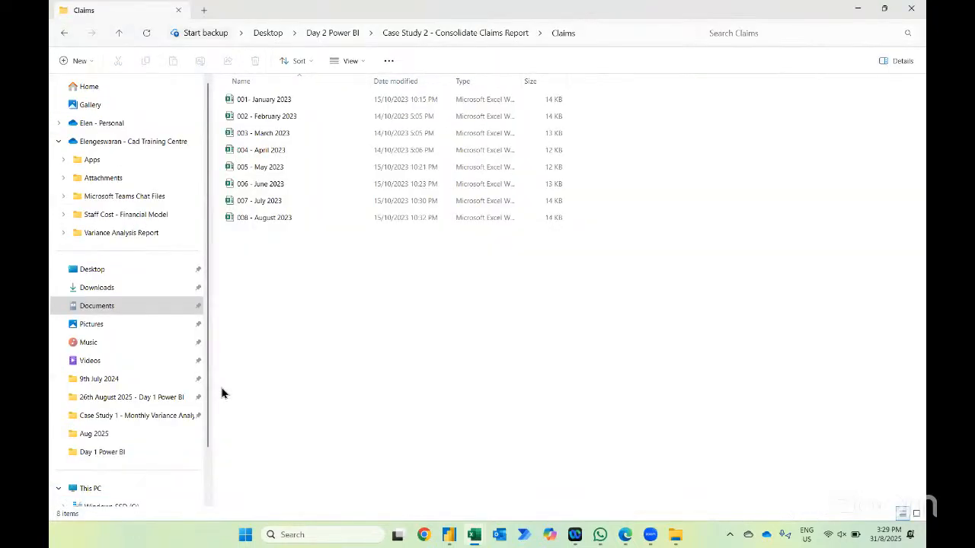
pyautogui.moveTo(341, 256); pyautogui.dragTo(423, 36)
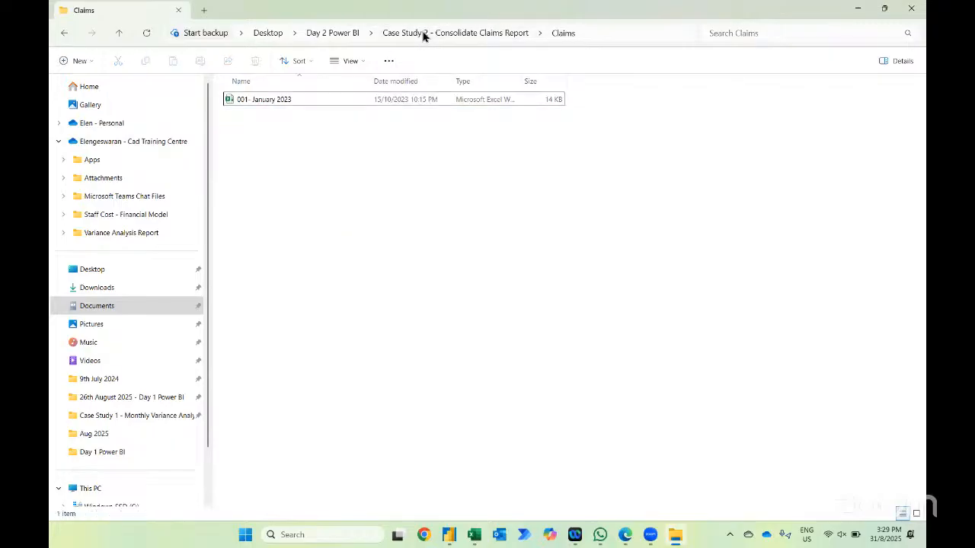
pyautogui.hotkey('alt', 'Tab')
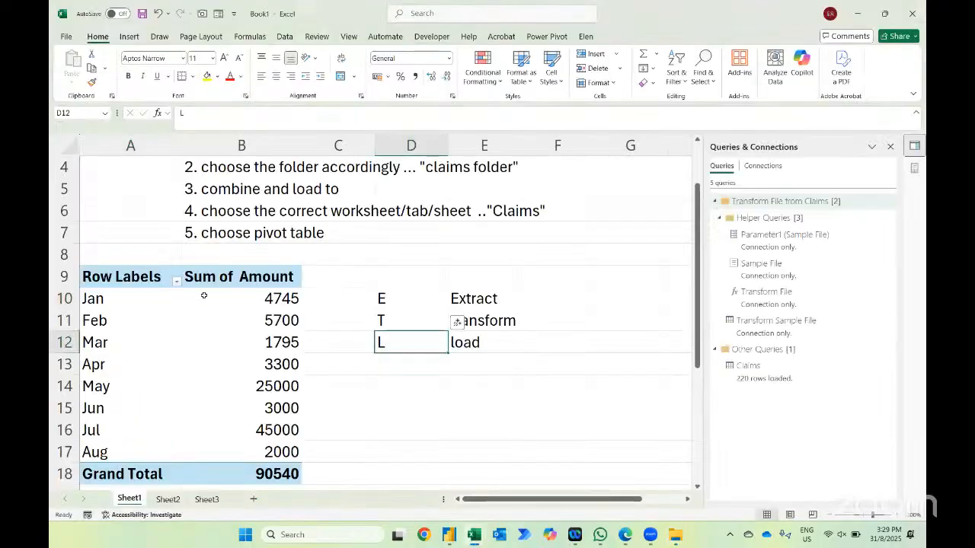
pyautogui.rightClick(204, 296)
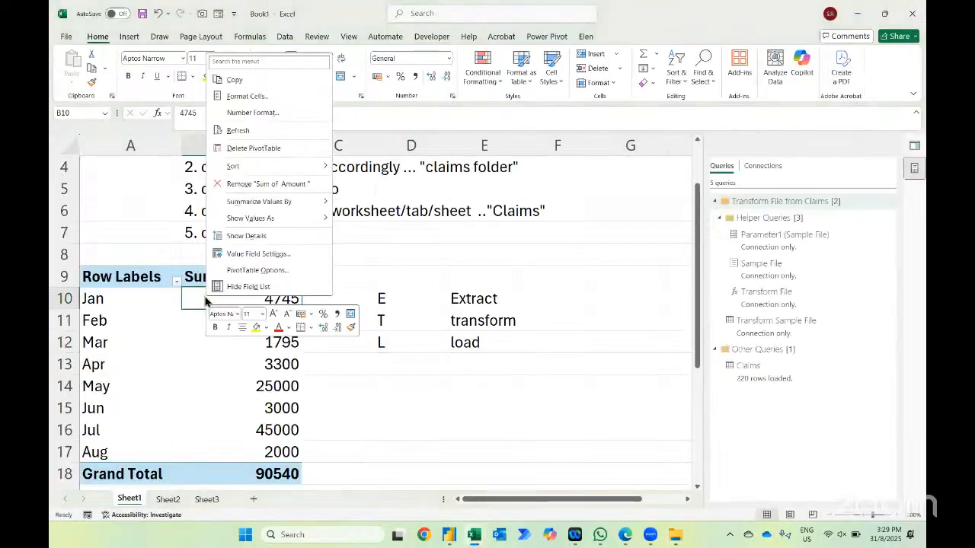
pyautogui.click(242, 131)
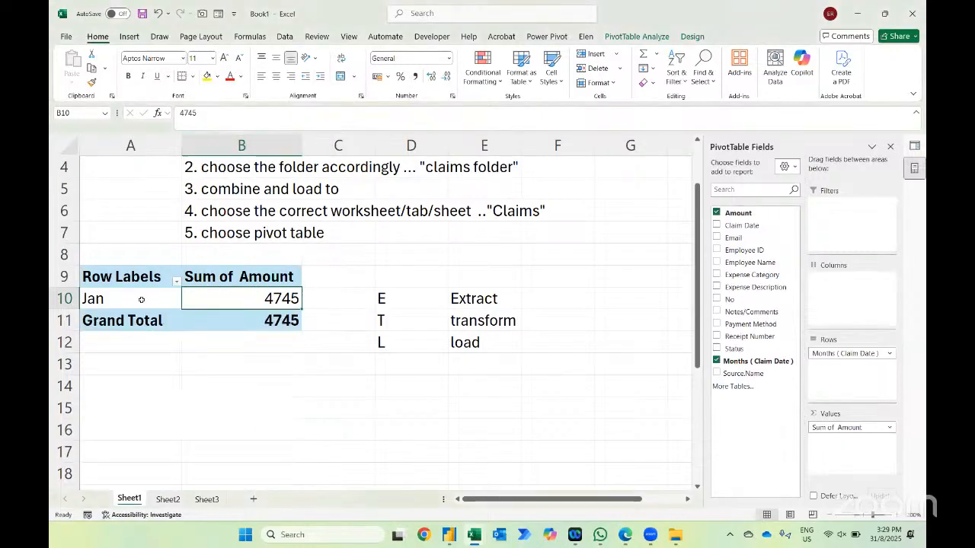
# - Add Amount to the pivot values a second time and show it as % Difference From the previous Months (Claim Date) item
pyautogui.click(190, 296)
pyautogui.moveTo(743, 213); pyautogui.dragTo(824, 444)
pyautogui.click(345, 281)
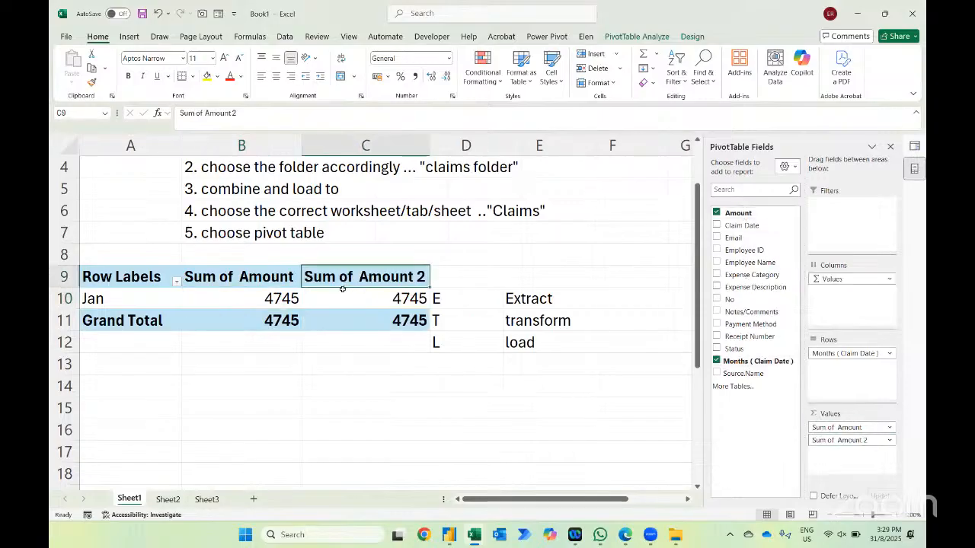
pyautogui.rightClick(341, 292)
pyautogui.moveTo(411, 215)
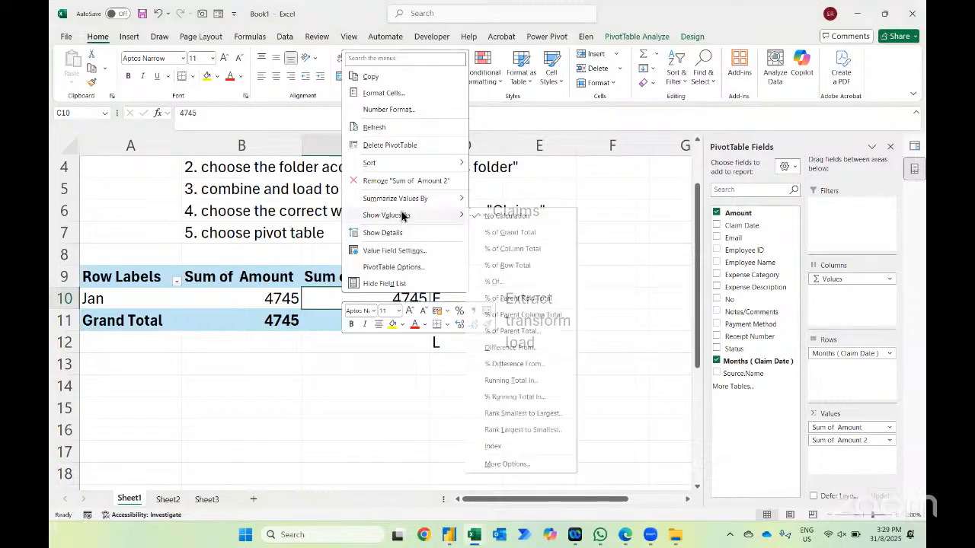
pyautogui.click(521, 367)
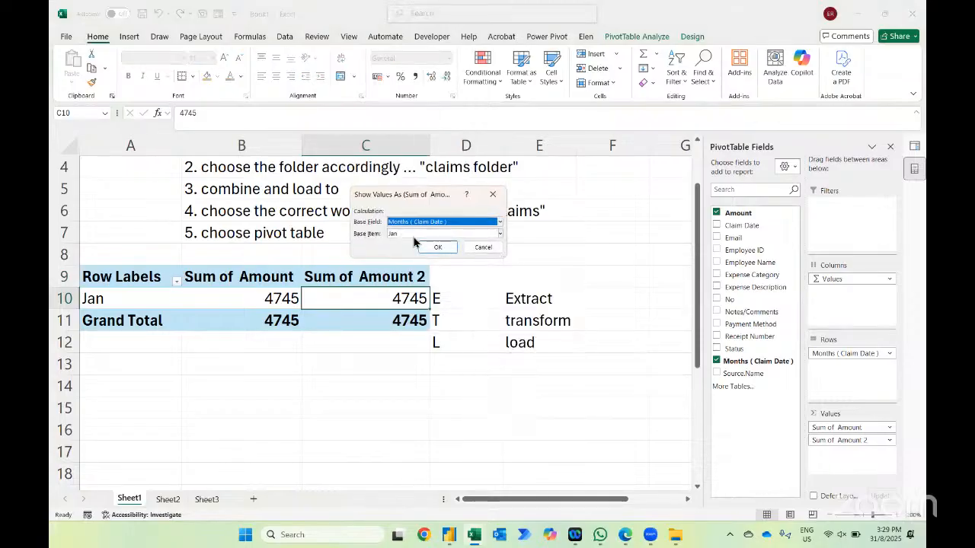
pyautogui.click(417, 234)
pyautogui.click(411, 245)
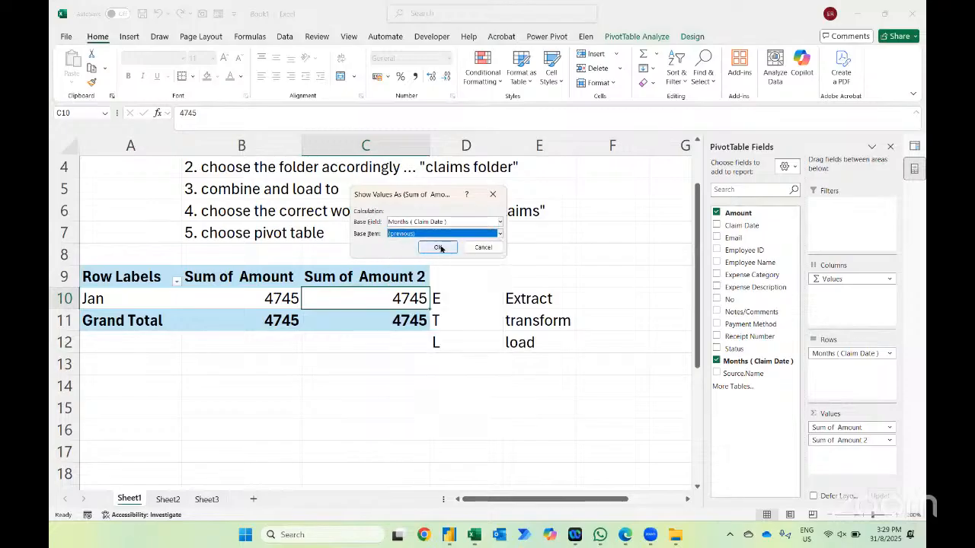
pyautogui.click(439, 247)
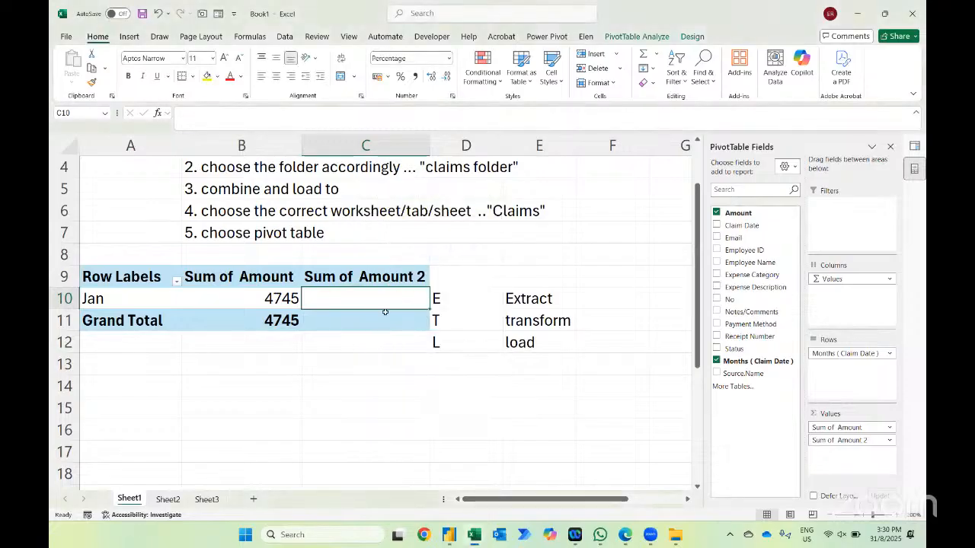
# - In File Explorer, move the February to August workbooks from the Case Study 2 folder back into Claims, and refresh the pivot table in Excel
pyautogui.hotkey('alt', 'Tab')
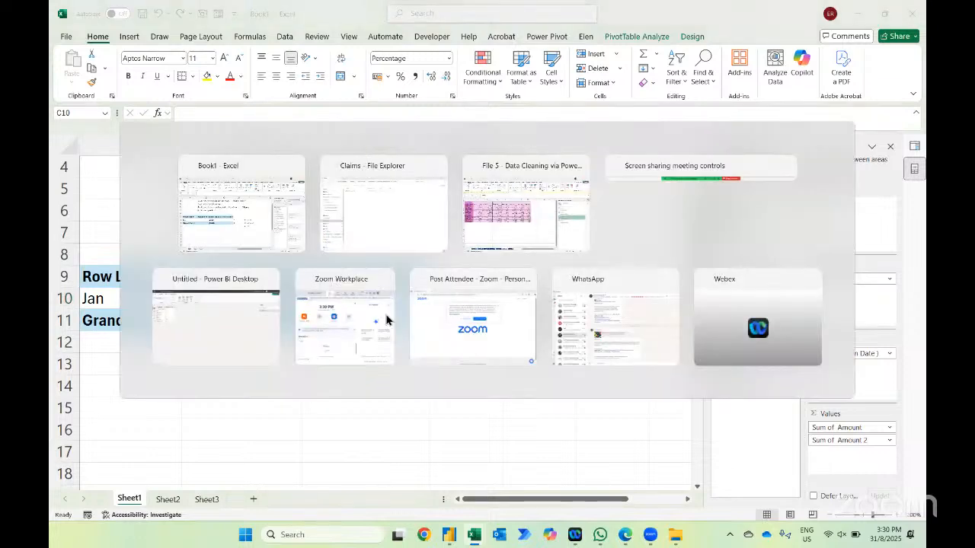
pyautogui.hotkey('alt', 'Up')
pyautogui.moveTo(387, 314); pyautogui.dragTo(287, 104)
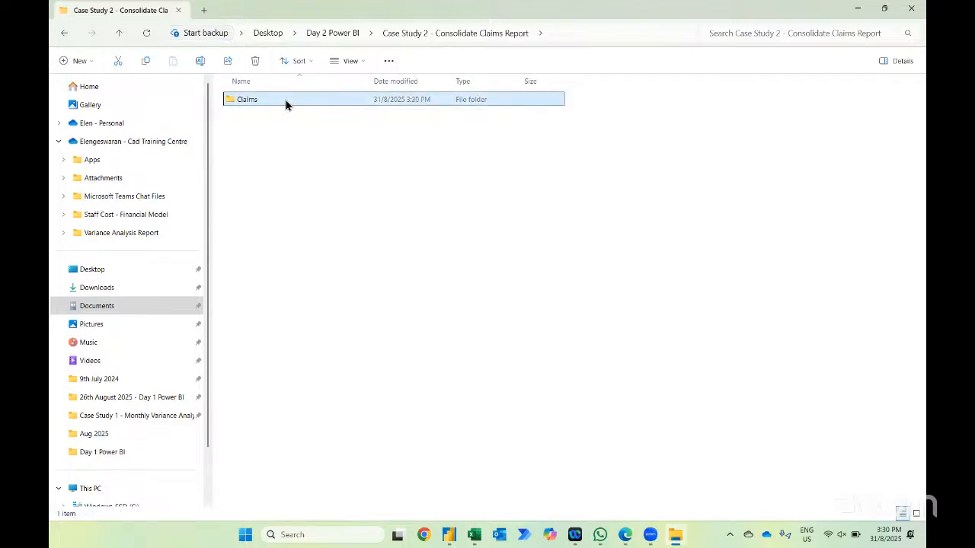
pyautogui.hotkey('alt', 'Tab')
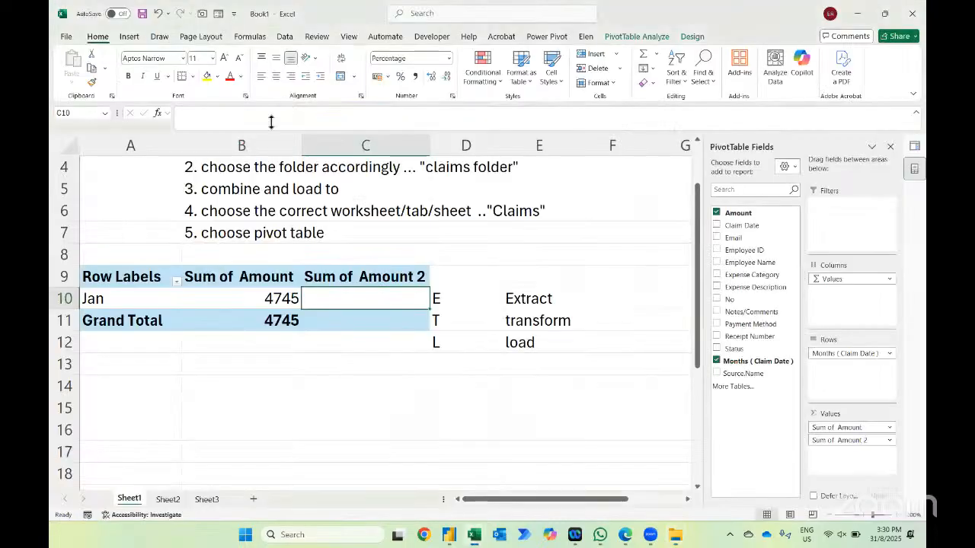
pyautogui.click(114, 299)
pyautogui.rightClick(126, 301)
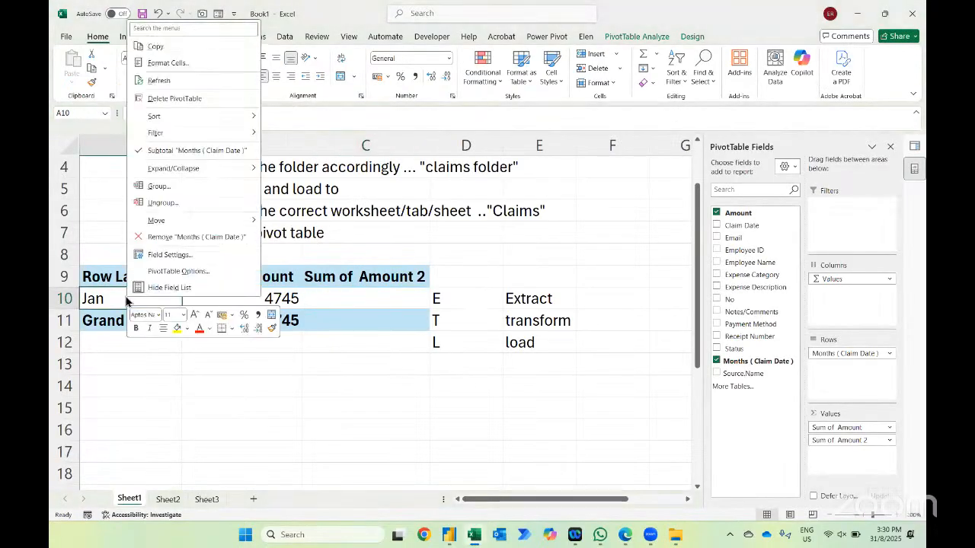
pyautogui.click(164, 81)
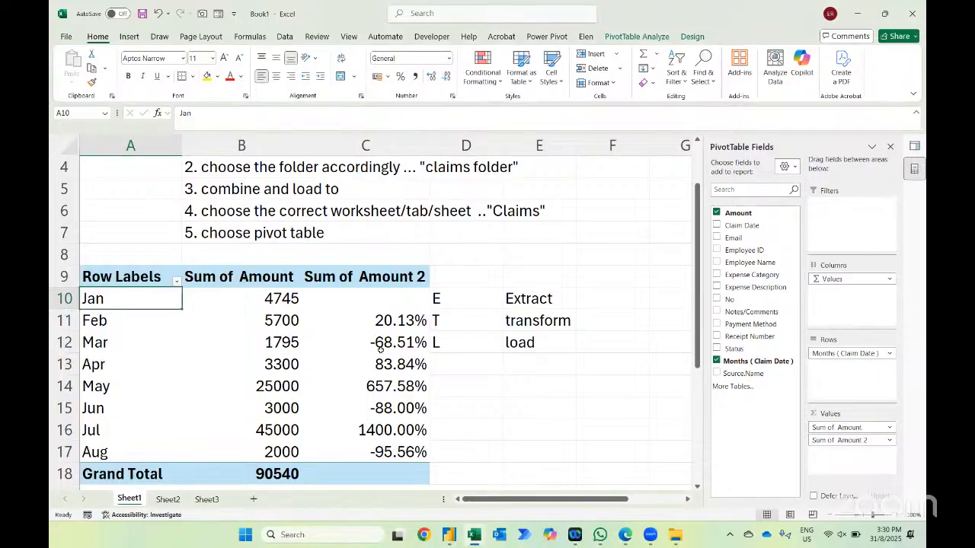
pyautogui.moveTo(379, 357)
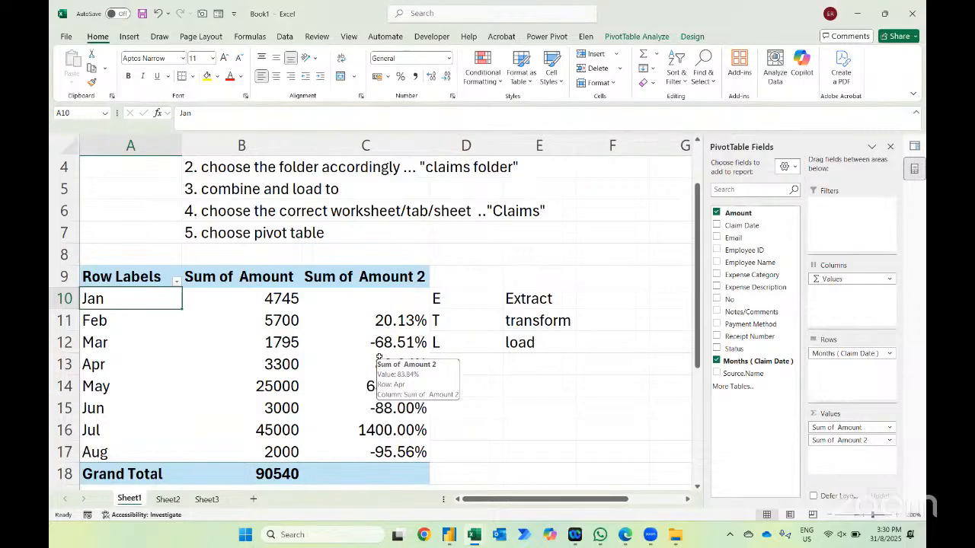
# - Enter "Power Query", "Pivot Table" and "Power BI" in cells D21 to D23 below the pivot table
pyautogui.scroll(-2, 526, 426)
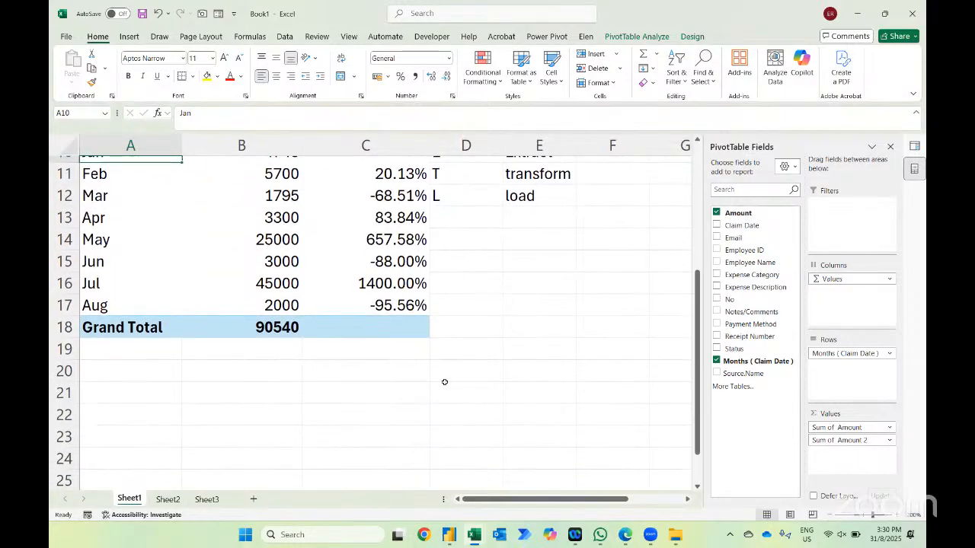
pyautogui.doubleClick(444, 385)
pyautogui.write('Po')
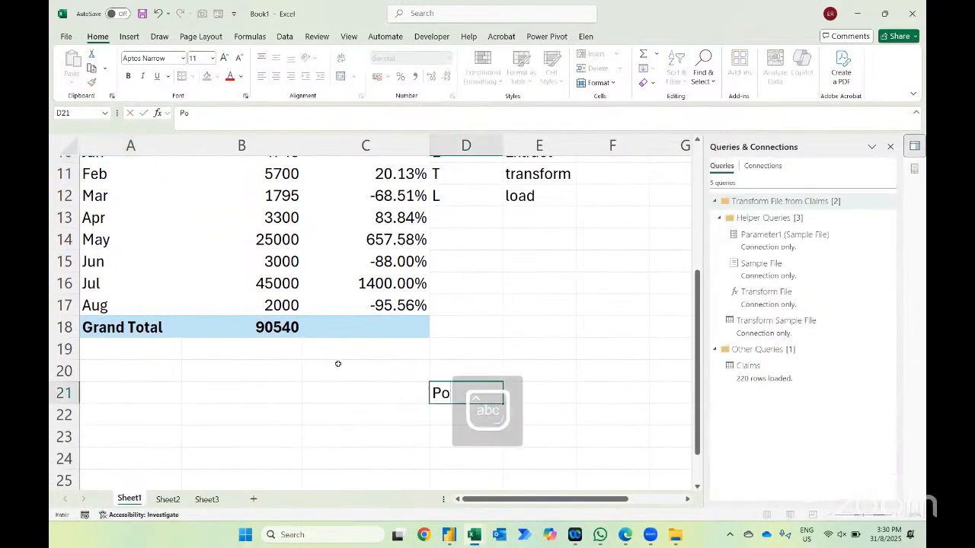
pyautogui.write('wer Query')
pyautogui.press('Return')
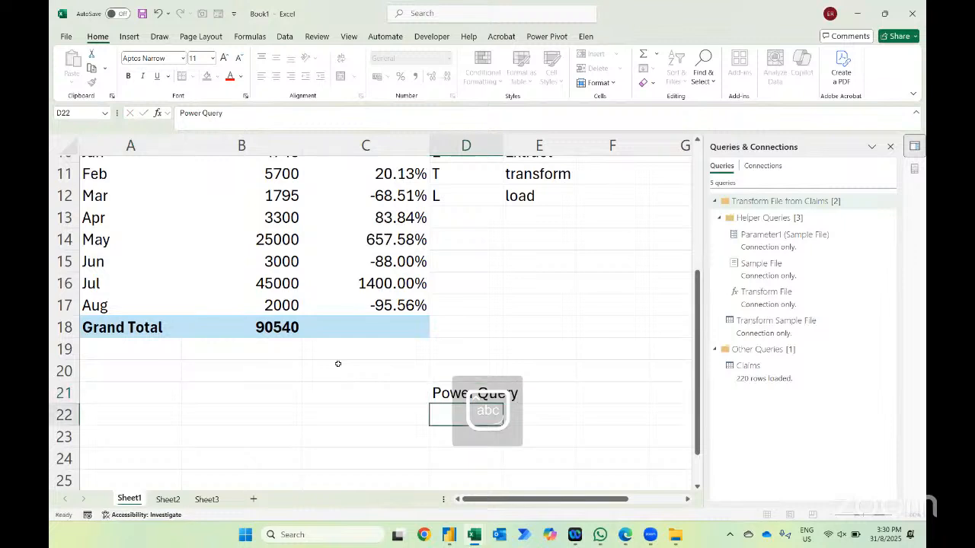
pyautogui.write('Pivot Tab')
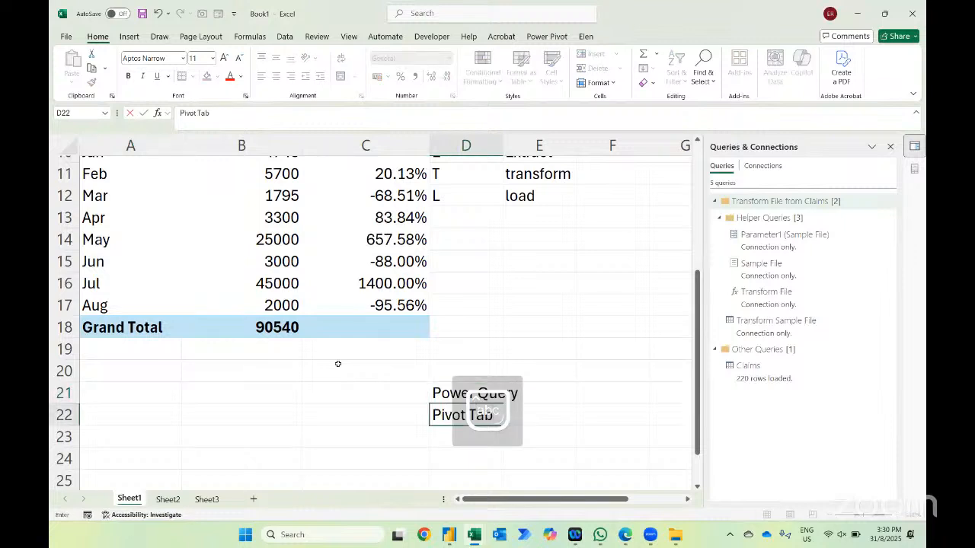
pyautogui.write('le')
pyautogui.press('Return')
pyautogui.write('Powe')
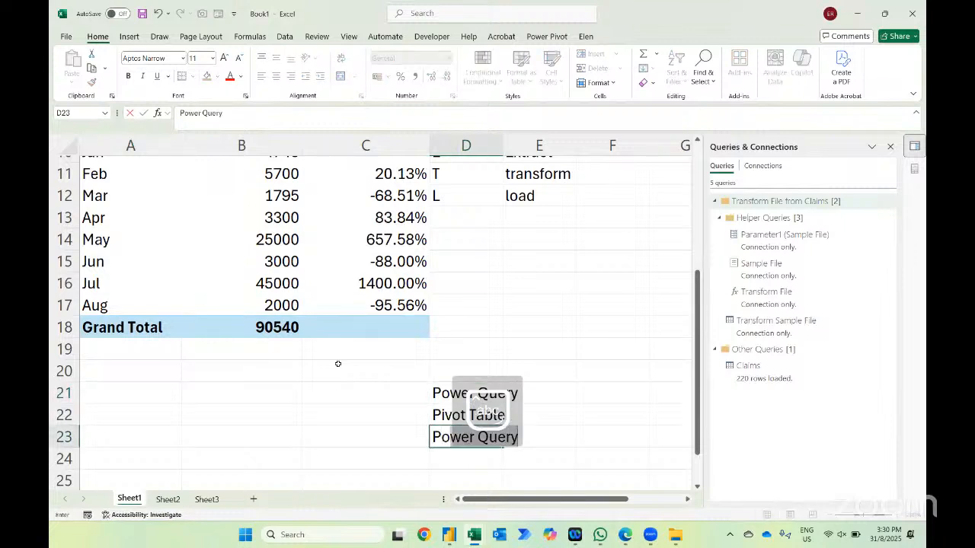
pyautogui.write('r BI')
pyautogui.press('Return')
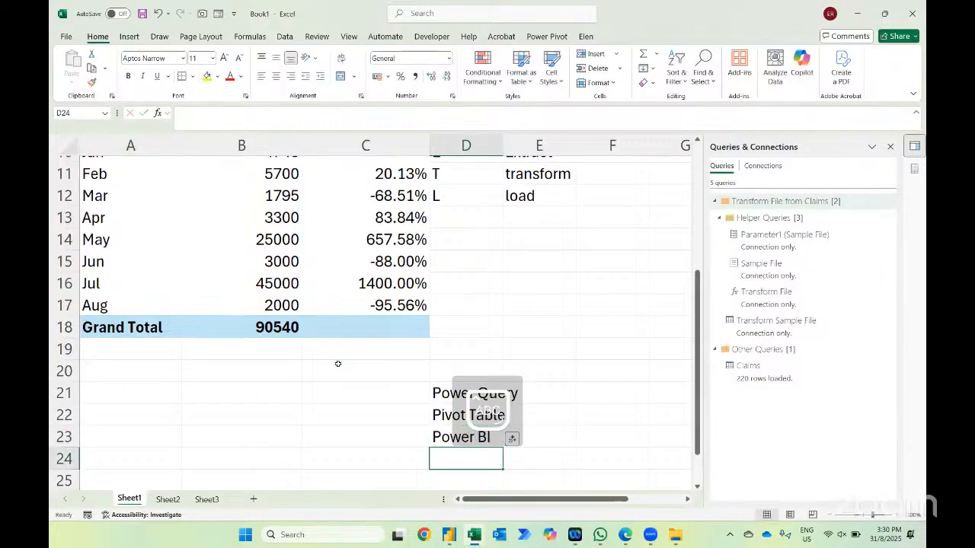
# - Enter "Power Pivot" in cell D24 and show the Power Pivot commands
pyautogui.scroll(-1, 337, 364)
pyautogui.scroll(-2, 337, 364)
pyautogui.write('pO')
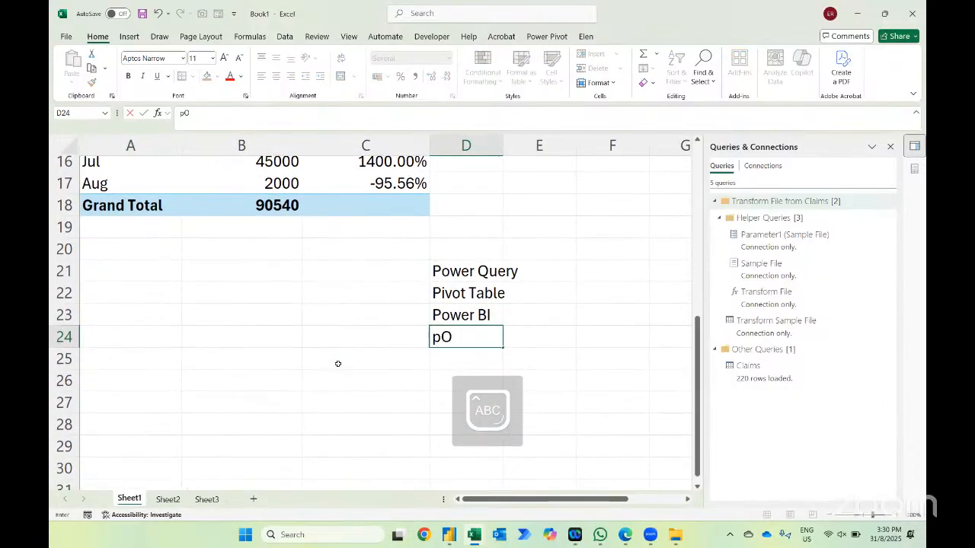
pyautogui.write('WEr Pivot')
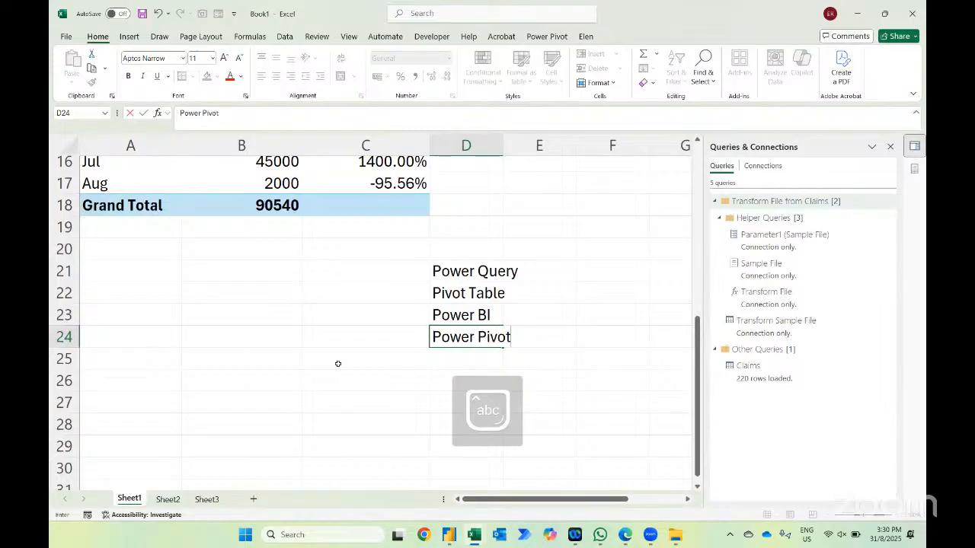
pyautogui.press('Return')
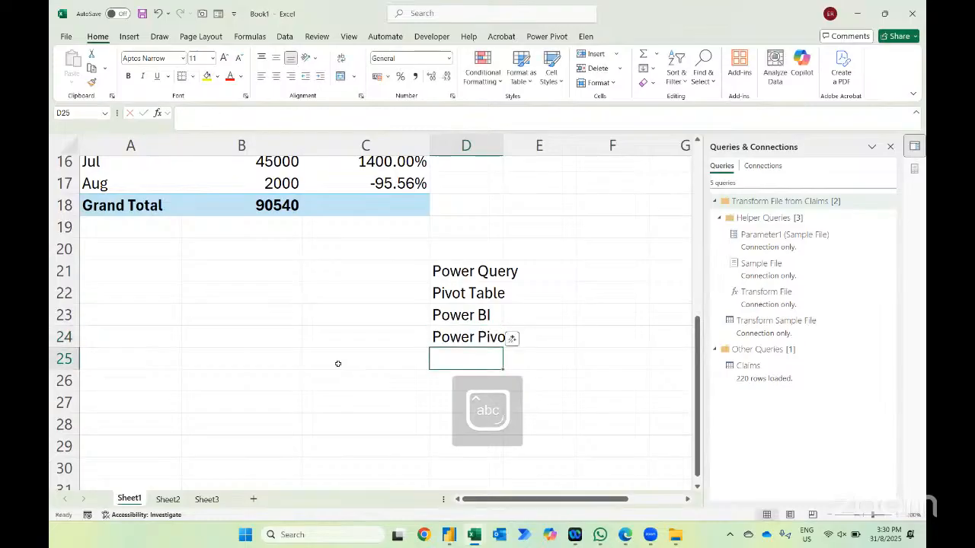
pyautogui.click(551, 36)
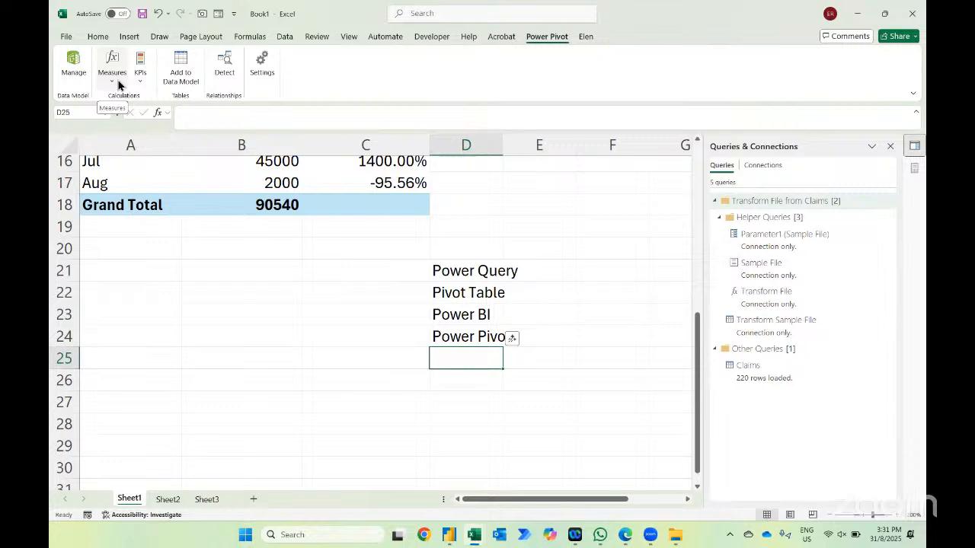
# - Enter "FP&A" in cell C27 and its meaning "Financial Planning and Analysis" in cell C28
pyautogui.click(333, 403)
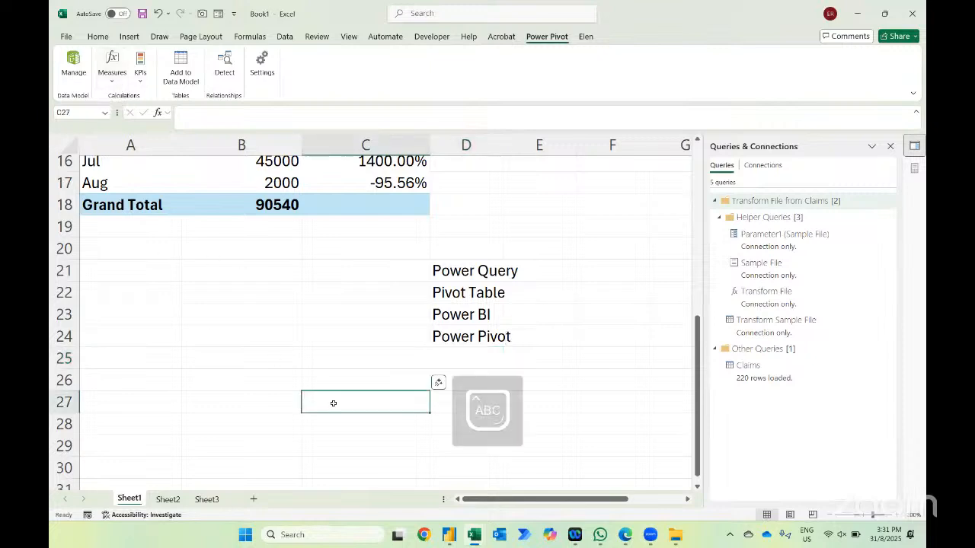
pyautogui.write('F[&')
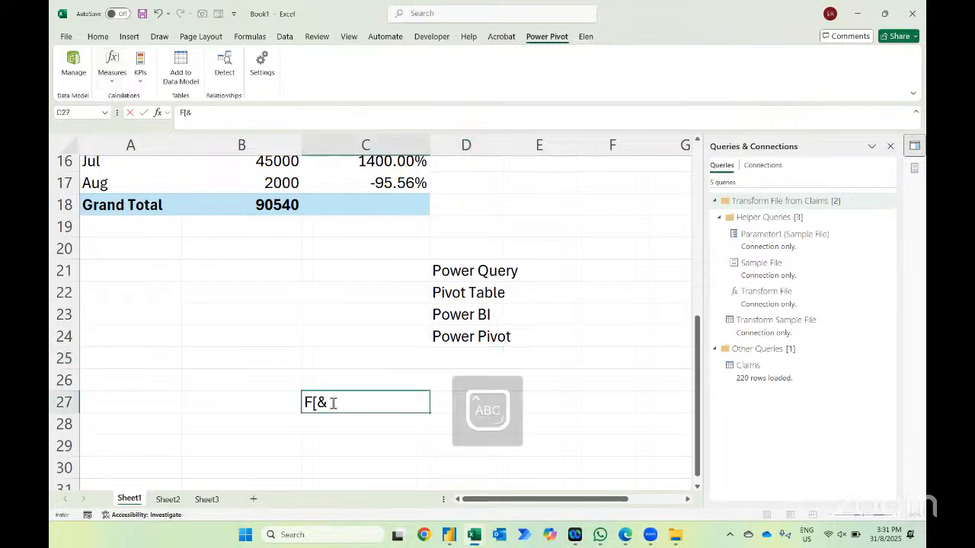
pyautogui.press('BackSpace')
pyautogui.write('P&A')
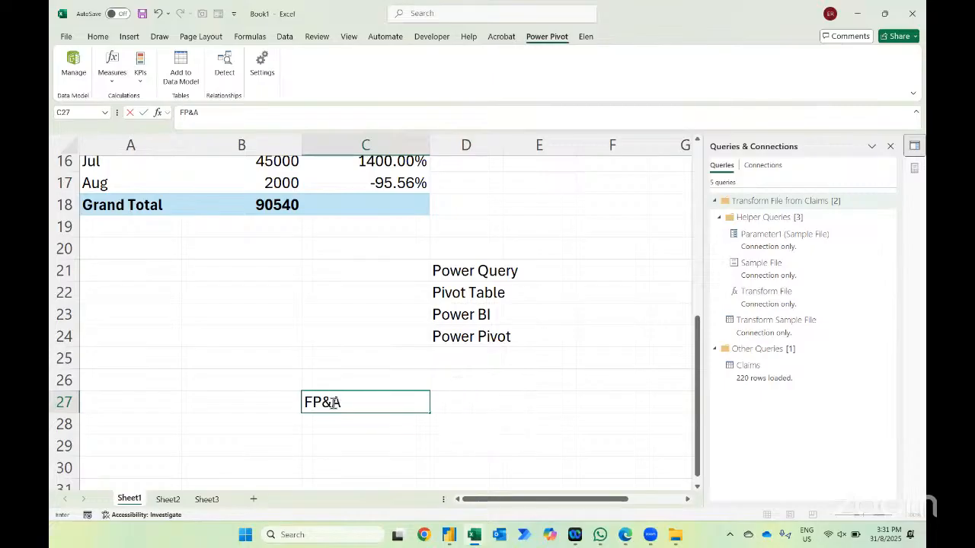
pyautogui.press('Return')
pyautogui.write('fi')
pyautogui.press('BackSpace')
pyautogui.write('Financial ')
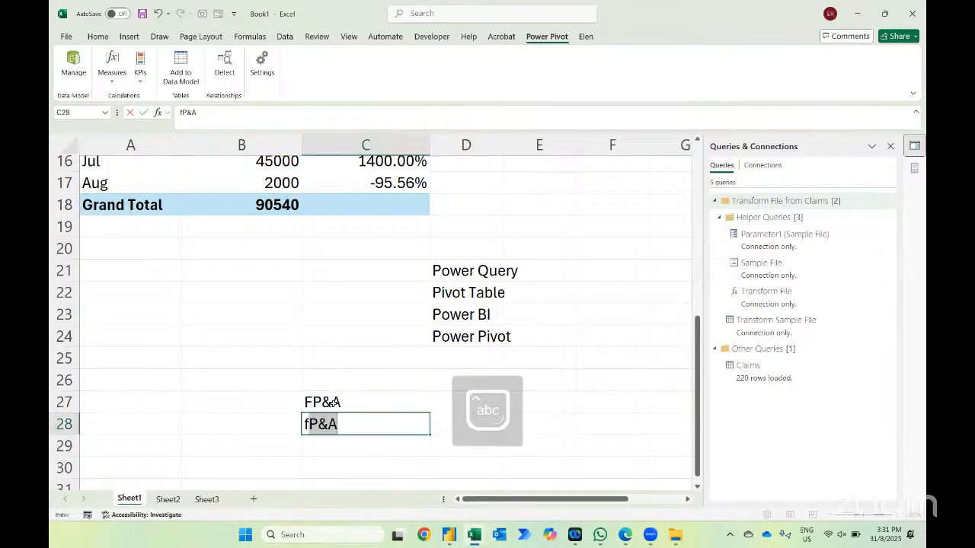
pyautogui.write('Pla')
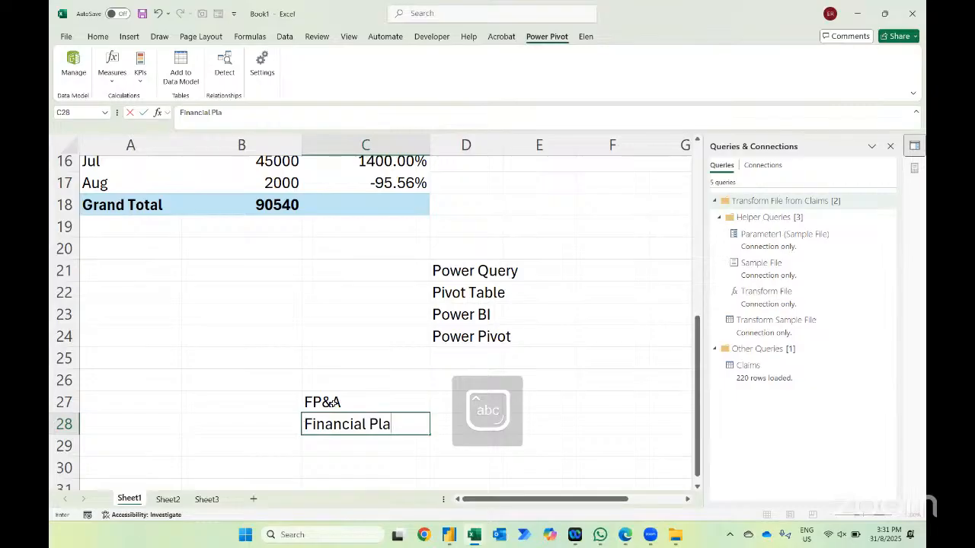
pyautogui.write('nning and Anal')
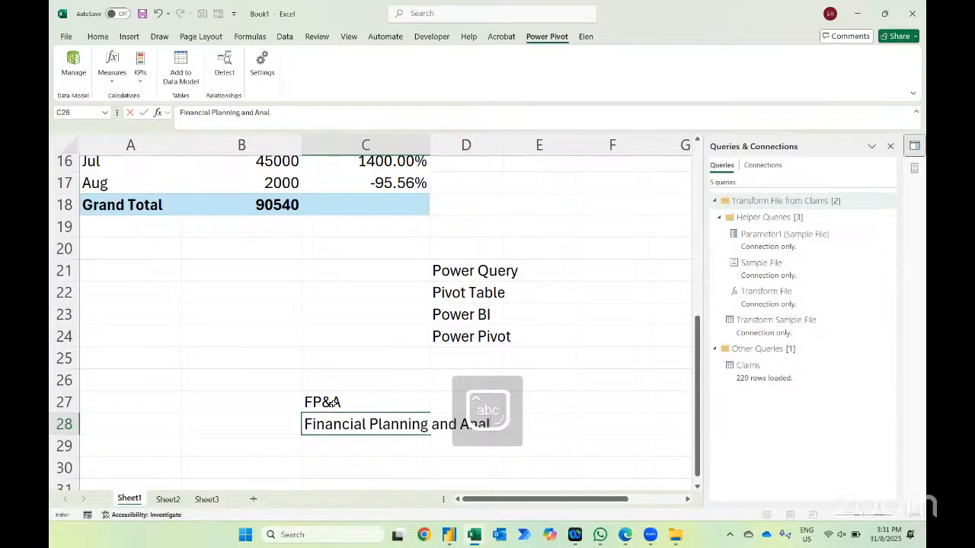
pyautogui.write('ysis')
pyautogui.press('Return')
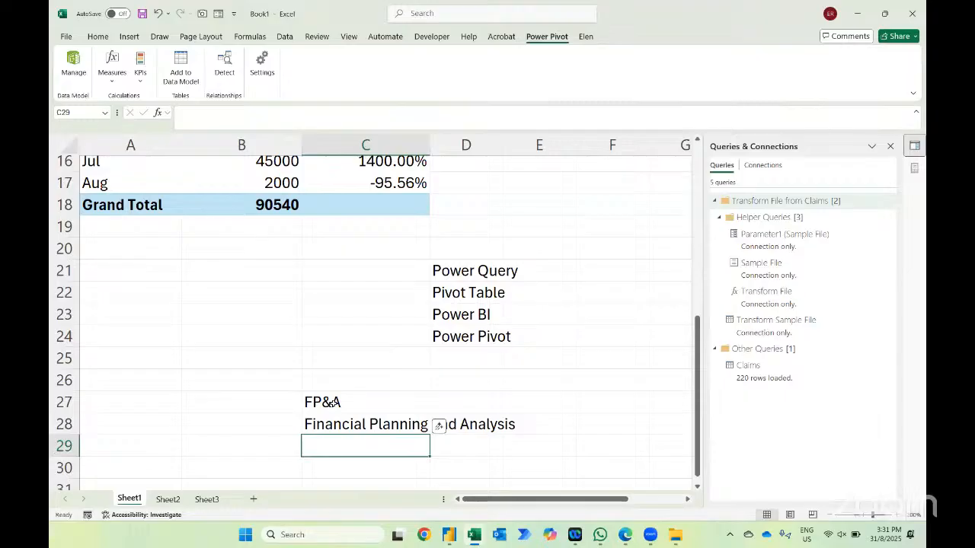
# - In File Explorer, open the "Ameridian CAMPUS Budget base 3 years" workbook from the Introduction folder on the Desktop
pyautogui.hotkey('alt', 'Tab')
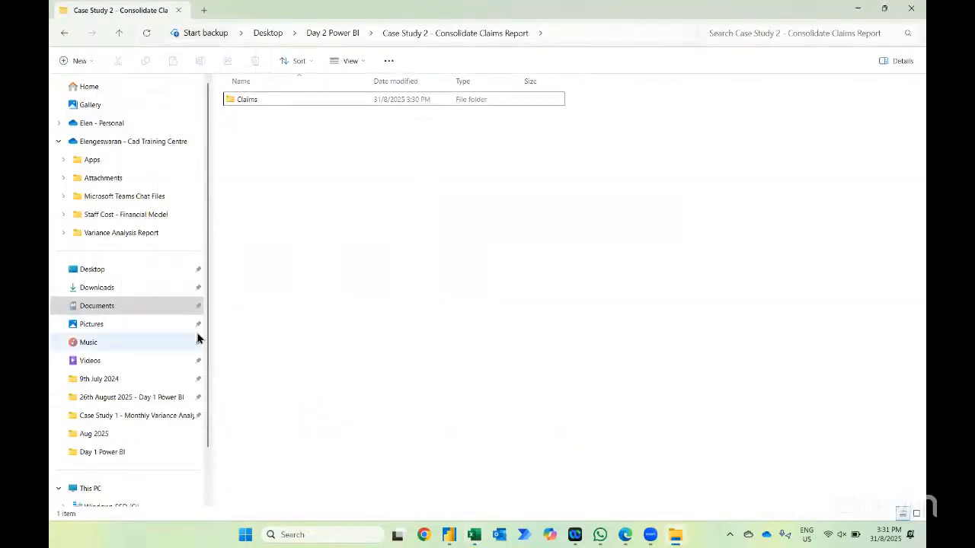
pyautogui.click(94, 269)
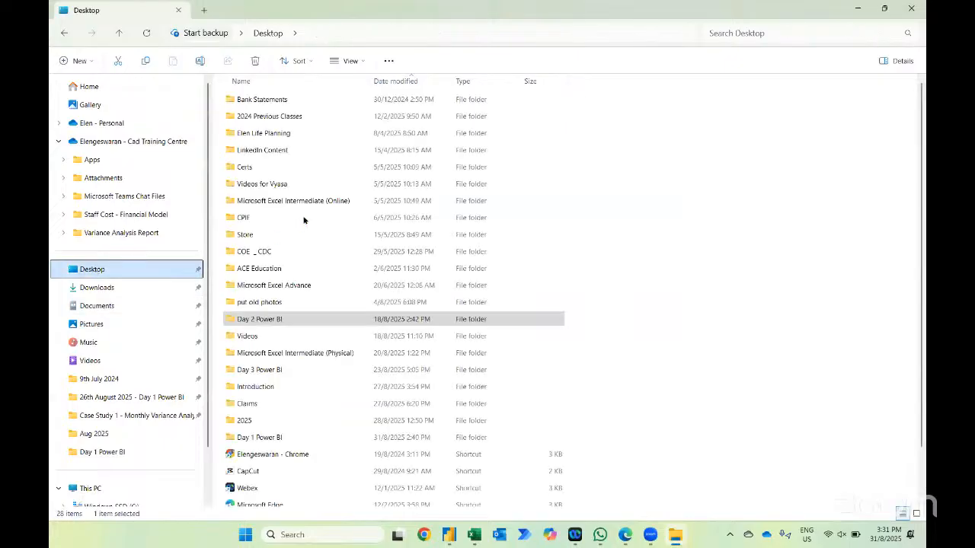
pyautogui.doubleClick(242, 389)
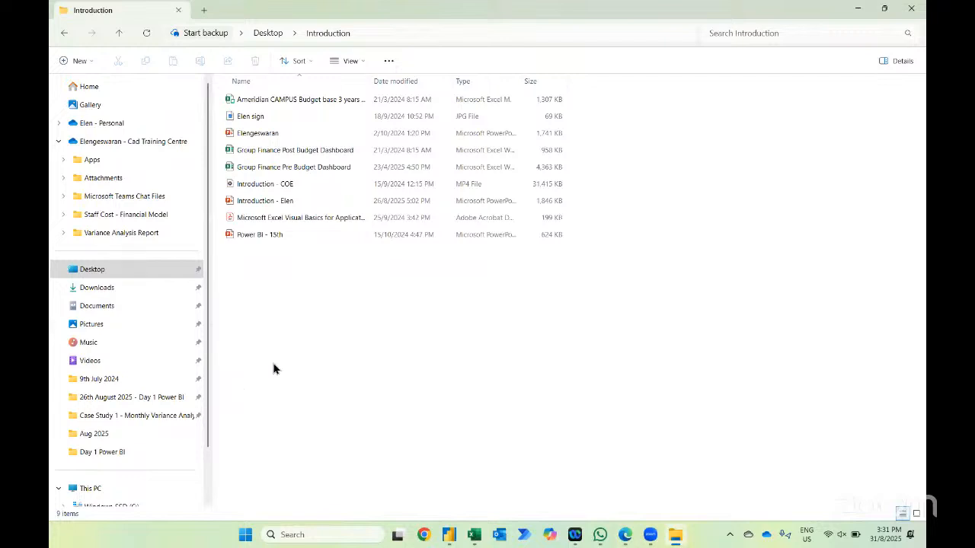
pyautogui.click(296, 97)
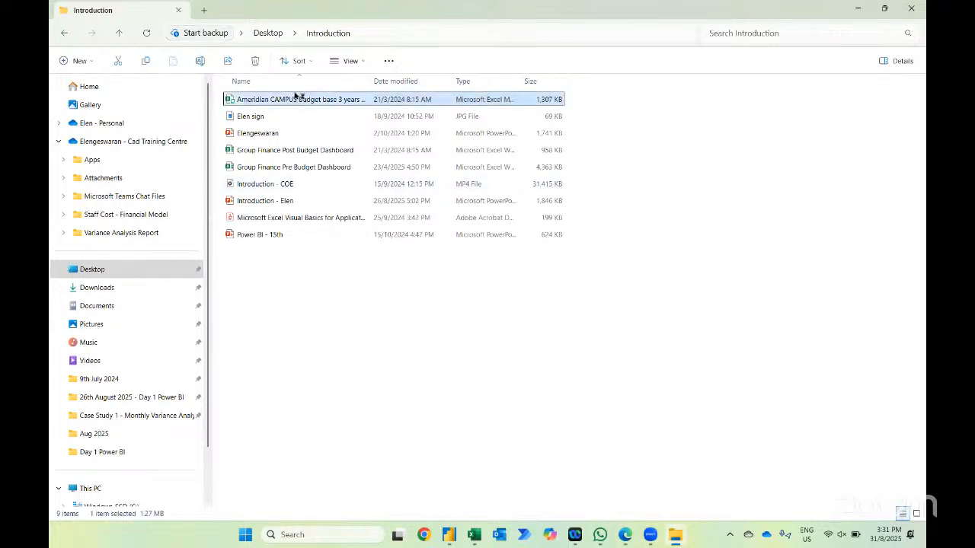
pyautogui.doubleClick(296, 98)
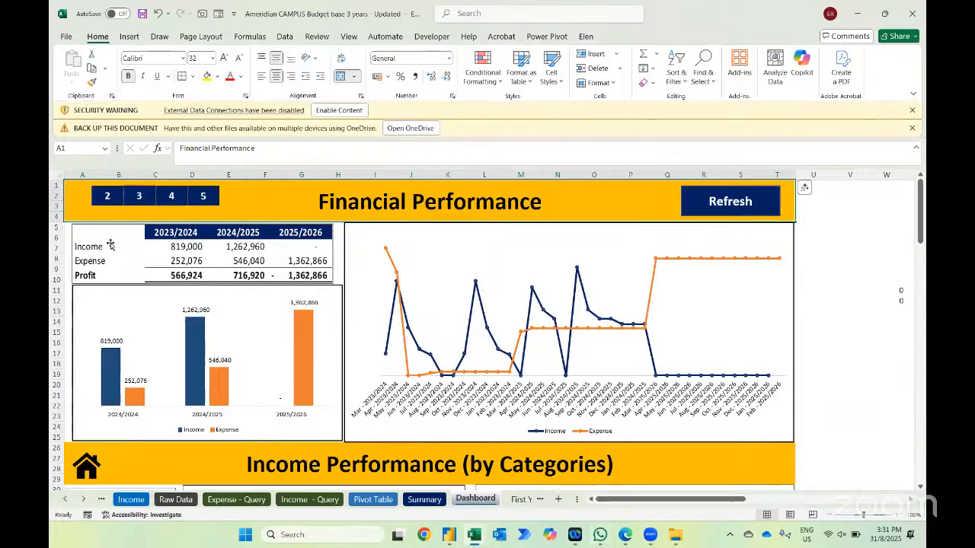
# - Browse the dashboard's income by category, course performance and expenses sections, returning to the Financial Performance section after each
pyautogui.click(106, 196)
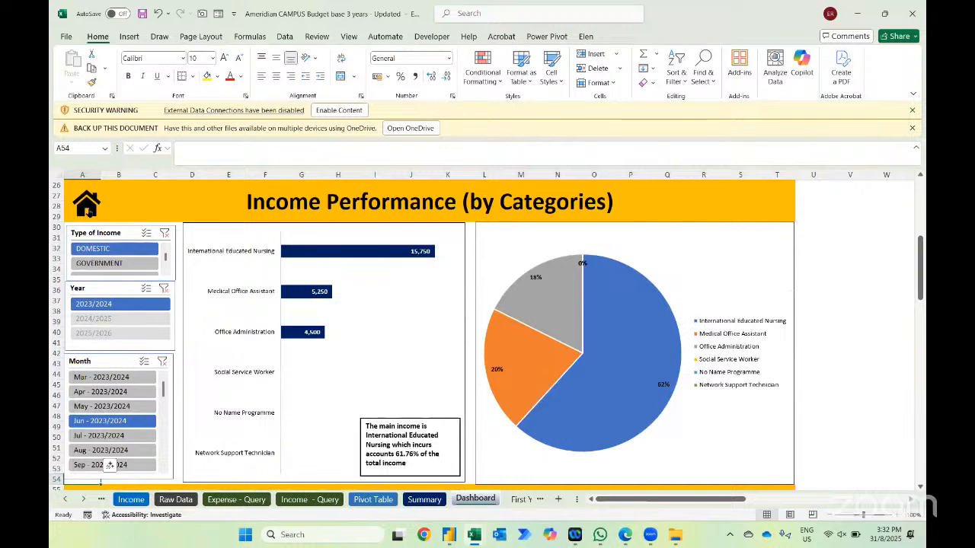
pyautogui.click(88, 207)
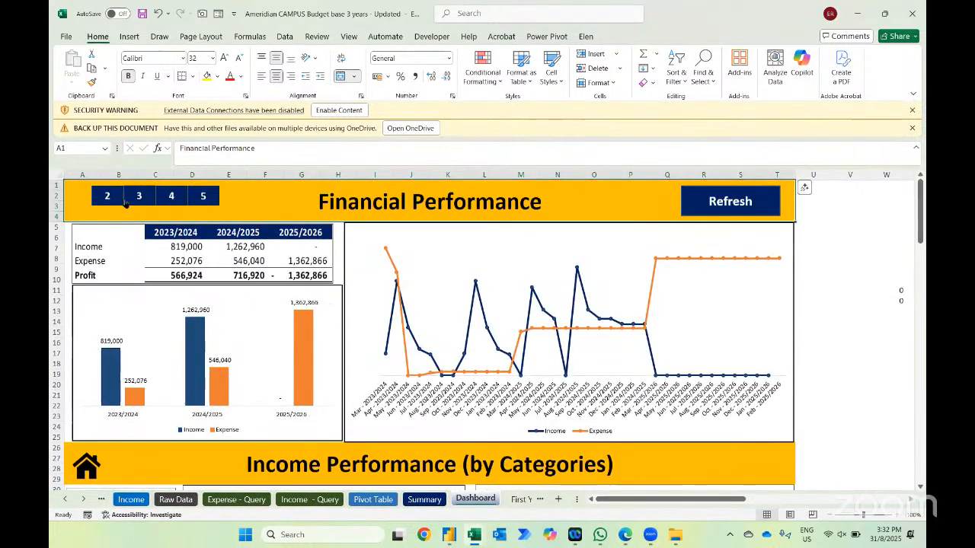
pyautogui.click(137, 196)
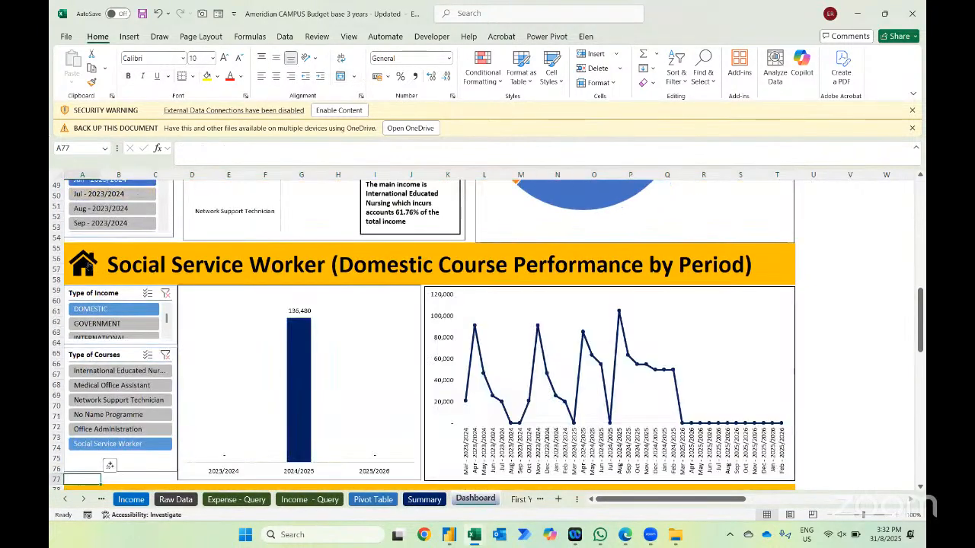
pyautogui.click(86, 265)
pyautogui.click(169, 201)
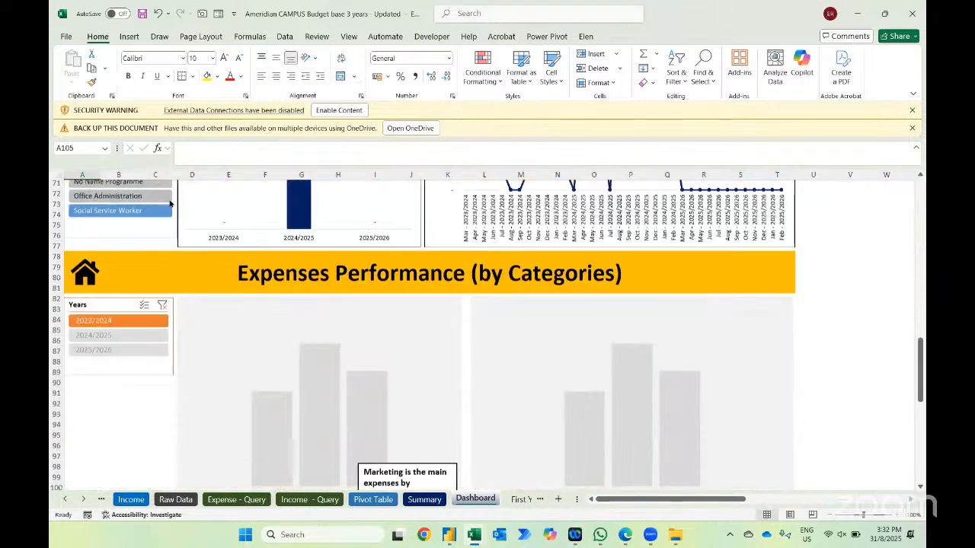
pyautogui.click(85, 212)
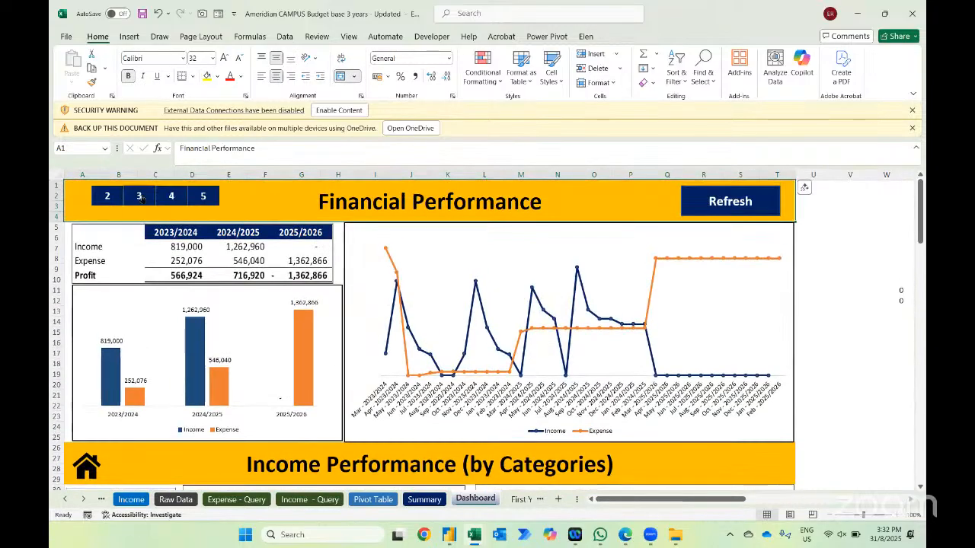
# - Clear the Type of Income filter in the dashboard's Social Service Worker course performance section
pyautogui.click(137, 197)
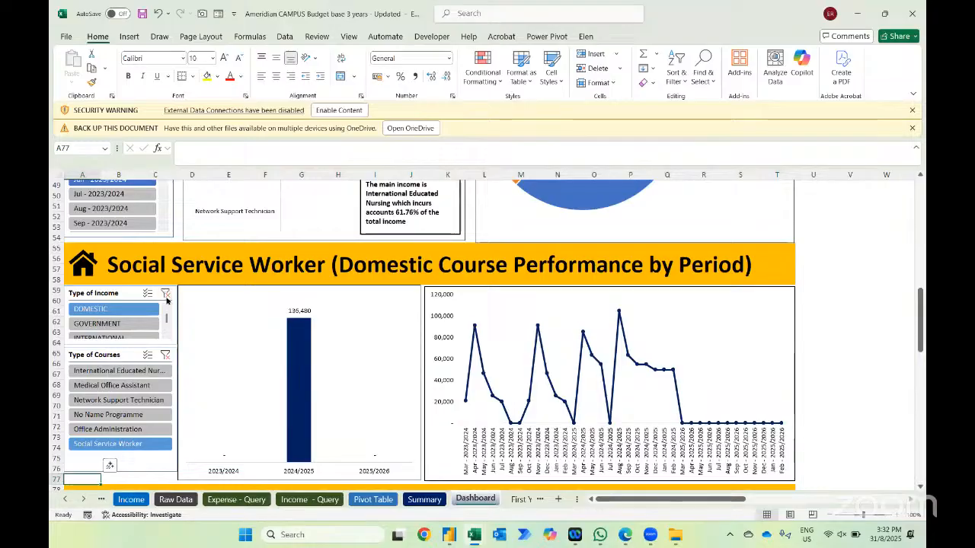
pyautogui.click(166, 293)
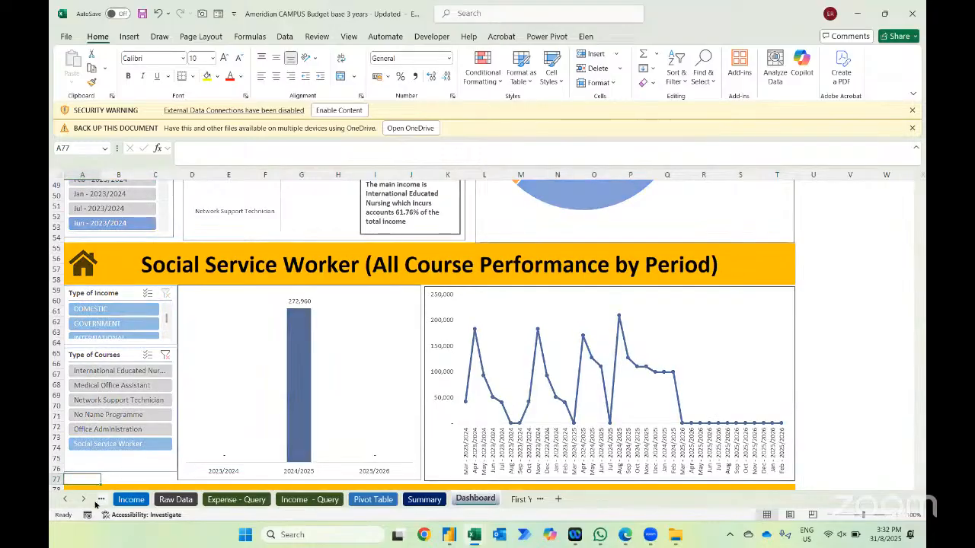
# - Examine the Inputs and Output blocks of the workbook flow on the Status Check sheet
pyautogui.hotkey('ctrl', 'pageup')
pyautogui.hotkey('ctrl', 'pageup')
pyautogui.hotkey('ctrl', 'pageup')
pyautogui.hotkey('ctrl', 'pageup')
pyautogui.hotkey('ctrl', 'pageup')
pyautogui.hotkey('ctrl', 'pageup')
pyautogui.hotkey('ctrl', 'pageup')
pyautogui.hotkey('ctrl', 'pageup')
pyautogui.hotkey('ctrl', 'pageup')
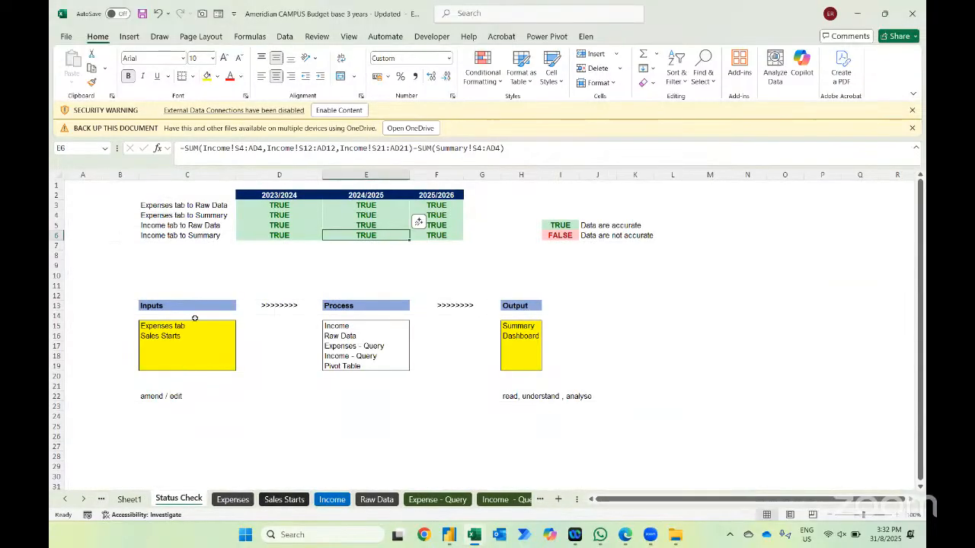
pyautogui.moveTo(183, 294); pyautogui.dragTo(179, 419)
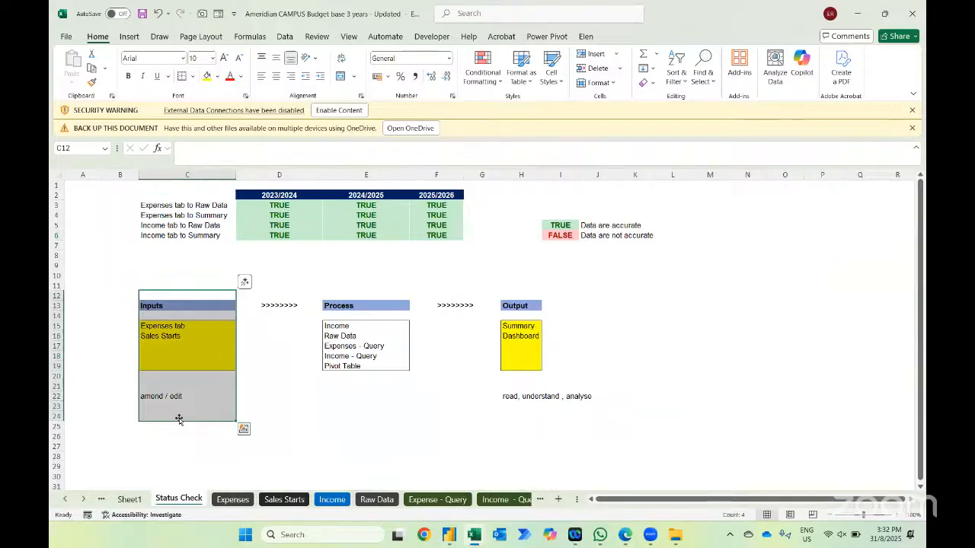
pyautogui.moveTo(493, 292); pyautogui.dragTo(571, 423)
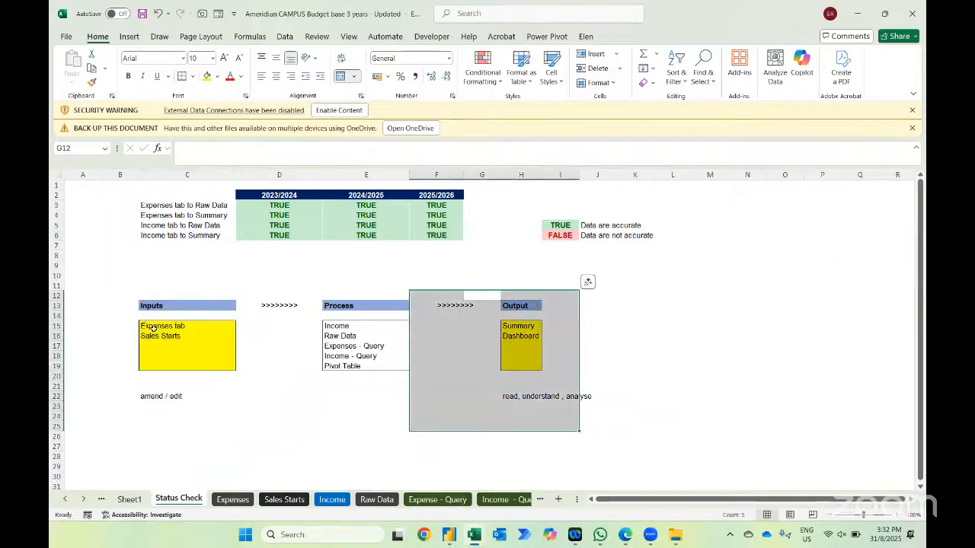
pyautogui.click(232, 498)
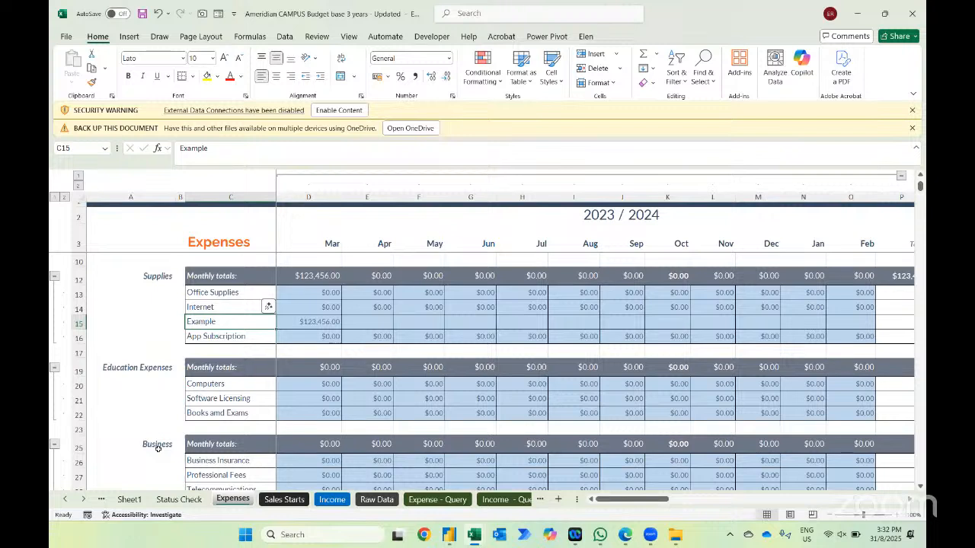
pyautogui.press('Right')
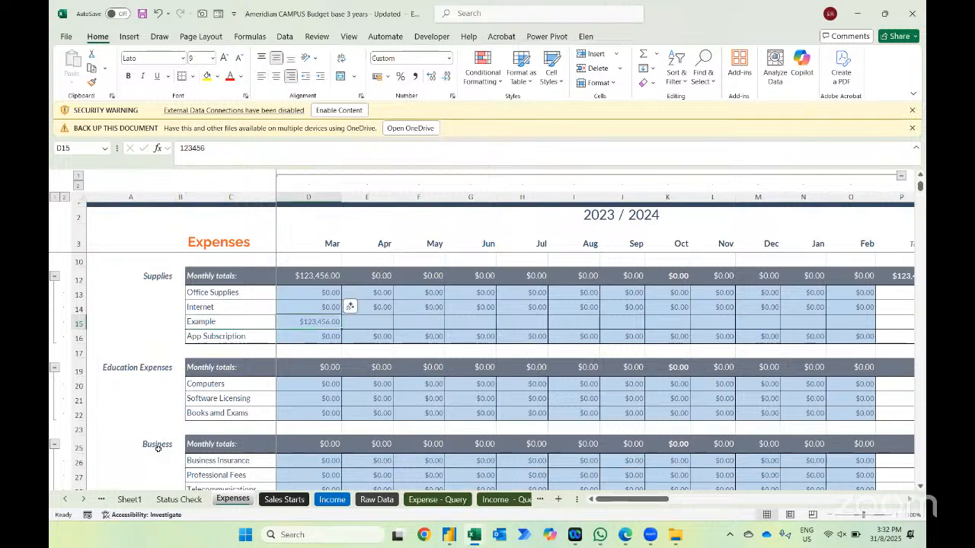
pyautogui.write('123')
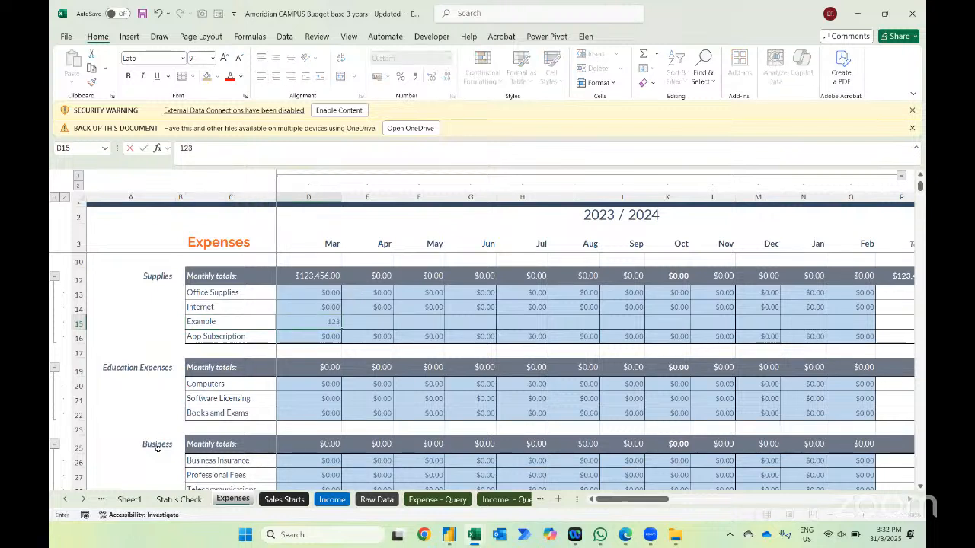
pyautogui.write('456789876')
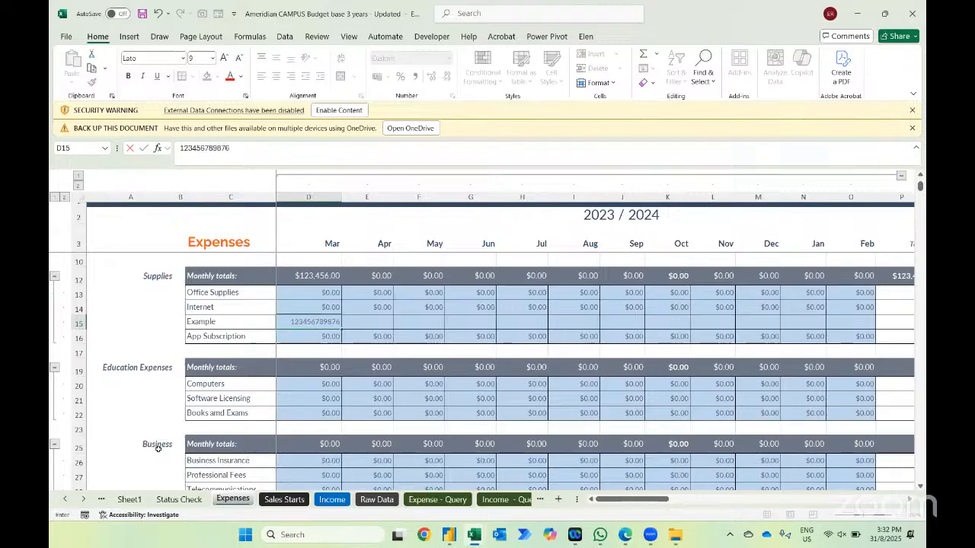
pyautogui.hotkey('ctrl', 'Return')
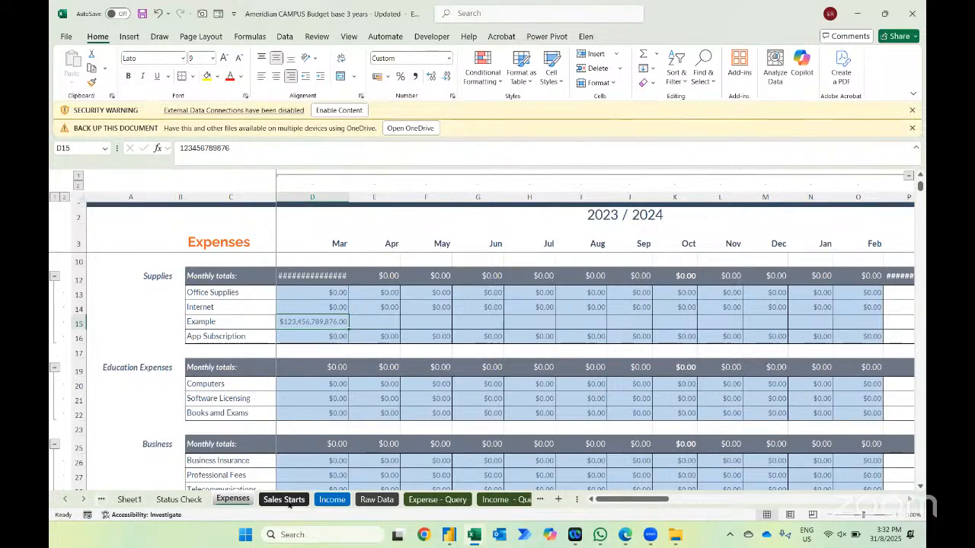
# - Return to the Financial Performance section of the Dashboard sheet and refresh its data
pyautogui.click(83, 499)
pyautogui.click(84, 499)
pyautogui.click(84, 499)
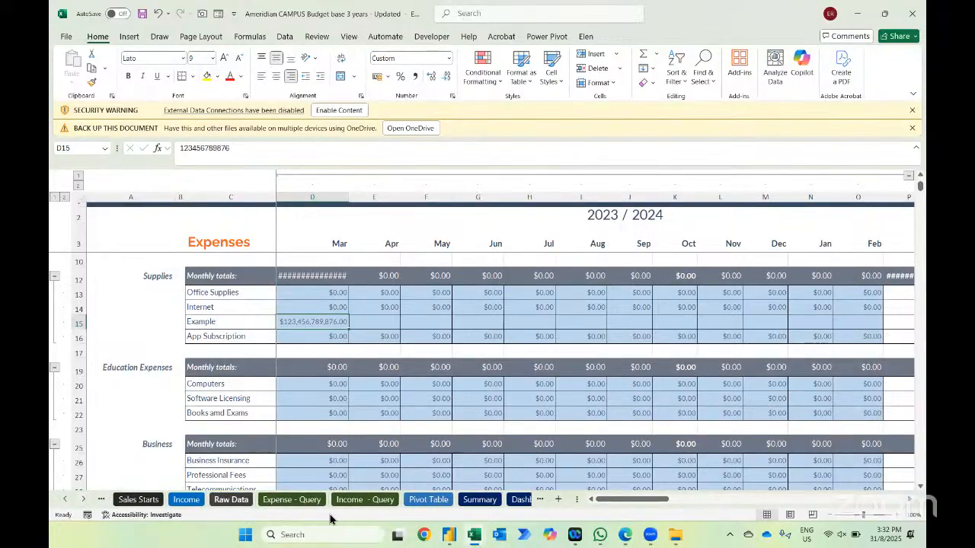
pyautogui.click(521, 501)
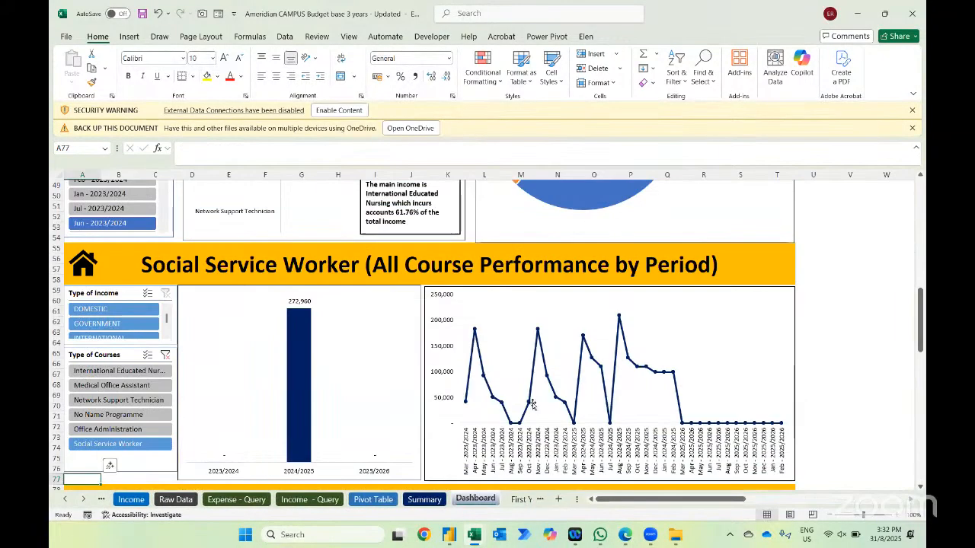
pyautogui.hotkey('ctrl', 'Home')
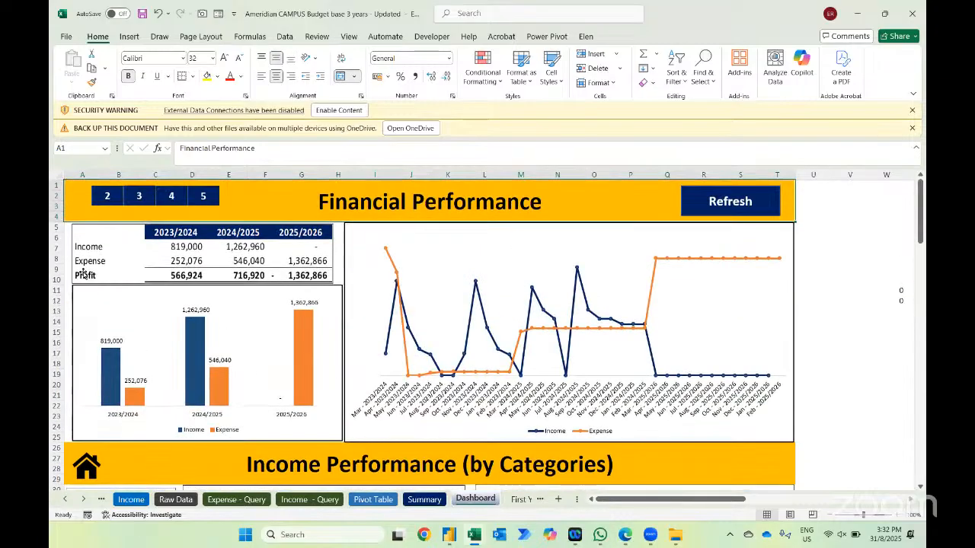
pyautogui.click(721, 197)
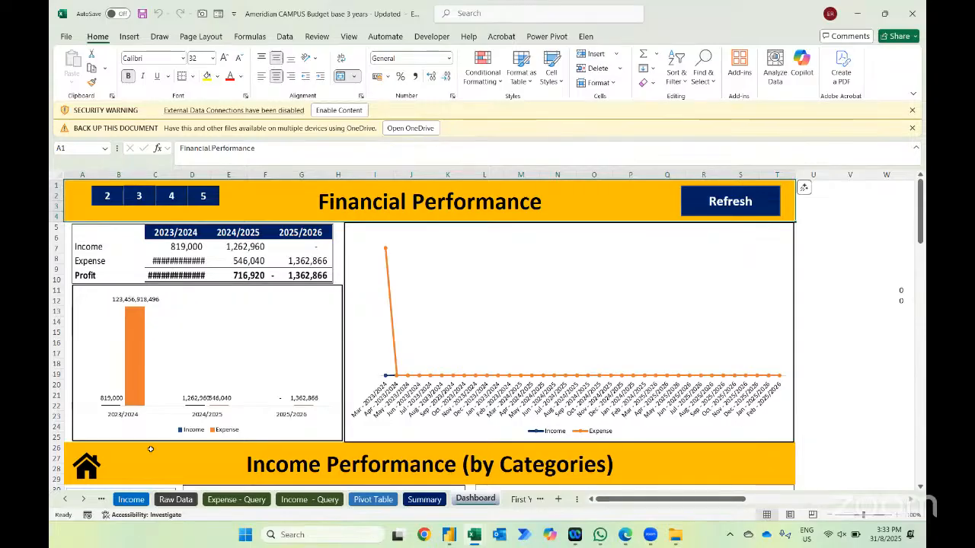
# - Go back to the Expenses sheet and set the Example supplies row's March 2023/2024 amount to 123
pyautogui.rightClick(85, 504)
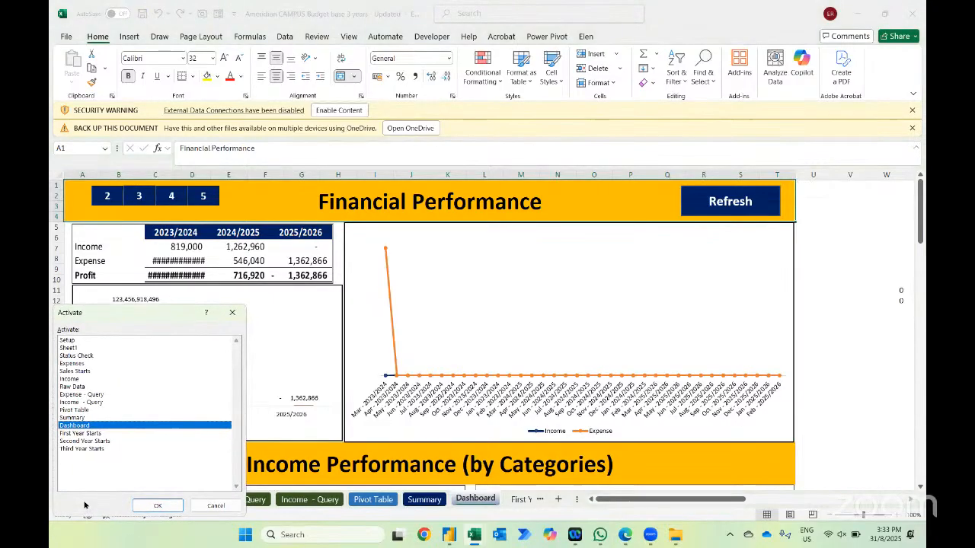
pyautogui.click(76, 355)
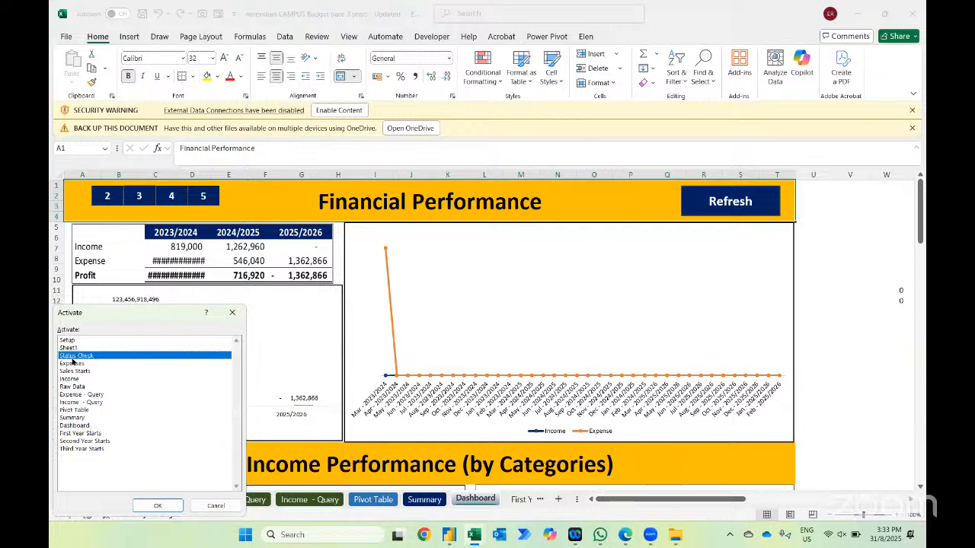
pyautogui.click(70, 363)
pyautogui.doubleClick(69, 364)
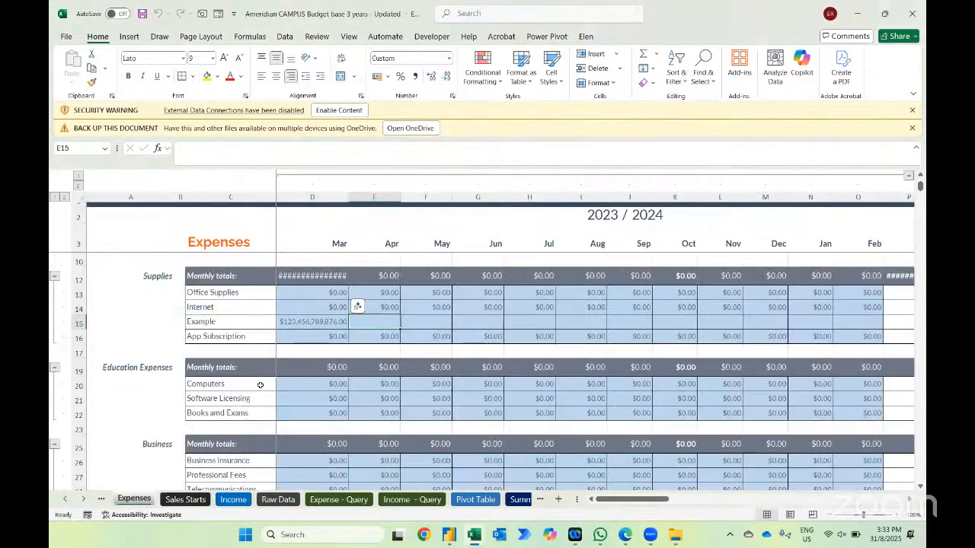
pyautogui.write('1')
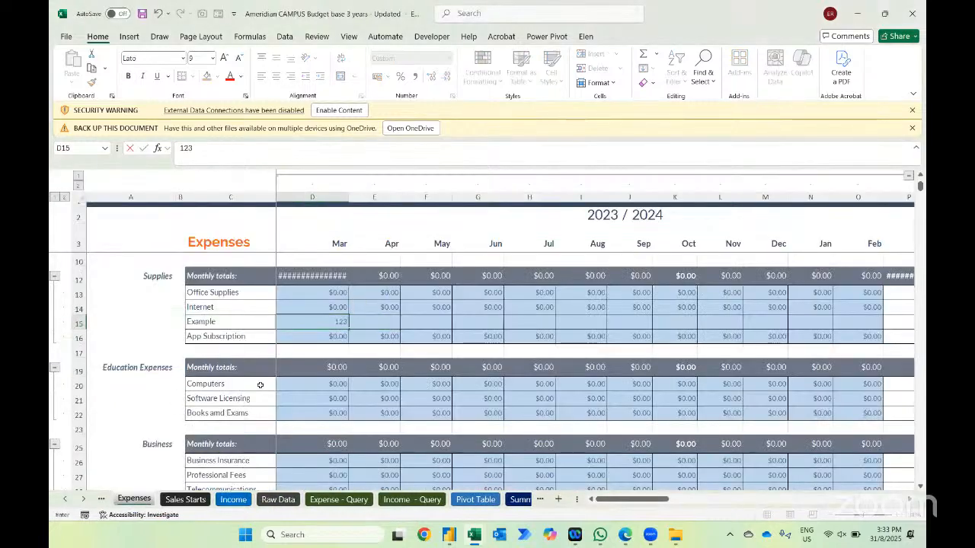
pyautogui.write('23')
pyautogui.press('Return')
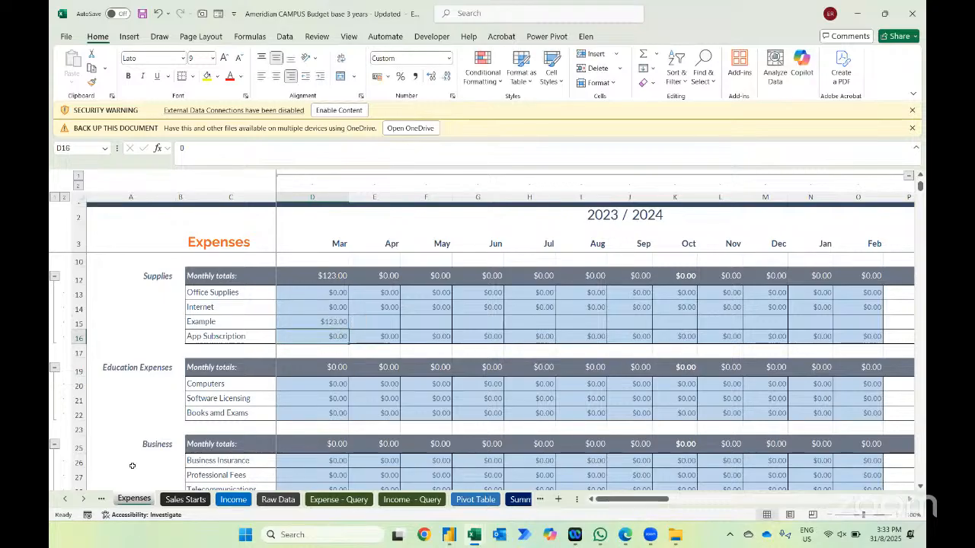
# - Refresh the Dashboard sheet with the changed Example expense
pyautogui.click(521, 499)
pyautogui.click(504, 498)
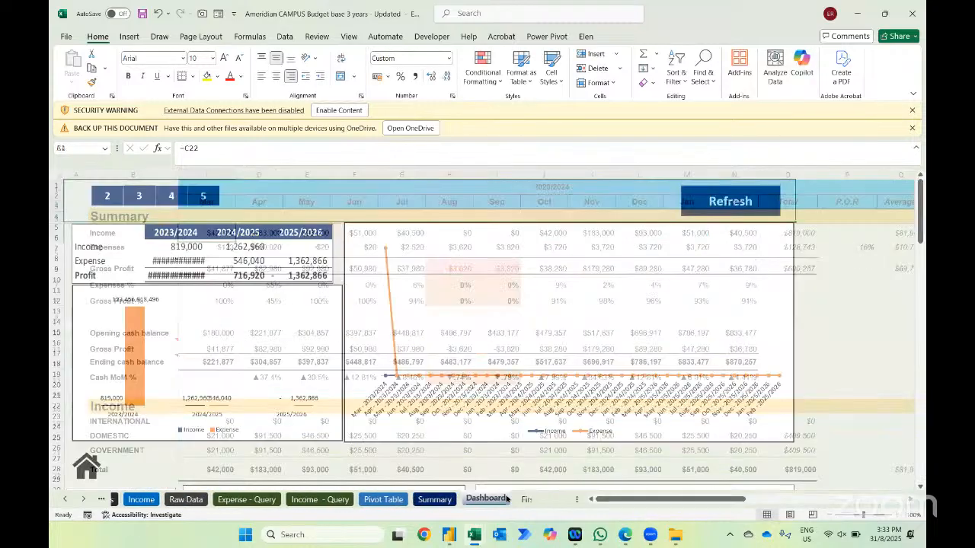
pyautogui.click(729, 205)
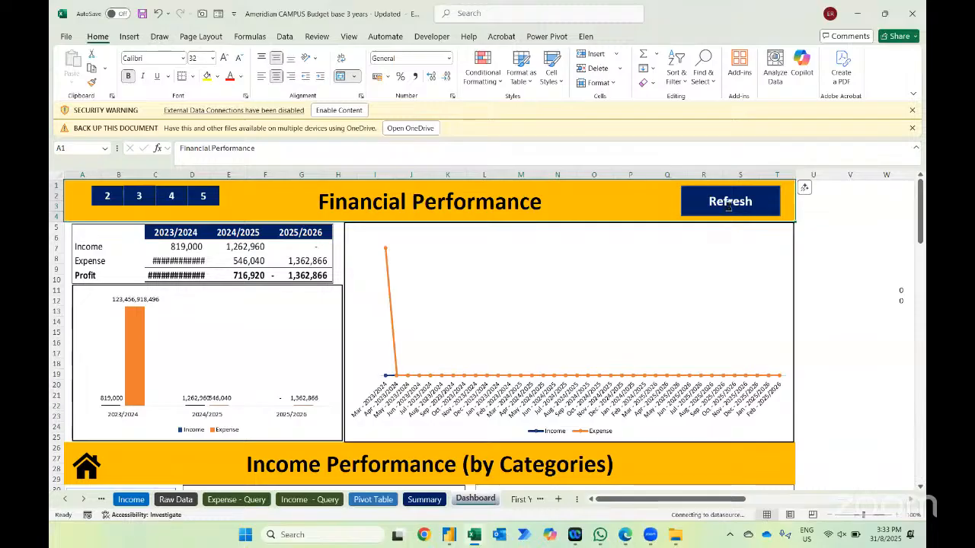